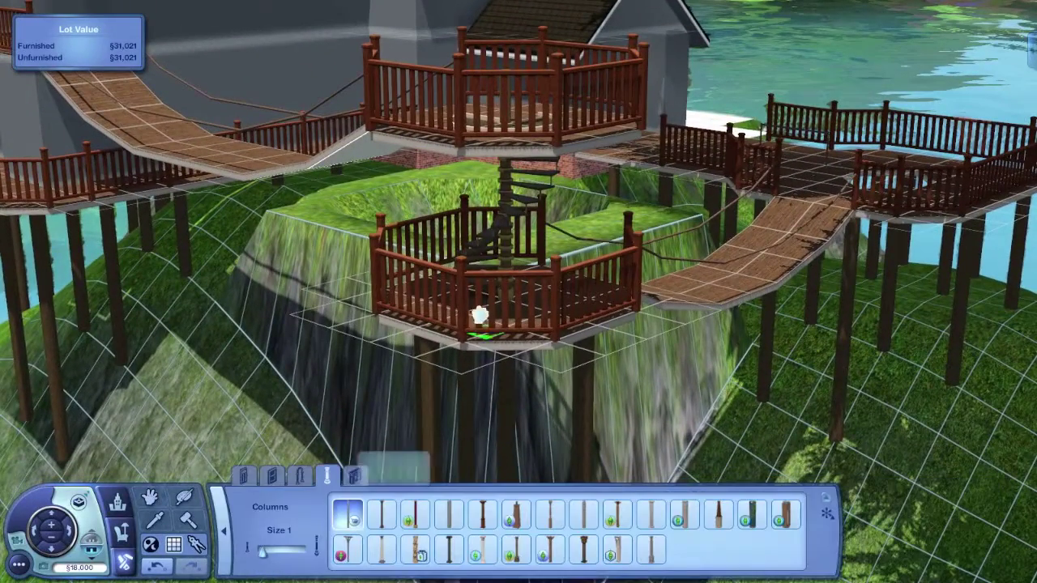
- Place a support column under the lower octagonal deck's front corner, beside the spiral stairs
{"action": "left_click", "coordinate": [458, 271]}
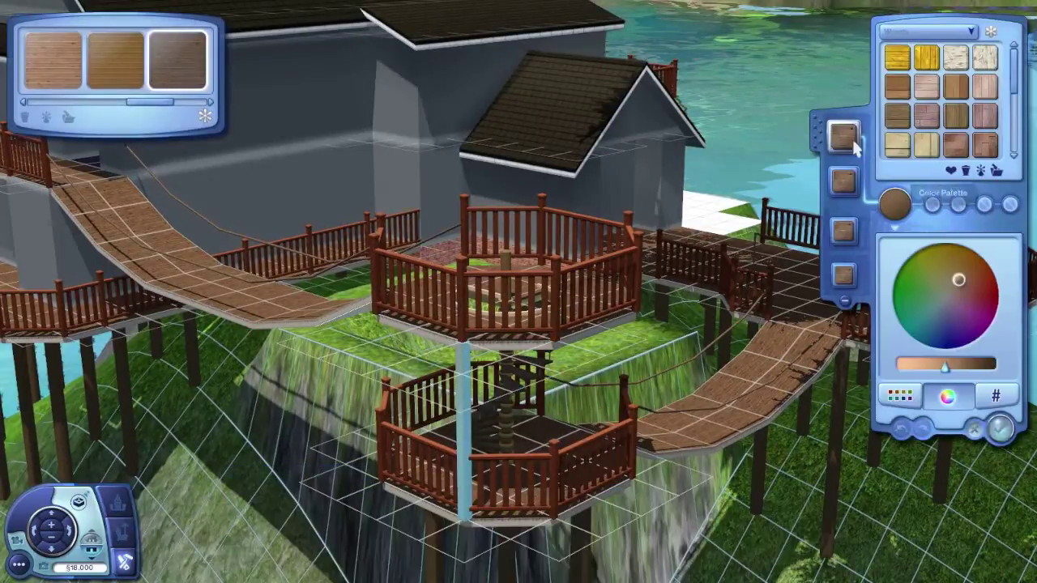
- Select the front railing in the Woods palette and try a paler wood pattern on it
{"action": "scroll", "coordinate": [1015, 144], "scroll_direction": "down", "scroll_amount": 2}
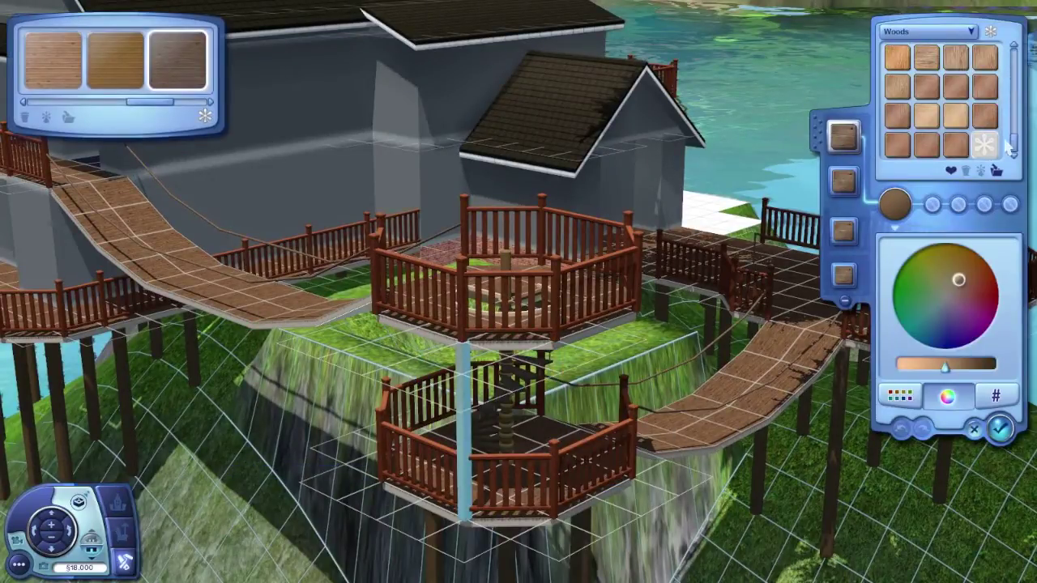
{"action": "scroll", "coordinate": [786, 318], "scroll_direction": "up", "scroll_amount": 2}
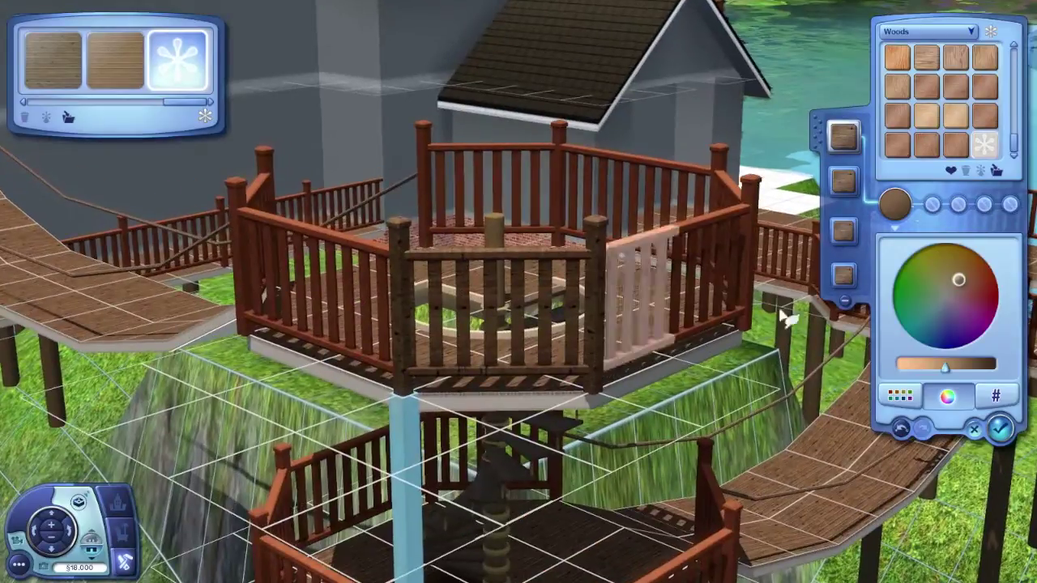
{"action": "scroll", "coordinate": [1019, 111], "scroll_direction": "down", "scroll_amount": 3}
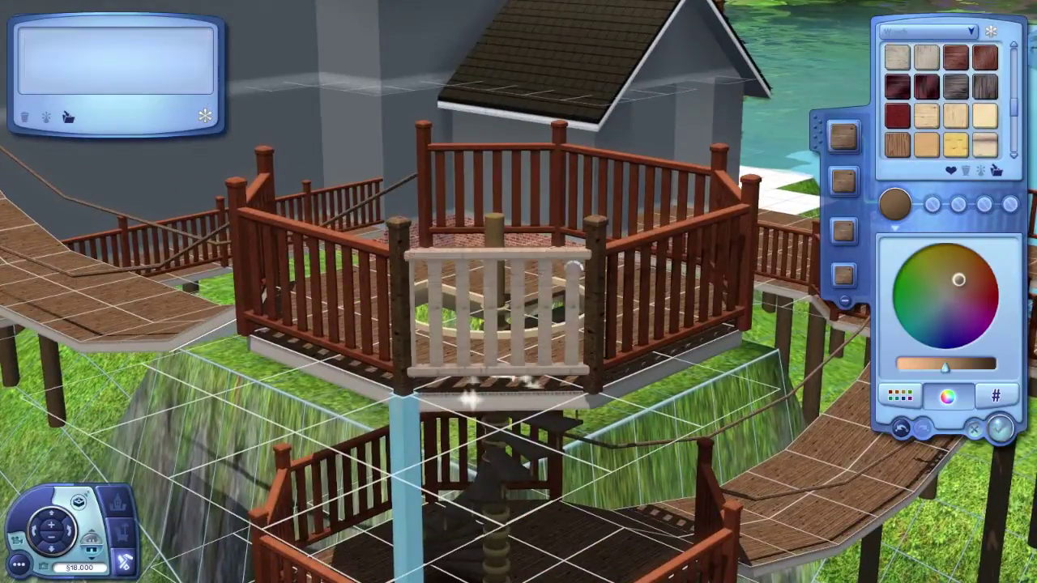
{"action": "left_click", "coordinate": [499, 316]}
{"action": "scroll", "coordinate": [956, 119], "scroll_direction": "down", "scroll_amount": 3}
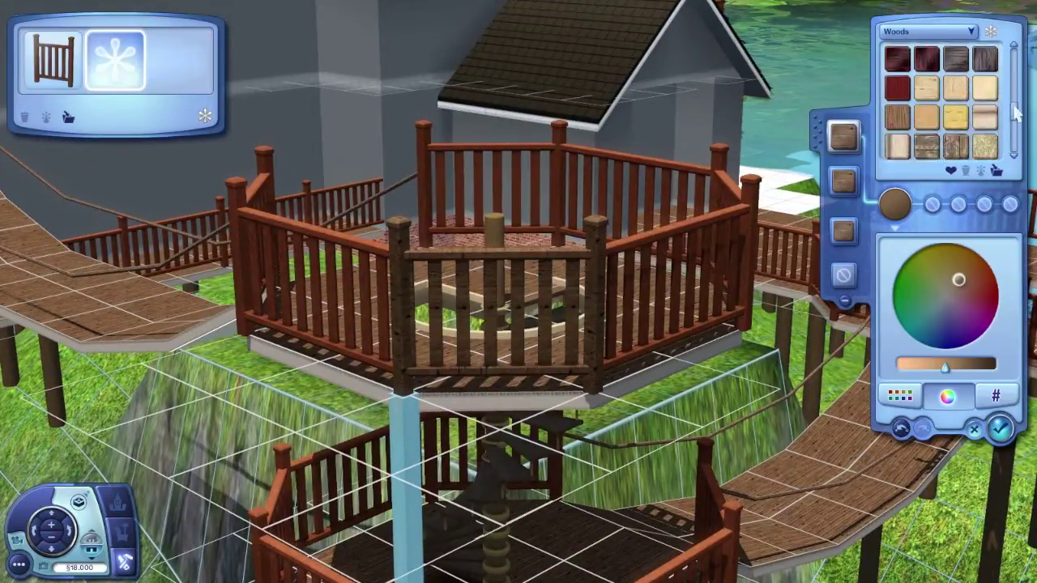
{"action": "left_click", "coordinate": [842, 182]}
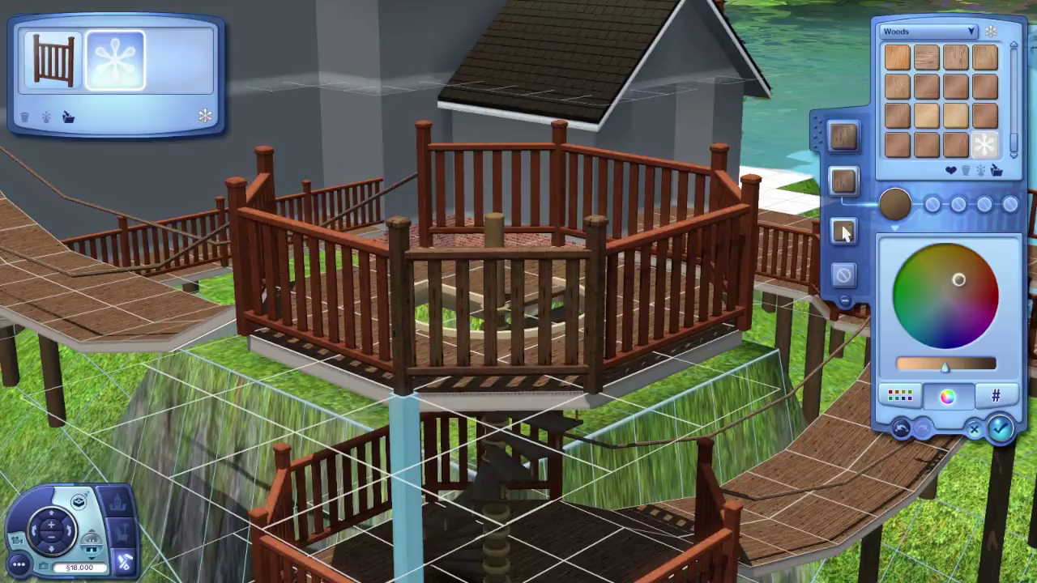
- Darken the central pole's wood with the brightness slider, then reselect the front railing
{"action": "scroll", "coordinate": [534, 502], "scroll_direction": "down", "scroll_amount": 2}
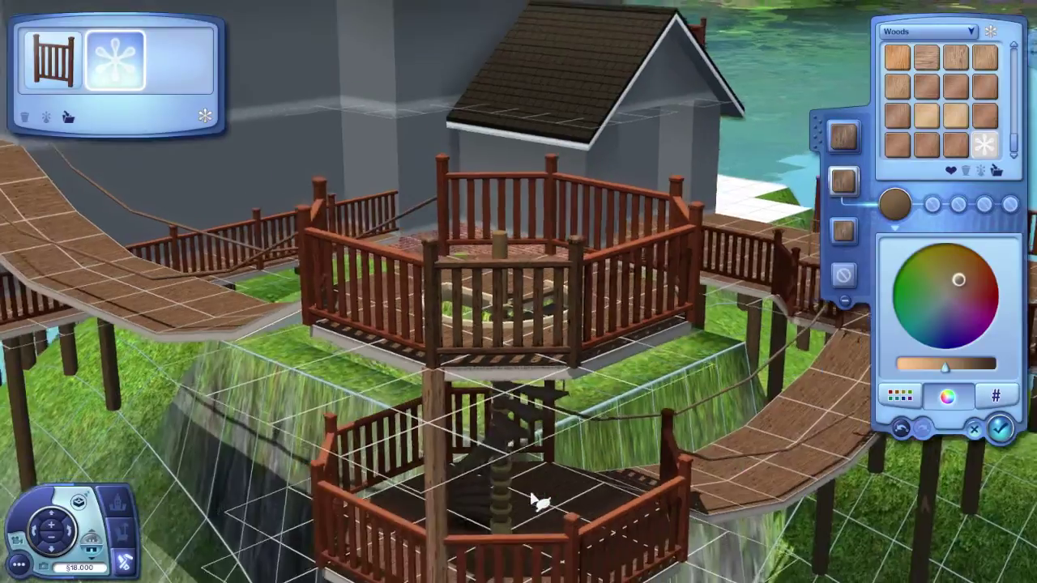
{"action": "left_click", "coordinate": [437, 486]}
{"action": "left_click_drag", "start_coordinate": [945, 367], "coordinate": [963, 370]}
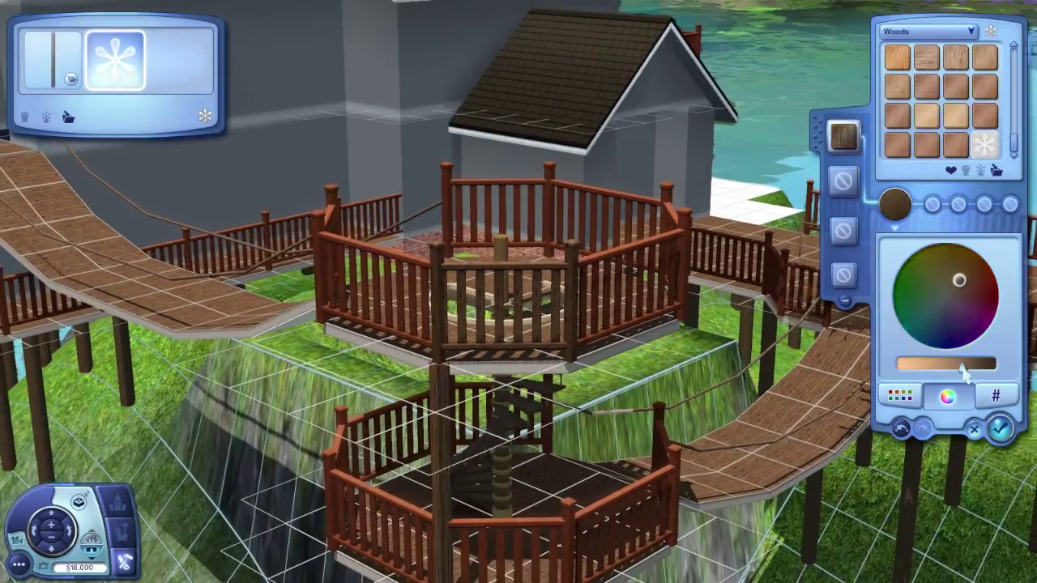
{"action": "scroll", "coordinate": [802, 357], "scroll_direction": "down", "scroll_amount": 2}
{"action": "left_click", "coordinate": [490, 300]}
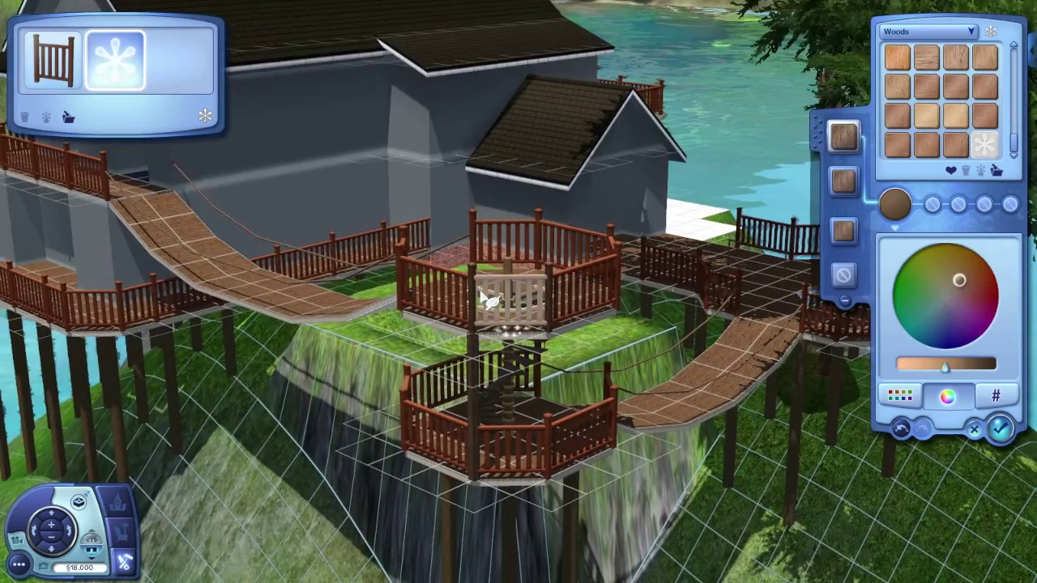
{"action": "scroll", "coordinate": [490, 308], "scroll_direction": "up", "scroll_amount": 2}
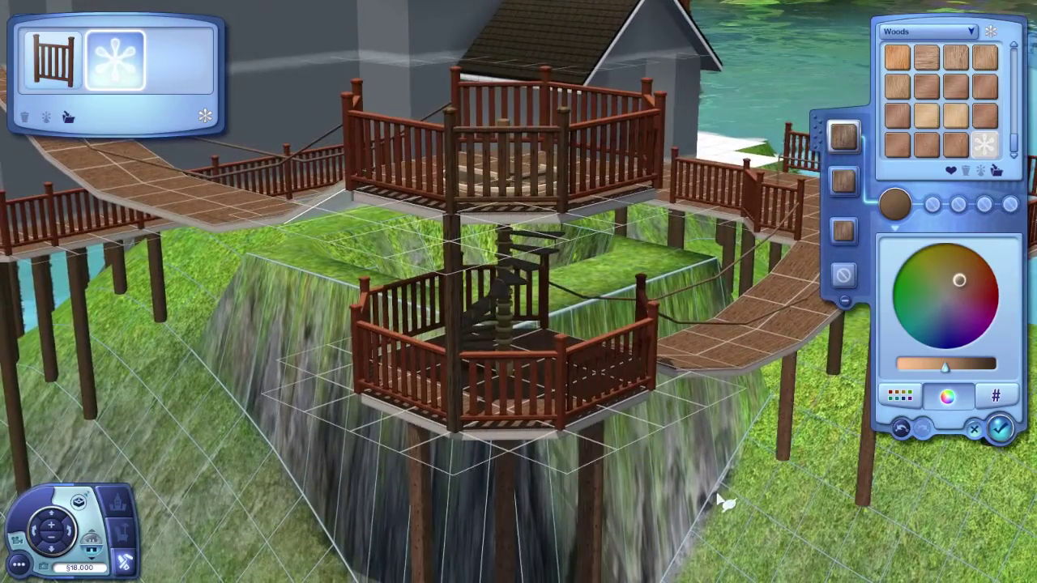
{"action": "scroll", "coordinate": [821, 398], "scroll_direction": "down", "scroll_amount": 3}
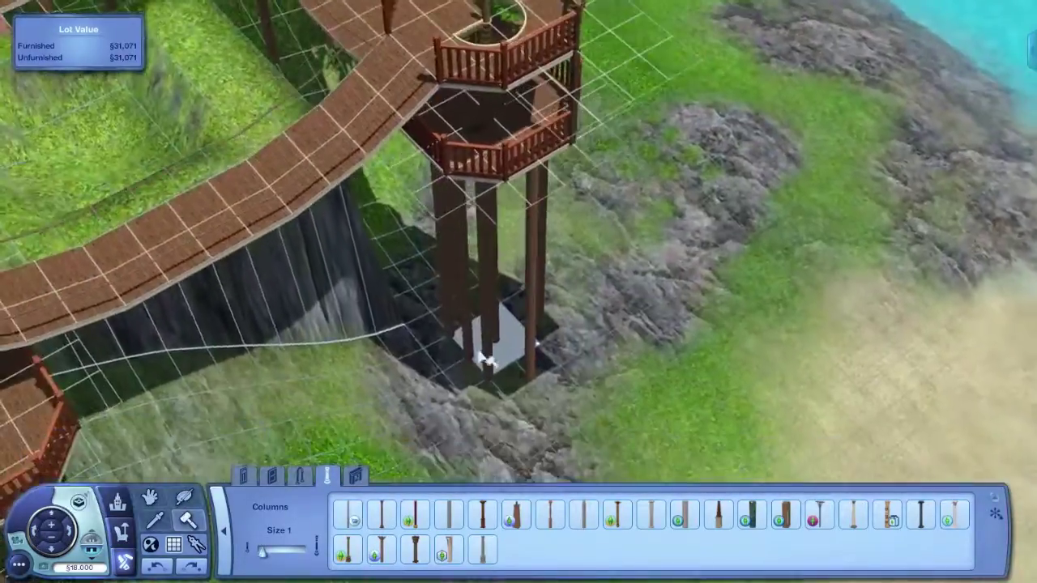
- Restore a deleted stray column, then delete floor tiles and the inner post under the tower deck
{"action": "left_click", "coordinate": [500, 369]}
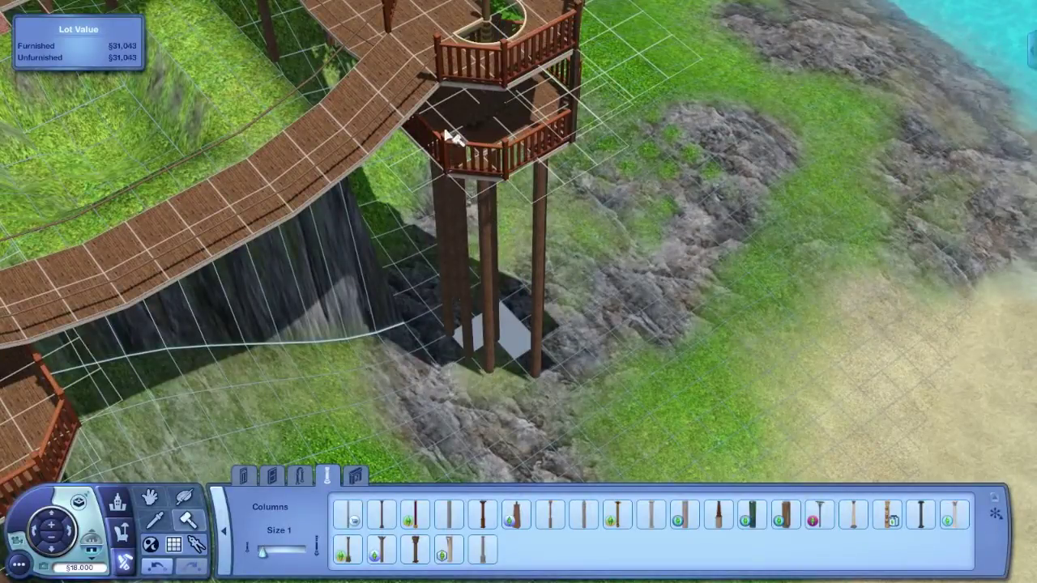
{"action": "left_click", "coordinate": [156, 567]}
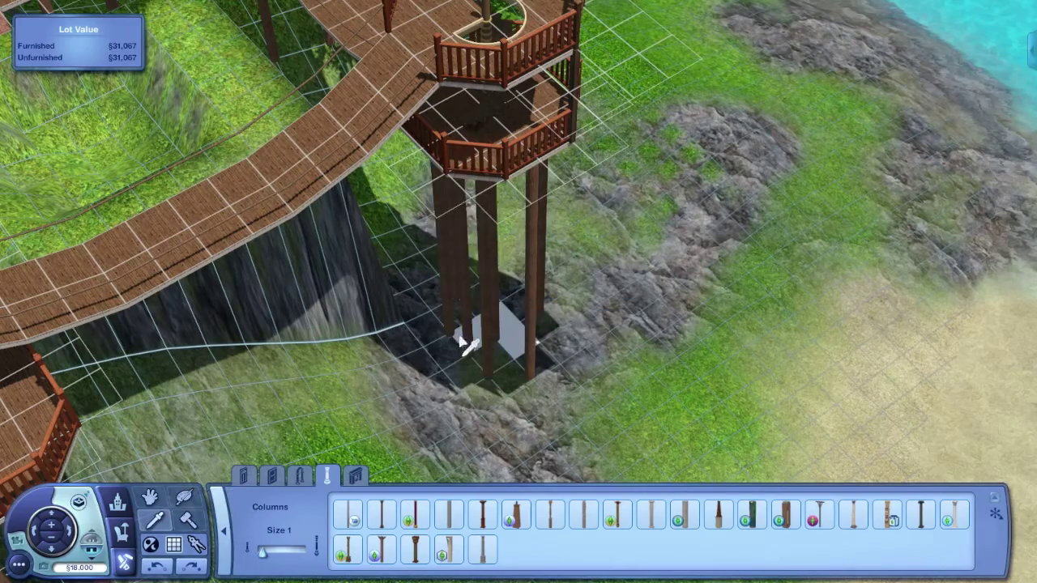
{"action": "key", "text": "f"}
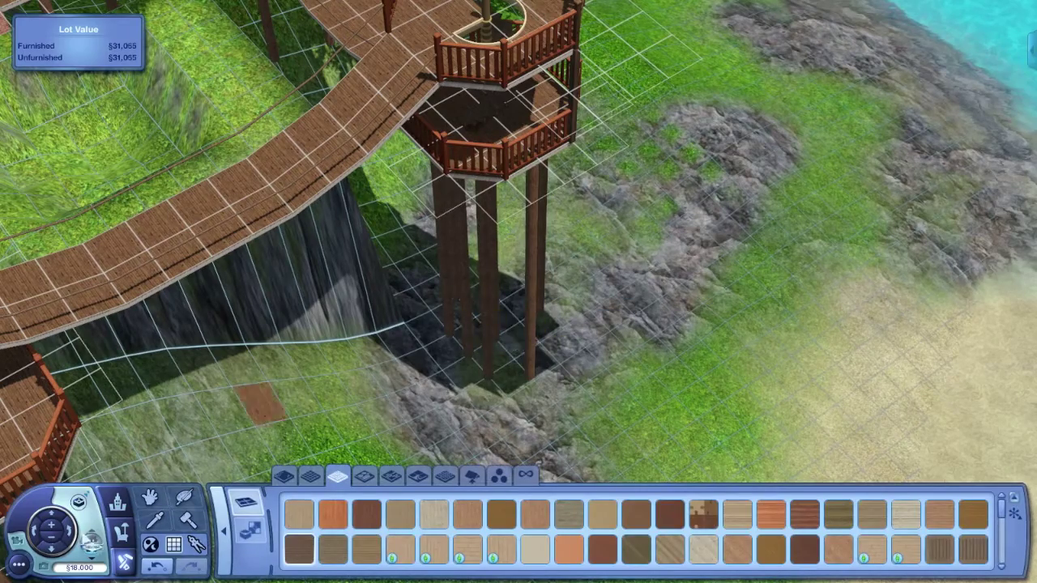
{"action": "scroll", "coordinate": [273, 402], "scroll_direction": "down", "scroll_amount": 3}
{"action": "scroll", "coordinate": [273, 402], "scroll_direction": "up", "scroll_amount": 4}
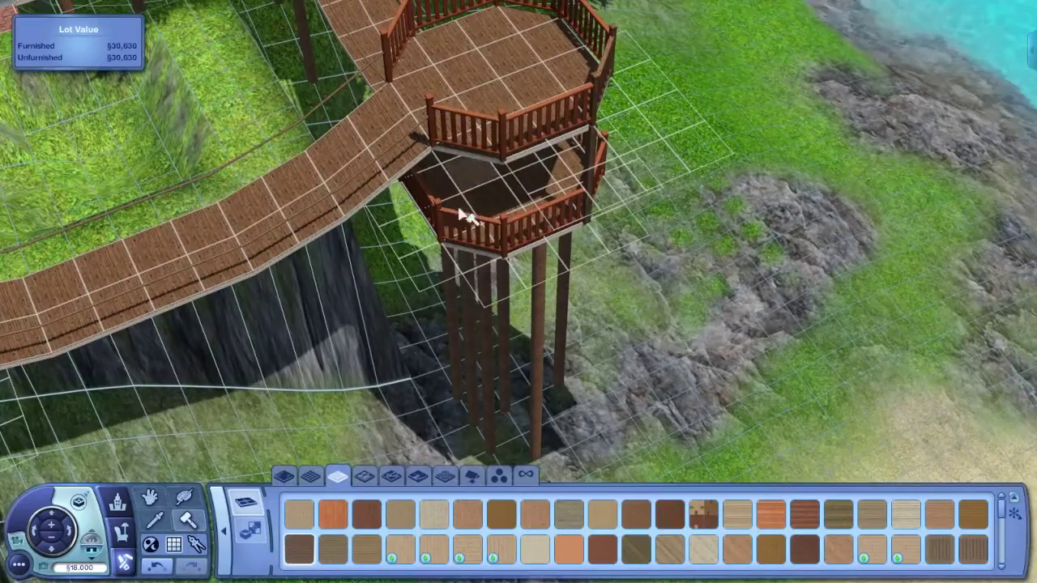
{"action": "left_click", "coordinate": [462, 207]}
{"action": "scroll", "coordinate": [453, 195], "scroll_direction": "up", "scroll_amount": 3}
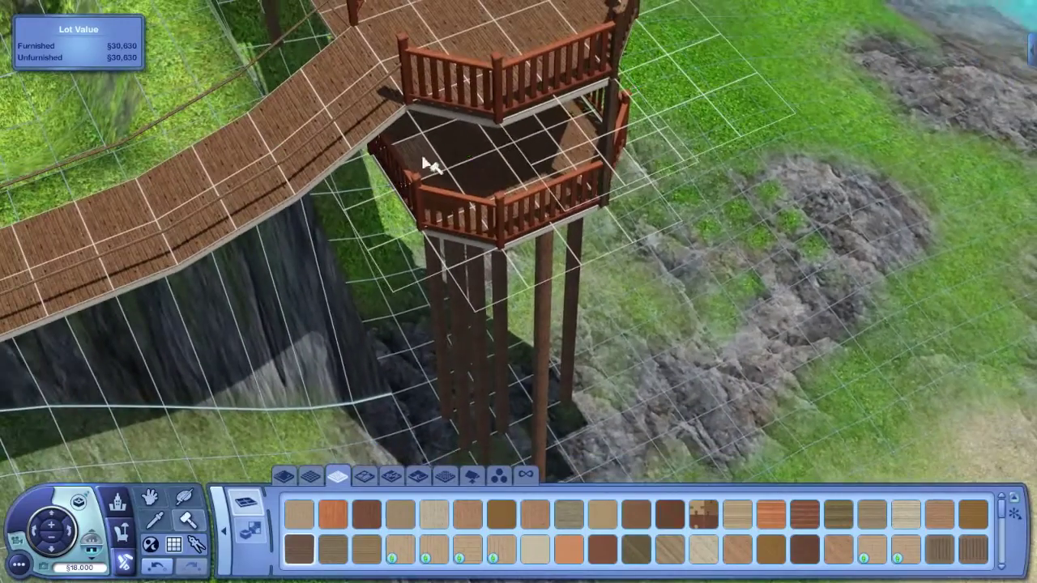
{"action": "left_click", "coordinate": [567, 427]}
{"action": "key", "text": "period"}
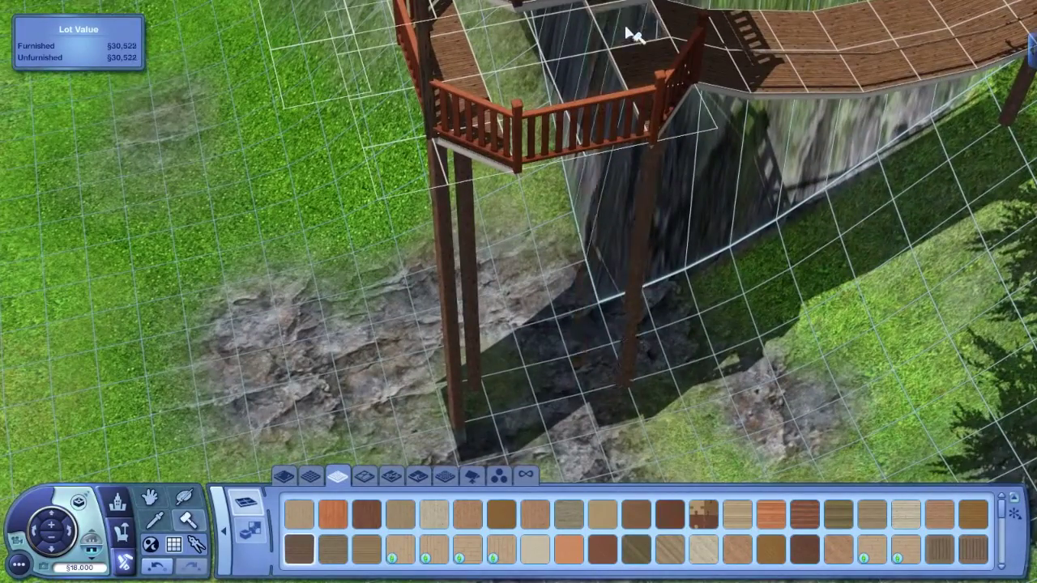
{"action": "left_click", "coordinate": [455, 55], "text": "ctrl"}
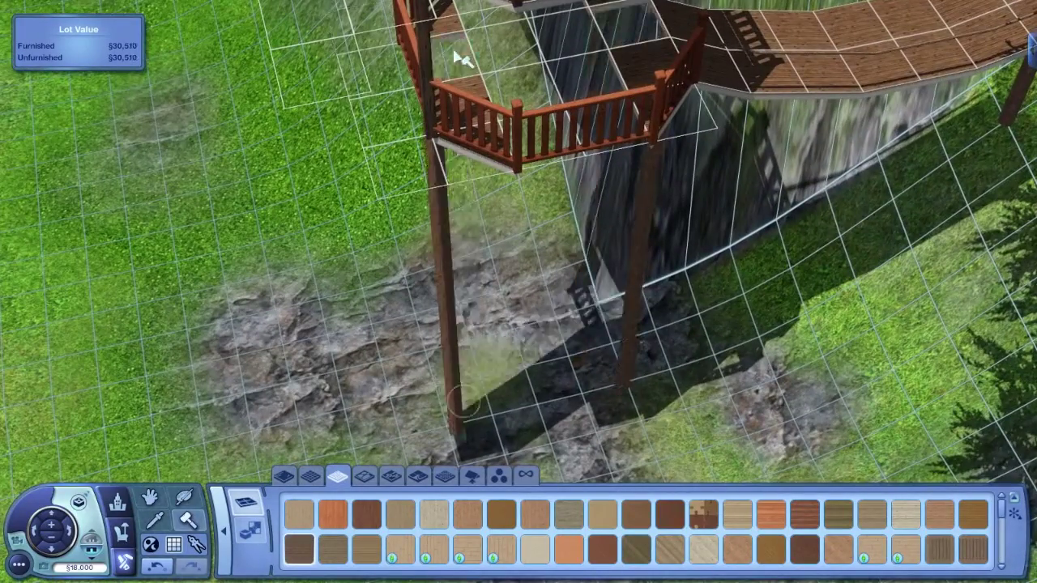
- Pick the tall grey column and place a block of columns under the deck front
{"action": "left_click", "coordinate": [228, 541]}
{"action": "left_click", "coordinate": [397, 534]}
{"action": "left_click", "coordinate": [400, 515]}
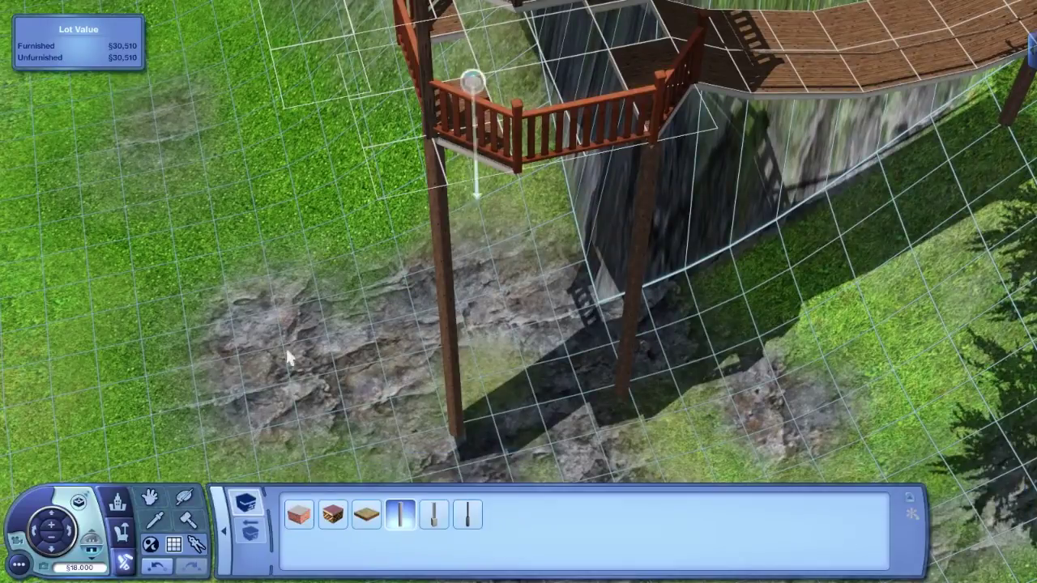
{"action": "left_click", "coordinate": [36, 535]}
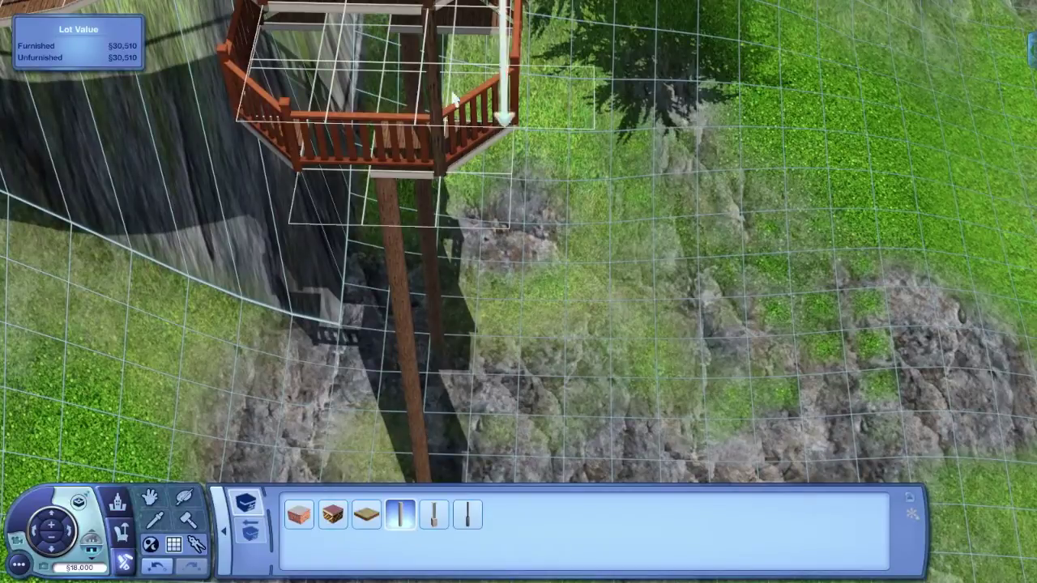
{"action": "scroll", "coordinate": [285, 297], "scroll_direction": "down", "scroll_amount": 3}
{"action": "scroll", "coordinate": [422, 185], "scroll_direction": "up", "scroll_amount": 3}
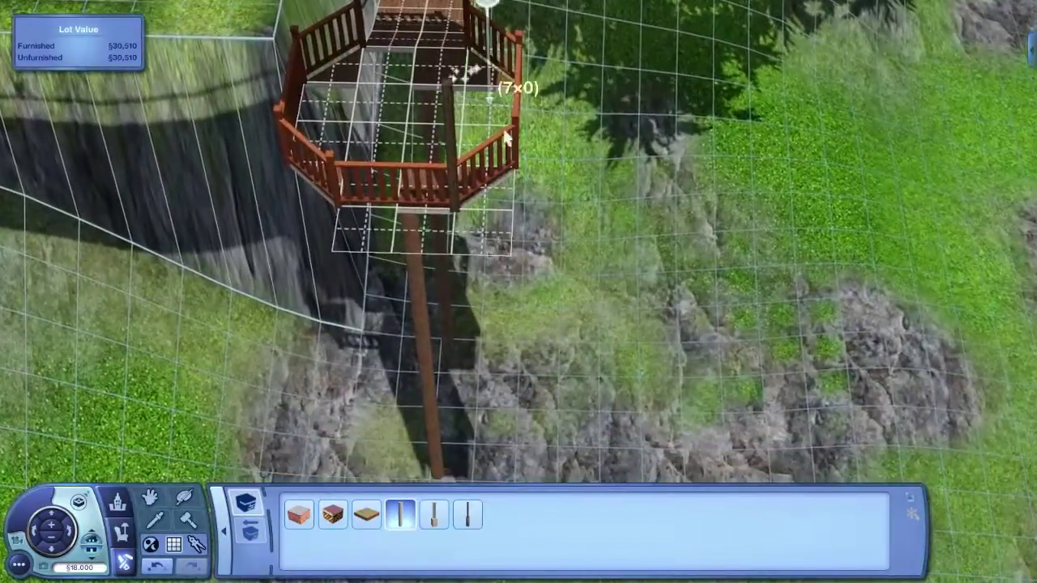
{"action": "mouse_move", "coordinate": [507, 139]}
{"action": "left_mouse_down"}
{"action": "mouse_move", "coordinate": [523, 248]}
{"action": "mouse_move", "coordinate": [394, 435]}
{"action": "mouse_move", "coordinate": [364, 430]}
{"action": "mouse_move", "coordinate": [397, 302]}
{"action": "mouse_move", "coordinate": [477, 92]}
{"action": "mouse_move", "coordinate": [316, 194]}
{"action": "left_mouse_up"}
{"action": "mouse_move", "coordinate": [323, 457]}
{"action": "left_mouse_down"}
{"action": "mouse_move", "coordinate": [368, 451]}
{"action": "mouse_move", "coordinate": [356, 396]}
{"action": "mouse_move", "coordinate": [357, 435]}
{"action": "mouse_move", "coordinate": [336, 449]}
{"action": "mouse_move", "coordinate": [376, 448]}
{"action": "mouse_move", "coordinate": [381, 476]}
{"action": "mouse_move", "coordinate": [464, 388]}
{"action": "mouse_move", "coordinate": [466, 223]}
{"action": "left_mouse_up"}
- Extend the grey columns to the ground and add rows along the deck's left and right edges
{"action": "left_click_drag", "start_coordinate": [465, 259], "coordinate": [421, 433]}
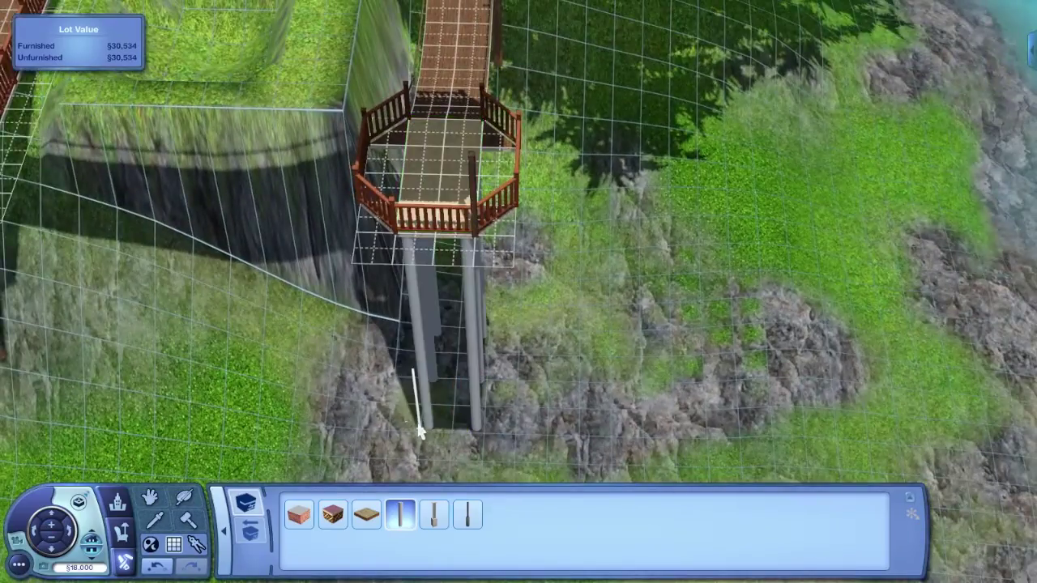
{"action": "left_click_drag", "start_coordinate": [396, 399], "coordinate": [397, 406]}
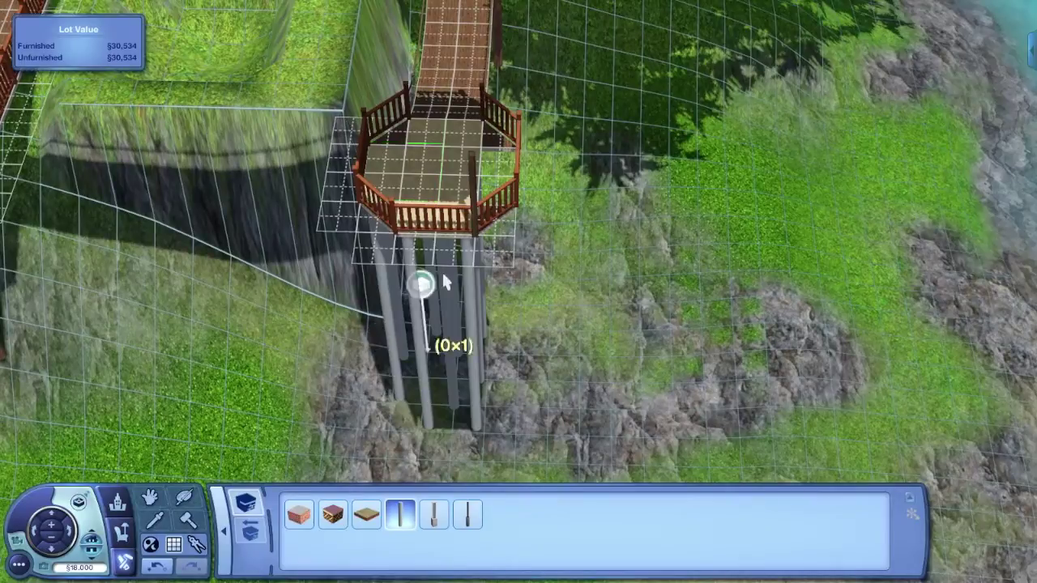
{"action": "left_click_drag", "start_coordinate": [444, 280], "coordinate": [450, 381]}
{"action": "left_click_drag", "start_coordinate": [497, 197], "coordinate": [513, 412]}
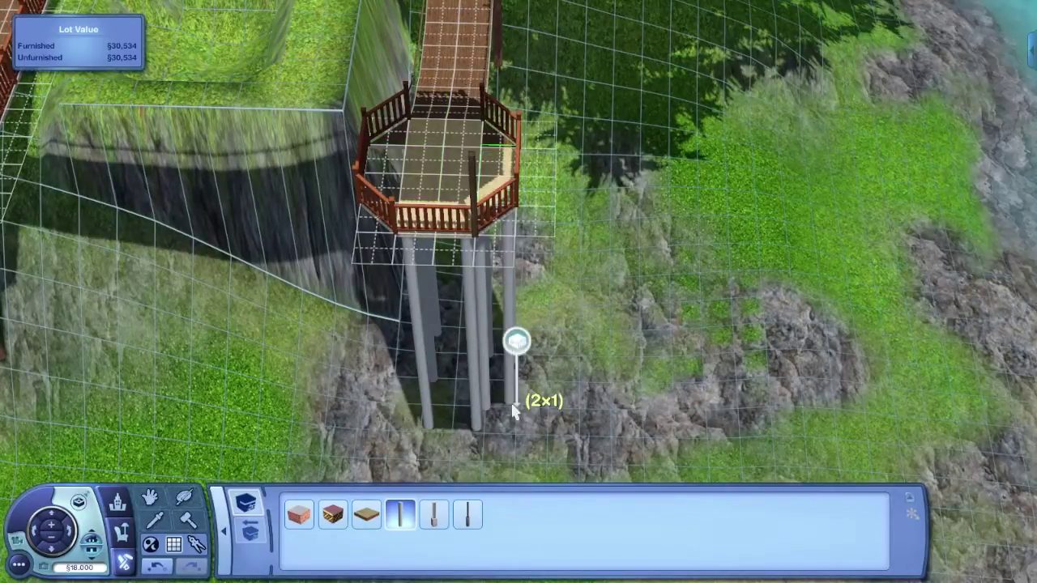
{"action": "left_click_drag", "start_coordinate": [403, 392], "coordinate": [404, 411]}
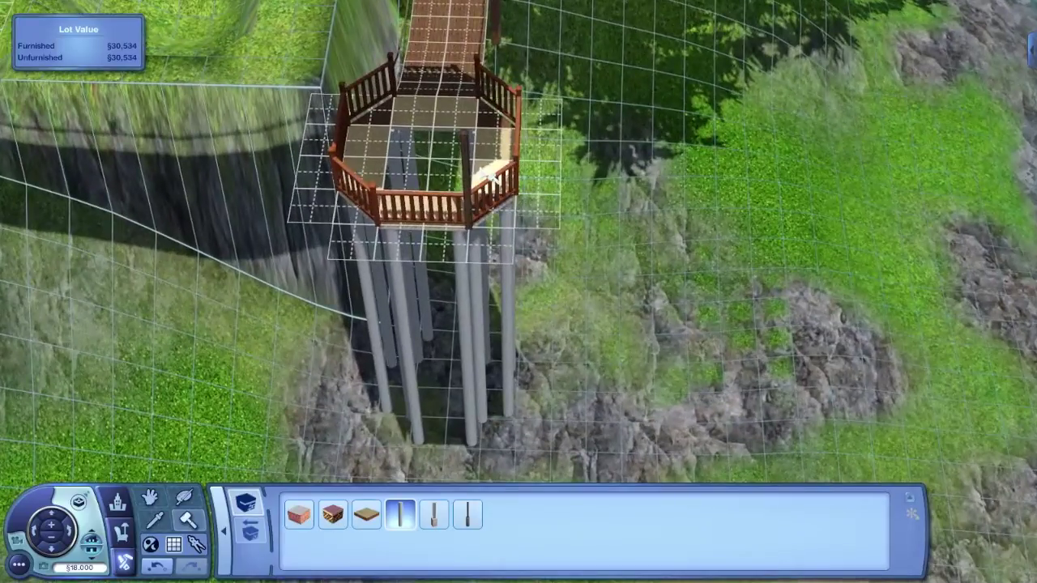
{"action": "key", "text": "ctrl+z"}
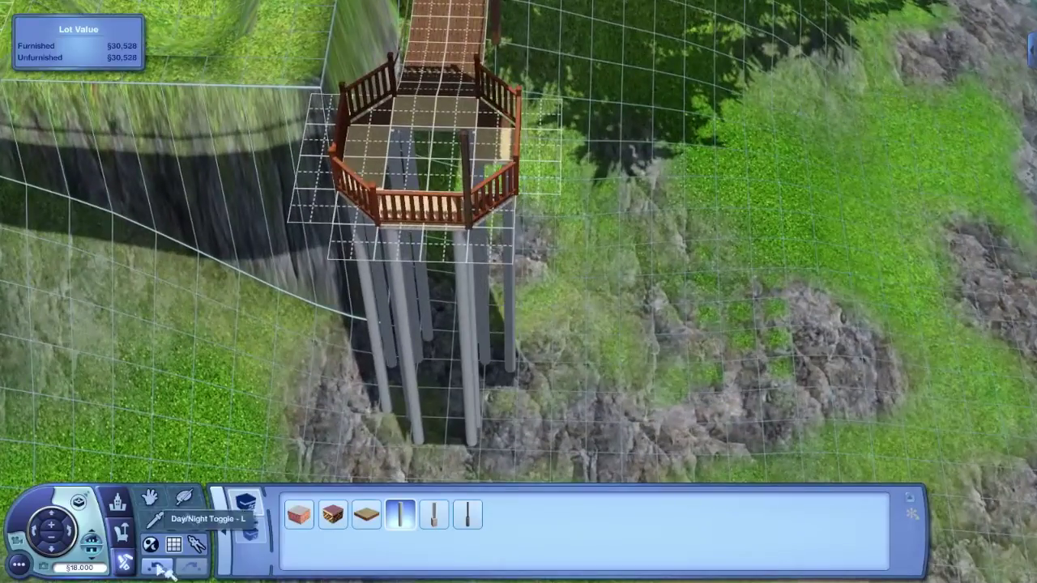
{"action": "left_click", "coordinate": [160, 567]}
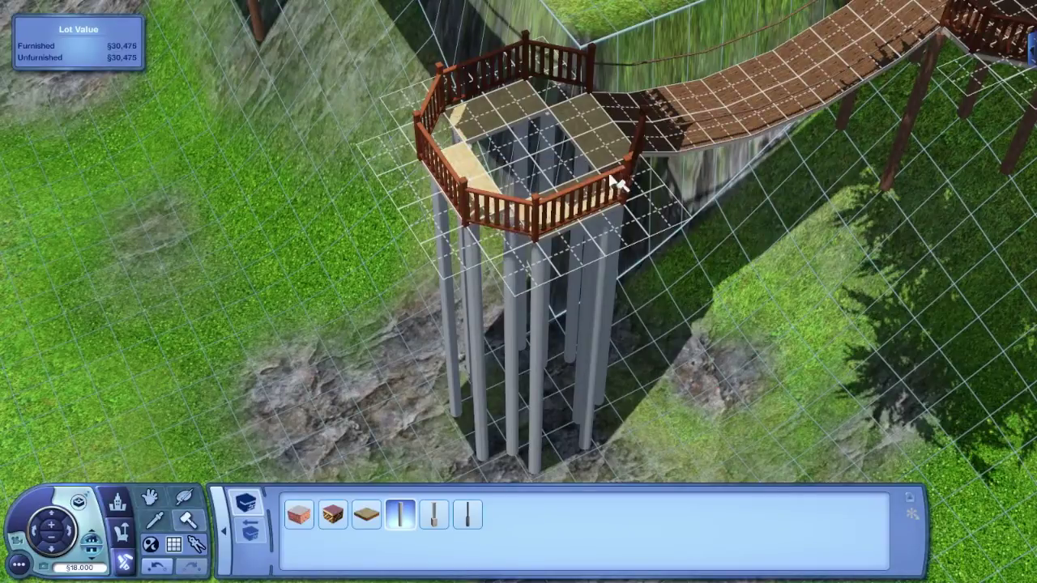
- Try extra tall columns under the deck's front corner, undoing them to leave only a few posts
{"action": "left_click", "coordinate": [400, 514]}
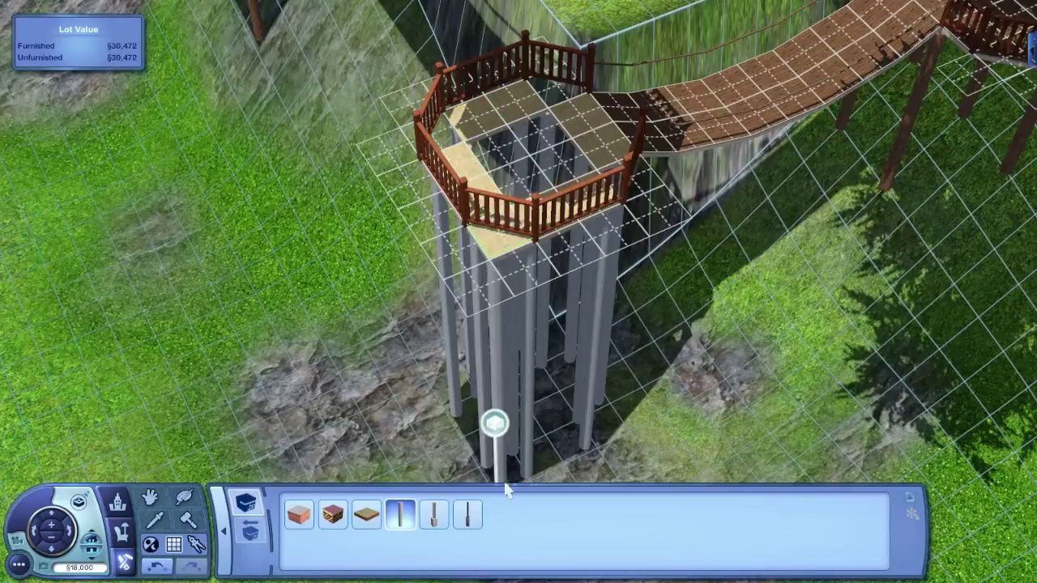
{"action": "key", "text": "ctrl+z"}
{"action": "left_click", "coordinate": [557, 220]}
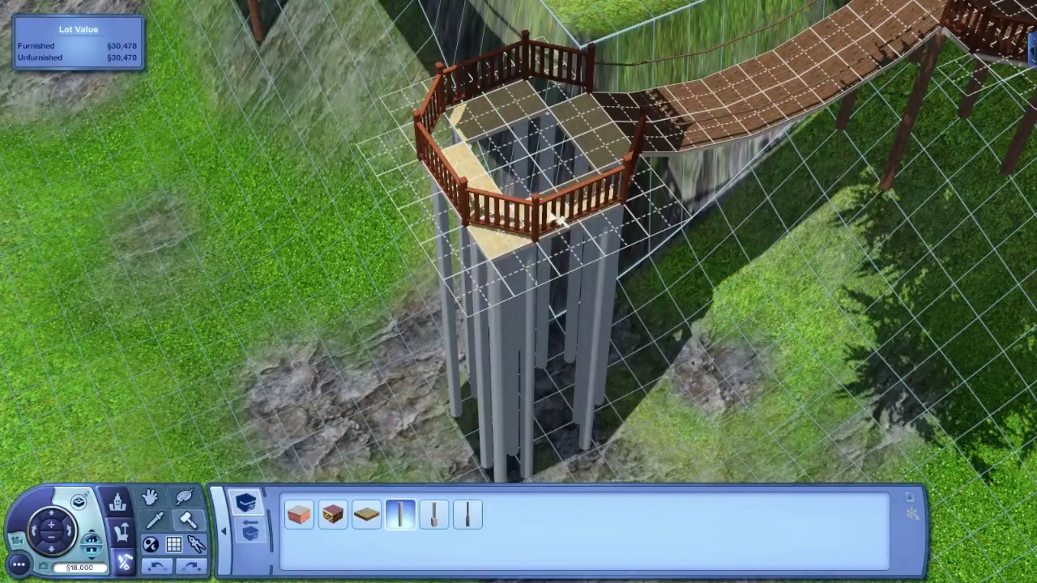
{"action": "left_click", "coordinate": [156, 566]}
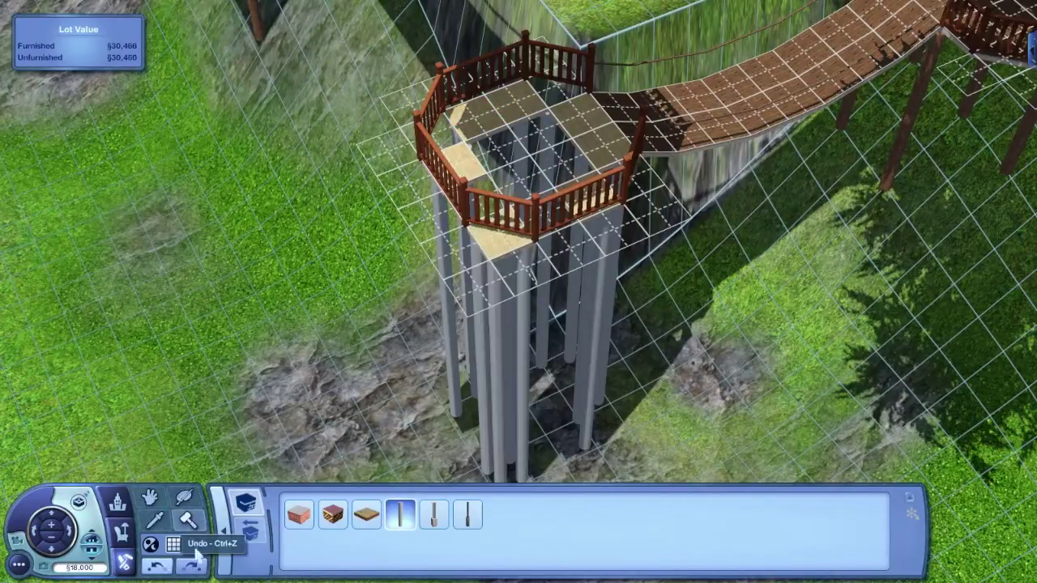
{"action": "left_click", "coordinate": [401, 515]}
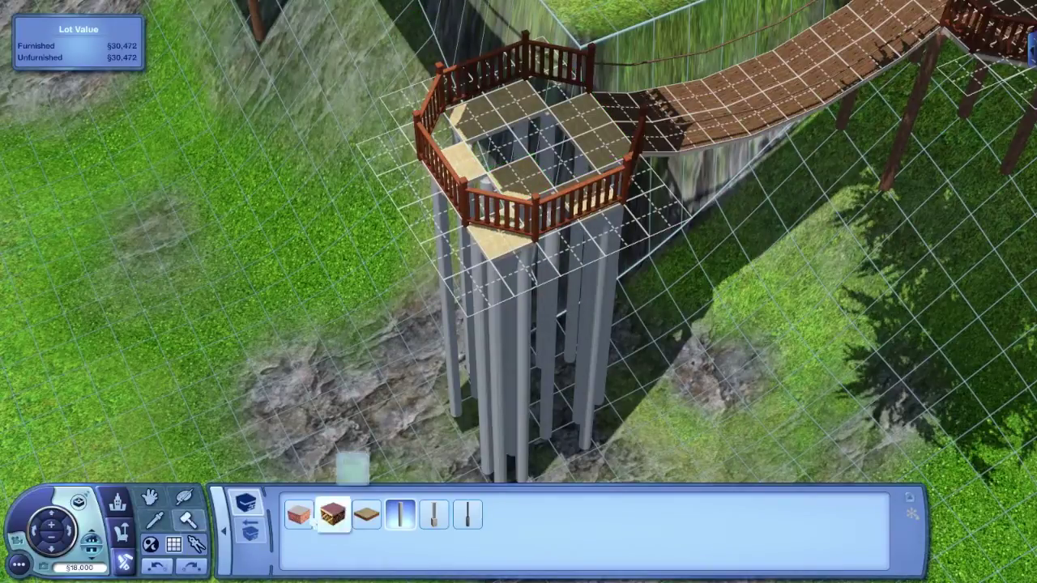
{"action": "left_click", "coordinate": [468, 416]}
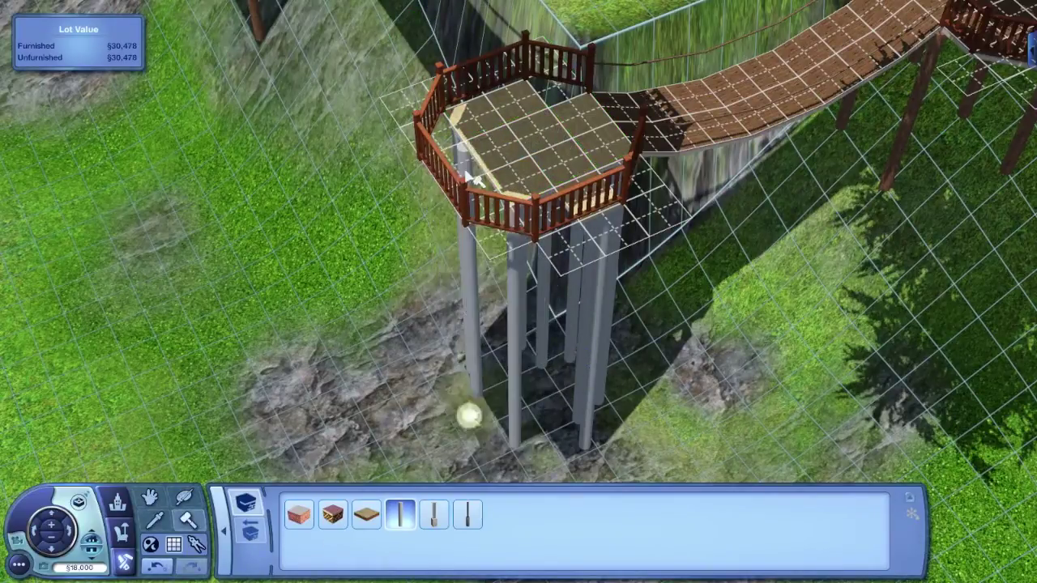
{"action": "key", "text": "ctrl+z"}
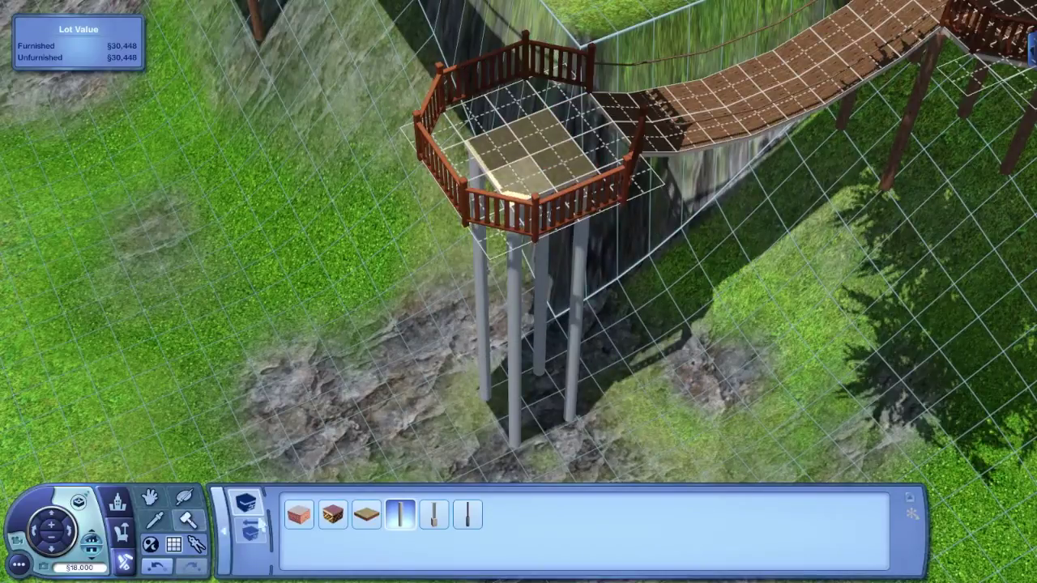
- Sample the bridge's dark plank floor and paint the lower octagonal deck with it
{"action": "left_click", "coordinate": [695, 116]}
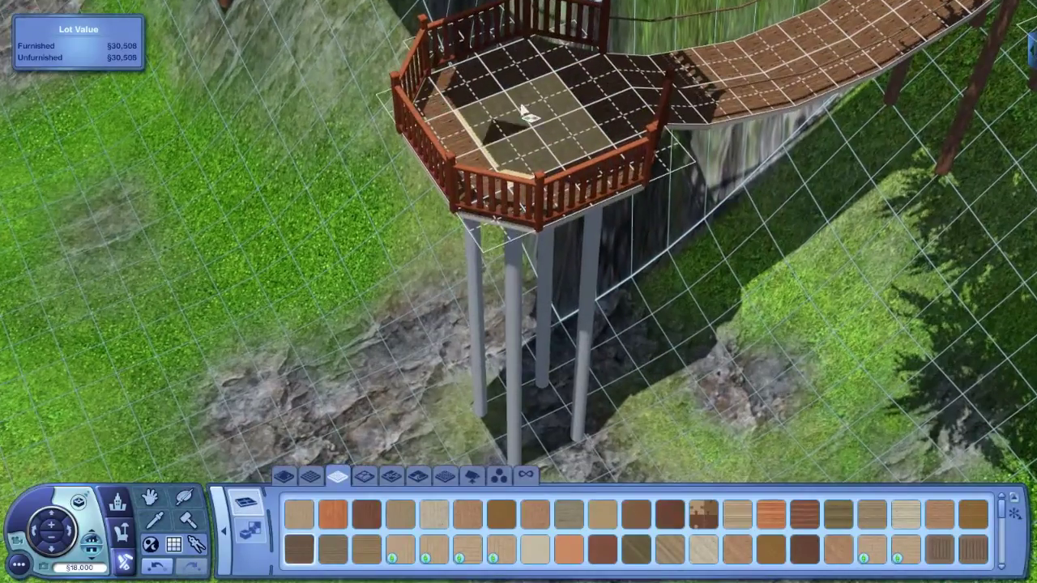
{"action": "left_click_drag", "start_coordinate": [526, 121], "coordinate": [567, 150]}
{"action": "scroll", "coordinate": [253, 447], "scroll_direction": "down", "scroll_amount": 3}
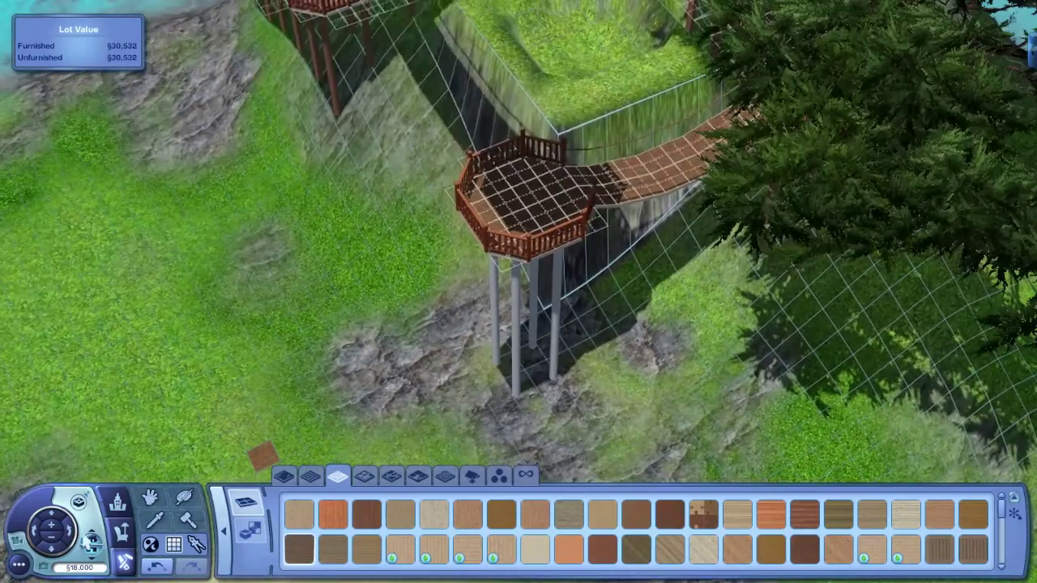
{"action": "scroll", "coordinate": [305, 383], "scroll_direction": "up", "scroll_amount": 3}
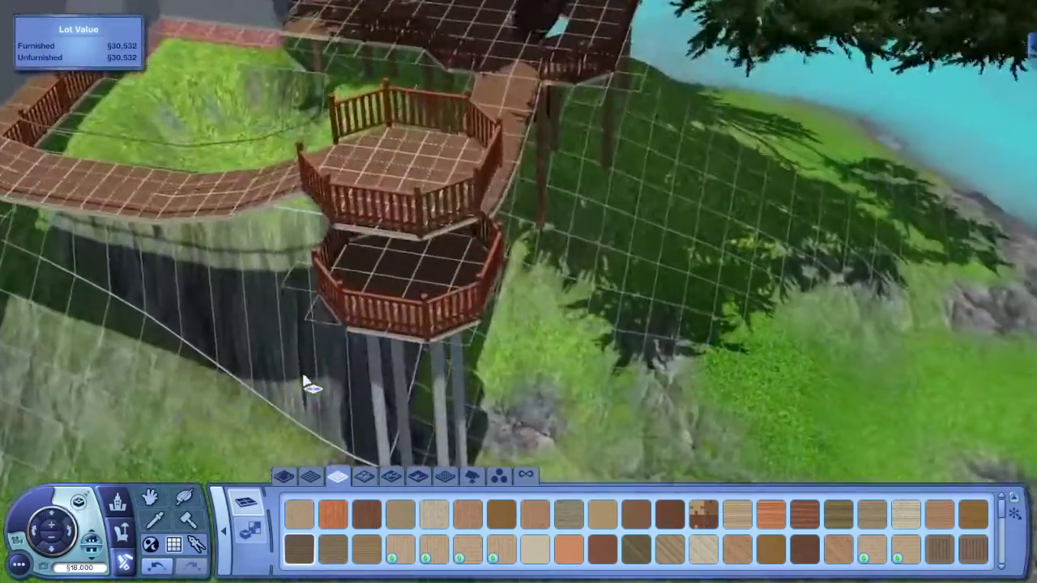
{"action": "scroll", "coordinate": [305, 382], "scroll_direction": "down", "scroll_amount": 2}
- Place an Archimedean spiral staircase on the upper deck linking it to the lower deck
{"action": "left_click", "coordinate": [224, 530]}
{"action": "left_click", "coordinate": [446, 562]}
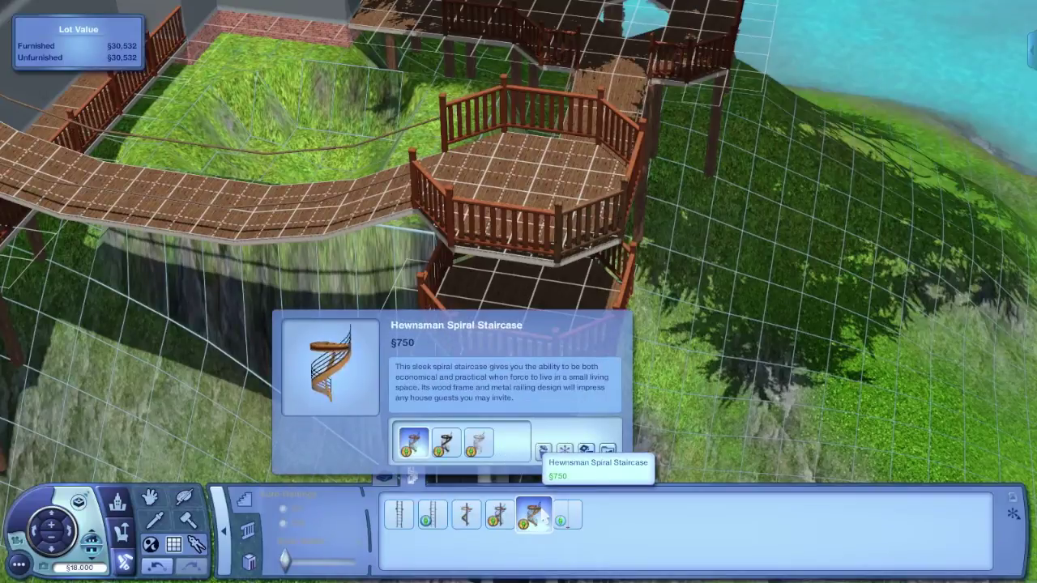
{"action": "left_click", "coordinate": [466, 514]}
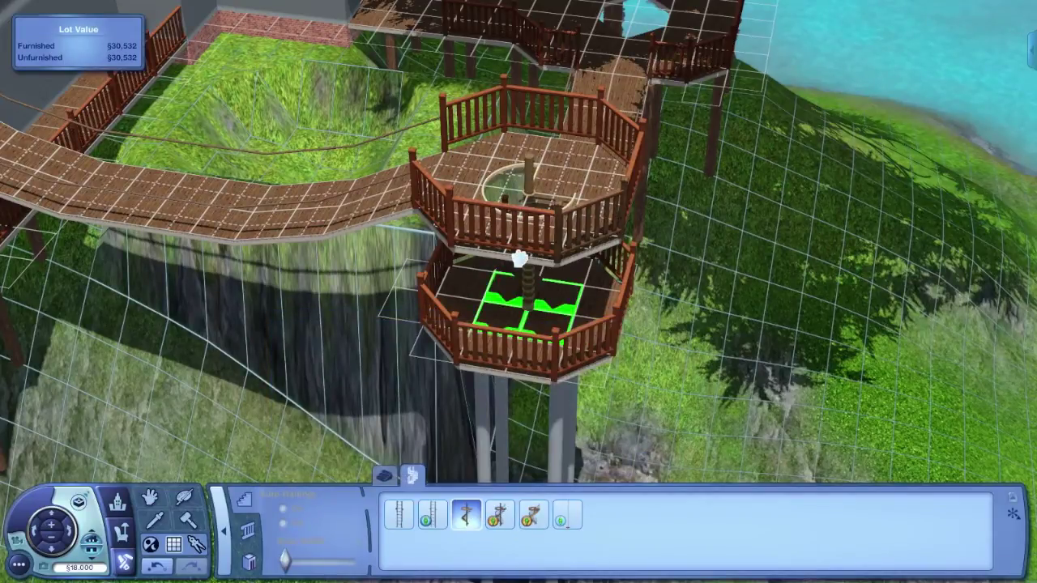
{"action": "left_click", "coordinate": [594, 273]}
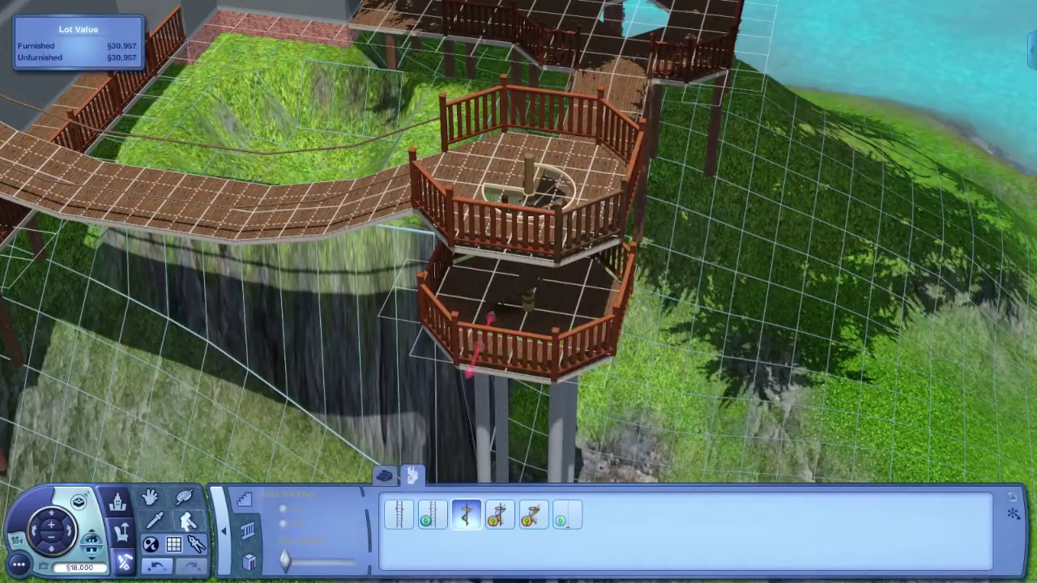
- Give the spiral staircase brown wood on its first material and light wood on the second and third
{"action": "key", "text": "r"}
{"action": "left_click", "coordinate": [533, 180]}
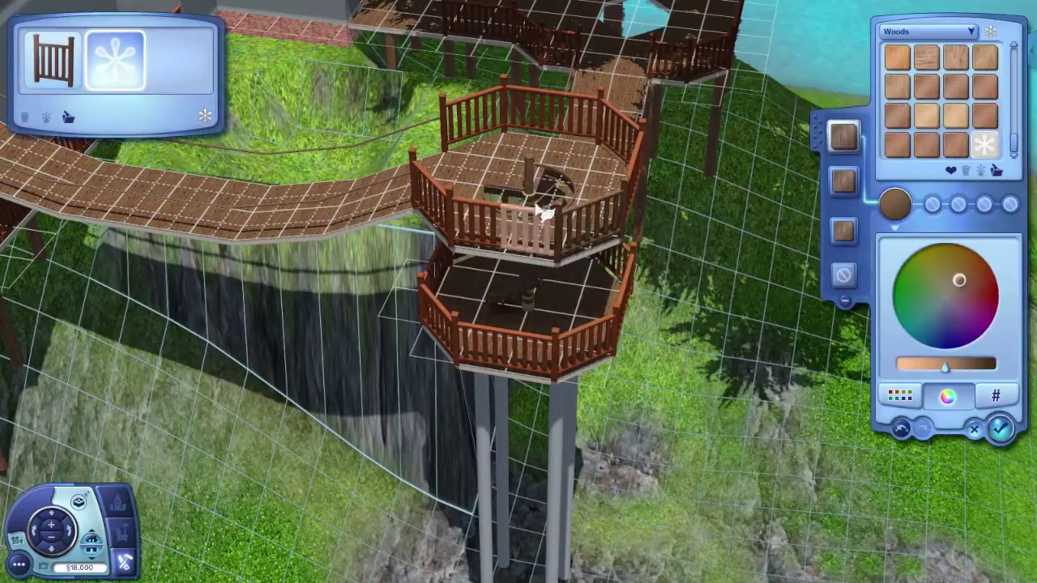
{"action": "left_click_drag", "start_coordinate": [826, 134], "coordinate": [842, 276]}
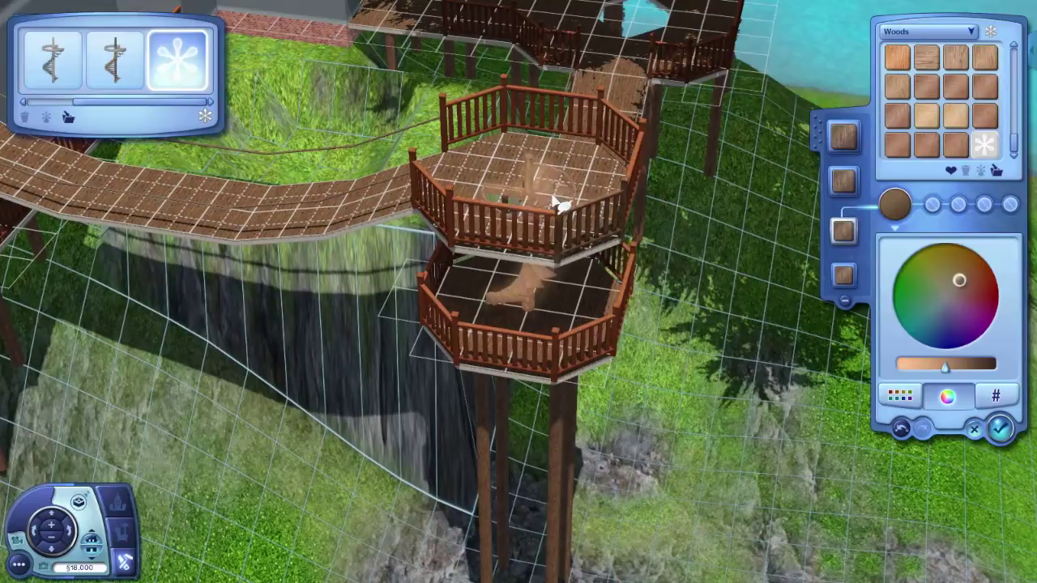
{"action": "scroll", "coordinate": [607, 284], "scroll_direction": "up", "scroll_amount": 3}
{"action": "left_click", "coordinate": [928, 121]}
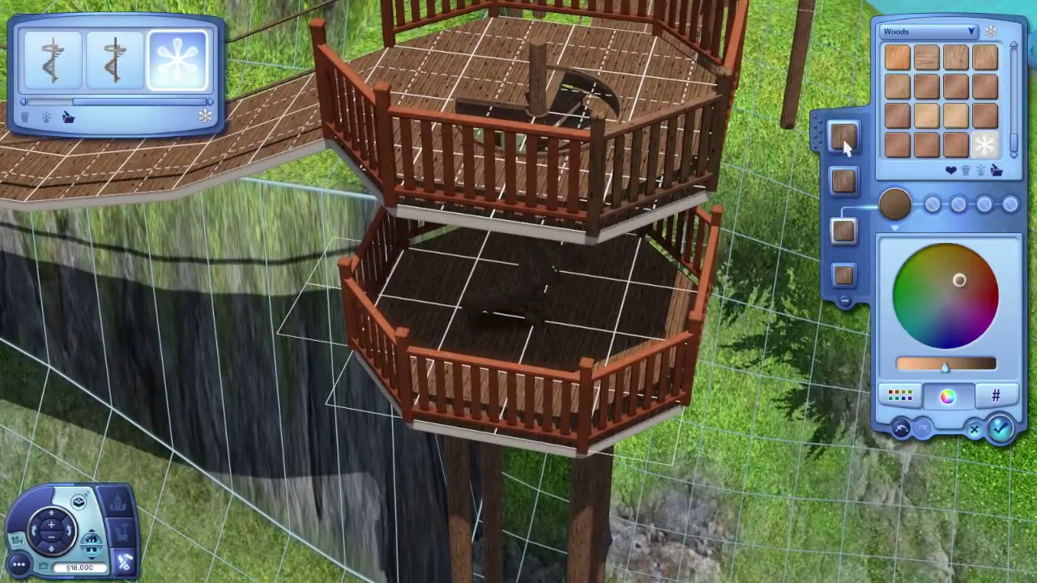
{"action": "left_click", "coordinate": [846, 235]}
{"action": "left_click", "coordinate": [928, 120]}
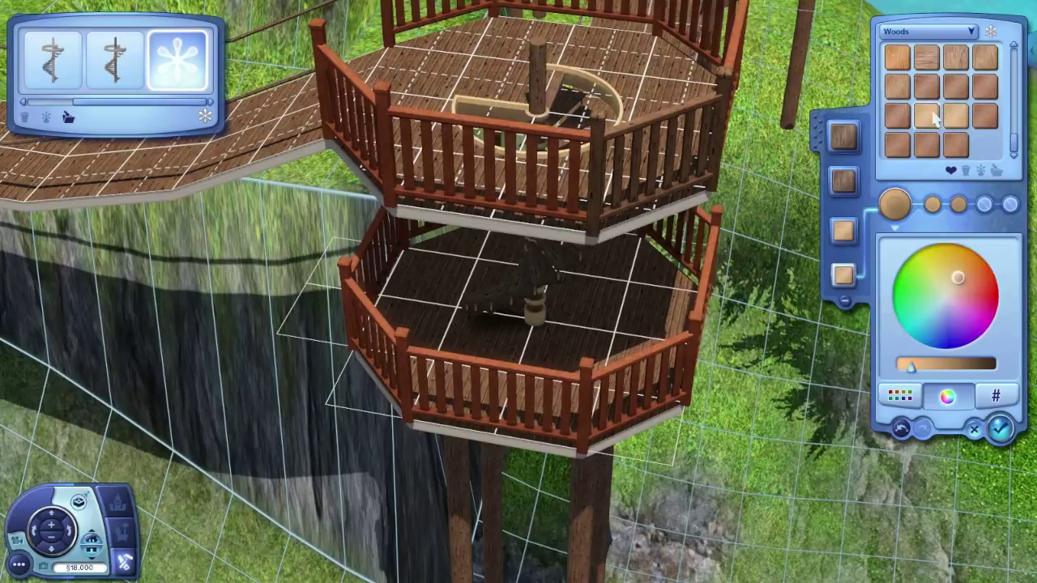
- Set the staircase's fourth material to a Misc swatch darkened to black
{"action": "left_click", "coordinate": [927, 31]}
{"action": "left_click", "coordinate": [907, 213]}
{"action": "left_click", "coordinate": [956, 57]}
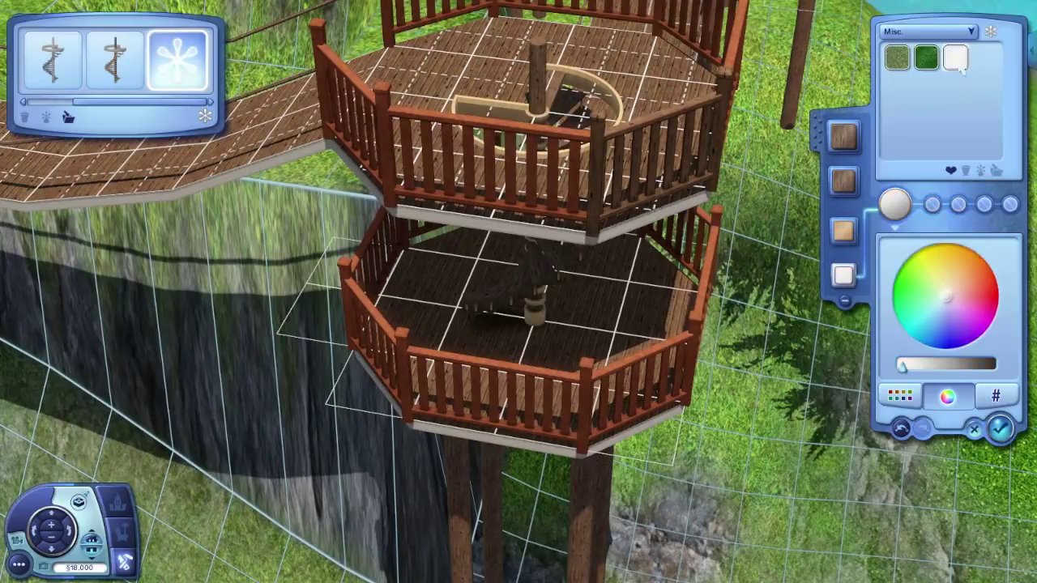
{"action": "mouse_move", "coordinate": [900, 366]}
{"action": "left_mouse_down"}
{"action": "mouse_move", "coordinate": [982, 368]}
{"action": "mouse_move", "coordinate": [972, 371]}
{"action": "left_mouse_up"}
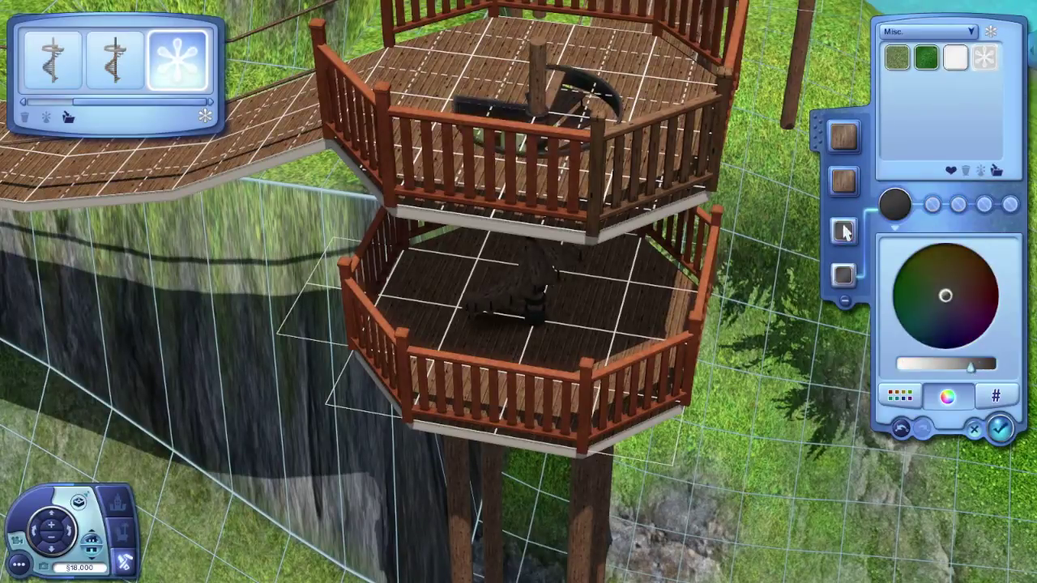
{"action": "scroll", "coordinate": [740, 204], "scroll_direction": "down", "scroll_amount": 2}
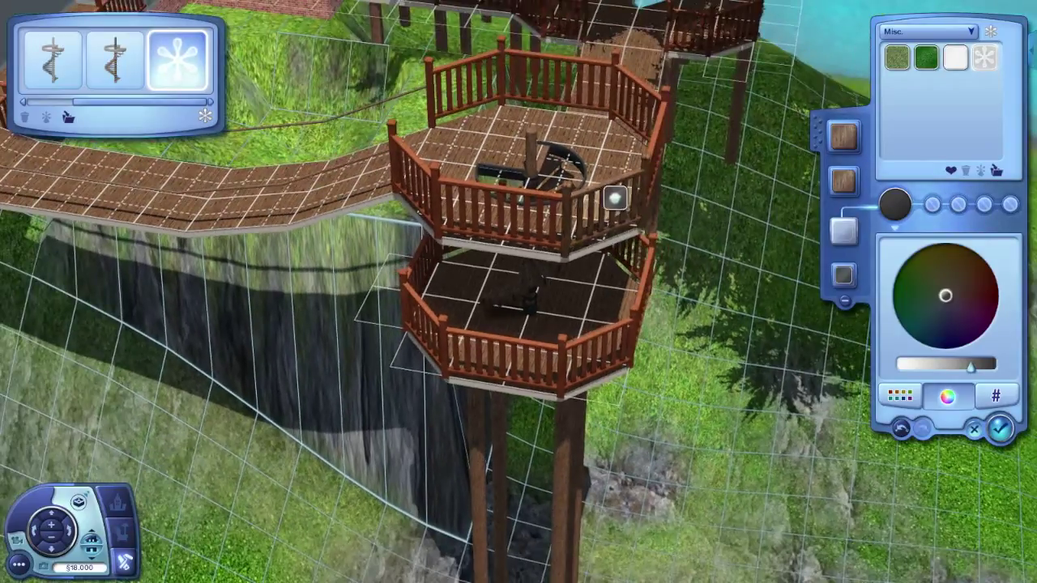
{"action": "key", "text": "Escape"}
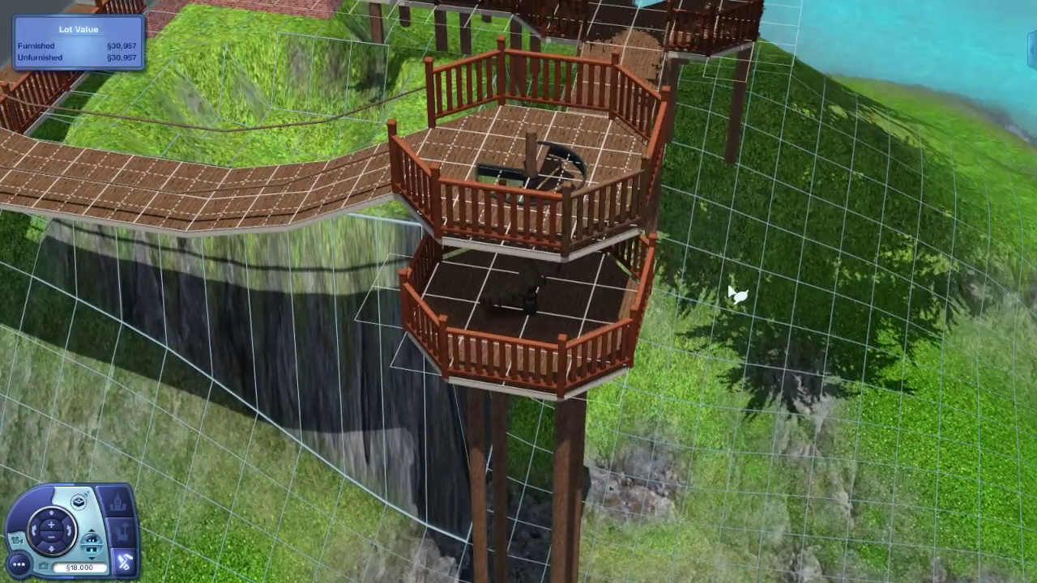
{"action": "left_click", "coordinate": [783, 338]}
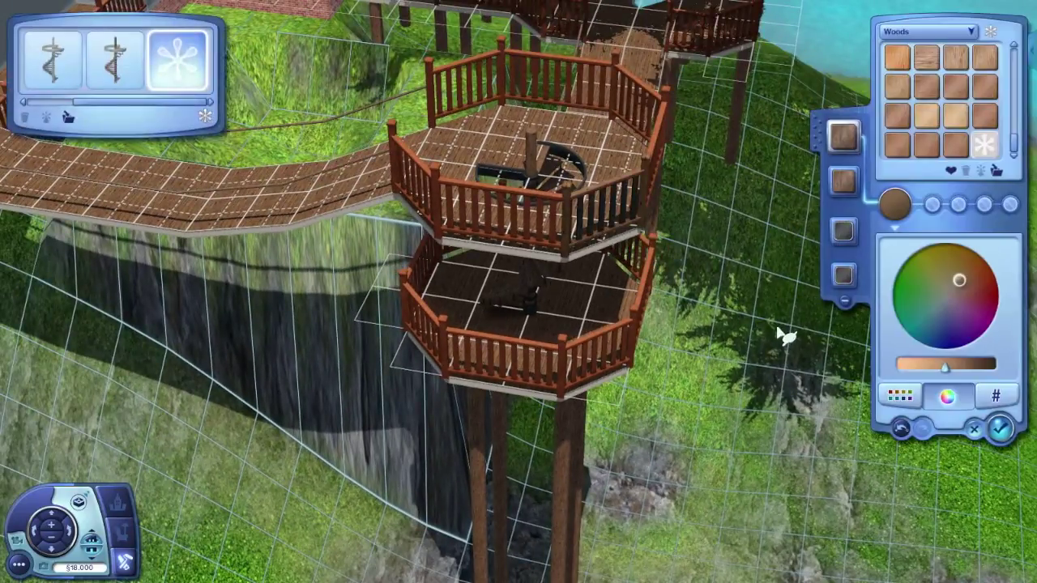
- Turn the railing beside the spiral staircase black using a Misc swatch at minimum brightness
{"action": "left_click", "coordinate": [644, 205]}
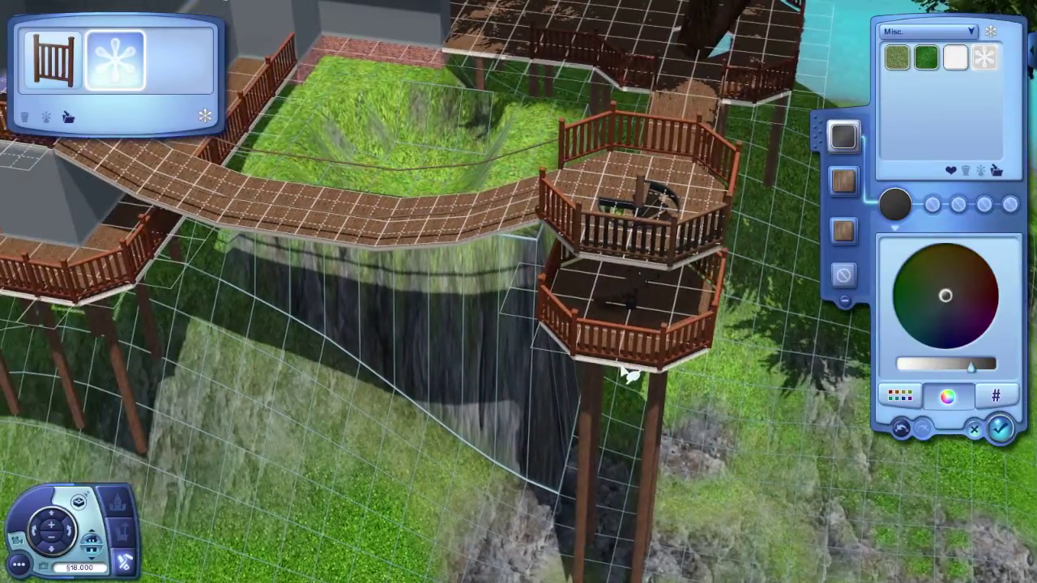
{"action": "left_click", "coordinate": [627, 365]}
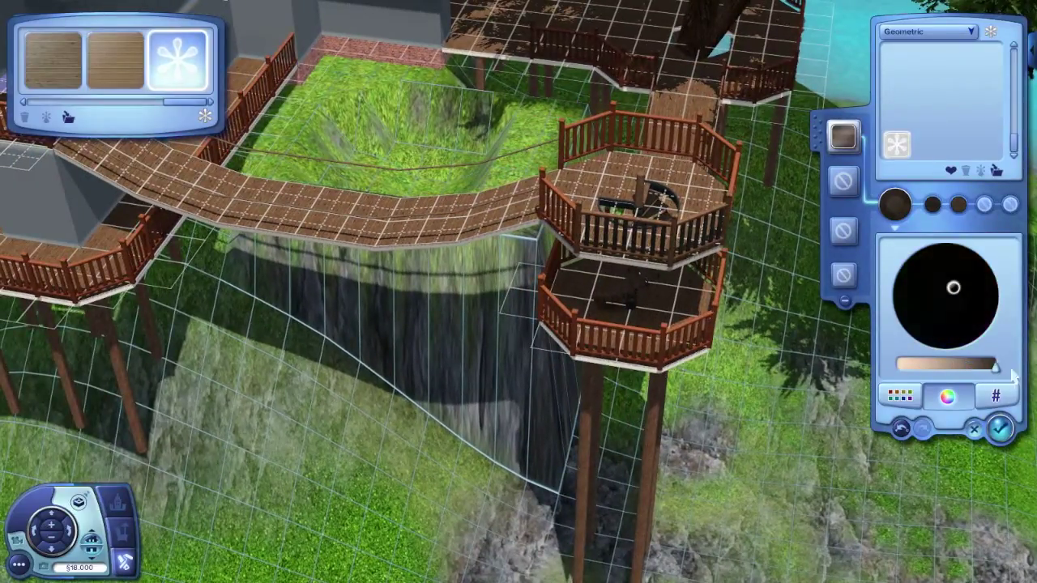
{"action": "left_click", "coordinate": [972, 33]}
{"action": "left_click", "coordinate": [929, 146]}
{"action": "left_click_drag", "start_coordinate": [934, 373], "coordinate": [996, 368]}
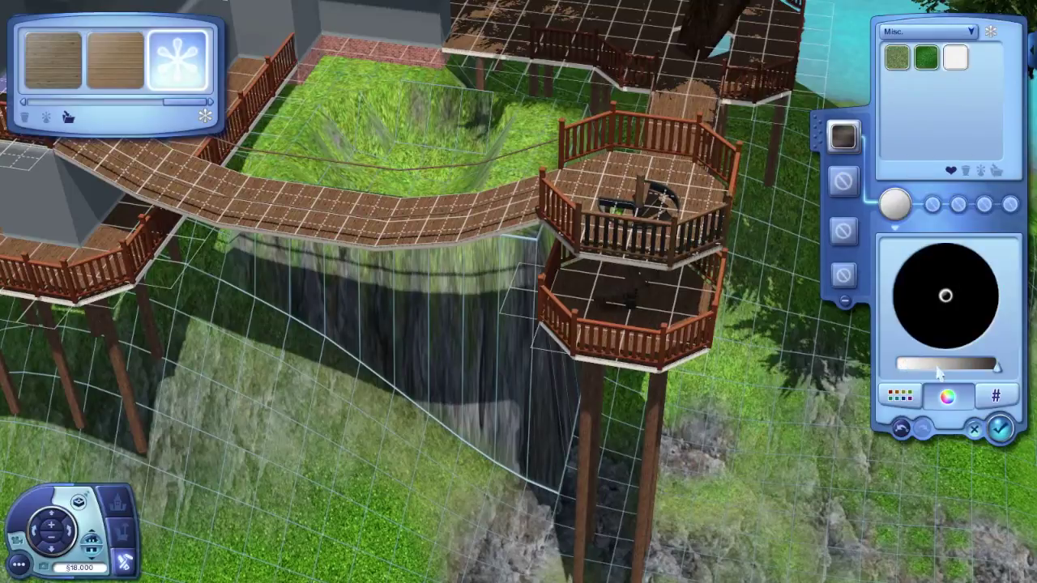
{"action": "left_click", "coordinate": [997, 427]}
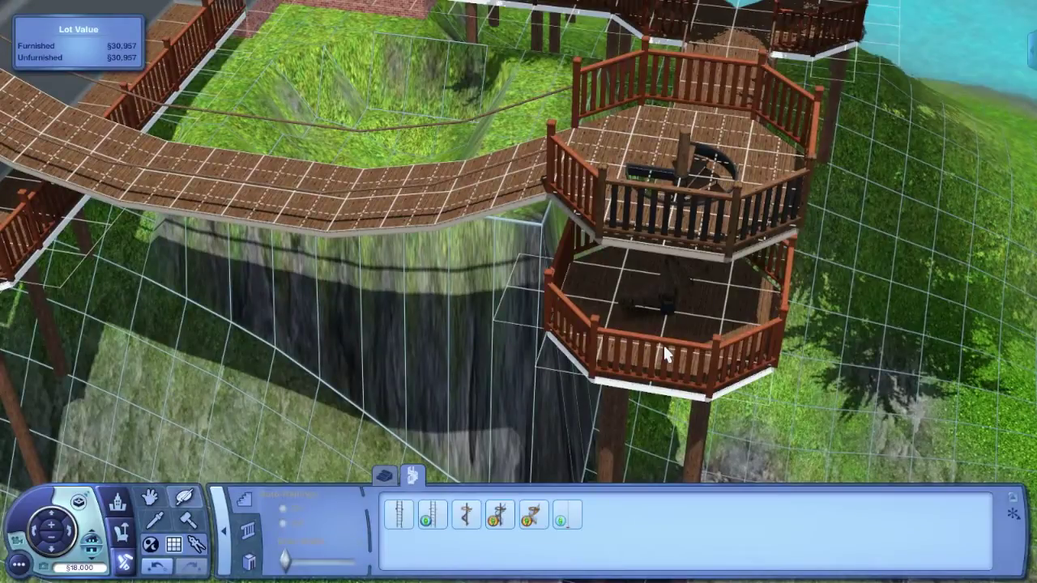
- Darken another of the deck's materials to fully black
{"action": "left_click", "coordinate": [664, 397]}
{"action": "left_click", "coordinate": [951, 366]}
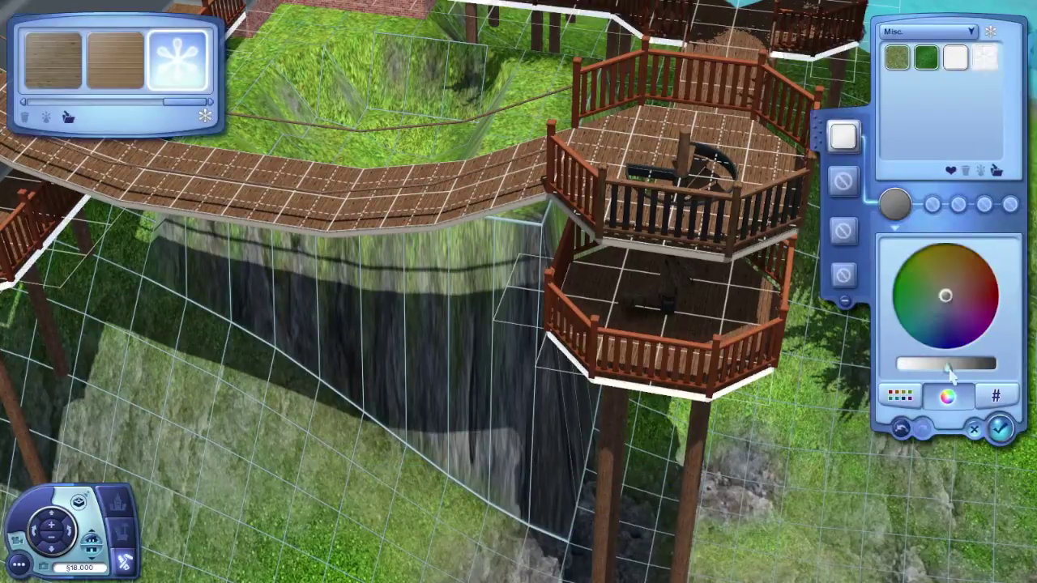
{"action": "left_click_drag", "start_coordinate": [951, 371], "coordinate": [994, 369]}
{"action": "left_click", "coordinate": [982, 370]}
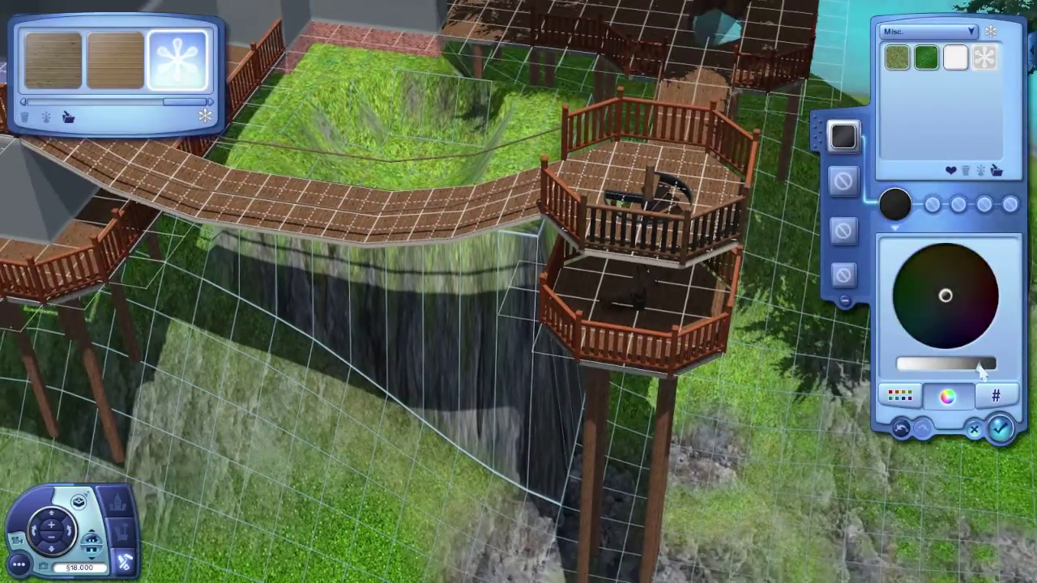
{"action": "left_click", "coordinate": [986, 369]}
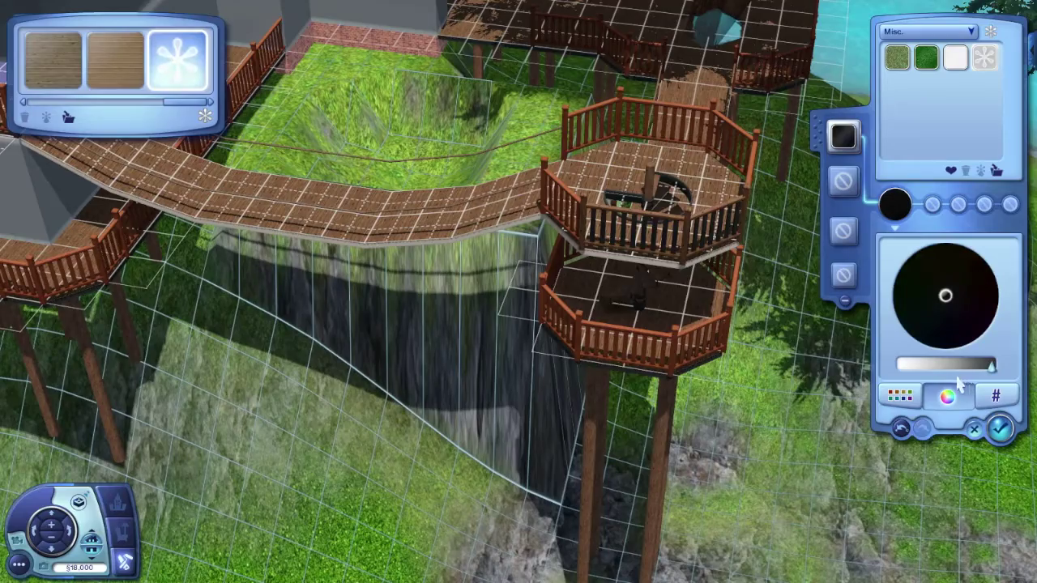
{"action": "scroll", "coordinate": [718, 397], "scroll_direction": "down", "scroll_amount": 5}
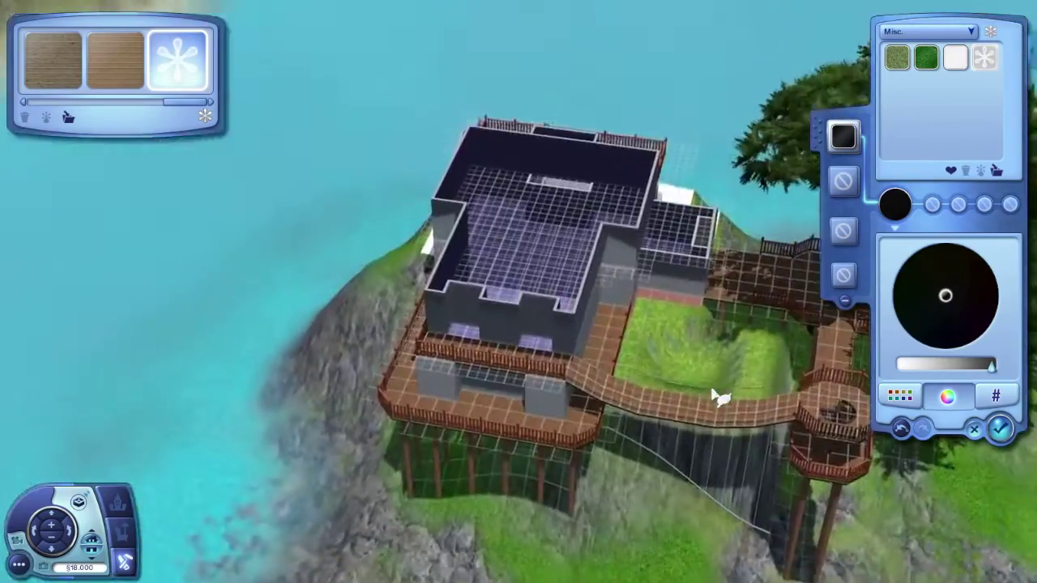
{"action": "left_click", "coordinate": [37, 530]}
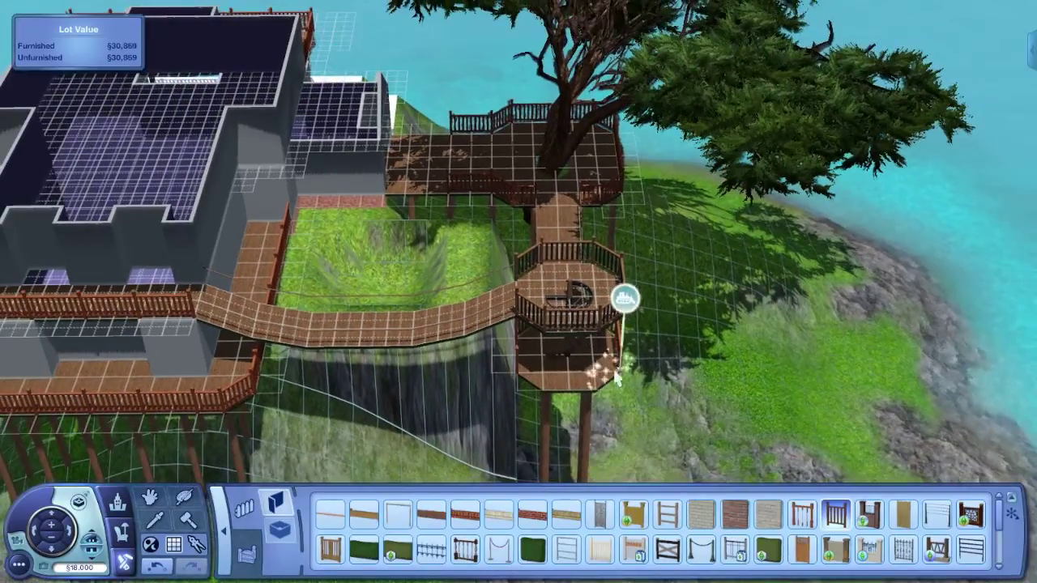
- Remove the railing along the big cliffside deck's edge
{"action": "scroll", "coordinate": [458, 370], "scroll_direction": "up", "scroll_amount": 3}
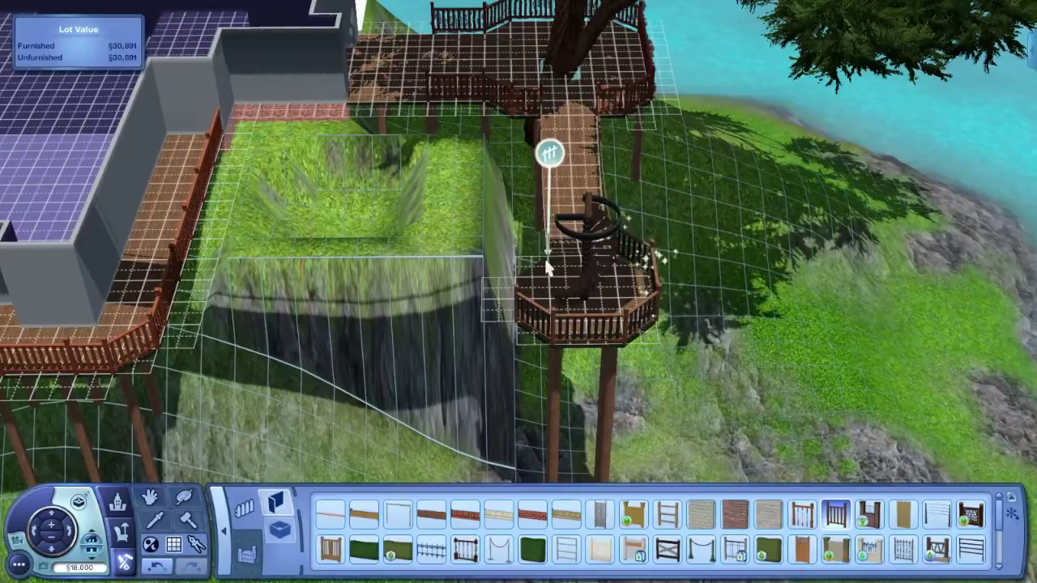
{"action": "mouse_move", "coordinate": [170, 340]}
{"action": "left_mouse_down"}
{"action": "mouse_move", "coordinate": [12, 307]}
{"action": "mouse_move", "coordinate": [171, 370]}
{"action": "mouse_move", "coordinate": [162, 348]}
{"action": "mouse_move", "coordinate": [293, 374]}
{"action": "mouse_move", "coordinate": [541, 356]}
{"action": "left_mouse_up"}
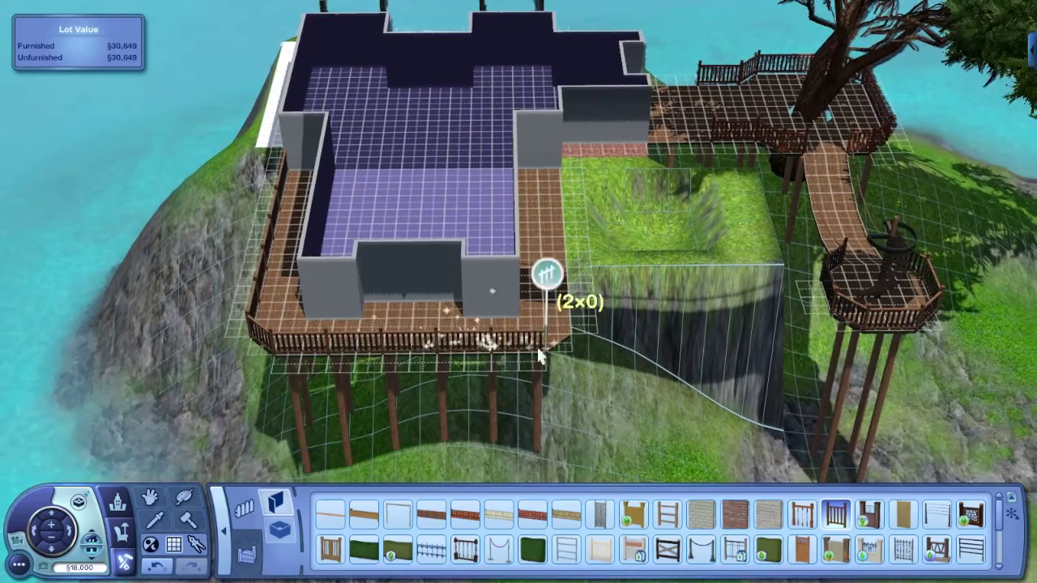
{"action": "scroll", "coordinate": [570, 305], "scroll_direction": "down", "scroll_amount": 2}
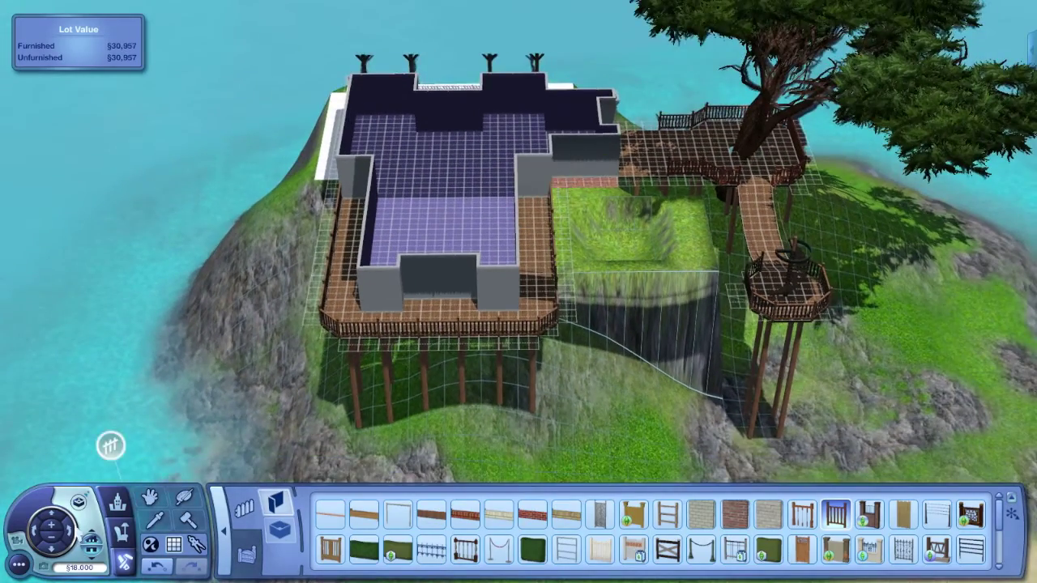
- Replace the raised front deck's railings with dark wooden railing along its right edge, removing the front and left runs
{"action": "key", "text": "comma"}
{"action": "scroll", "coordinate": [206, 356], "scroll_direction": "up", "scroll_amount": 4}
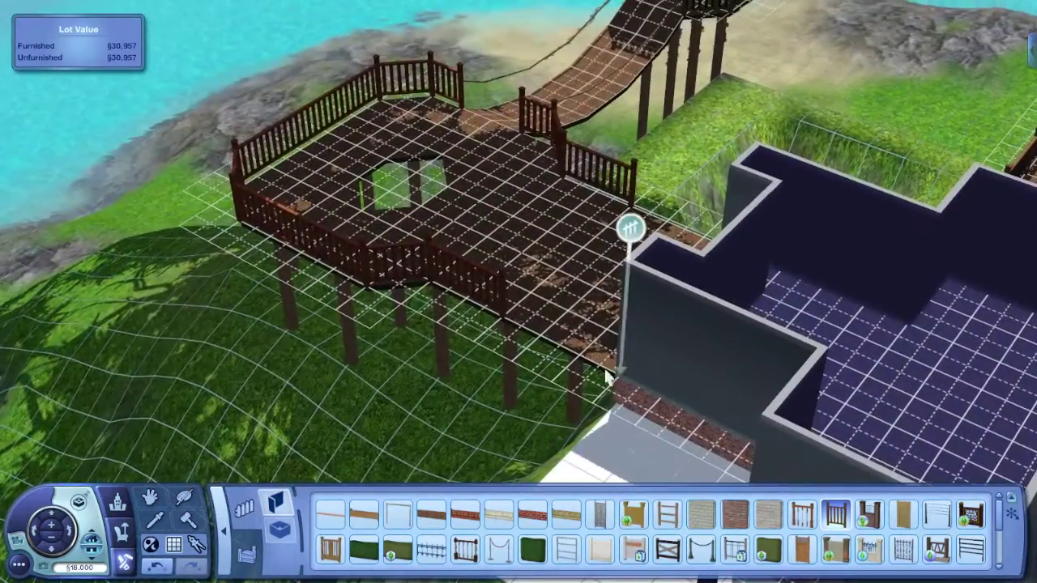
{"action": "mouse_move", "coordinate": [451, 287]}
{"action": "left_mouse_down"}
{"action": "mouse_move", "coordinate": [273, 238]}
{"action": "mouse_move", "coordinate": [243, 162]}
{"action": "mouse_move", "coordinate": [461, 115]}
{"action": "left_mouse_up"}
{"action": "left_click_drag", "start_coordinate": [727, 253], "coordinate": [569, 186]}
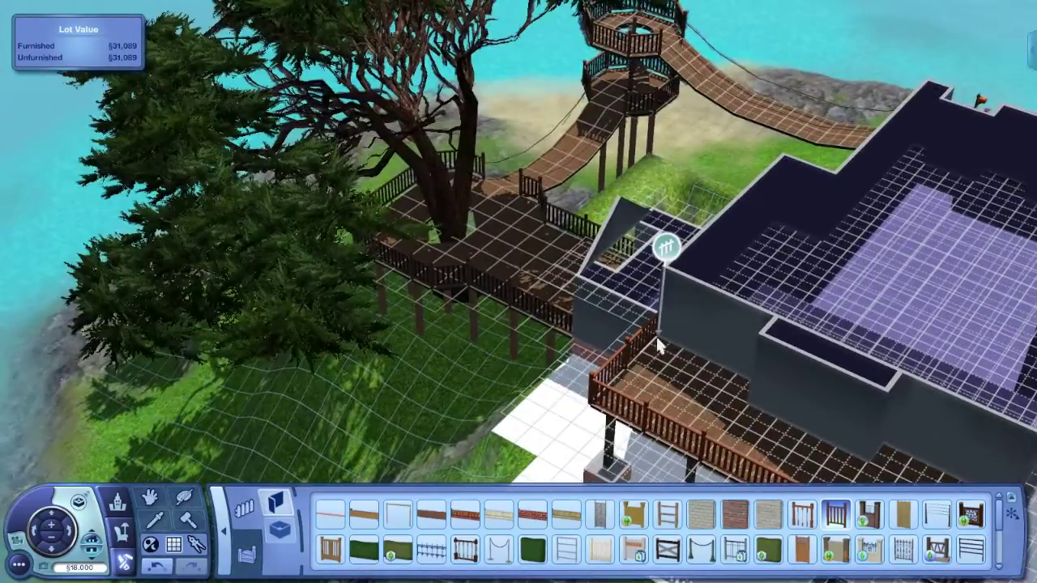
{"action": "left_click", "coordinate": [596, 399]}
{"action": "left_click_drag", "start_coordinate": [597, 278], "coordinate": [931, 454]}
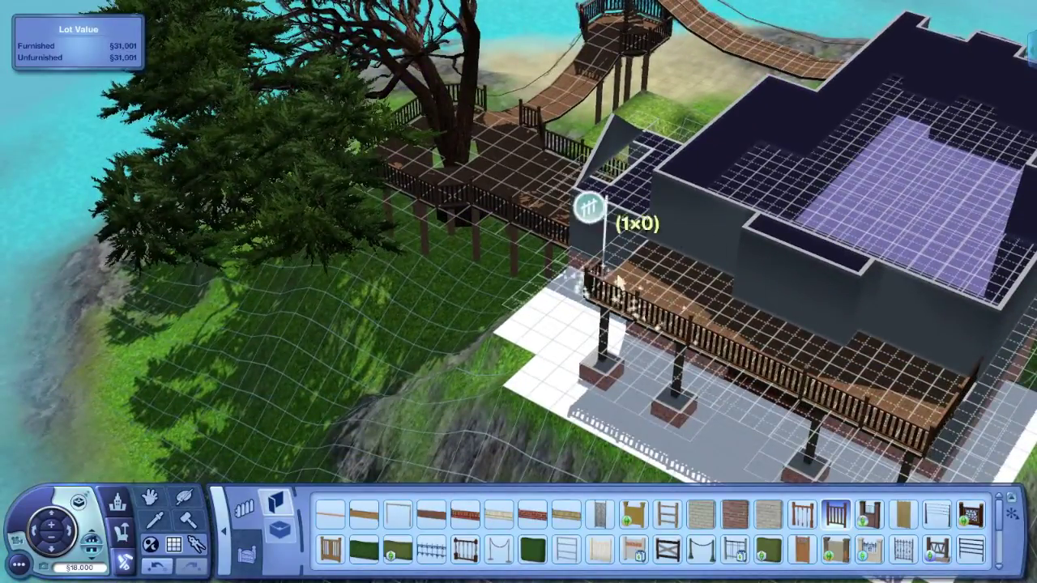
{"action": "scroll", "coordinate": [683, 323], "scroll_direction": "up", "scroll_amount": 2}
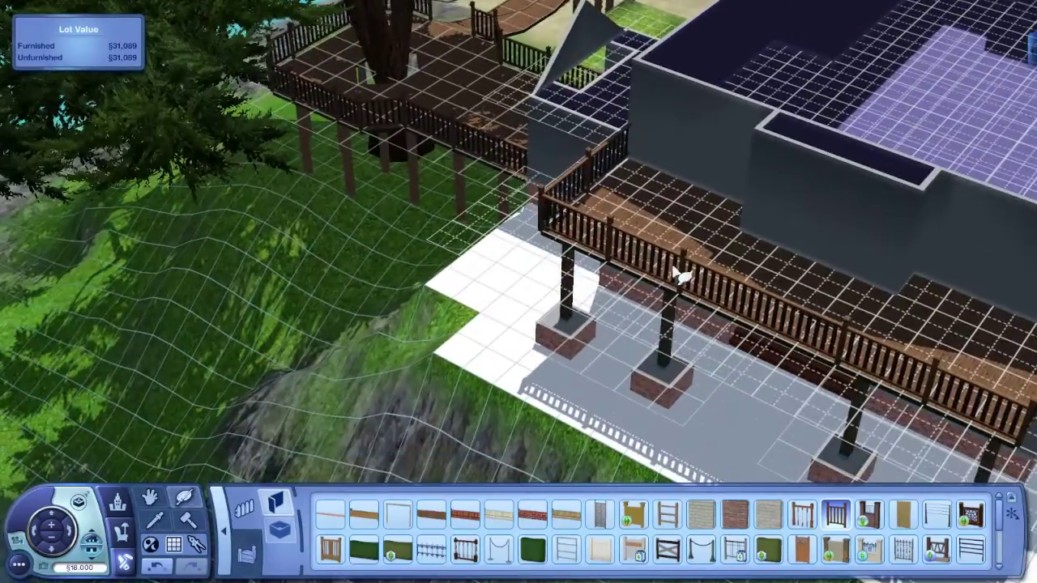
- Apply the railing's dark wood to the patio columns on brick bases
{"action": "left_click", "coordinate": [680, 273]}
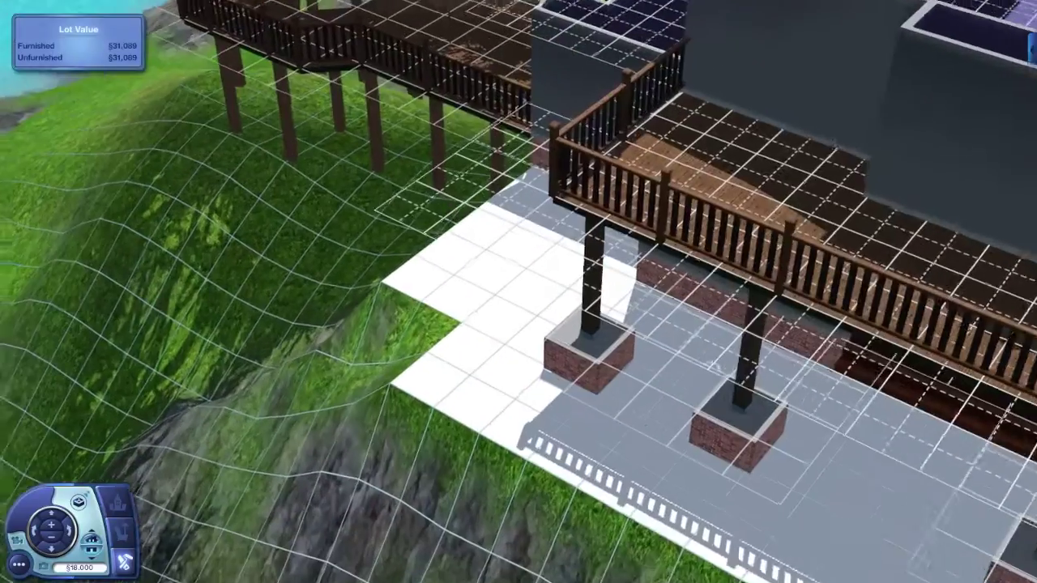
{"action": "left_click", "coordinate": [753, 388]}
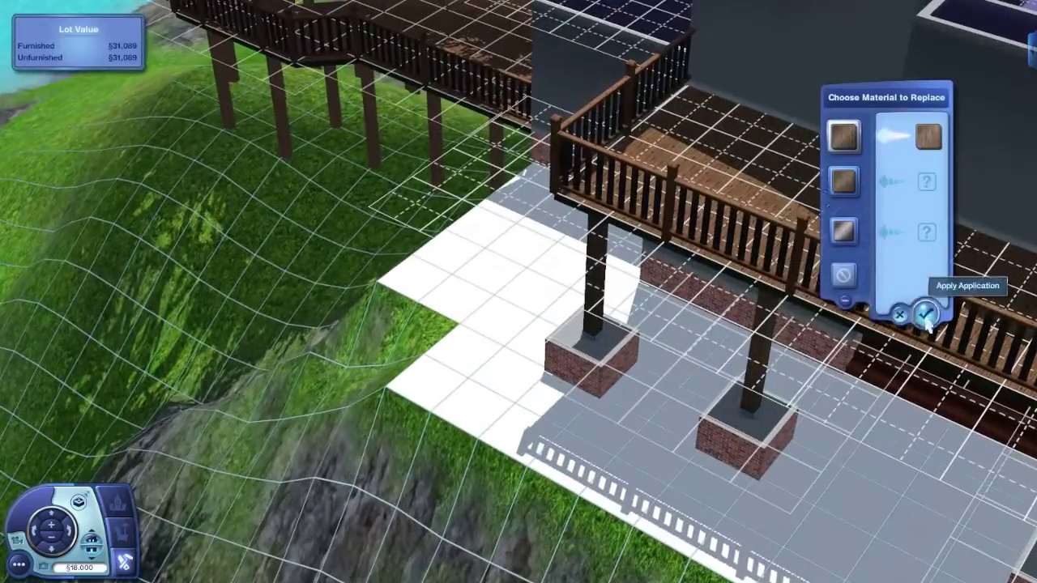
{"action": "left_click", "coordinate": [754, 389]}
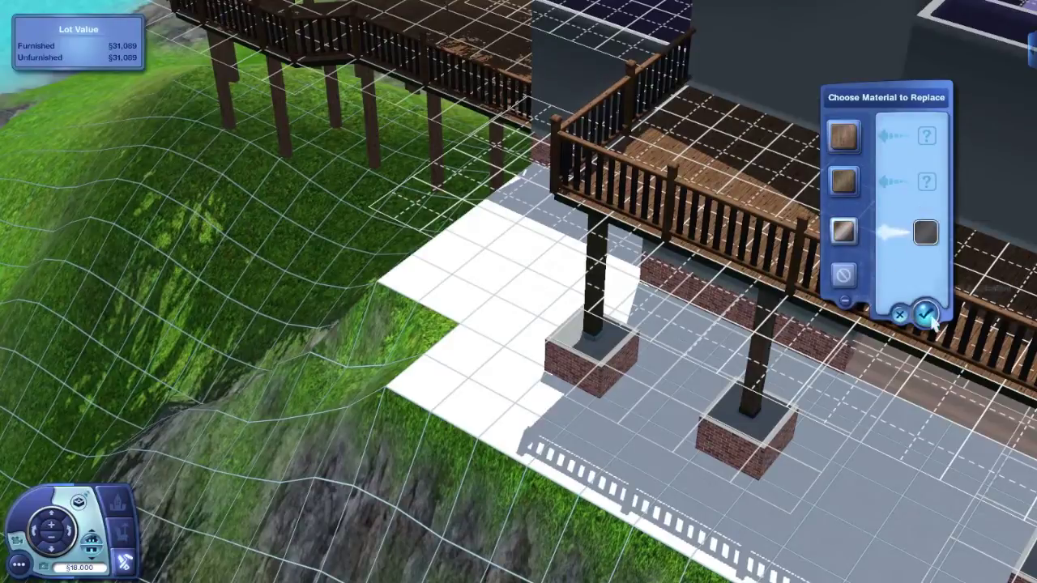
{"action": "left_click", "coordinate": [919, 232]}
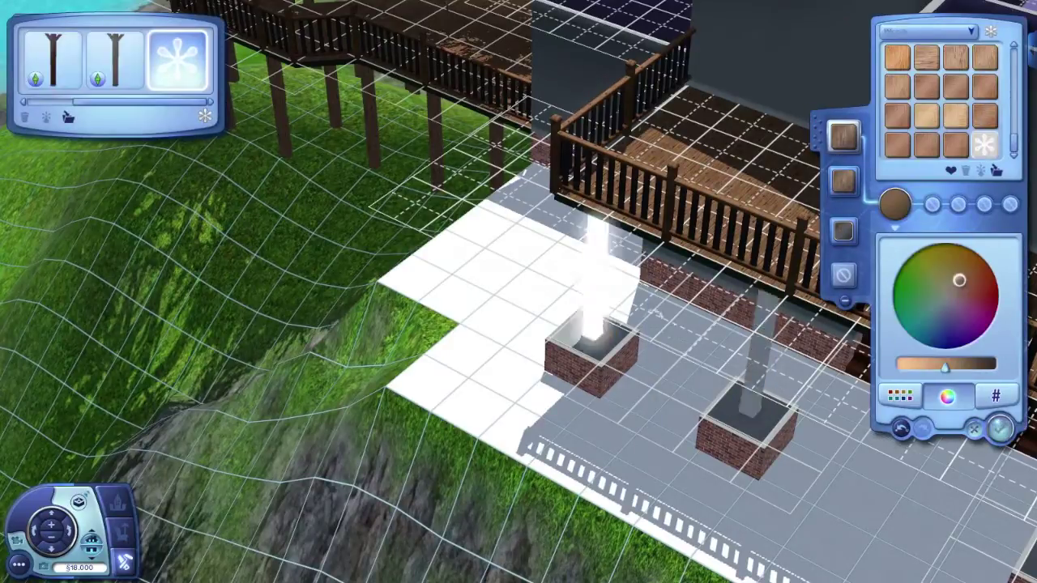
{"action": "key", "text": "Up"}
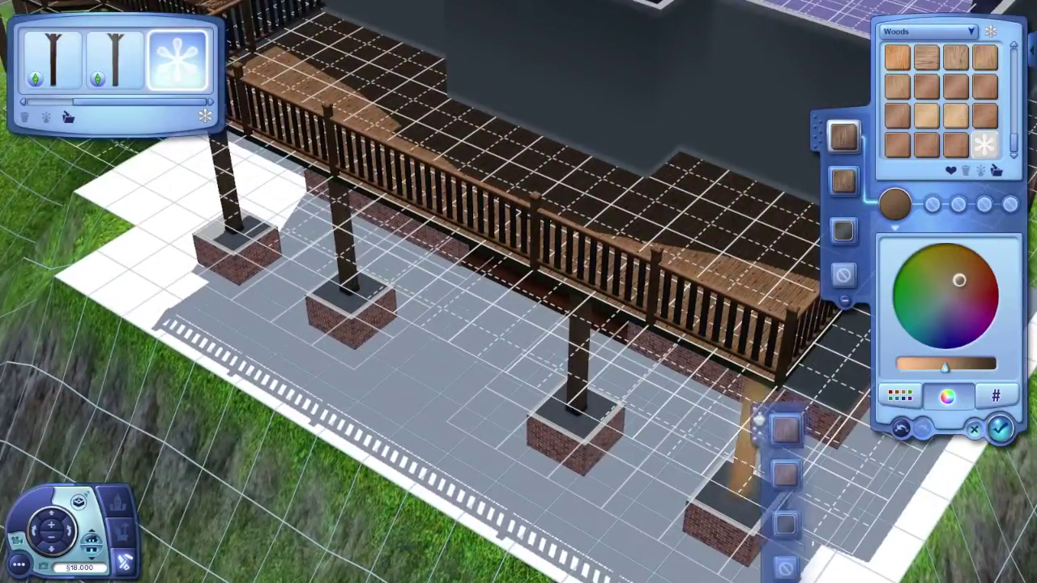
{"action": "left_click", "coordinate": [556, 300]}
{"action": "left_click", "coordinate": [556, 300]}
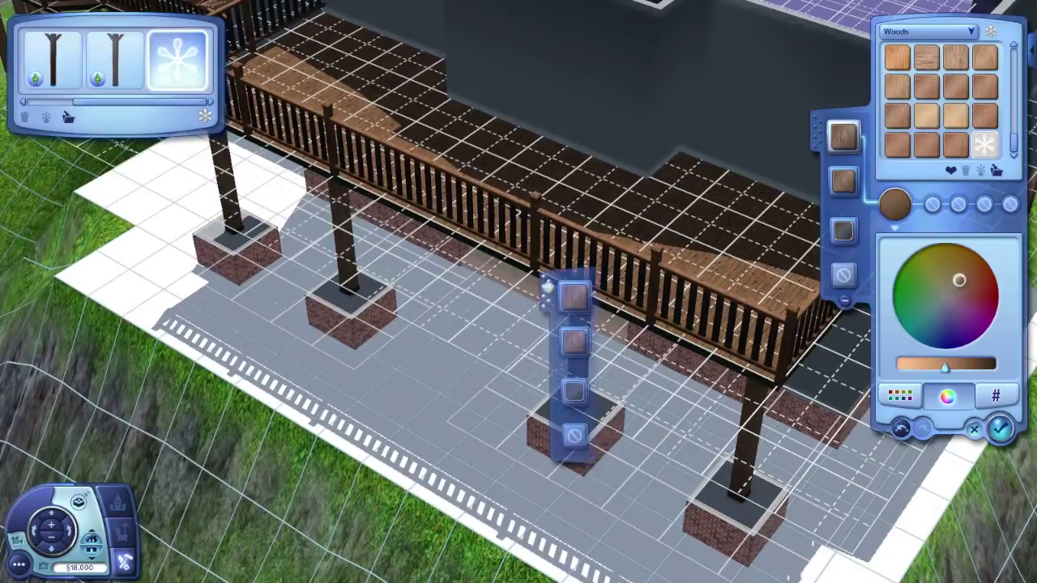
- Apply the columns' dark wood to the front stairs under the house
{"action": "key", "text": "Page_Down"}
{"action": "left_click", "coordinate": [666, 271]}
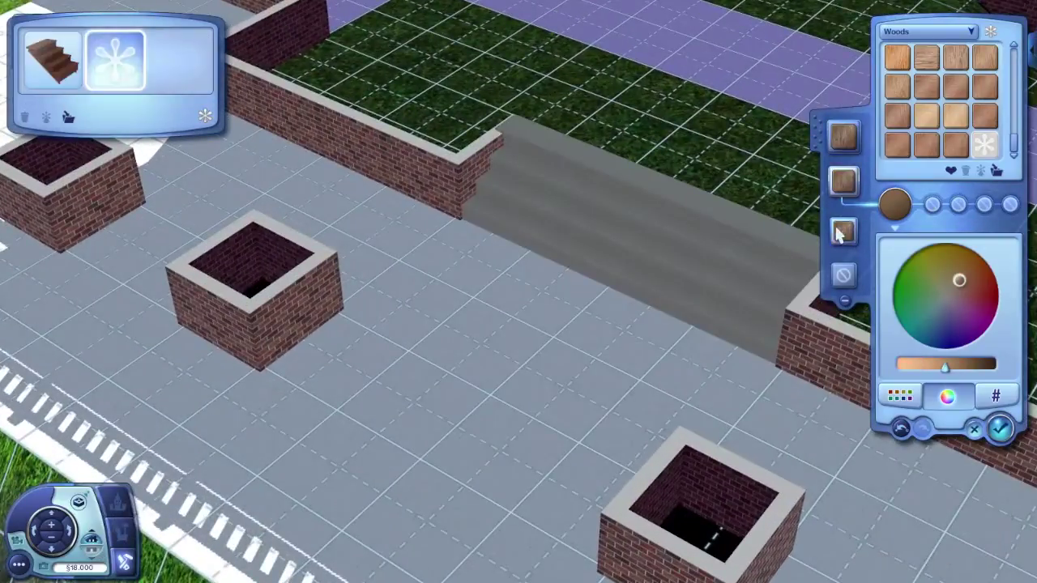
{"action": "scroll", "coordinate": [672, 394], "scroll_direction": "down", "scroll_amount": 3}
{"action": "key", "text": "Page_Up"}
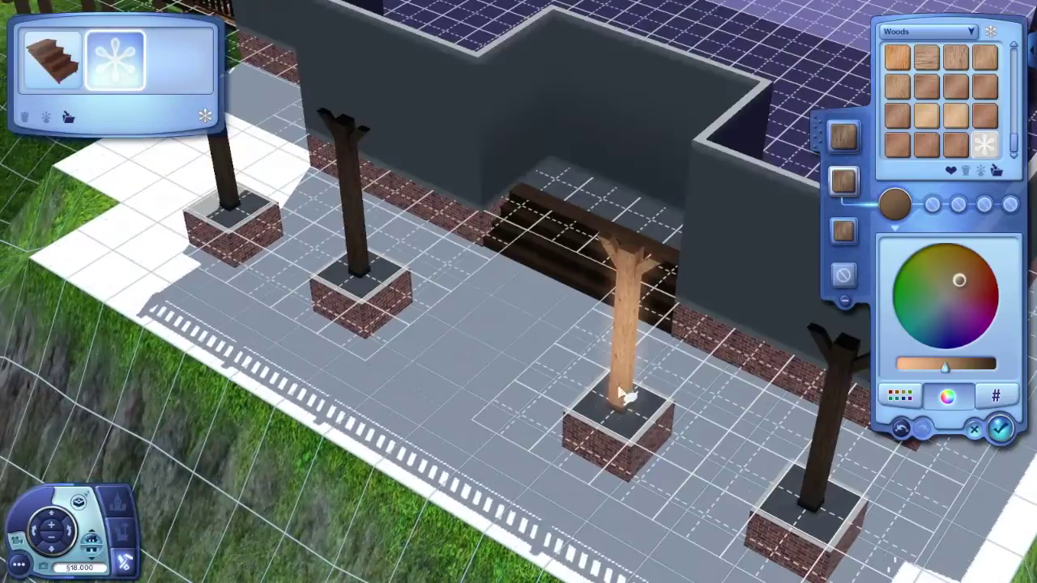
{"action": "left_click", "coordinate": [590, 266]}
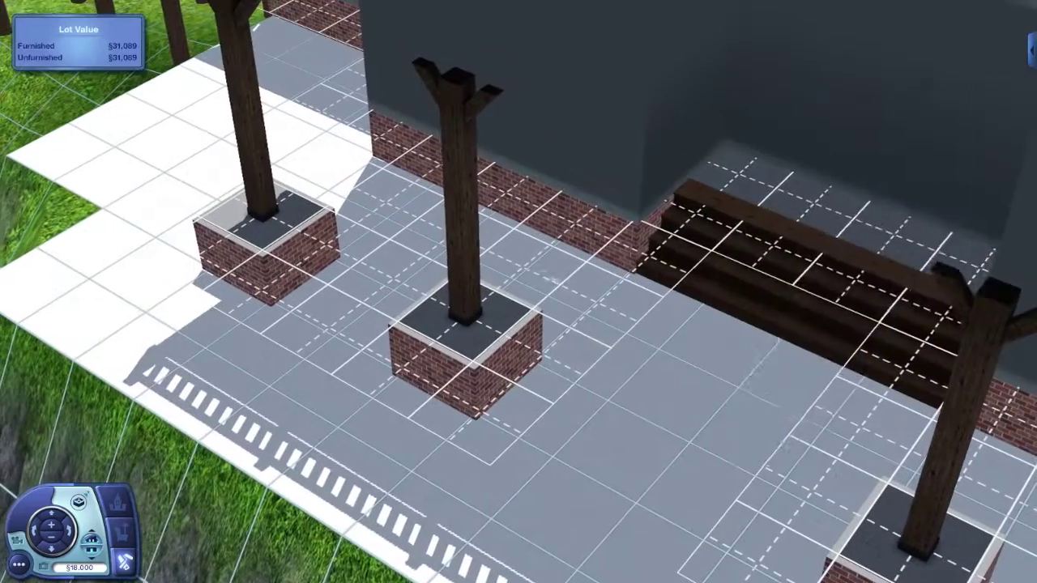
{"action": "left_click", "coordinate": [850, 235]}
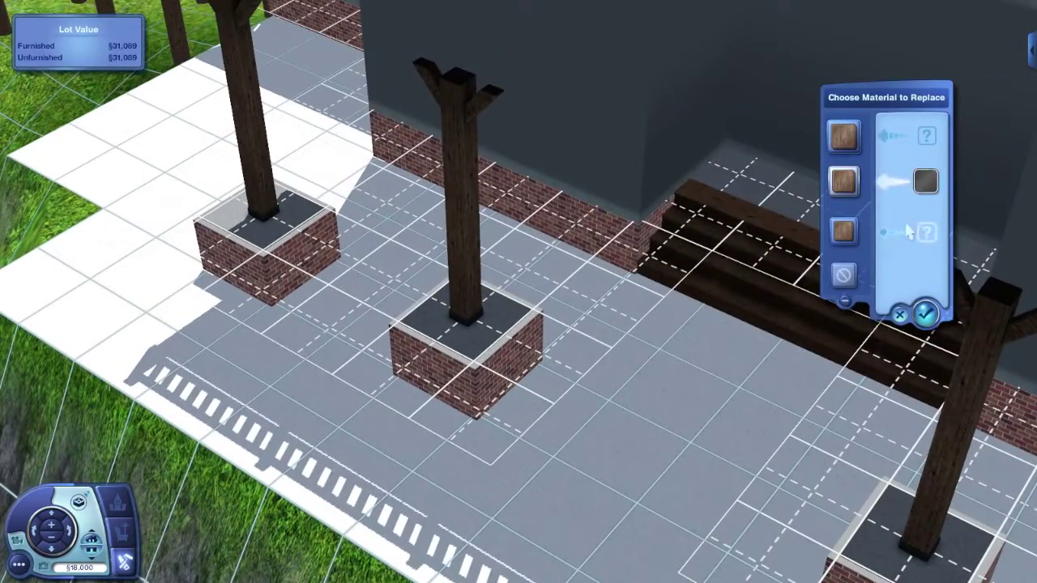
{"action": "left_click", "coordinate": [926, 135]}
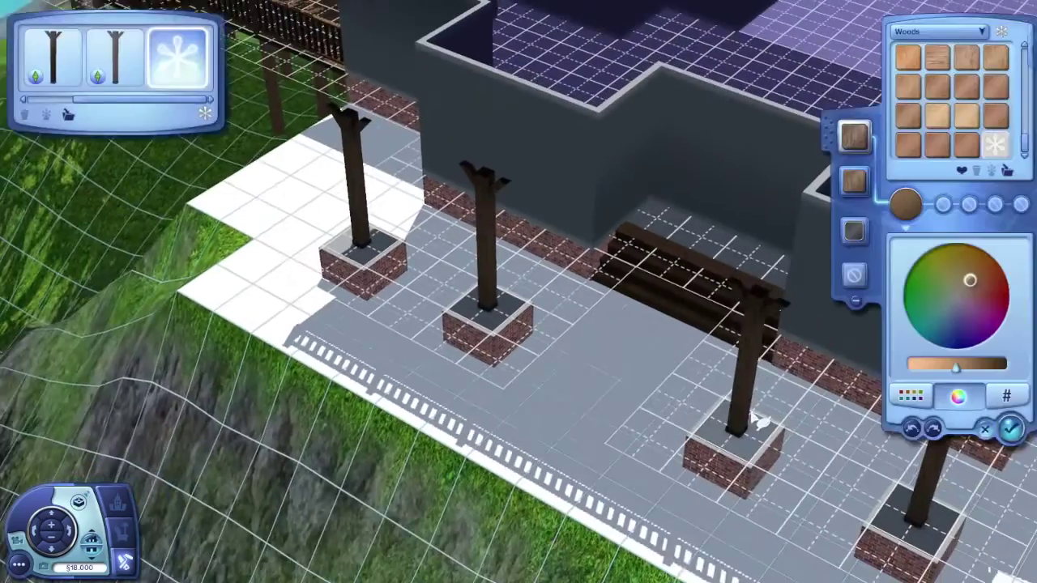
{"action": "key", "text": "Escape"}
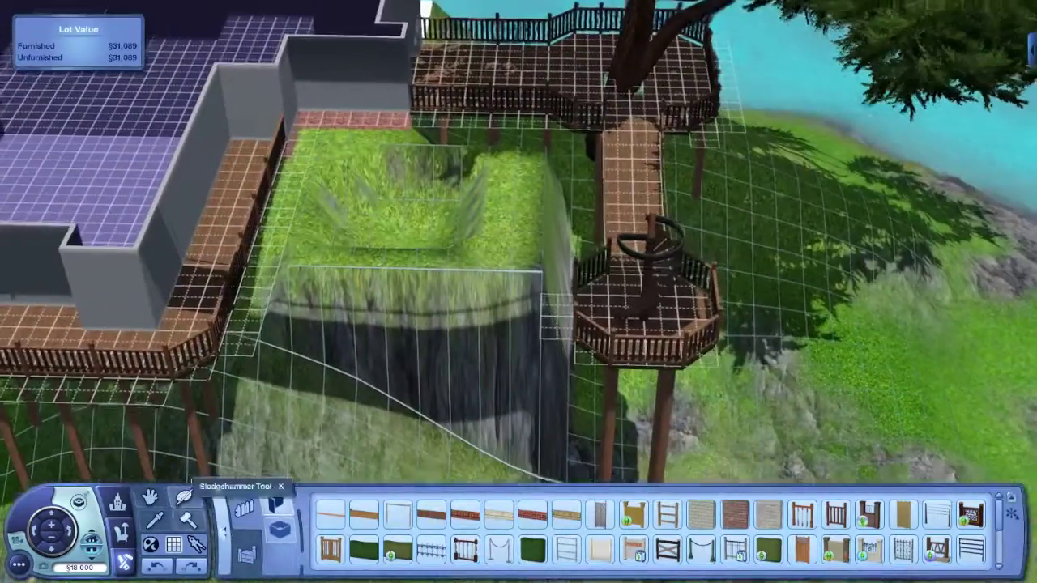
- Dig a diagonal trench down through the cliff with Lower Terrain
{"action": "left_click", "coordinate": [185, 496]}
{"action": "left_click", "coordinate": [340, 519]}
{"action": "left_click", "coordinate": [227, 530]}
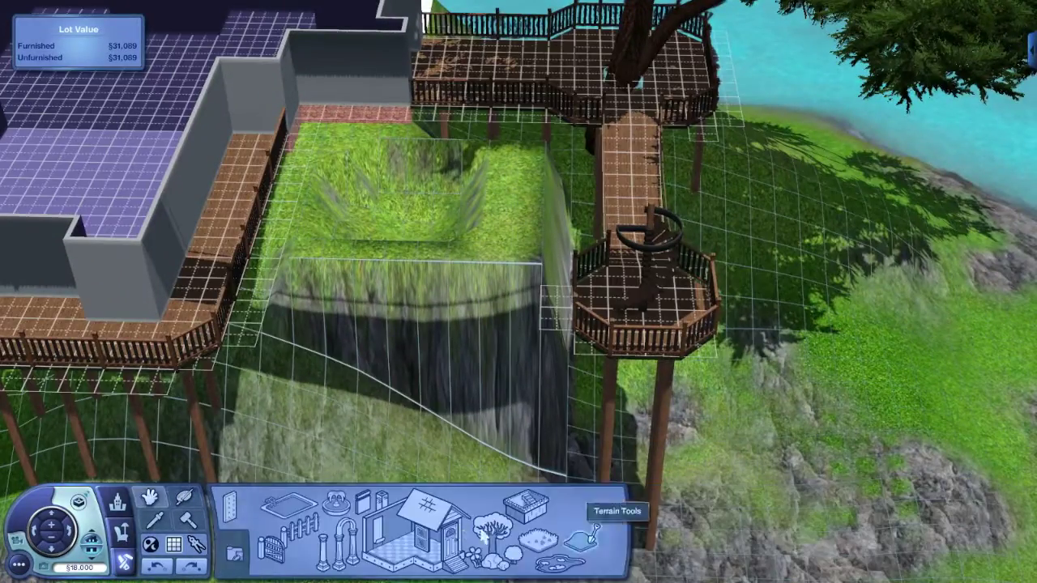
{"action": "left_click", "coordinate": [385, 520]}
{"action": "left_click", "coordinate": [439, 297]}
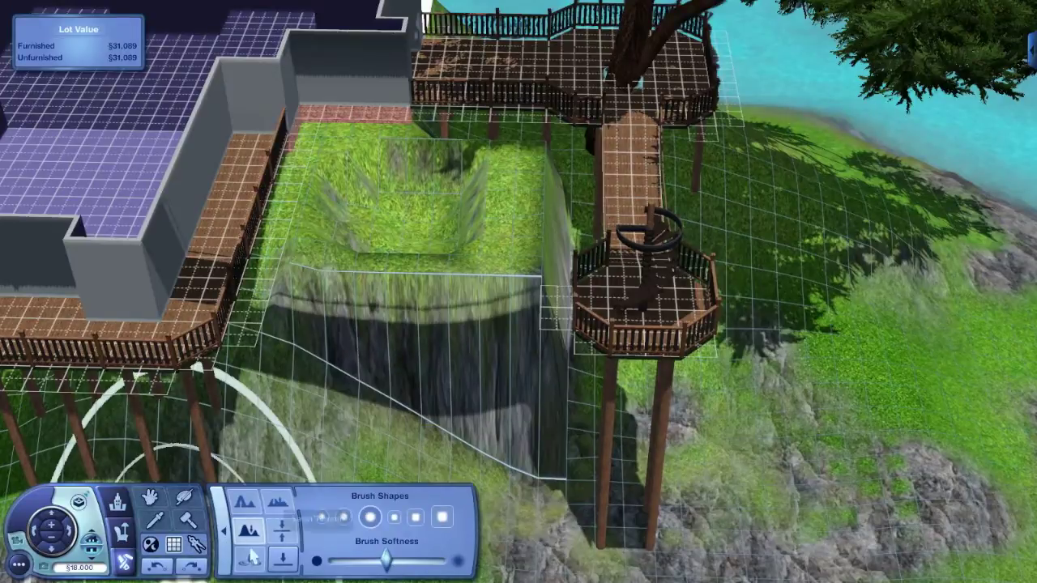
{"action": "mouse_move", "coordinate": [438, 300]}
{"action": "left_mouse_down"}
{"action": "mouse_move", "coordinate": [502, 277]}
{"action": "mouse_move", "coordinate": [516, 226]}
{"action": "mouse_move", "coordinate": [514, 404]}
{"action": "left_mouse_up"}
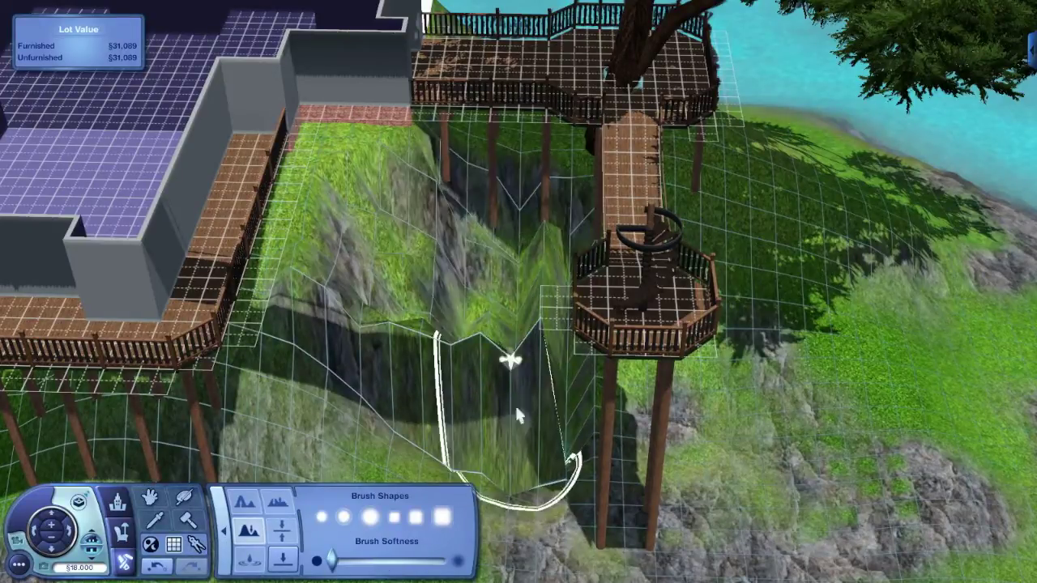
- Smooth the trench into an even grassy slope with the Large Circular Brush, then go up a floor
{"action": "left_click", "coordinate": [368, 519]}
{"action": "mouse_move", "coordinate": [453, 453]}
{"action": "left_mouse_down"}
{"action": "mouse_move", "coordinate": [534, 559]}
{"action": "mouse_move", "coordinate": [492, 238]}
{"action": "mouse_move", "coordinate": [562, 370]}
{"action": "mouse_move", "coordinate": [284, 449]}
{"action": "left_mouse_up"}
{"action": "key", "text": "Escape"}
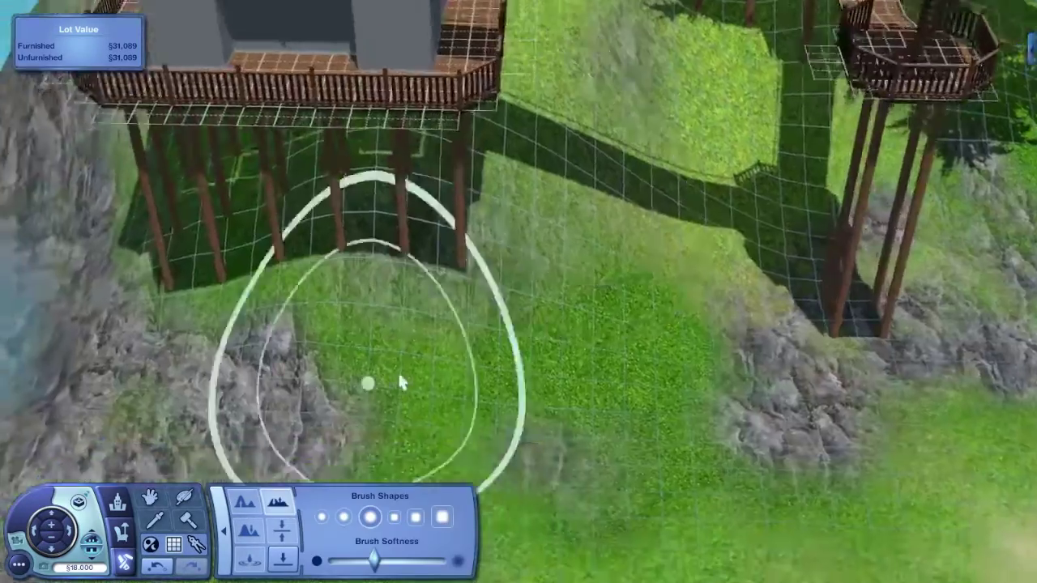
{"action": "scroll", "coordinate": [397, 370], "scroll_direction": "down", "scroll_amount": 5}
{"action": "scroll", "coordinate": [243, 454], "scroll_direction": "up", "scroll_amount": 2}
{"action": "left_click", "coordinate": [119, 497]}
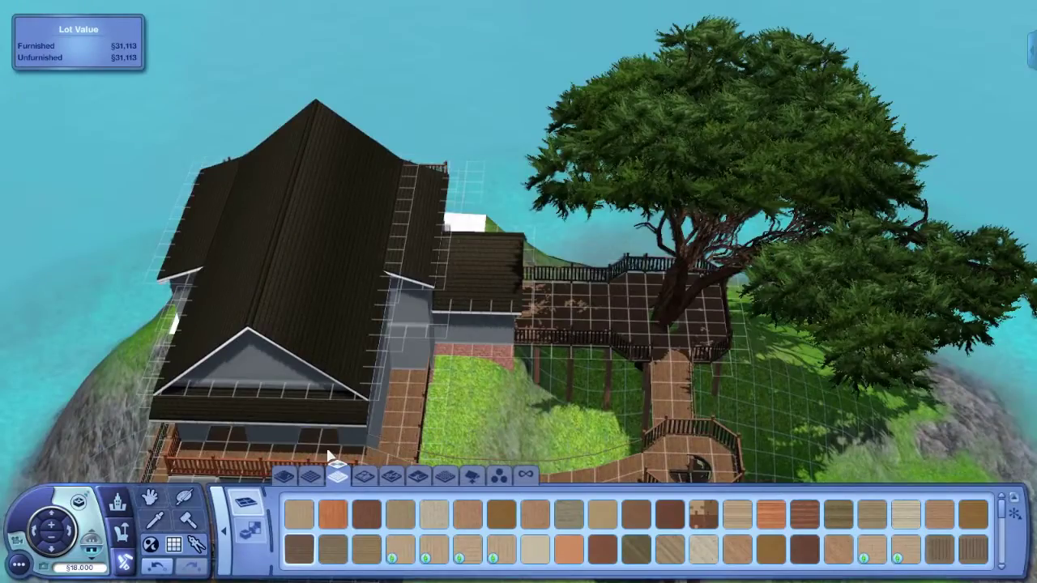
- Orbit round to the stairs side of the house and pick the stilted foundation
{"action": "key", "text": "Down"}
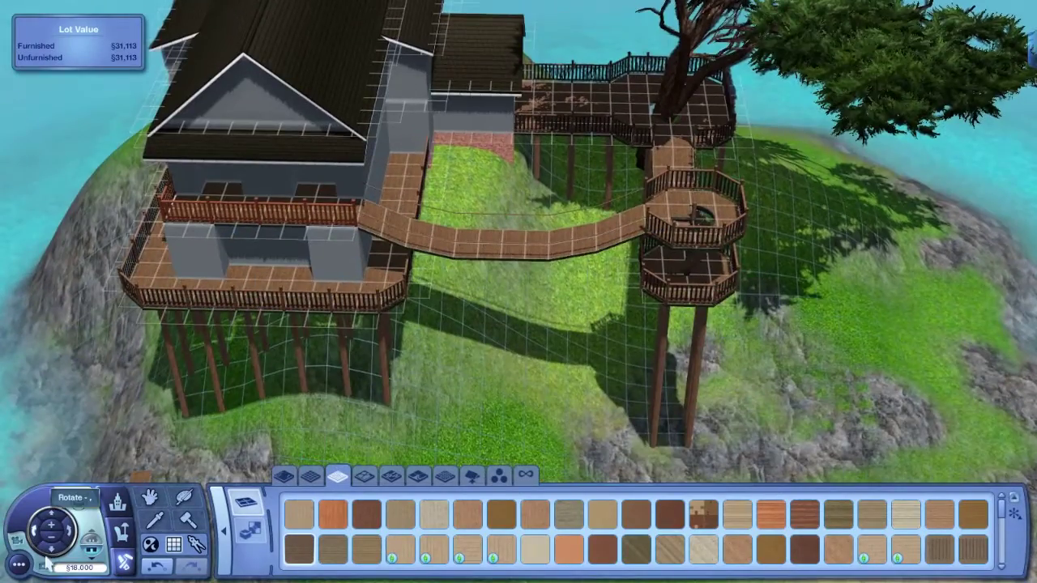
{"action": "key", "text": "comma"}
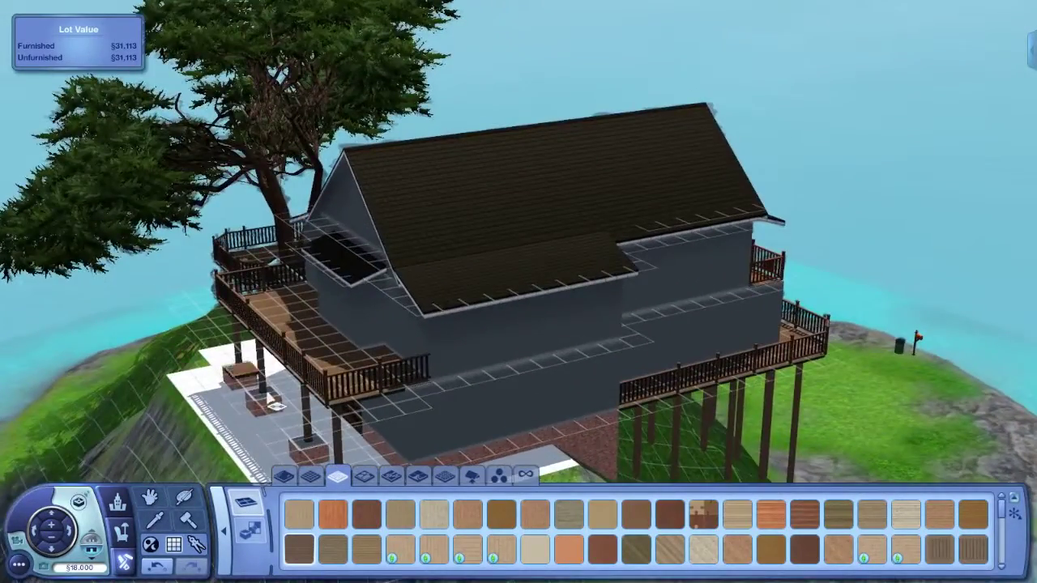
{"action": "scroll", "coordinate": [173, 440], "scroll_direction": "up", "scroll_amount": 5}
{"action": "key", "text": "Up"}
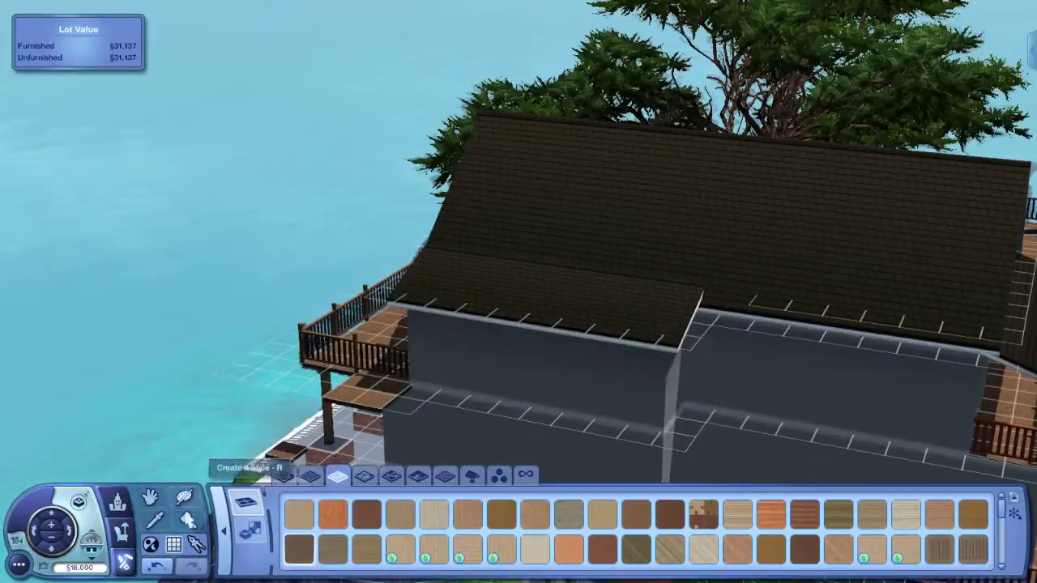
{"action": "key", "text": "comma"}
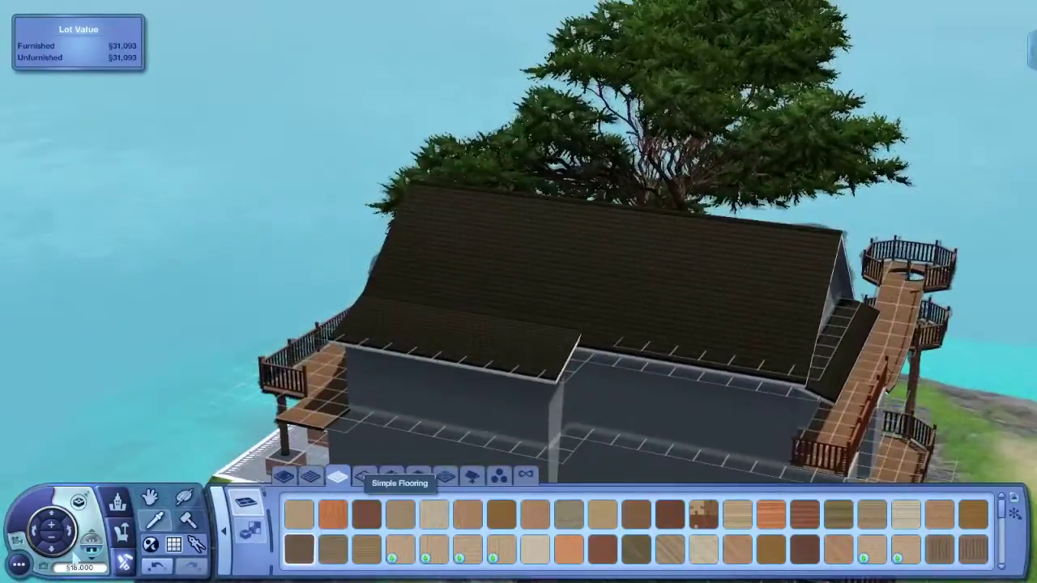
{"action": "scroll", "coordinate": [559, 405], "scroll_direction": "down", "scroll_amount": 3}
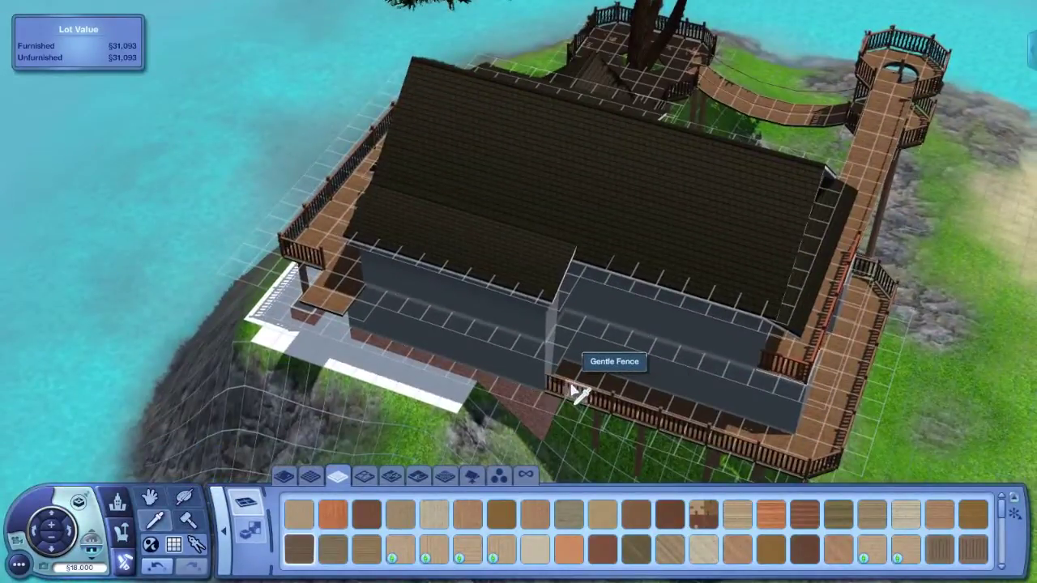
{"action": "left_click", "coordinate": [573, 392]}
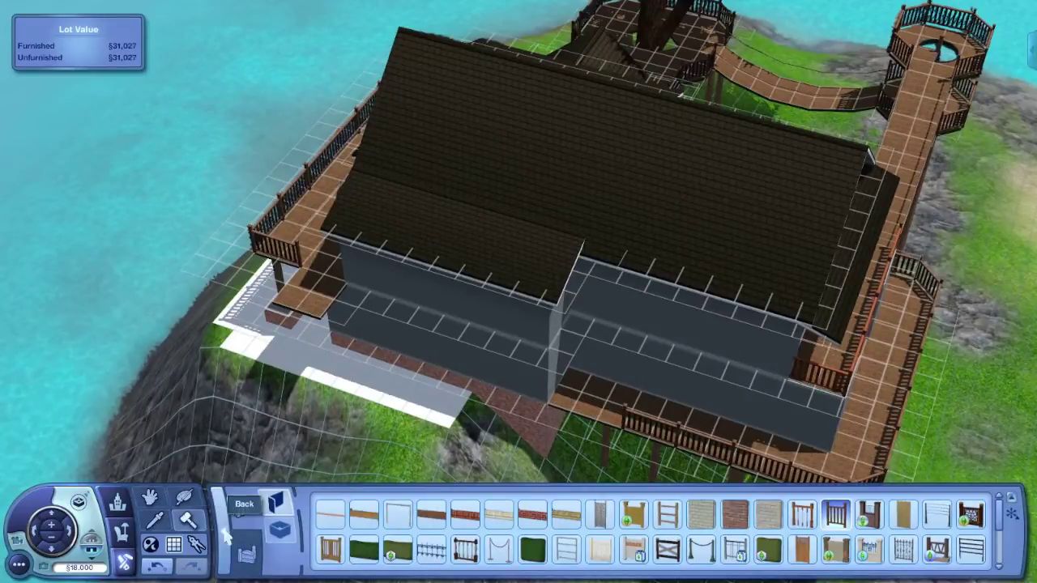
{"action": "left_click", "coordinate": [227, 537]}
{"action": "left_click", "coordinate": [559, 523]}
{"action": "left_click", "coordinate": [400, 514]}
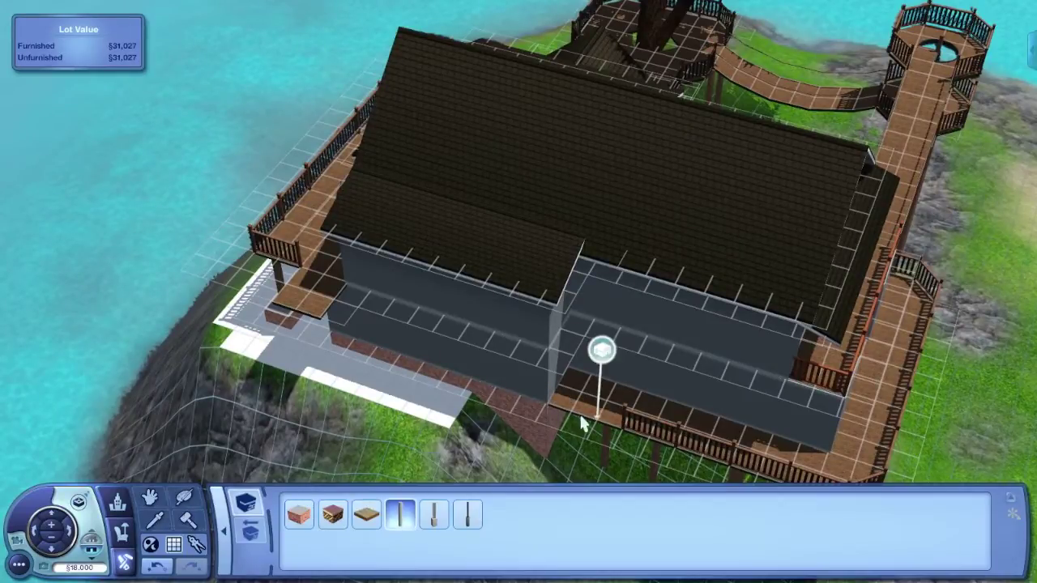
- Drag a 6x1 stilted platform along the wall and pick up the deck's wood flooring
{"action": "scroll", "coordinate": [567, 421], "scroll_direction": "up", "scroll_amount": 2}
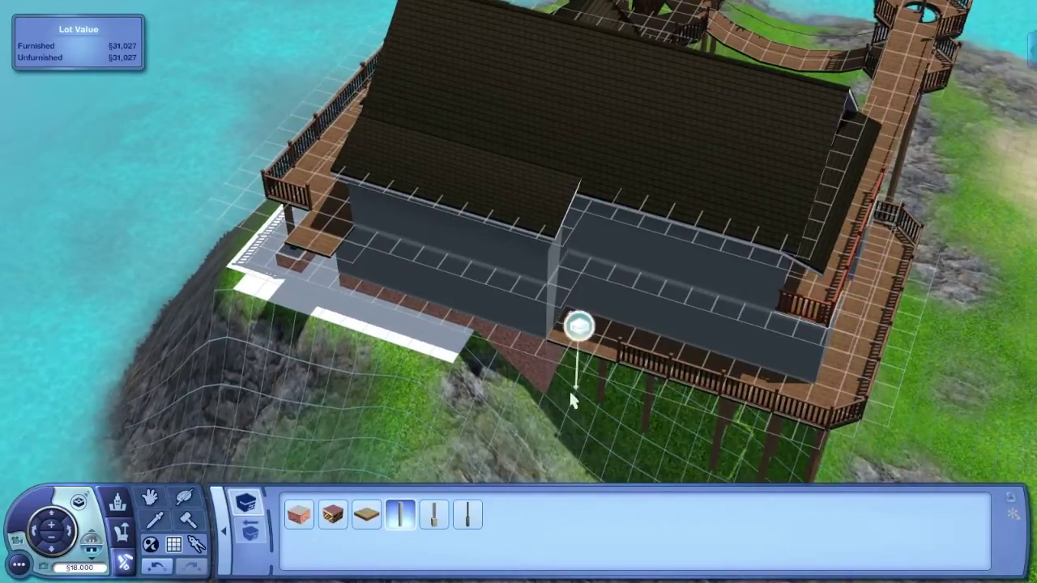
{"action": "scroll", "coordinate": [572, 399], "scroll_direction": "up", "scroll_amount": 1}
{"action": "mouse_move", "coordinate": [572, 399]}
{"action": "left_mouse_down"}
{"action": "mouse_move", "coordinate": [581, 477]}
{"action": "mouse_move", "coordinate": [569, 473]}
{"action": "left_mouse_up"}
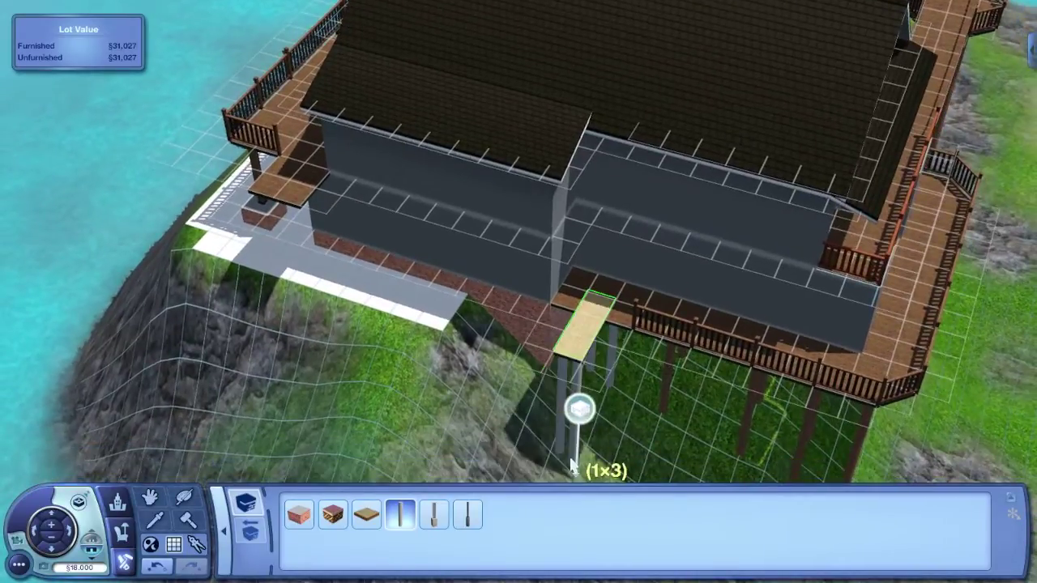
{"action": "left_click_drag", "start_coordinate": [433, 334], "coordinate": [393, 318]}
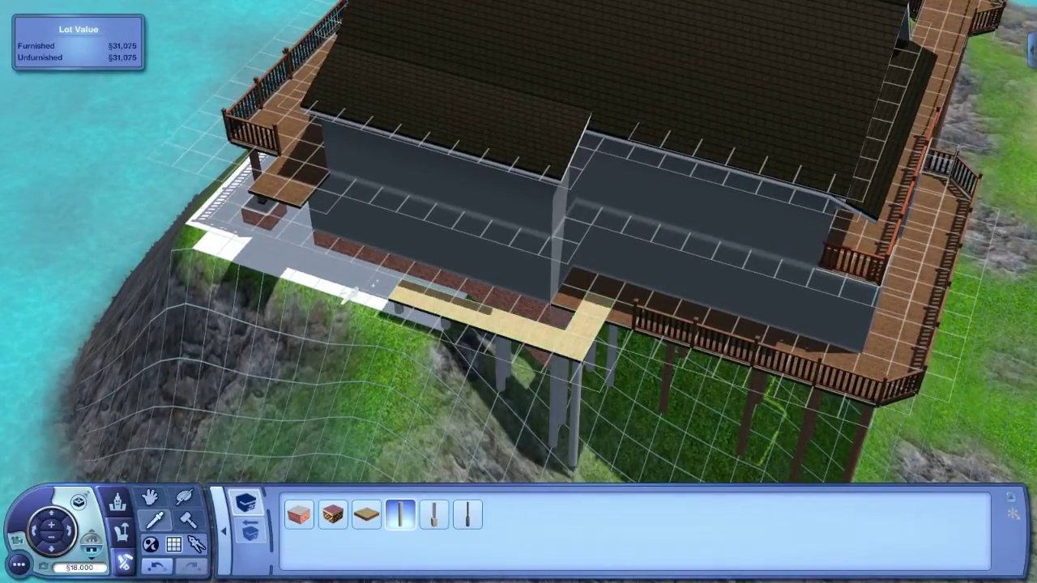
{"action": "left_click", "coordinate": [569, 348]}
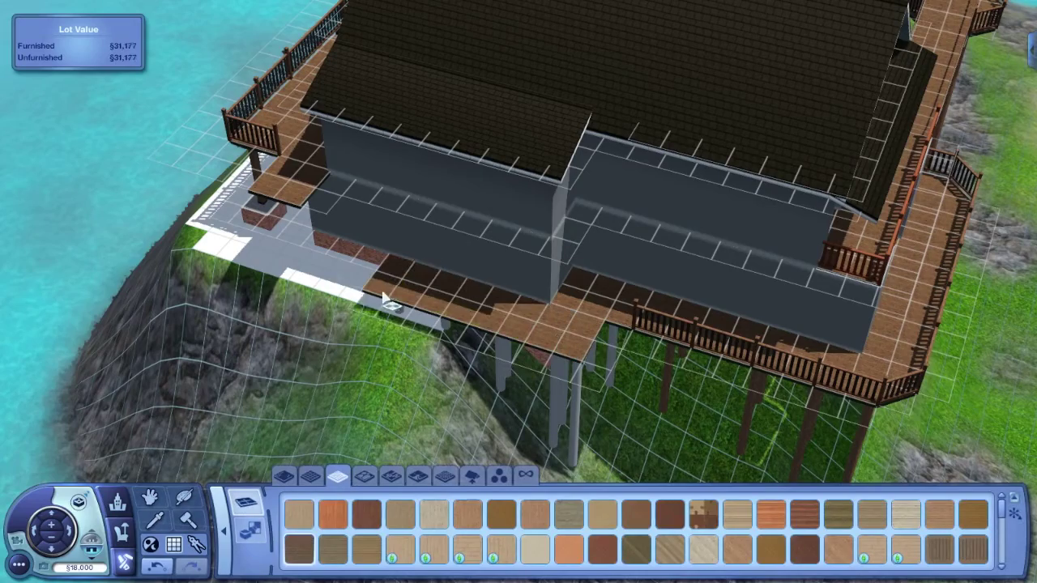
{"action": "left_click", "coordinate": [188, 521]}
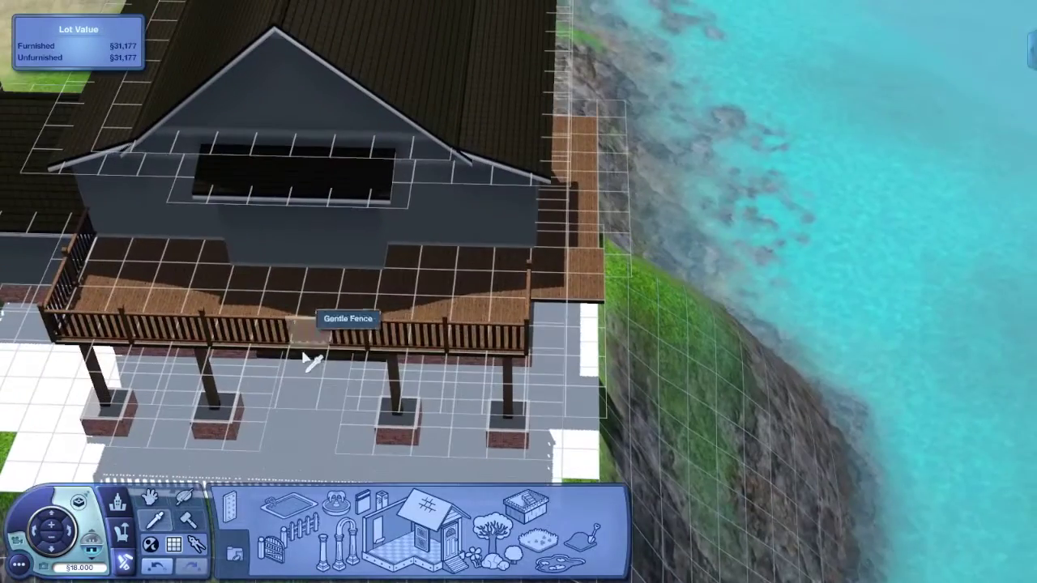
- Place a 2-tile-wide wooden staircase against the platform
{"action": "left_click", "coordinate": [316, 510]}
{"action": "left_click_drag", "start_coordinate": [284, 560], "coordinate": [293, 561]}
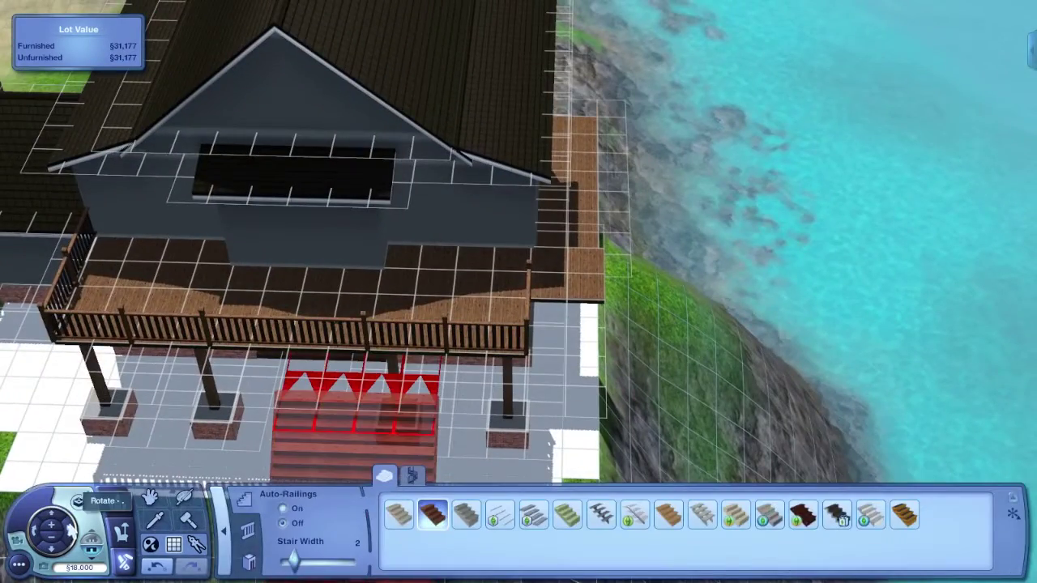
{"action": "left_click", "coordinate": [71, 530]}
{"action": "left_click", "coordinate": [416, 166]}
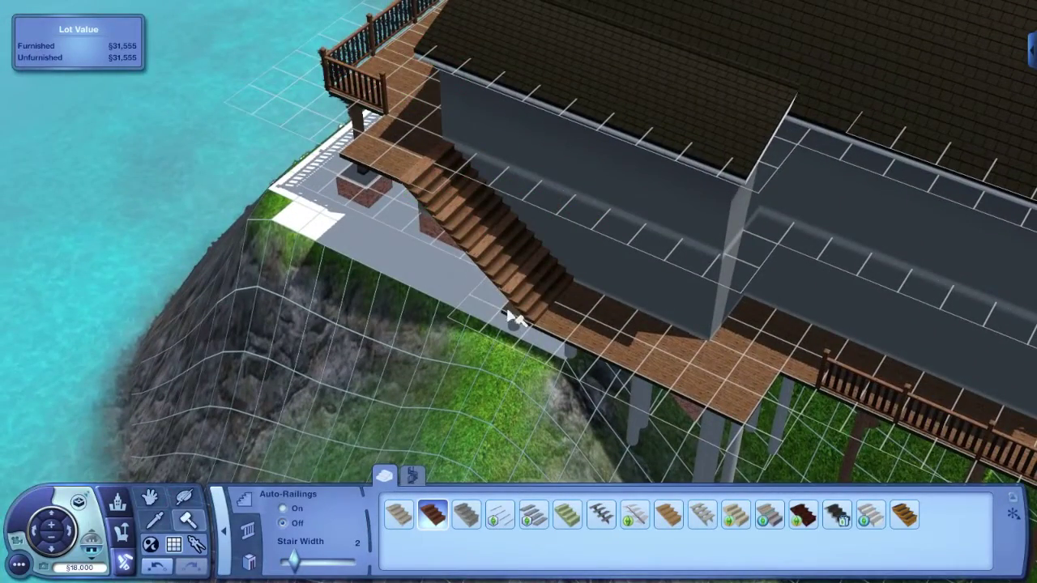
{"action": "left_click", "coordinate": [37, 531]}
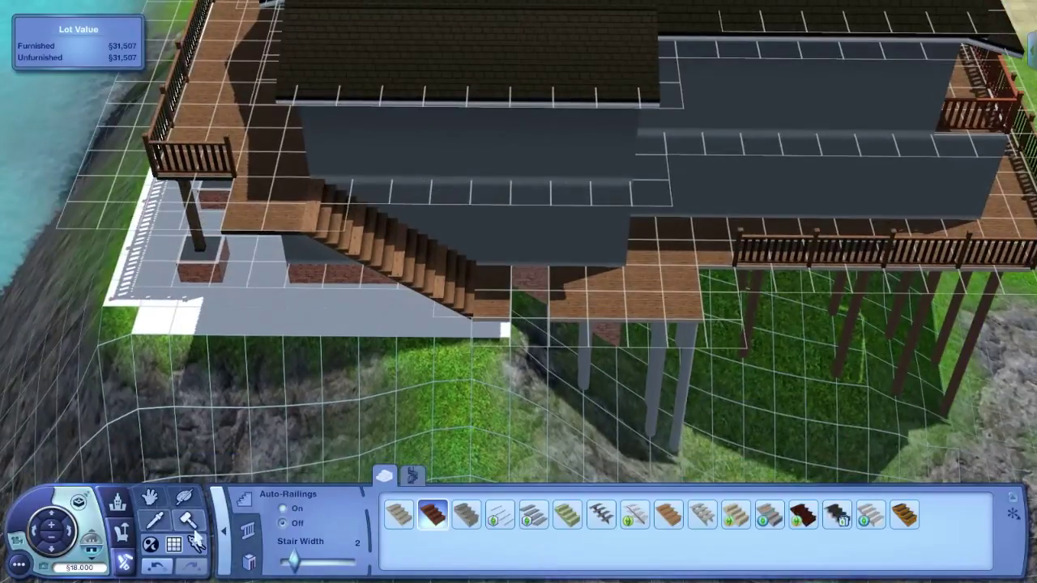
- Fill in the missing deck floor tiles with the matching wood flooring
{"action": "left_click", "coordinate": [197, 539]}
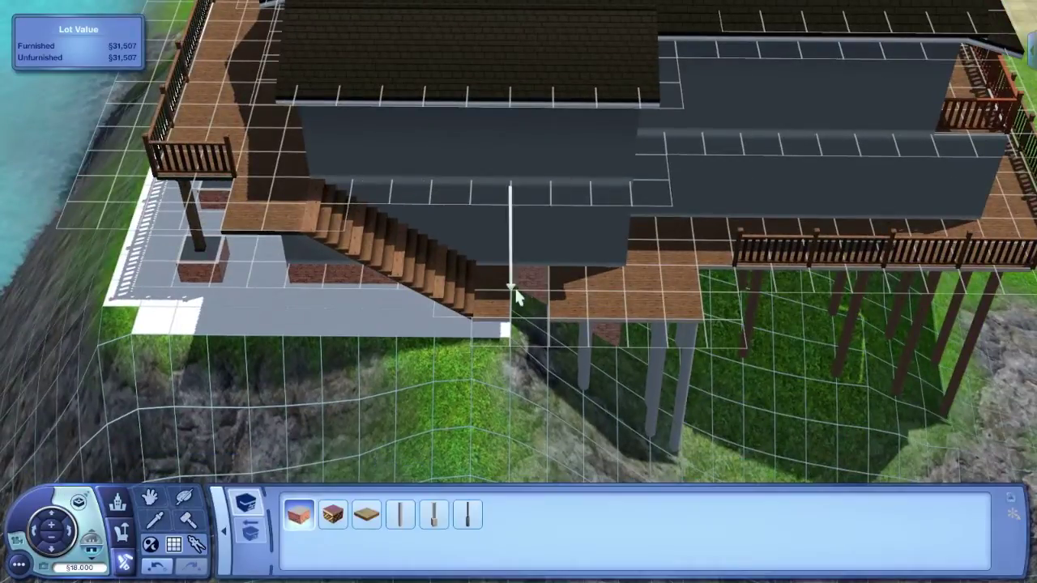
{"action": "key", "text": "d"}
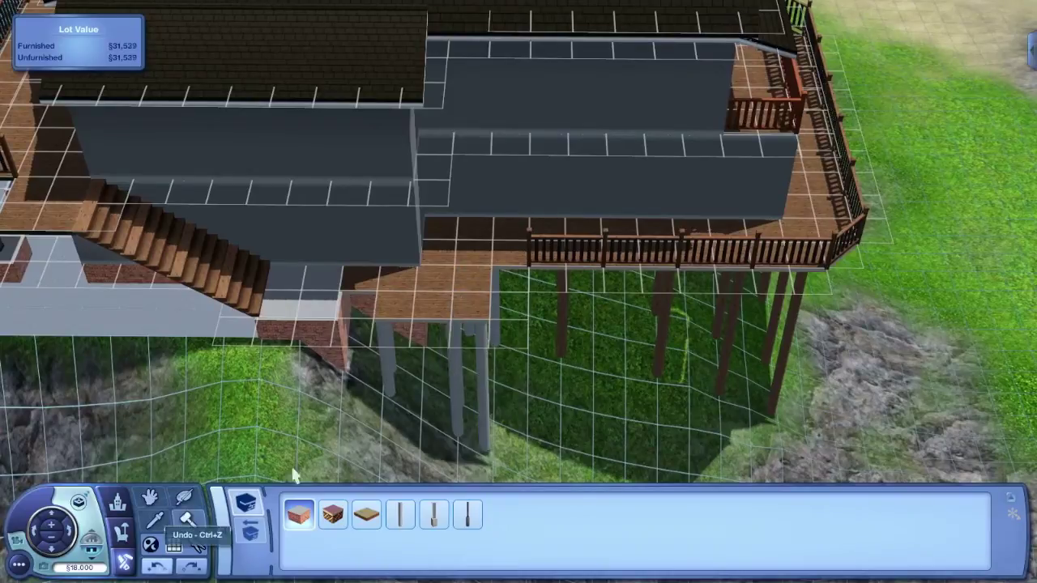
{"action": "scroll", "coordinate": [461, 294], "scroll_direction": "down", "scroll_amount": 2}
{"action": "scroll", "coordinate": [442, 310], "scroll_direction": "up", "scroll_amount": 5}
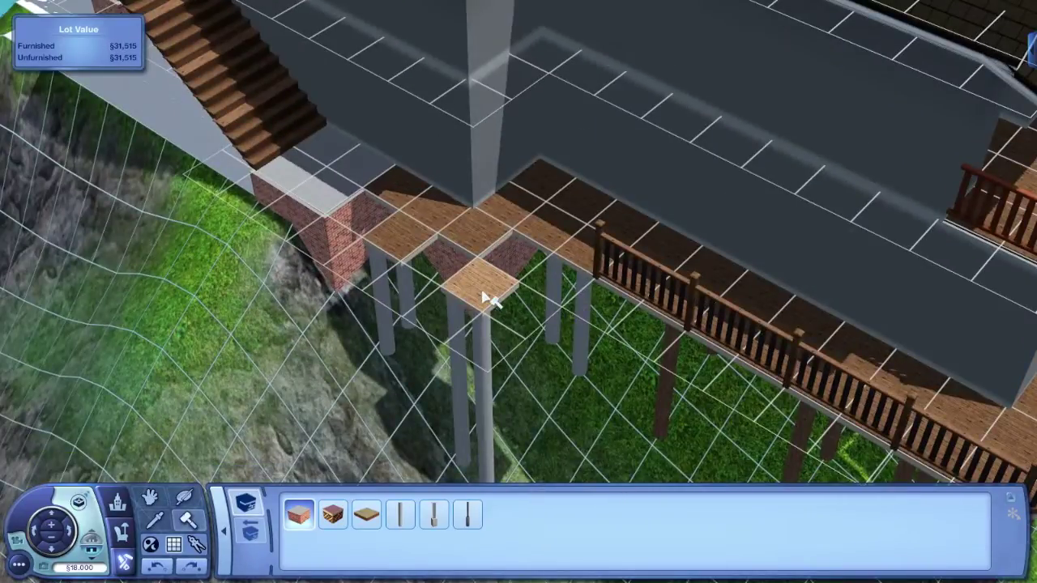
{"action": "scroll", "coordinate": [485, 298], "scroll_direction": "up", "scroll_amount": 2}
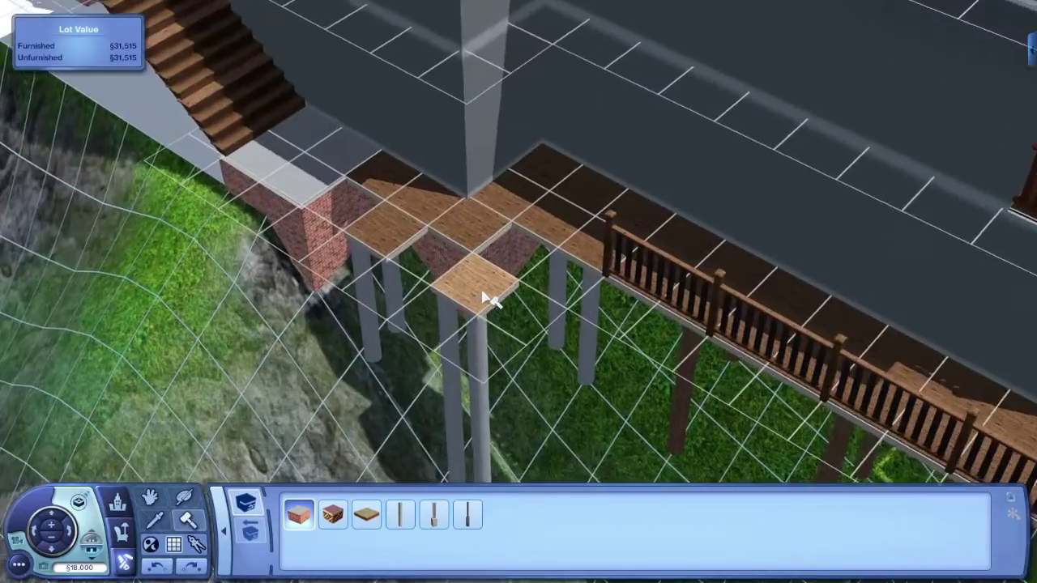
{"action": "mouse_move", "coordinate": [483, 296]}
{"action": "left_mouse_down"}
{"action": "mouse_move", "coordinate": [475, 230]}
{"action": "mouse_move", "coordinate": [324, 202]}
{"action": "mouse_move", "coordinate": [251, 332]}
{"action": "left_mouse_up"}
- Copy the deck's existing railing style and extend the railing along the deck edge
{"action": "scroll", "coordinate": [548, 332], "scroll_direction": "down", "scroll_amount": 2}
{"action": "key", "text": "e"}
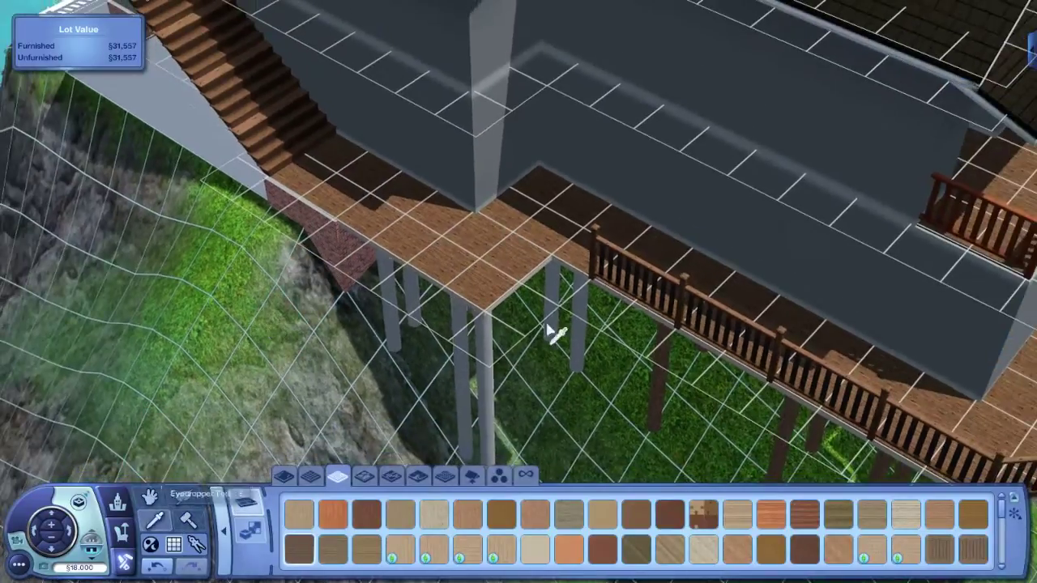
{"action": "left_click", "coordinate": [622, 258]}
{"action": "mouse_move", "coordinate": [560, 250]}
{"action": "left_mouse_down"}
{"action": "mouse_move", "coordinate": [421, 283]}
{"action": "mouse_move", "coordinate": [359, 232]}
{"action": "mouse_move", "coordinate": [289, 129]}
{"action": "mouse_move", "coordinate": [310, 140]}
{"action": "left_mouse_up"}
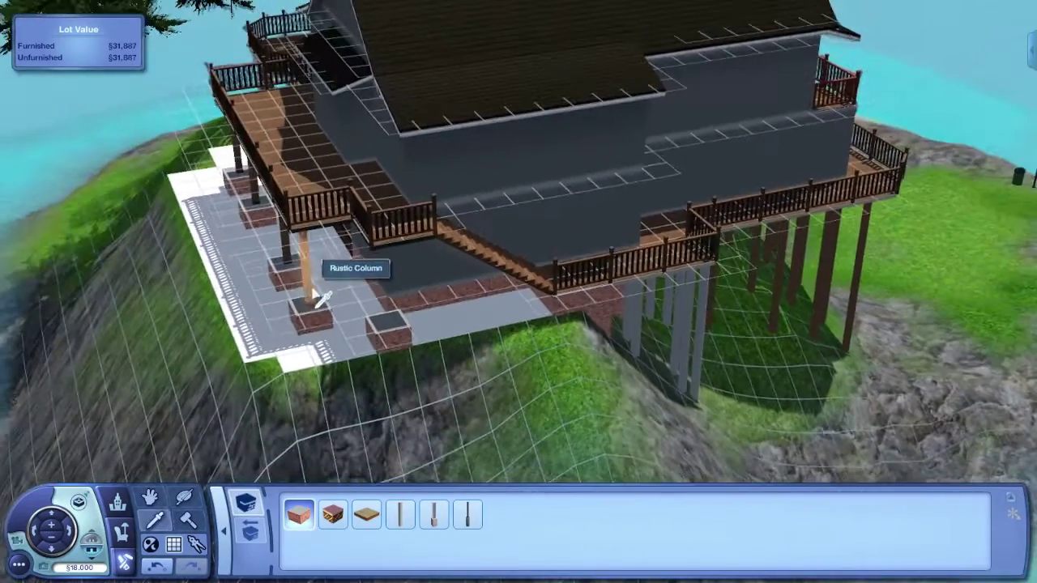
- Eyedrop the existing columns' style and bring up the railing catalog
{"action": "left_click", "coordinate": [381, 289]}
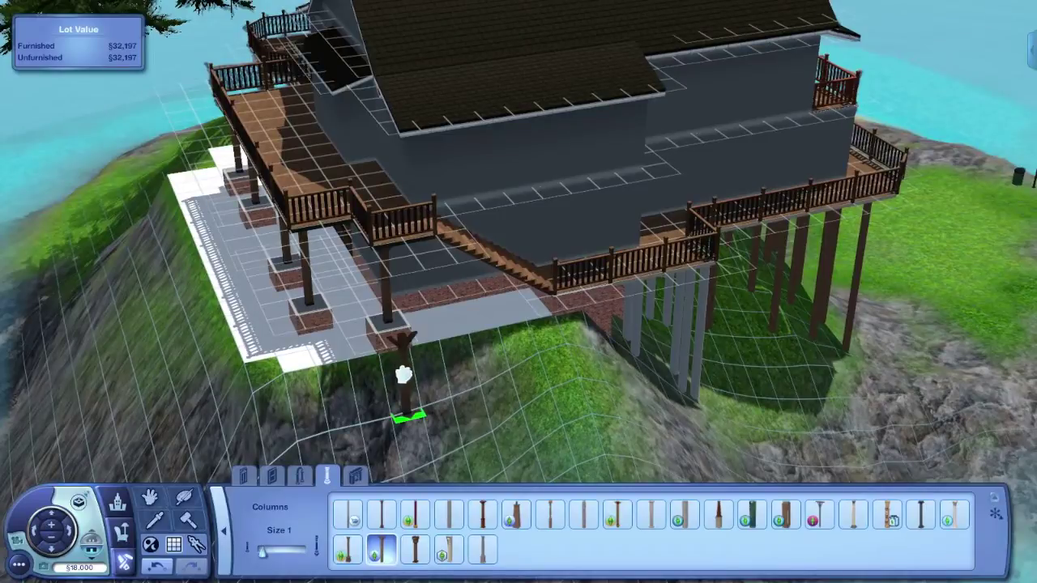
{"action": "left_click", "coordinate": [232, 512]}
{"action": "left_click", "coordinate": [348, 501]}
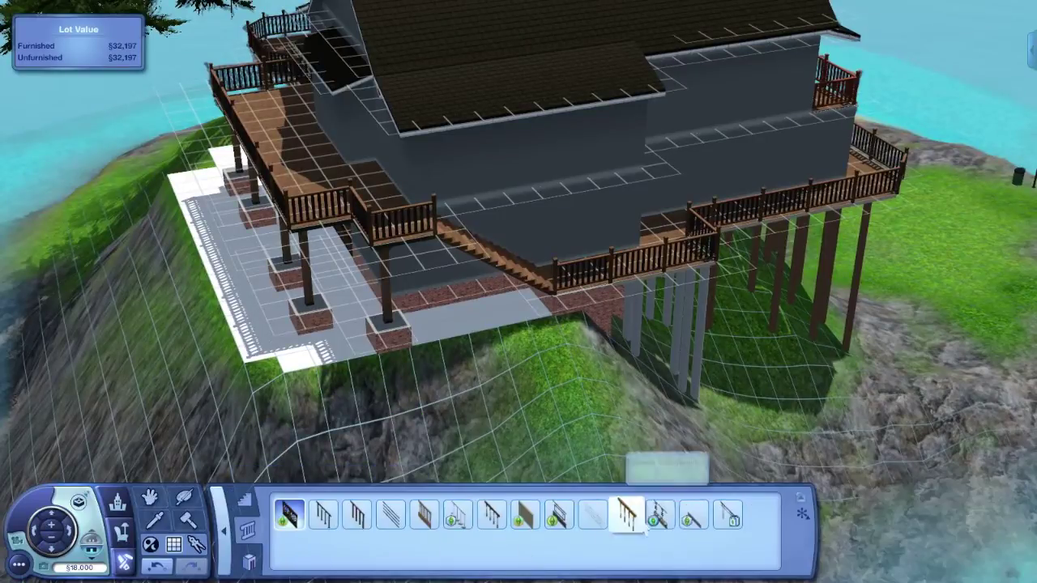
{"action": "scroll", "coordinate": [490, 251], "scroll_direction": "up", "scroll_amount": 3}
- Inspect the stair railing and cliff column materials in Create-a-Style, cancelling without changes
{"action": "left_click", "coordinate": [604, 291]}
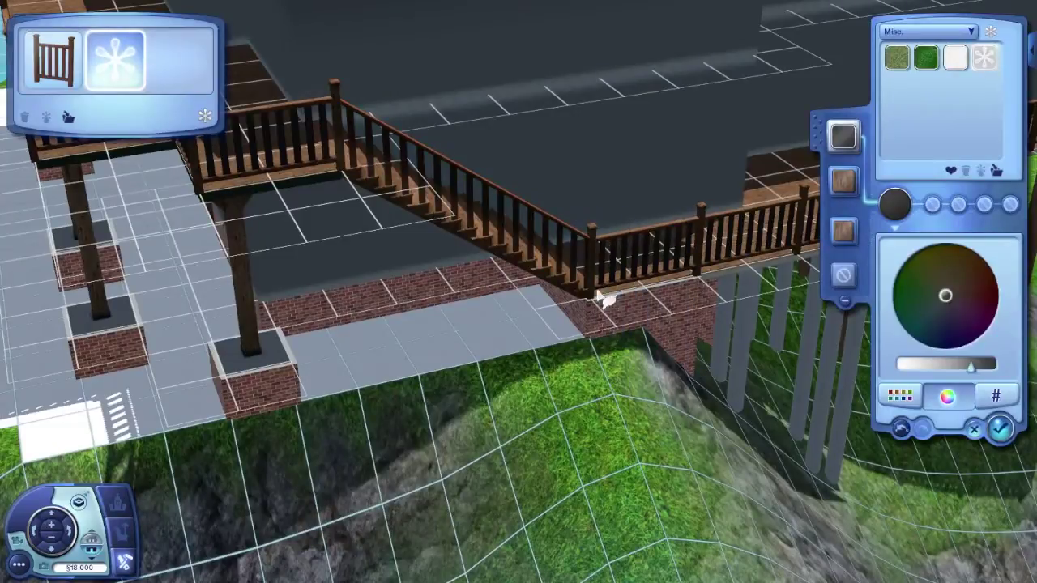
{"action": "left_click", "coordinate": [1001, 429]}
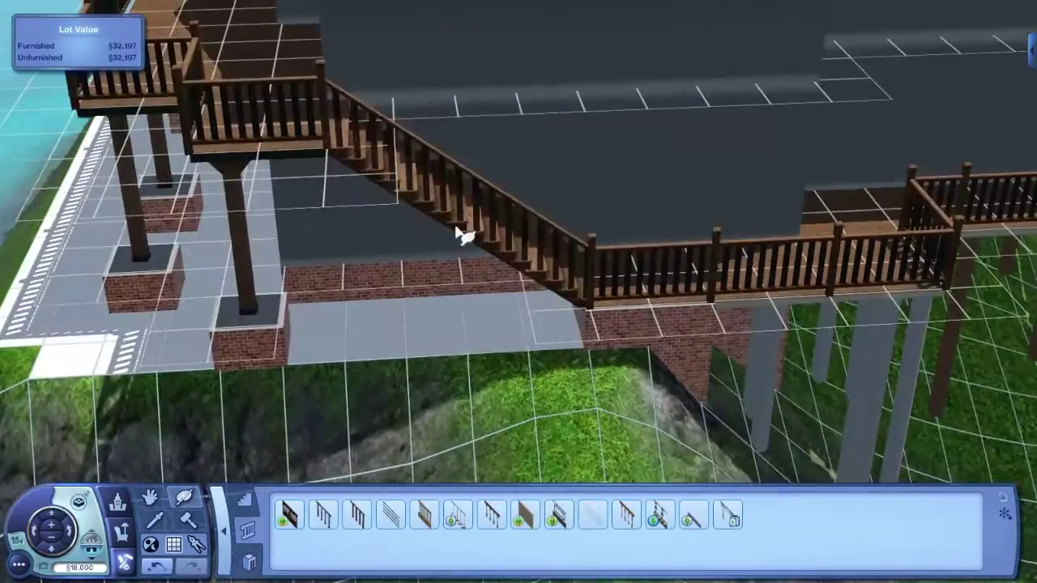
{"action": "left_click", "coordinate": [466, 235]}
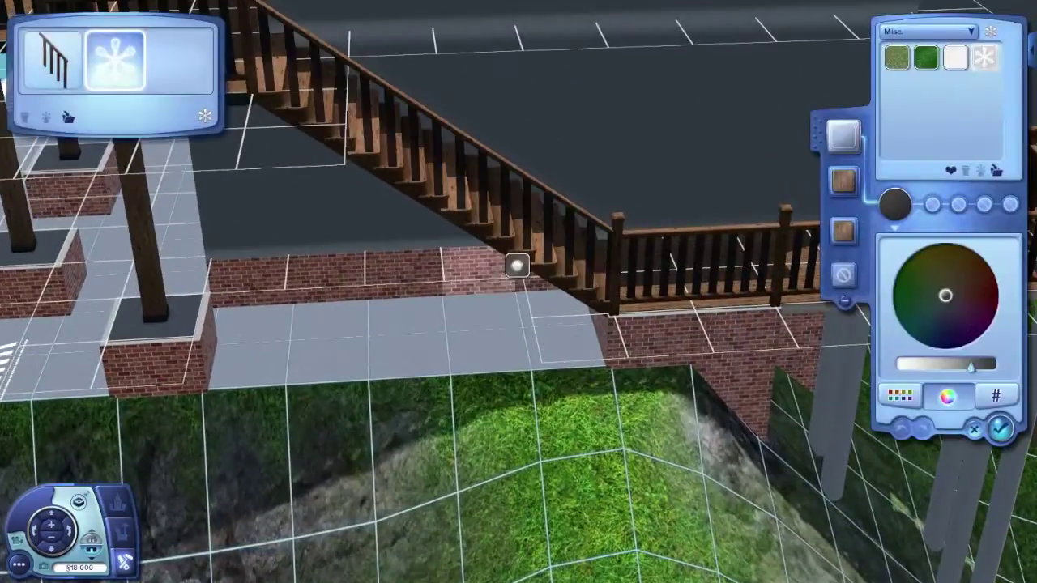
{"action": "left_click", "coordinate": [516, 262]}
{"action": "left_click", "coordinate": [925, 314]}
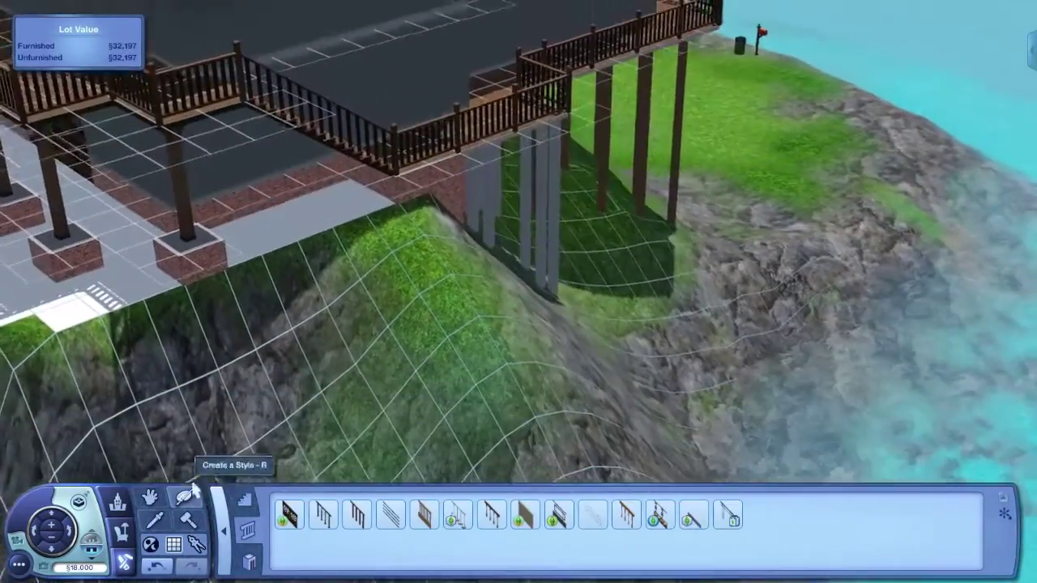
{"action": "left_click", "coordinate": [467, 403]}
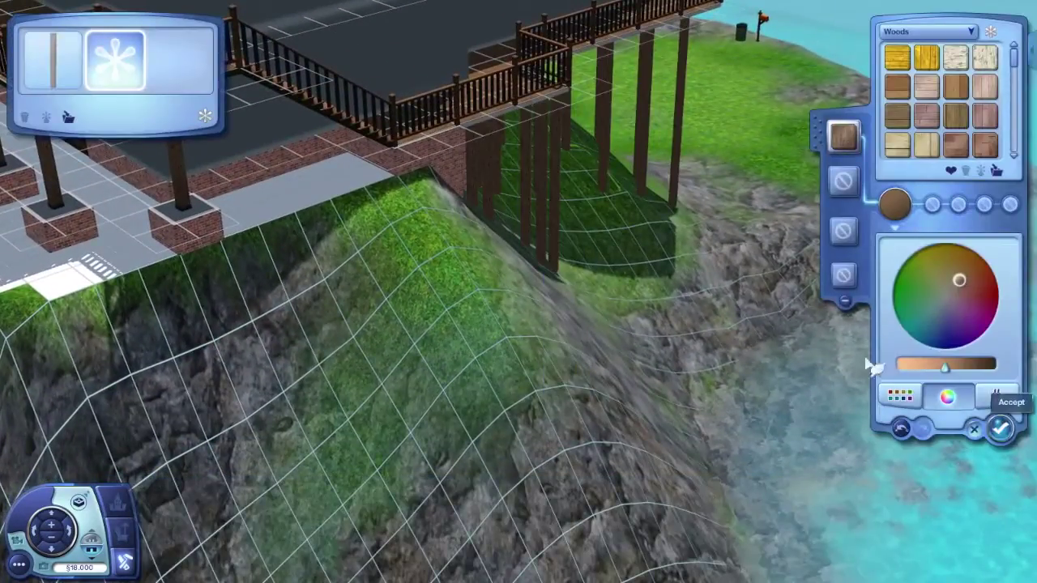
{"action": "left_click", "coordinate": [999, 428]}
- Try removing the upper balcony railing
{"action": "scroll", "coordinate": [122, 409], "scroll_direction": "up", "scroll_amount": 2}
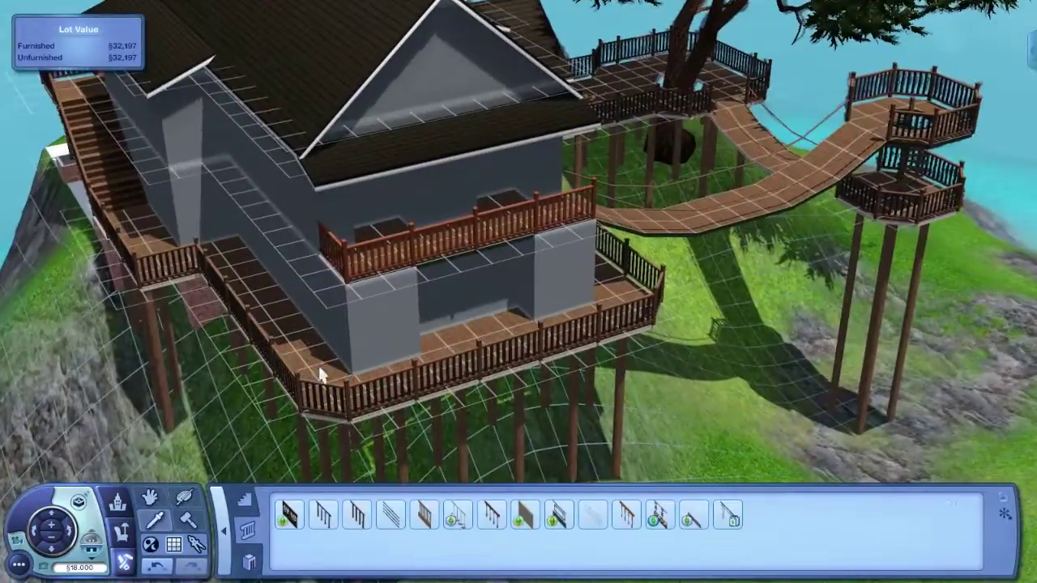
{"action": "left_click_drag", "start_coordinate": [328, 247], "coordinate": [588, 225]}
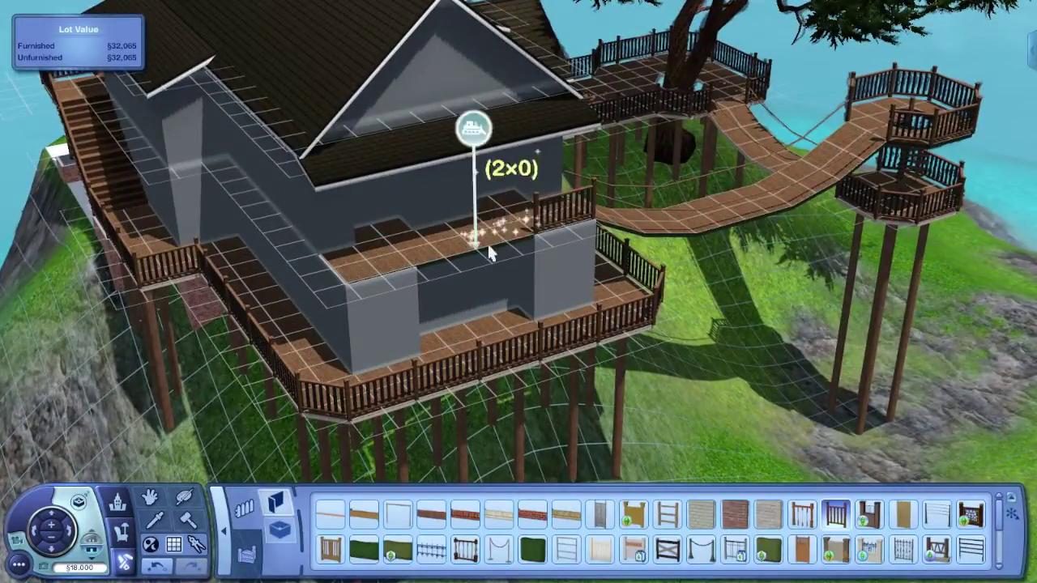
{"action": "scroll", "coordinate": [365, 322], "scroll_direction": "down", "scroll_amount": 3}
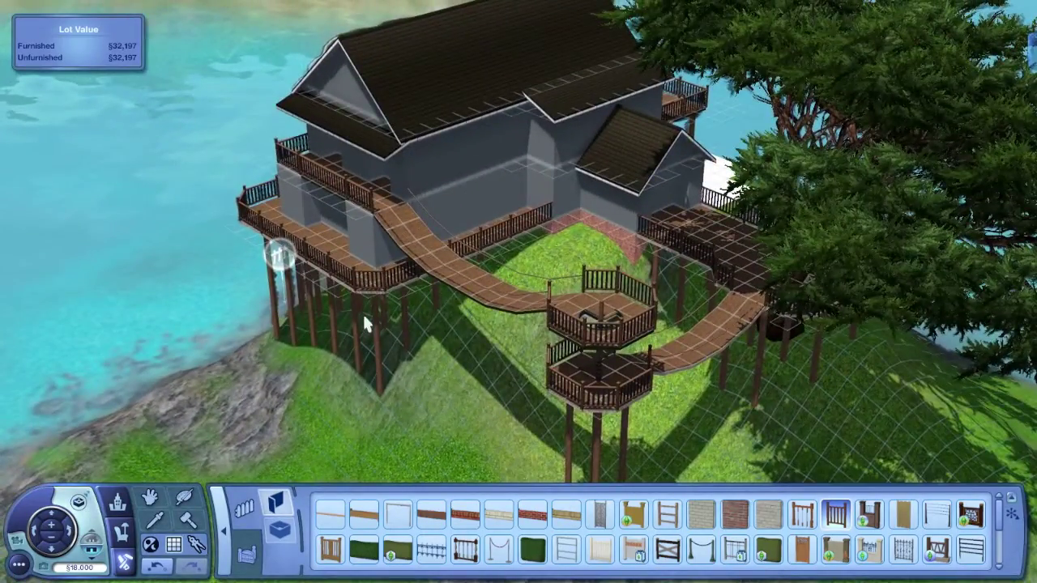
{"action": "scroll", "coordinate": [362, 312], "scroll_direction": "up", "scroll_amount": 3}
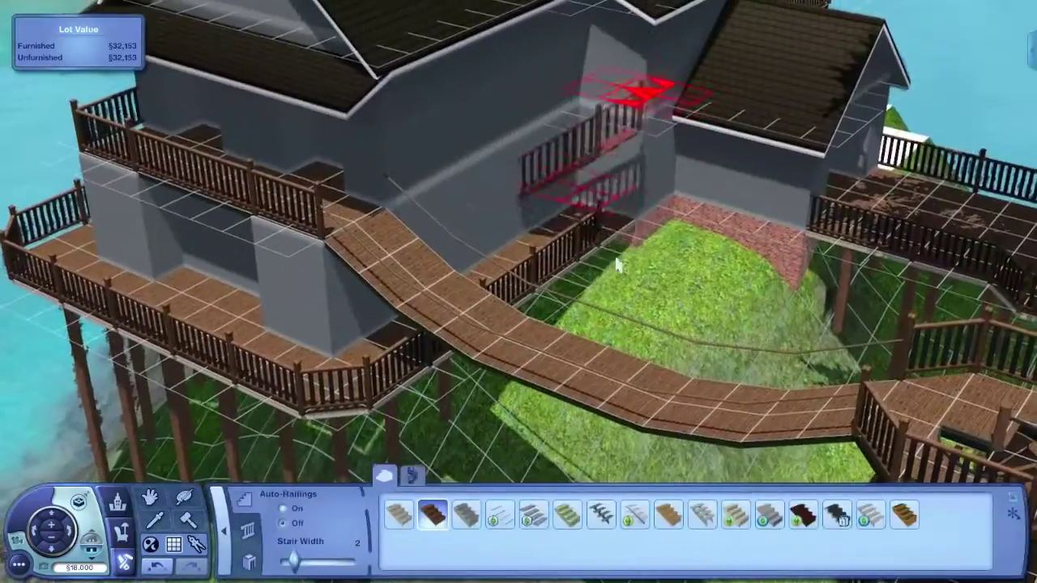
- Lay short stairs and a staircase flight running down the slope from the walkway
{"action": "key", "text": "Right"}
{"action": "key", "text": "Down"}
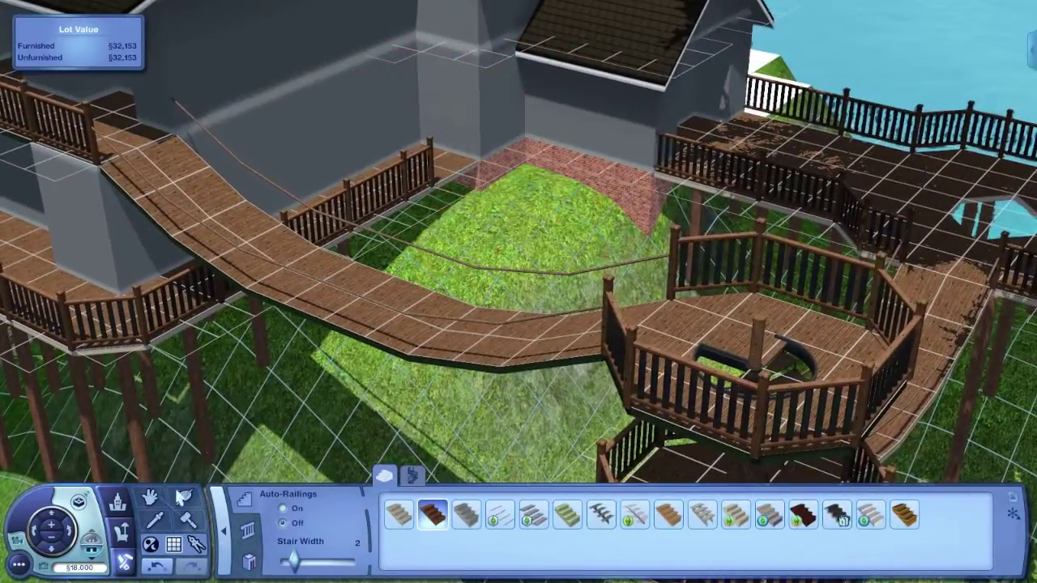
{"action": "left_click", "coordinate": [183, 496]}
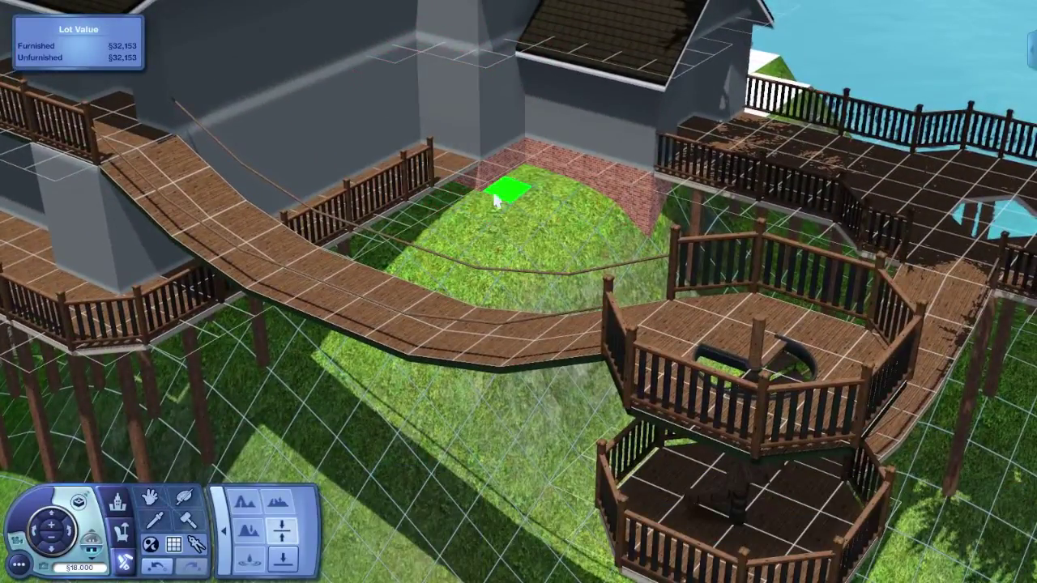
{"action": "left_click", "coordinate": [245, 502]}
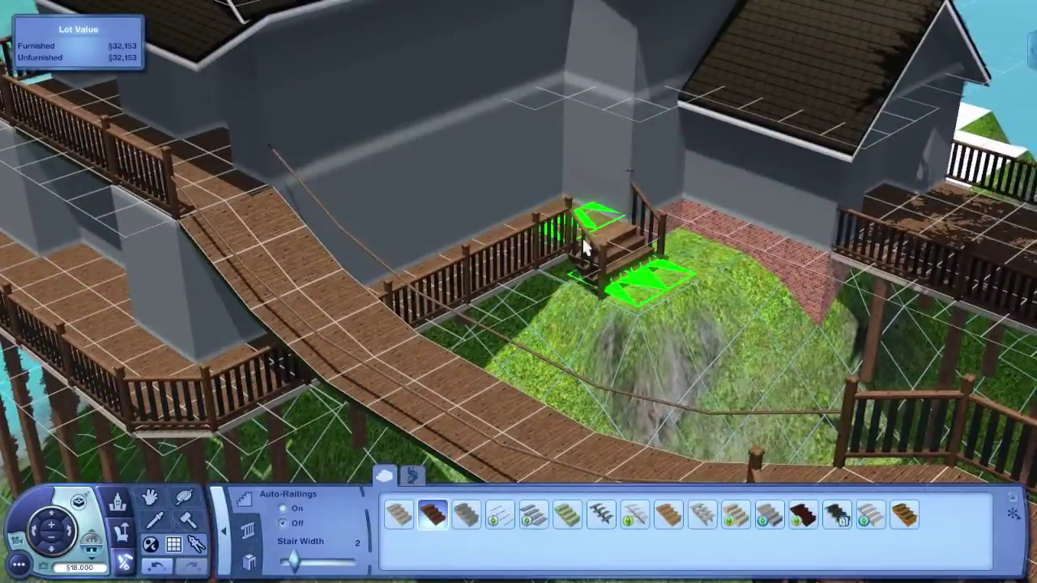
{"action": "left_click", "coordinate": [585, 249]}
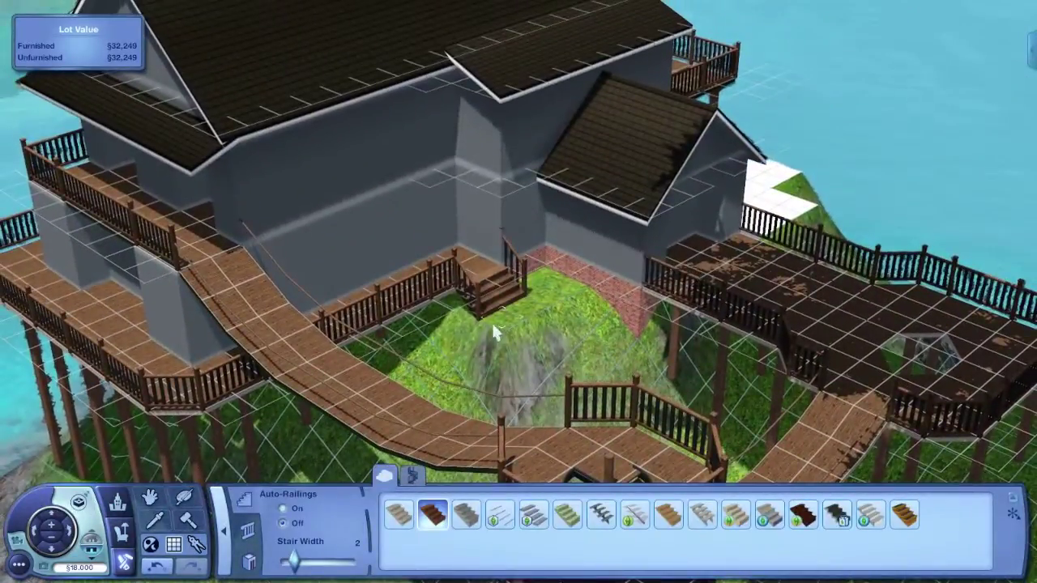
{"action": "left_click_drag", "start_coordinate": [496, 332], "coordinate": [446, 400]}
{"action": "scroll", "coordinate": [423, 406], "scroll_direction": "down", "scroll_amount": 5}
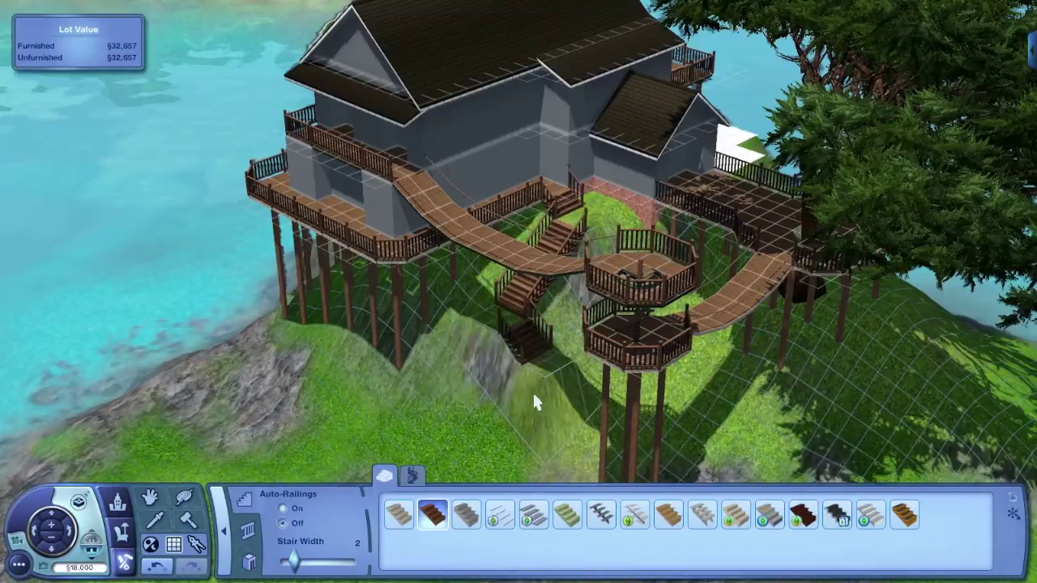
{"action": "left_click", "coordinate": [533, 396]}
{"action": "scroll", "coordinate": [538, 366], "scroll_direction": "up", "scroll_amount": 3}
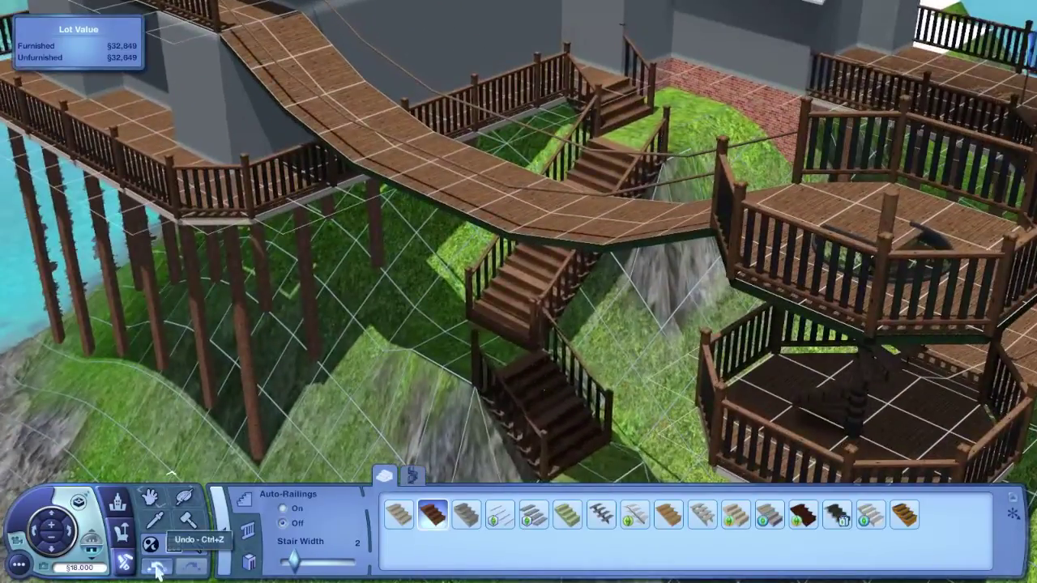
- Redo the lower stair flight, flattening terrain for a landing and lengthening it to the ground
{"action": "left_click", "coordinate": [158, 567]}
{"action": "left_click", "coordinate": [158, 567]}
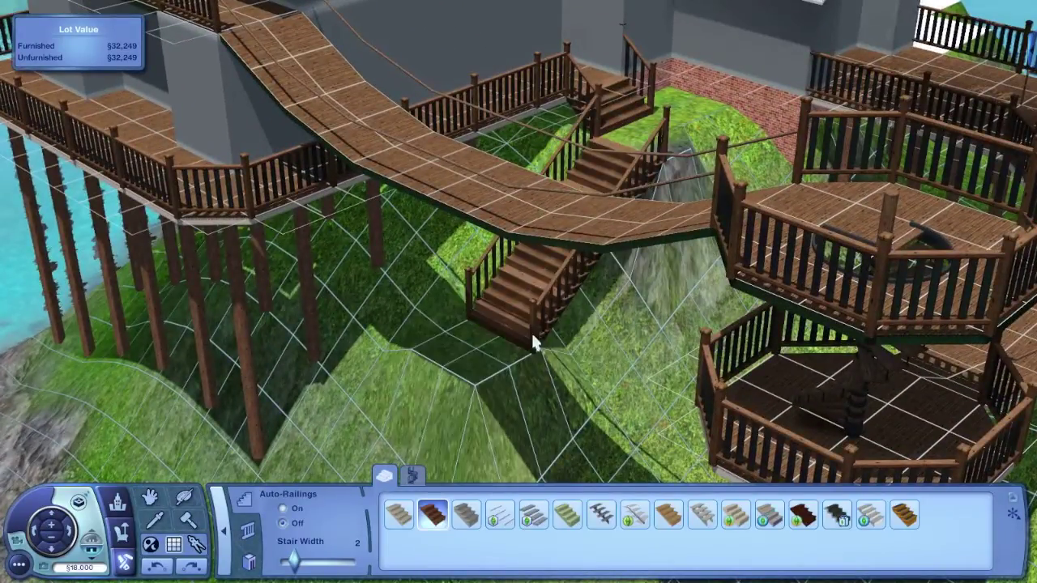
{"action": "left_click", "coordinate": [525, 336]}
{"action": "key", "text": "s"}
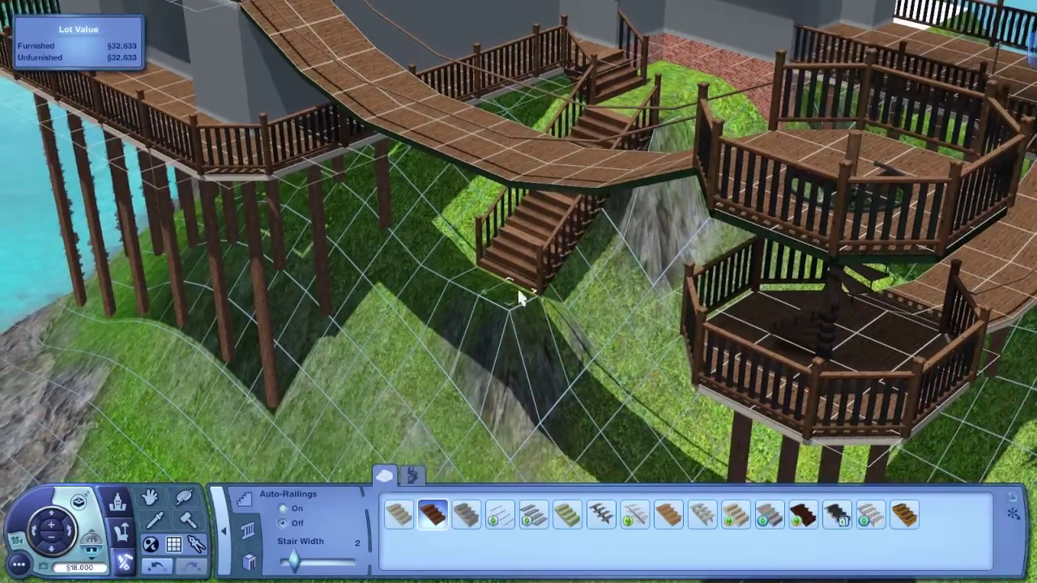
{"action": "left_click", "coordinate": [149, 498]}
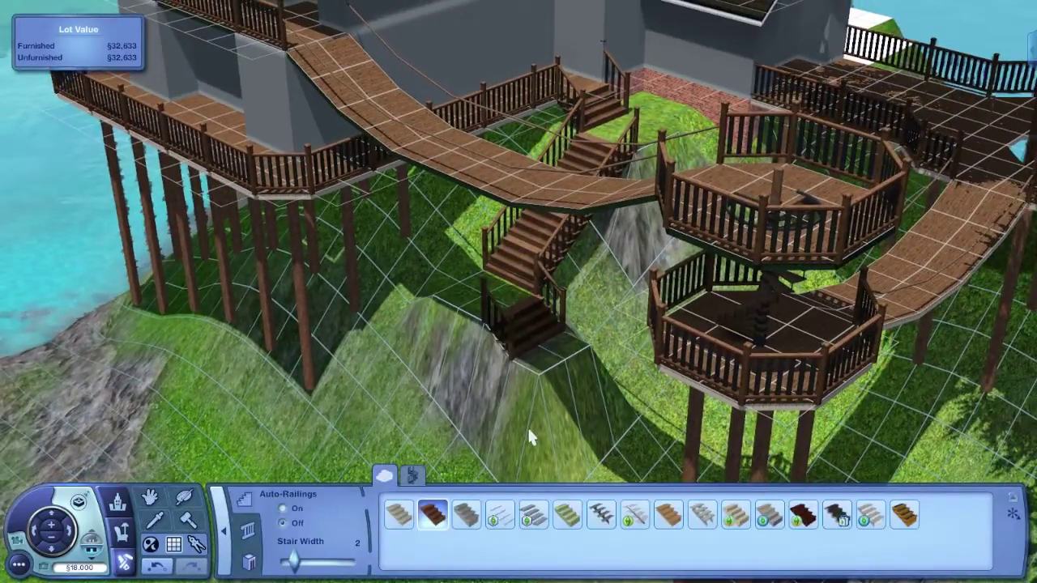
{"action": "left_click", "coordinate": [530, 429]}
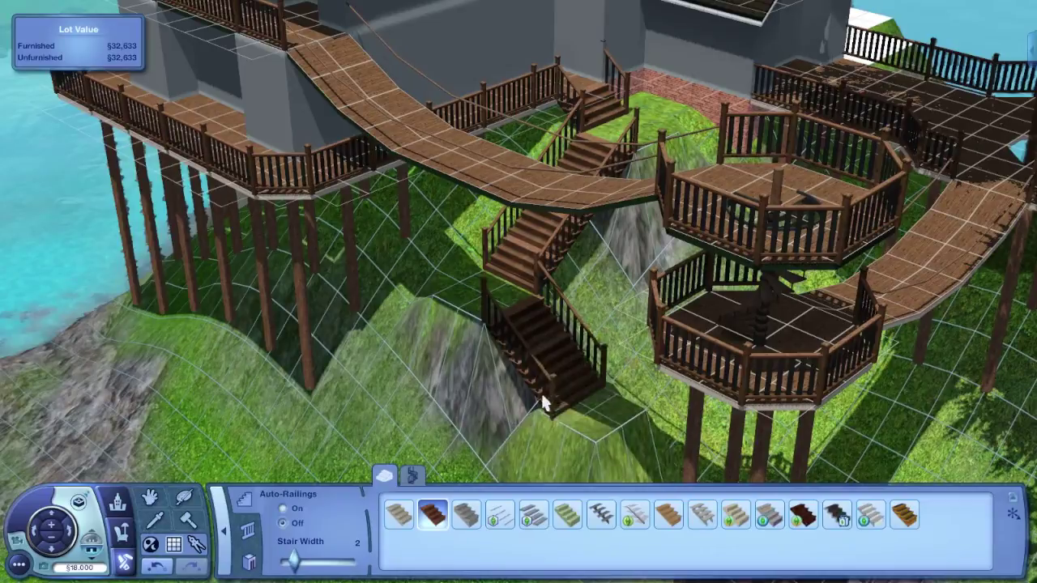
{"action": "scroll", "coordinate": [562, 462], "scroll_direction": "down", "scroll_amount": 2}
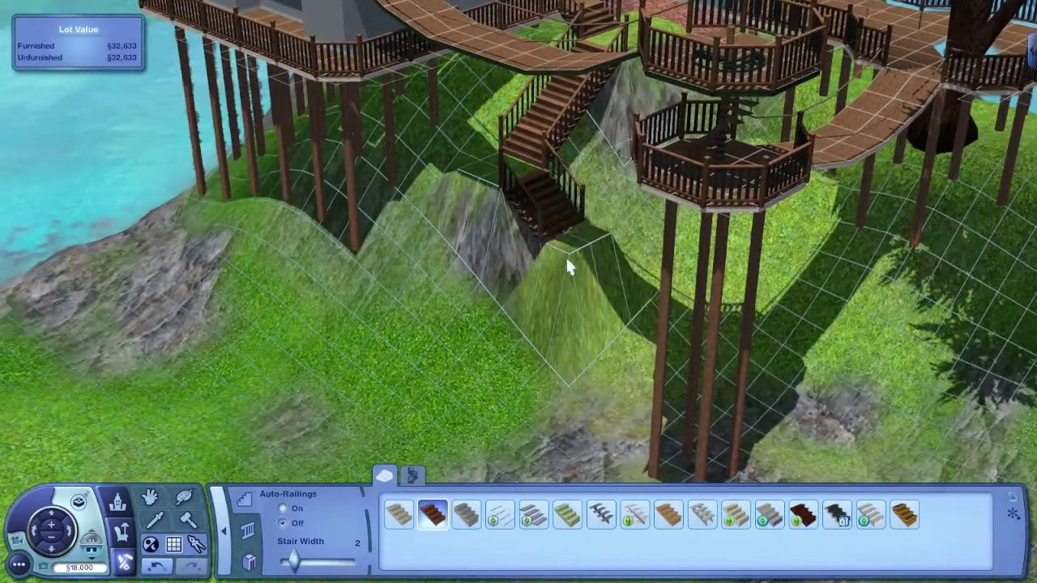
{"action": "scroll", "coordinate": [486, 380], "scroll_direction": "down", "scroll_amount": 1}
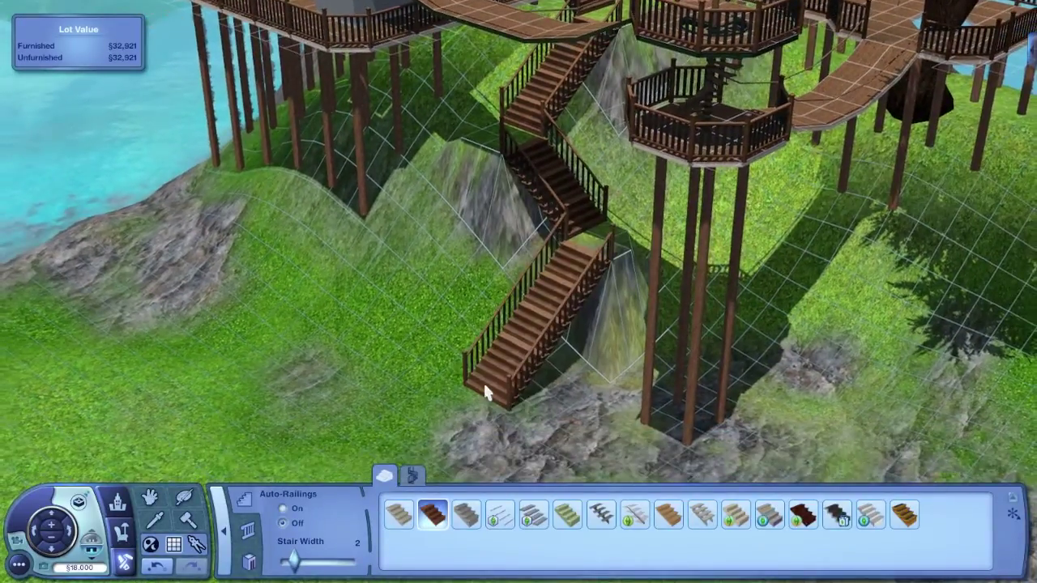
{"action": "left_click", "coordinate": [482, 381]}
- Add dark wooden railing along the stair landing
{"action": "left_click", "coordinate": [186, 495]}
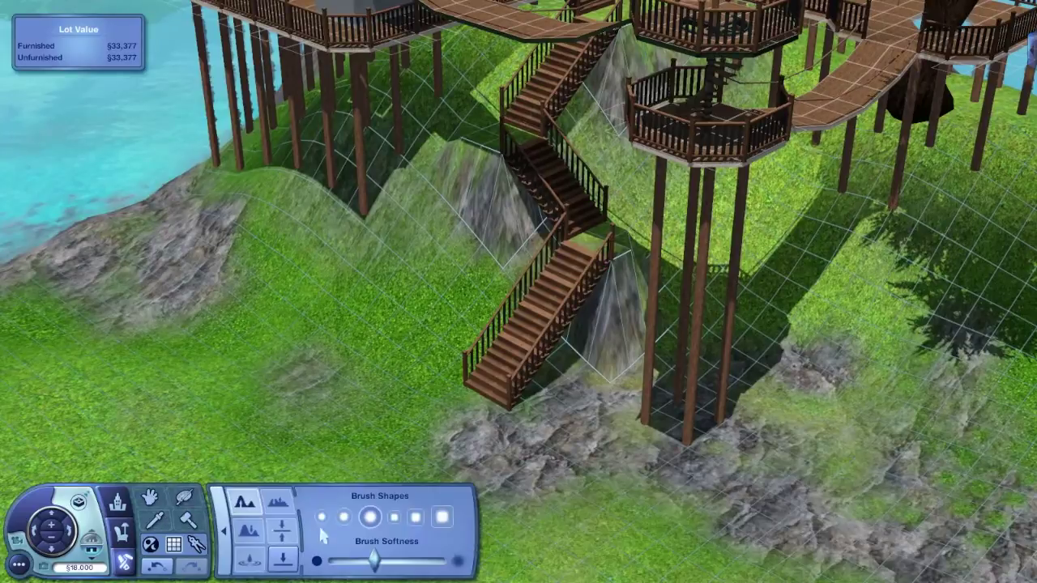
{"action": "left_click", "coordinate": [607, 225]}
{"action": "scroll", "coordinate": [579, 232], "scroll_direction": "down", "scroll_amount": 1}
{"action": "left_click_drag", "start_coordinate": [579, 233], "coordinate": [465, 89]}
{"action": "scroll", "coordinate": [466, 90], "scroll_direction": "down", "scroll_amount": 2}
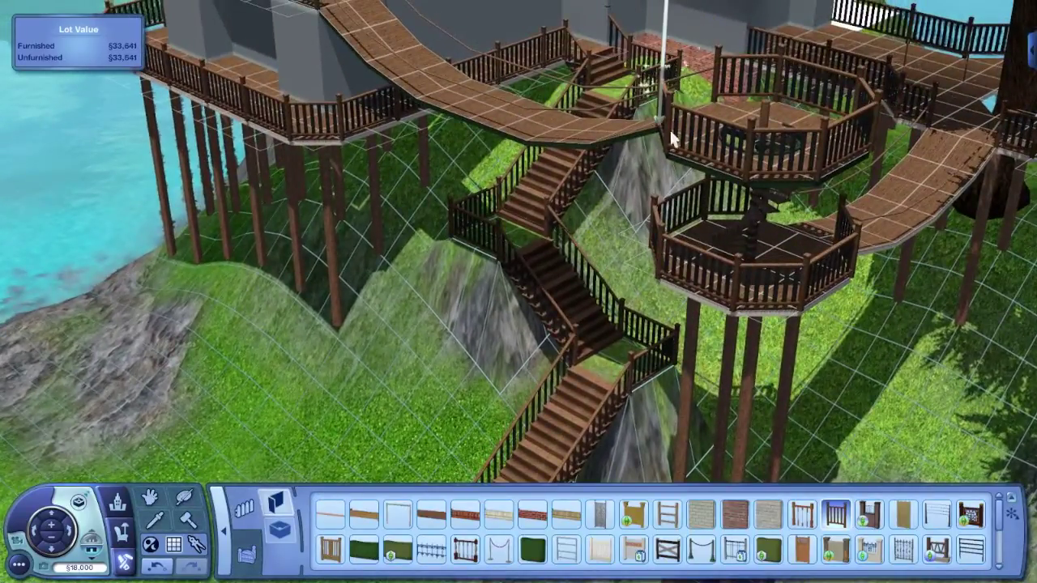
{"action": "scroll", "coordinate": [669, 138], "scroll_direction": "down", "scroll_amount": 2}
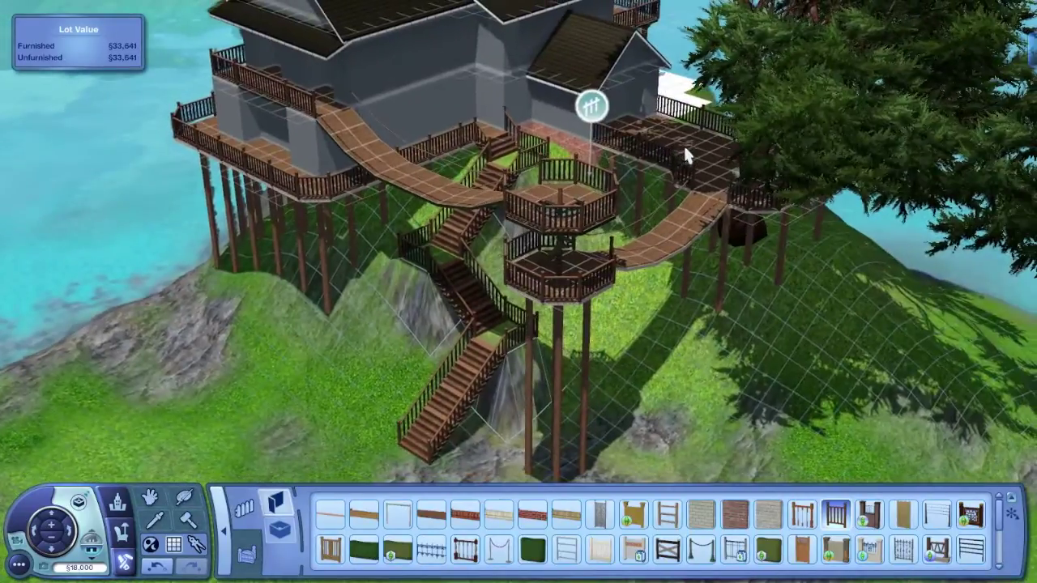
- Undo the last change and enter the cheat 'constrainfloorelevation false'
{"action": "scroll", "coordinate": [243, 435], "scroll_direction": "up", "scroll_amount": 3}
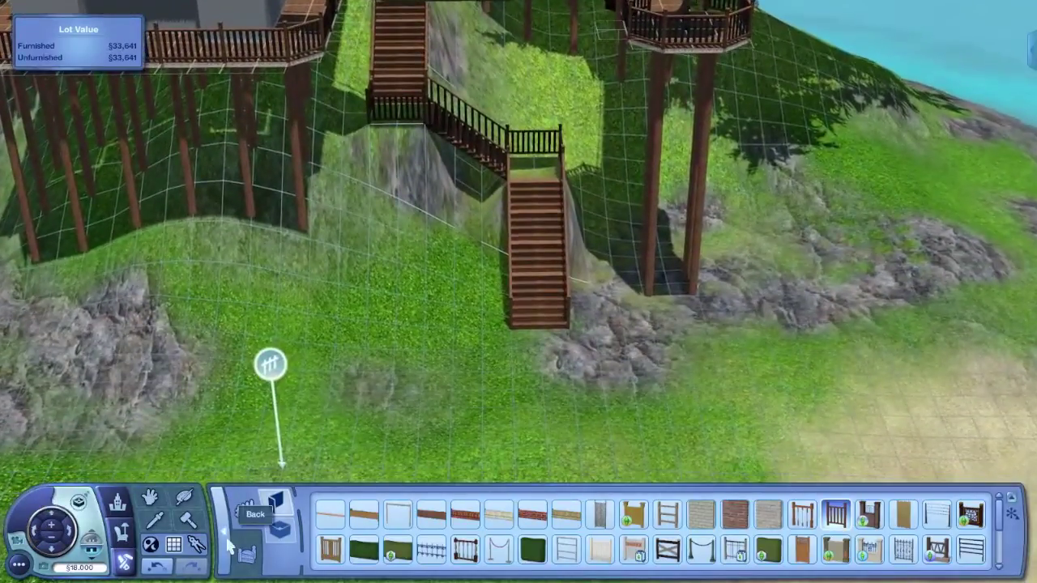
{"action": "left_click", "coordinate": [150, 496]}
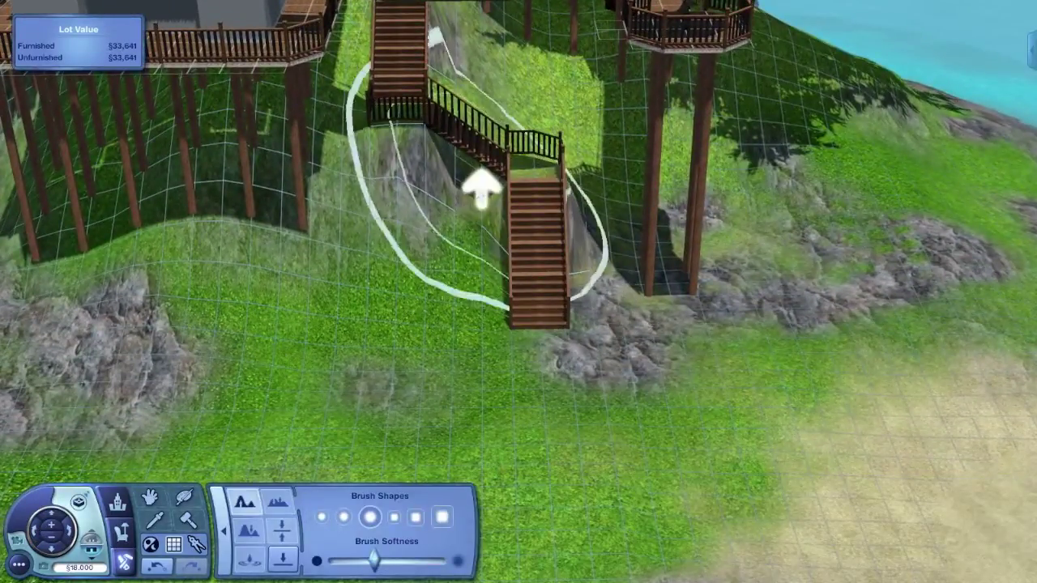
{"action": "left_click", "coordinate": [159, 568]}
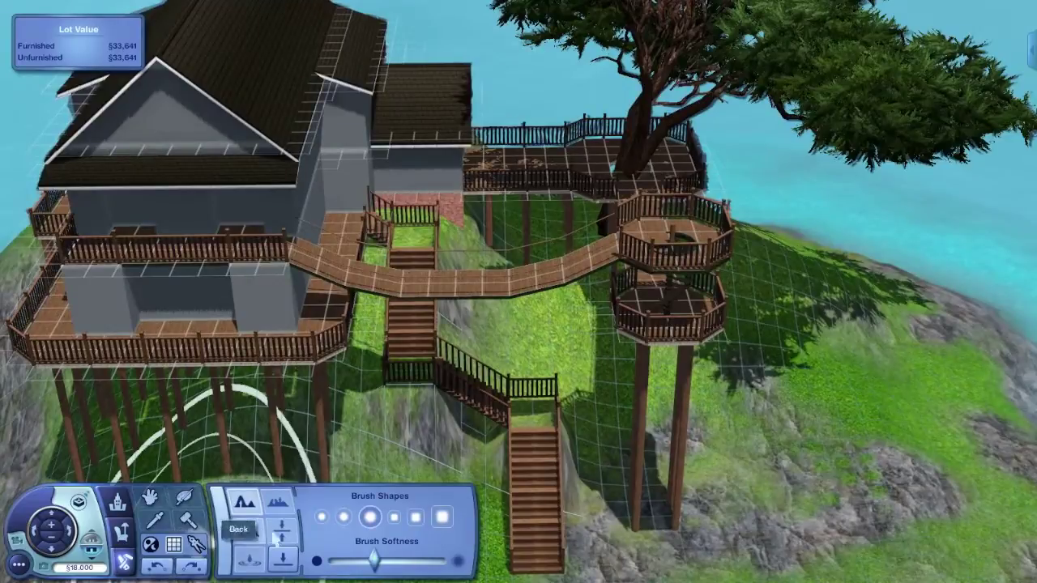
{"action": "left_click", "coordinate": [652, 301]}
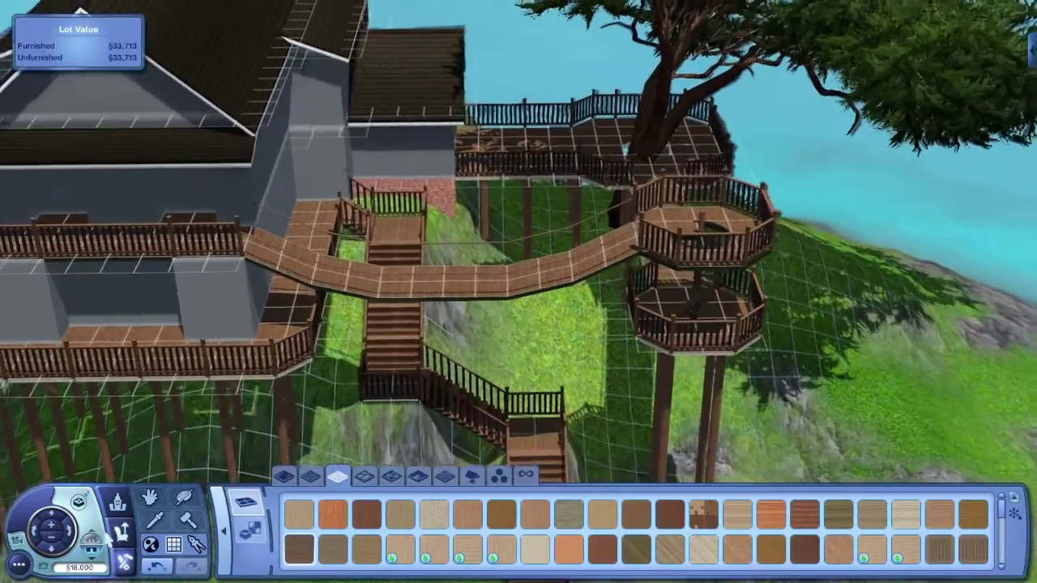
{"action": "left_click", "coordinate": [71, 528]}
{"action": "left_click", "coordinate": [224, 530]}
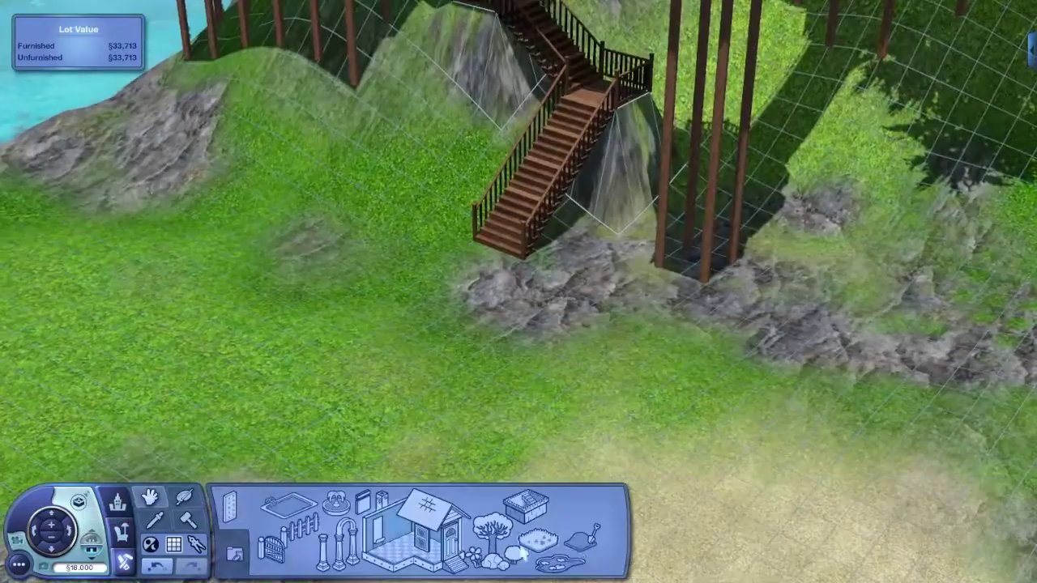
{"action": "left_click", "coordinate": [249, 528]}
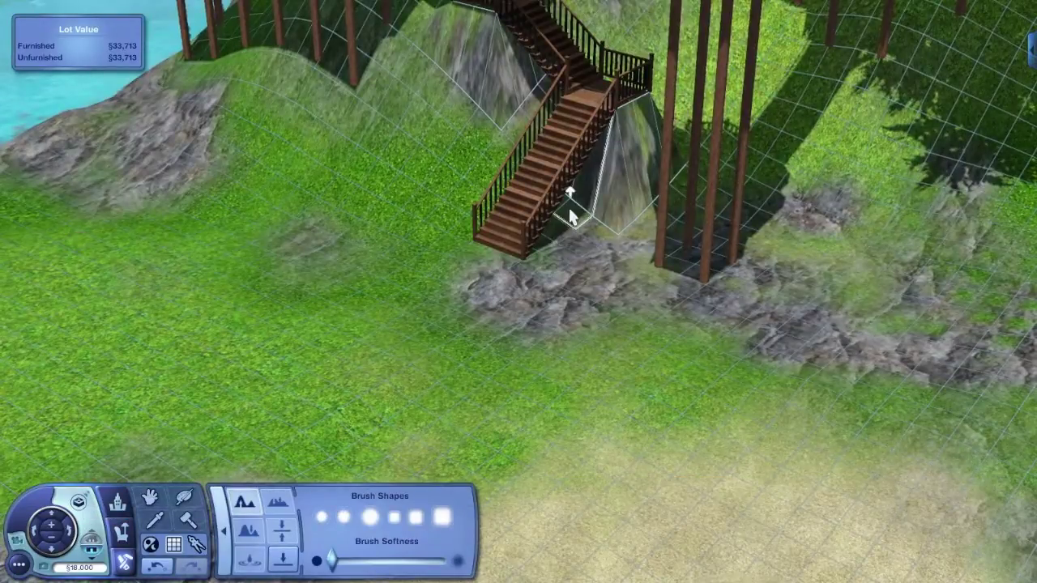
{"action": "scroll", "coordinate": [570, 215], "scroll_direction": "down", "scroll_amount": 3}
{"action": "type", "text": "constrainflooreleval"}
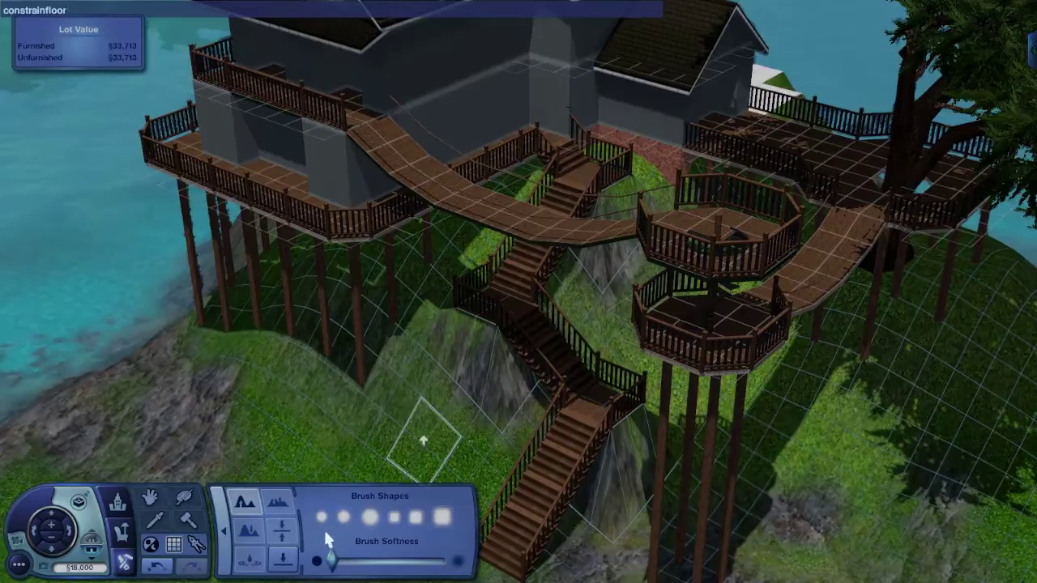
{"action": "type", "text": "ion false"}
{"action": "key", "text": "Return"}
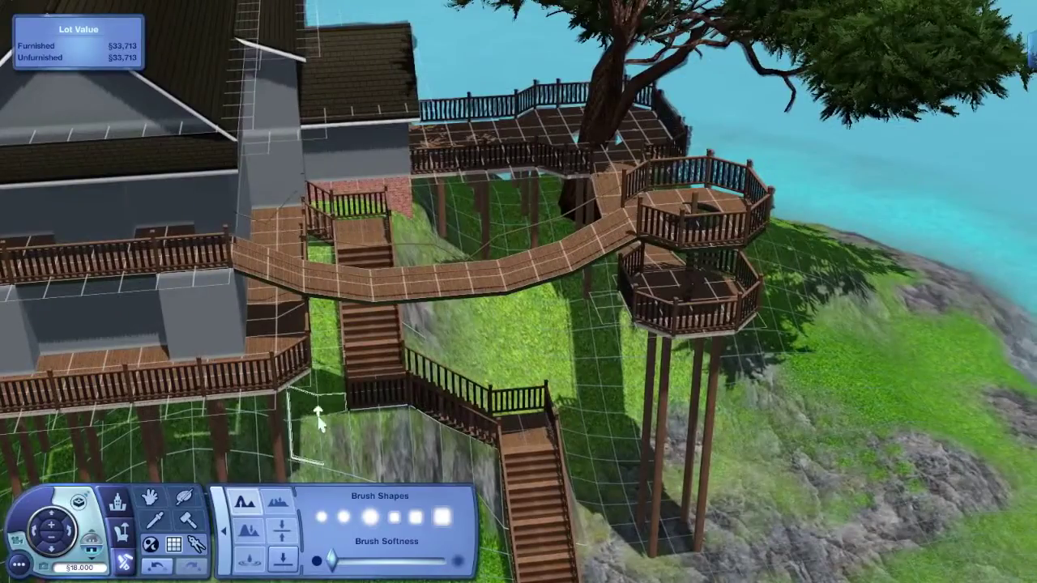
- Raise a rocky slope under the stairs from the pit toward the railing
{"action": "left_click", "coordinate": [71, 531]}
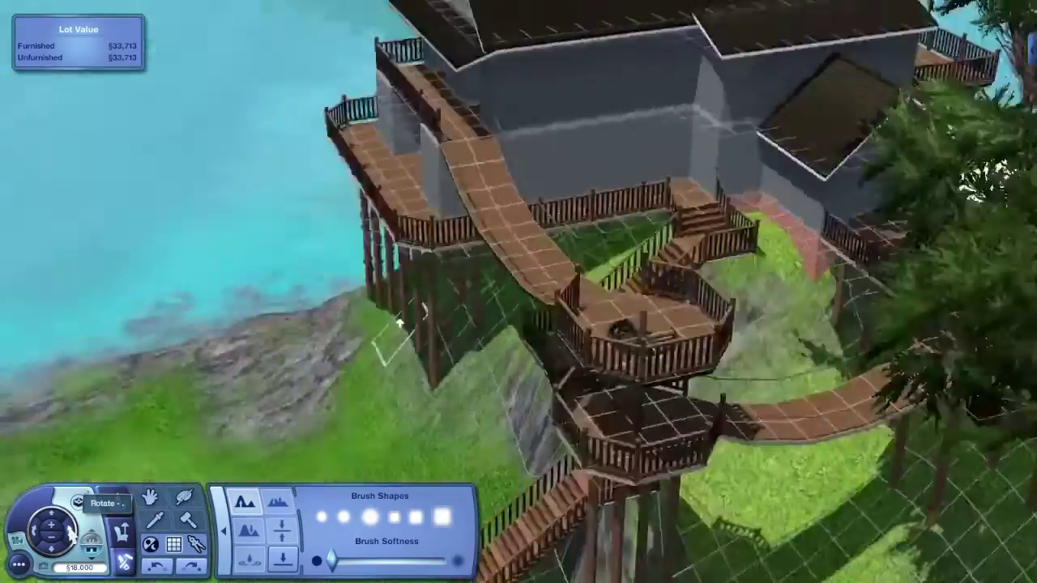
{"action": "scroll", "coordinate": [560, 336], "scroll_direction": "down", "scroll_amount": 2}
{"action": "key", "text": "period"}
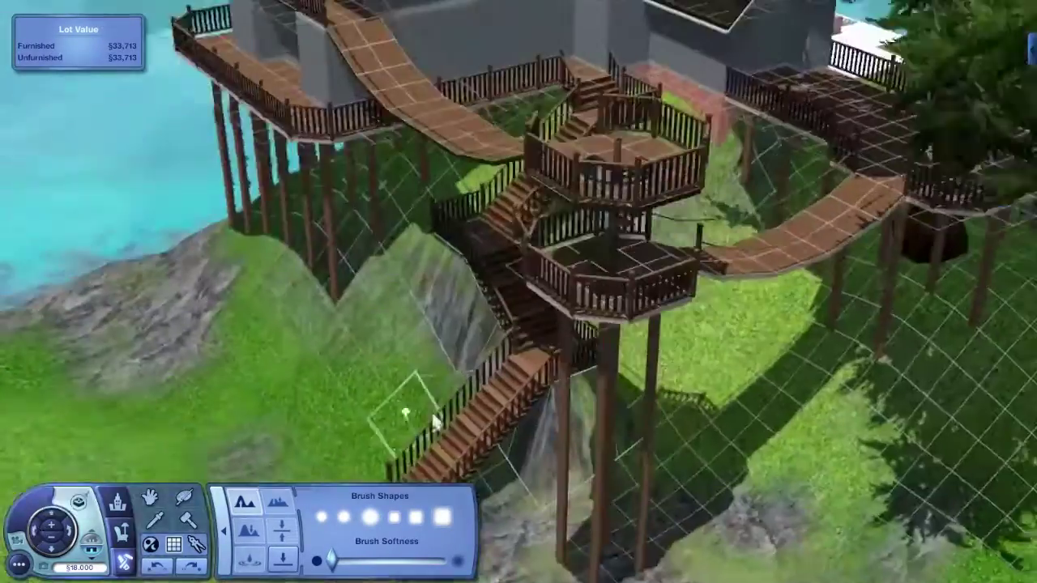
{"action": "scroll", "coordinate": [405, 412], "scroll_direction": "up", "scroll_amount": 5}
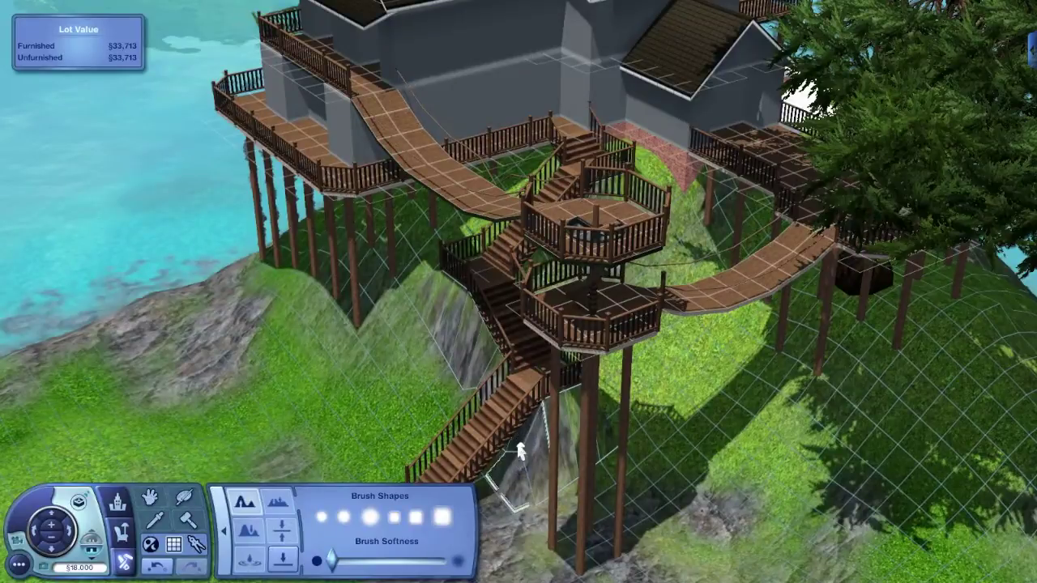
{"action": "scroll", "coordinate": [519, 452], "scroll_direction": "down", "scroll_amount": 1}
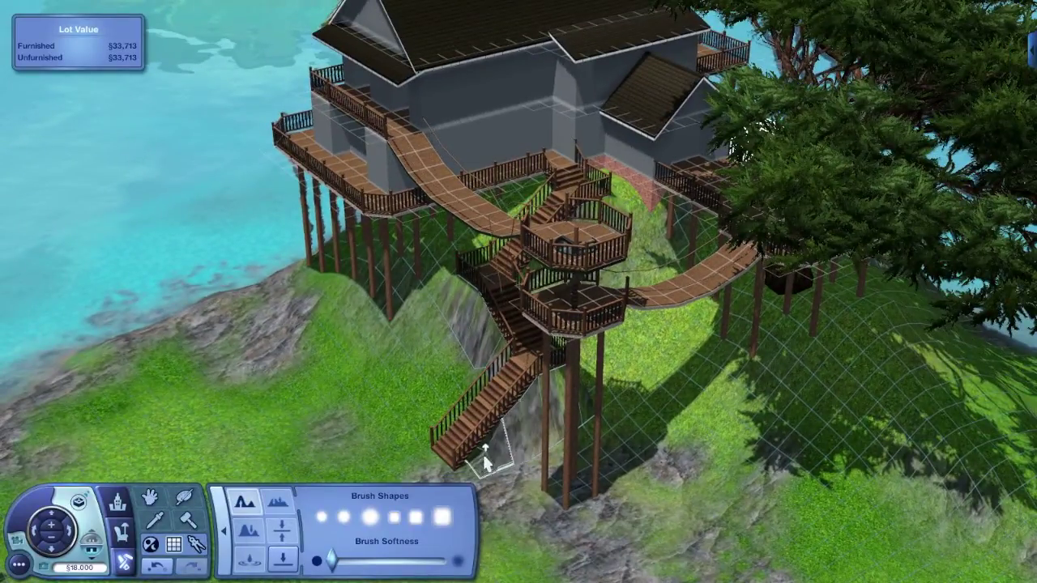
{"action": "scroll", "coordinate": [482, 452], "scroll_direction": "up", "scroll_amount": 5}
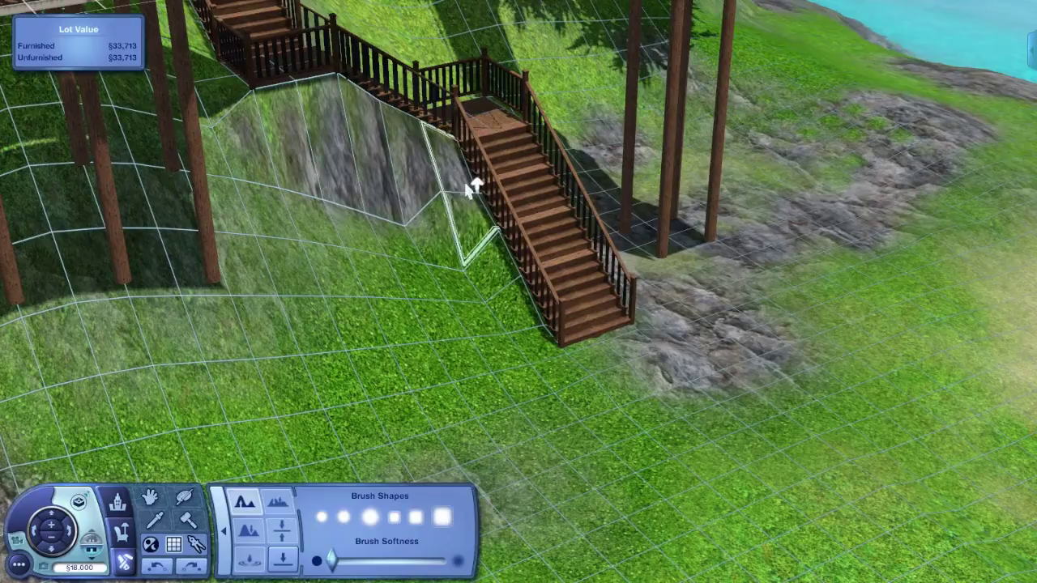
{"action": "scroll", "coordinate": [155, 448], "scroll_direction": "down", "scroll_amount": 5}
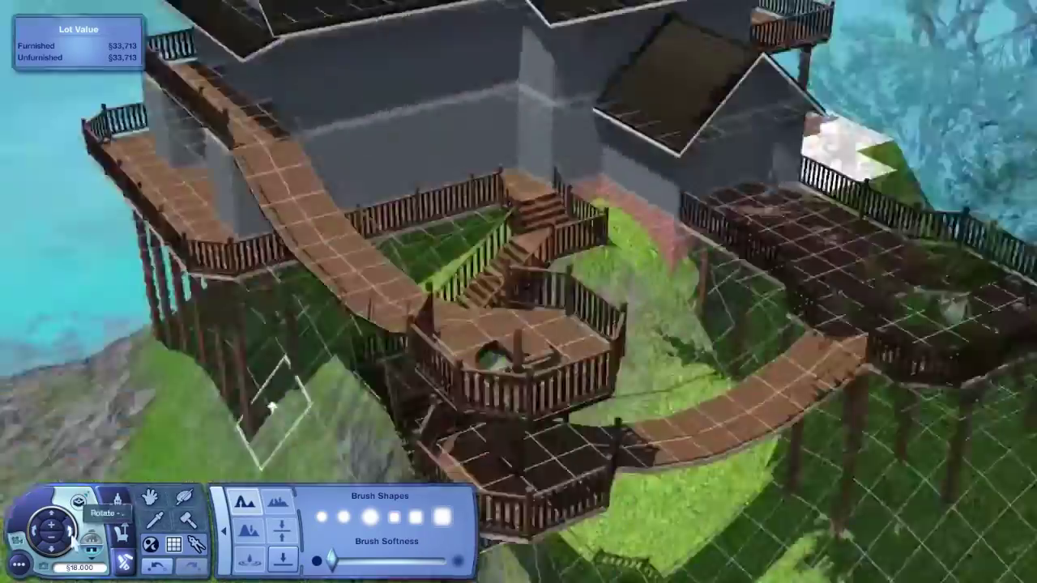
{"action": "scroll", "coordinate": [204, 475], "scroll_direction": "up", "scroll_amount": 5}
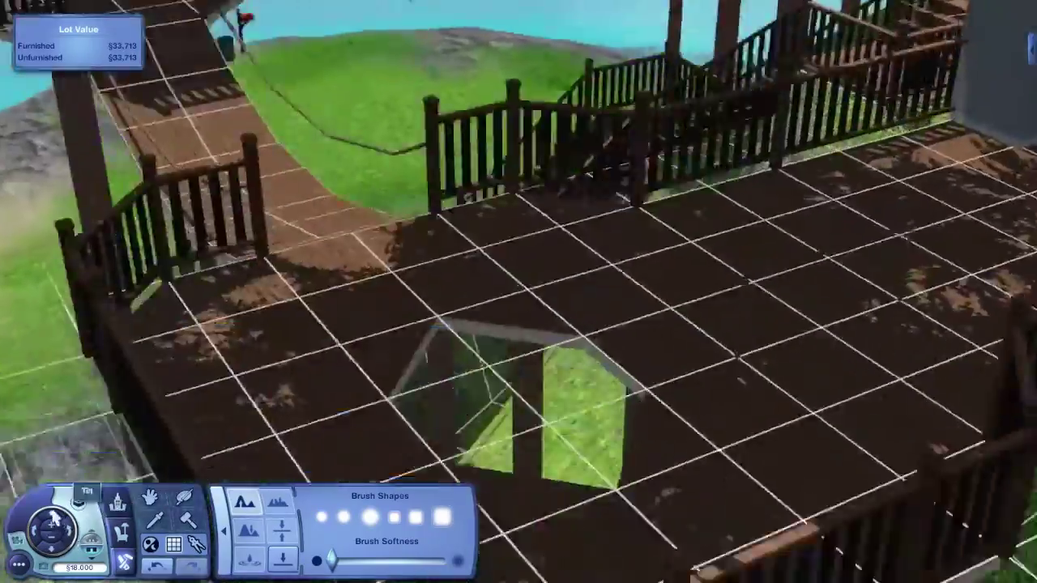
{"action": "scroll", "coordinate": [231, 419], "scroll_direction": "down", "scroll_amount": 4}
{"action": "scroll", "coordinate": [579, 268], "scroll_direction": "up", "scroll_amount": 3}
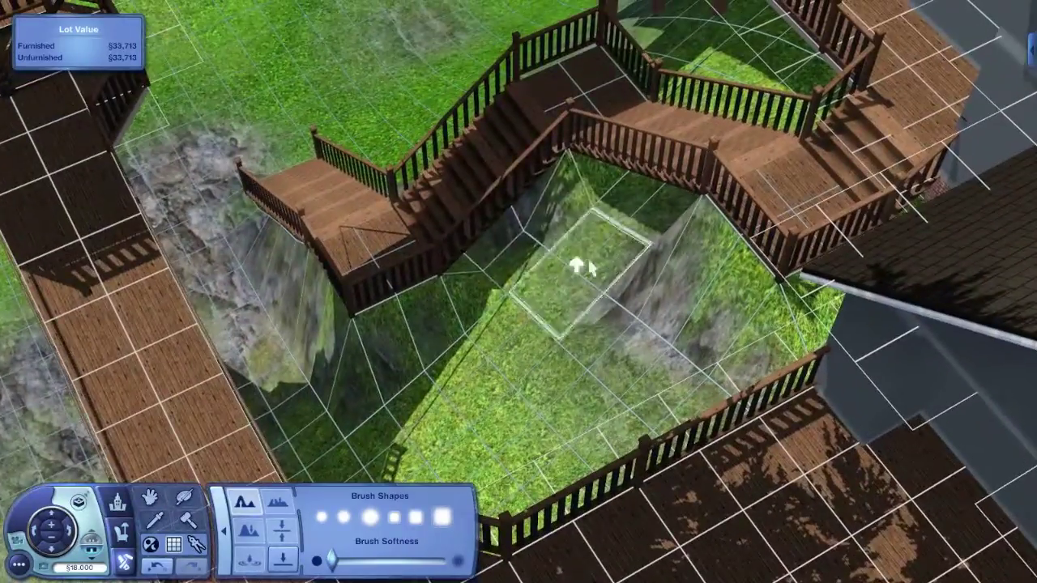
{"action": "mouse_move", "coordinate": [492, 248]}
{"action": "left_mouse_down"}
{"action": "mouse_move", "coordinate": [599, 207]}
{"action": "mouse_move", "coordinate": [655, 234]}
{"action": "mouse_move", "coordinate": [658, 223]}
{"action": "left_mouse_up"}
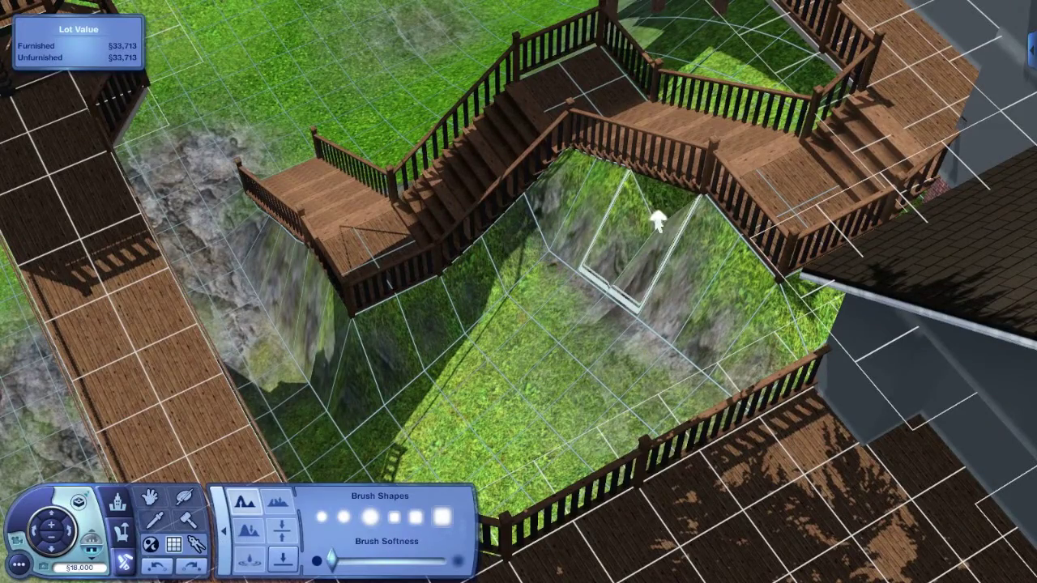
- Look over the sculpted slope, stairs and lookout tower, then close the terrain tools
{"action": "key", "text": "q"}
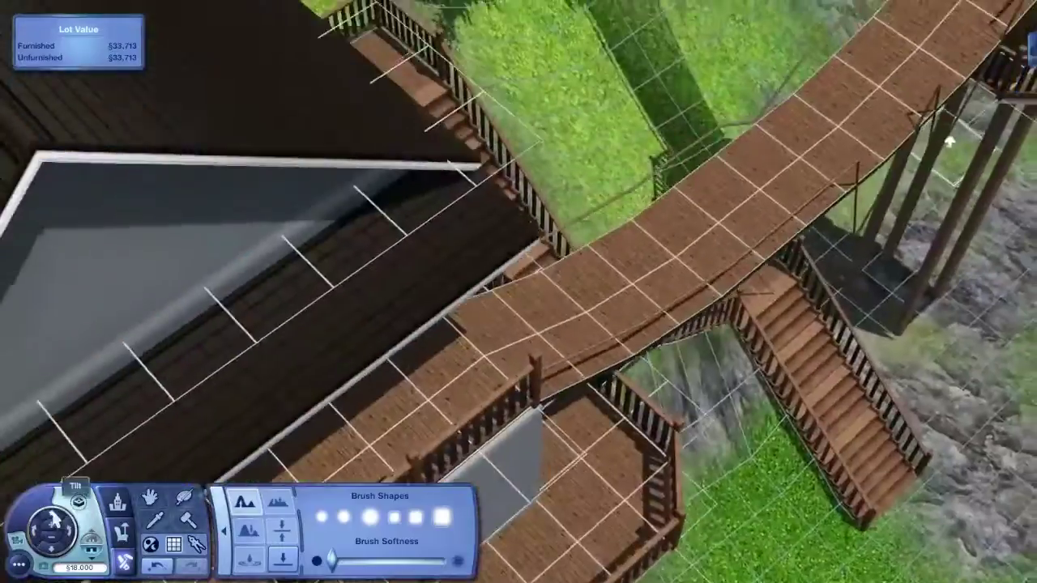
{"action": "key", "text": "s"}
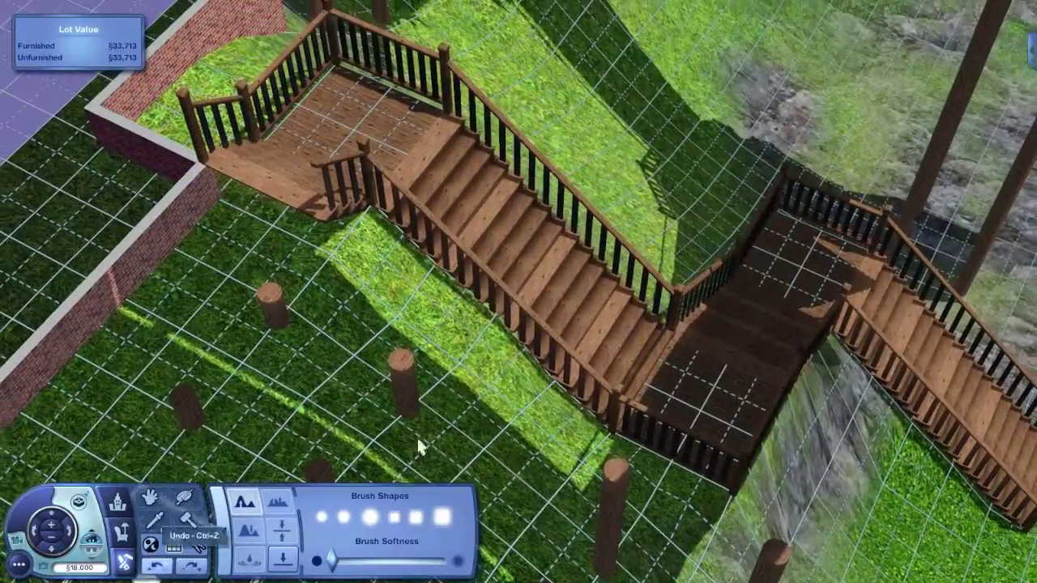
{"action": "key", "text": "d"}
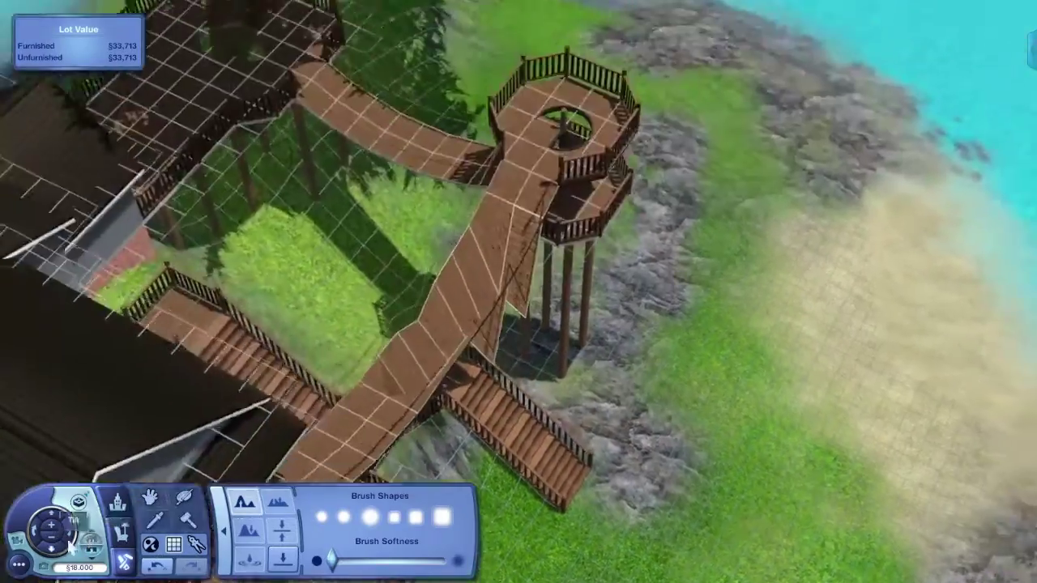
{"action": "key", "text": "a"}
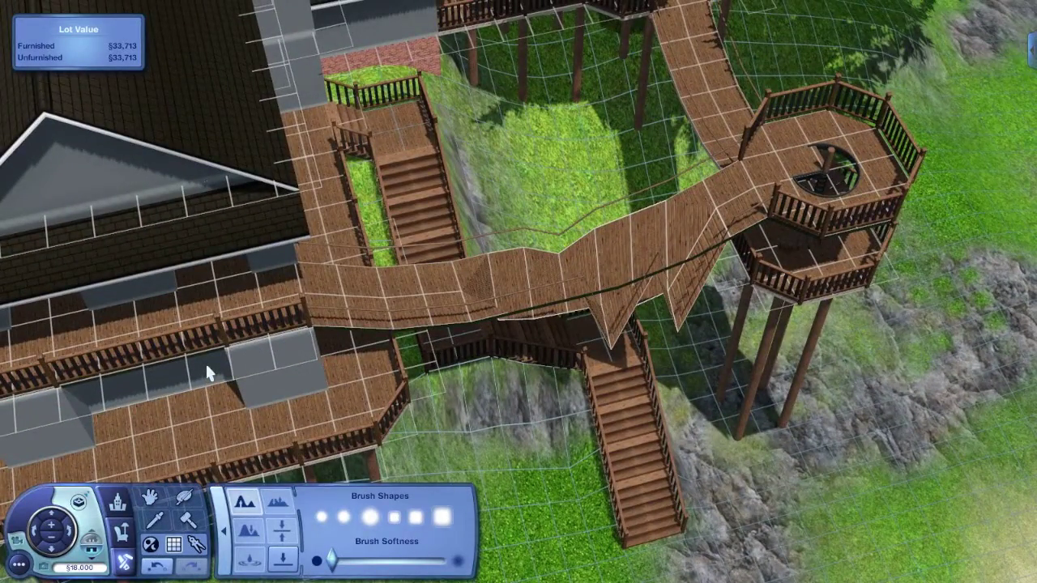
{"action": "key", "text": "Escape"}
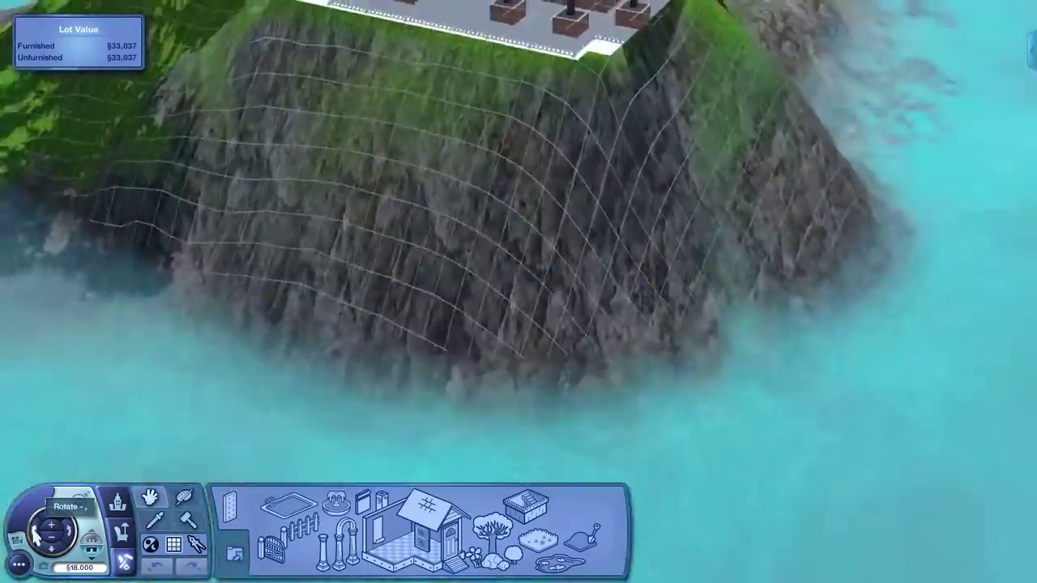
- Drop to the foundation level and drag out a 2x4 platform on the cliff
{"action": "scroll", "coordinate": [307, 390], "scroll_direction": "up", "scroll_amount": 3}
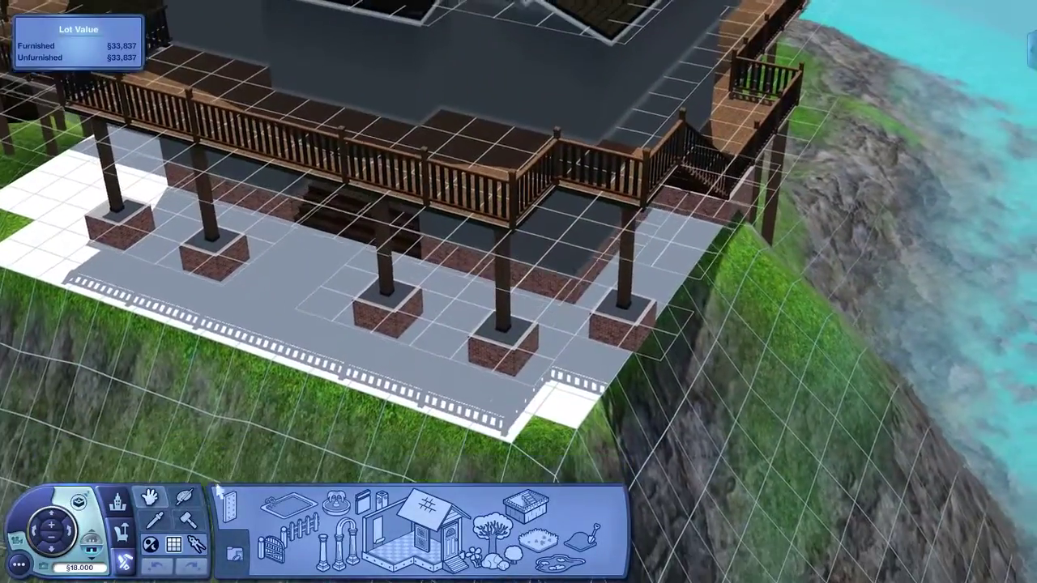
{"action": "scroll", "coordinate": [217, 490], "scroll_direction": "down", "scroll_amount": 2}
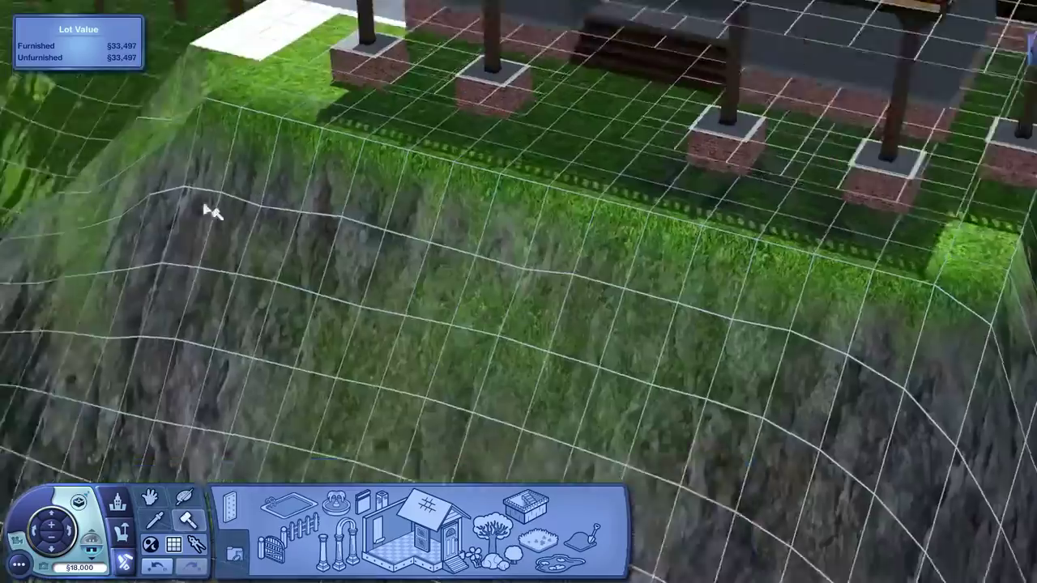
{"action": "key", "text": "e"}
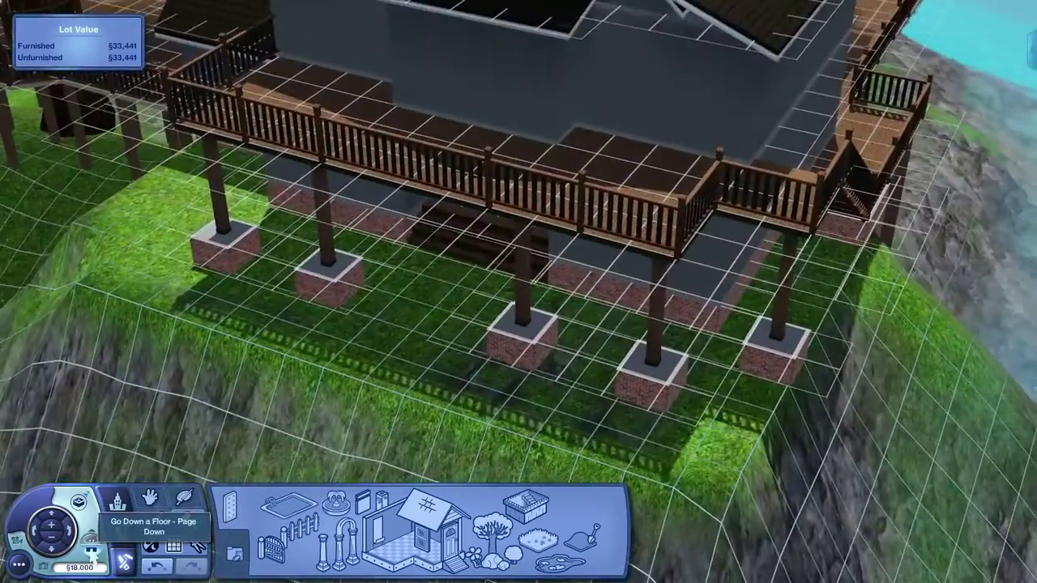
{"action": "left_click", "coordinate": [92, 553]}
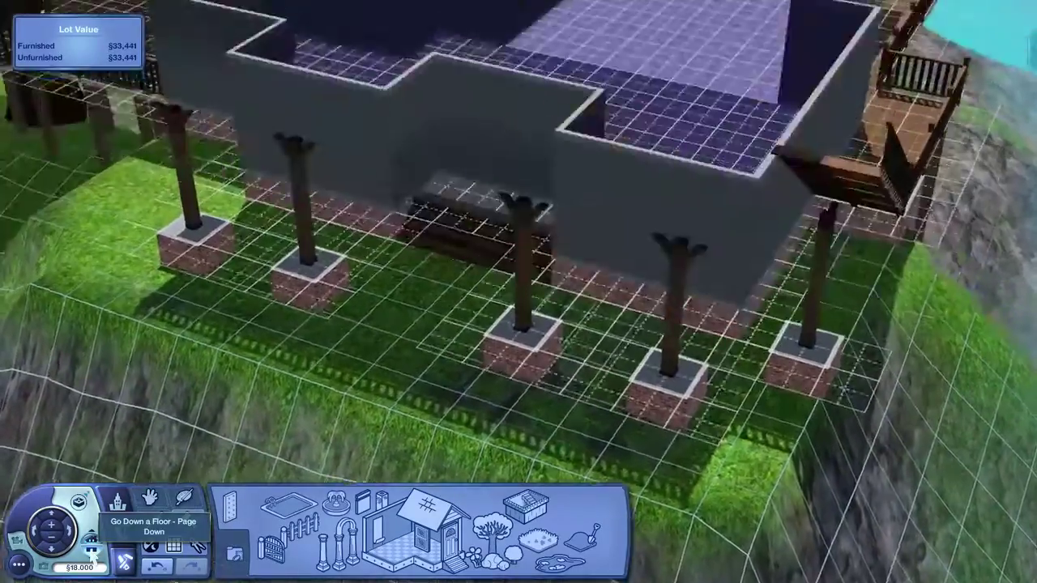
{"action": "left_click", "coordinate": [92, 554]}
{"action": "scroll", "coordinate": [316, 347], "scroll_direction": "down", "scroll_amount": 3}
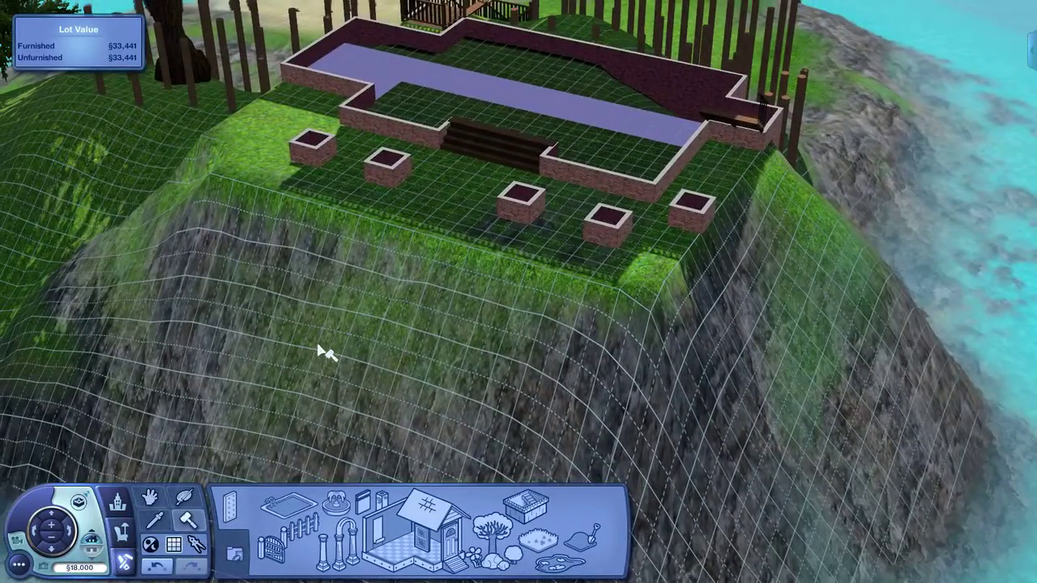
{"action": "left_click", "coordinate": [430, 528]}
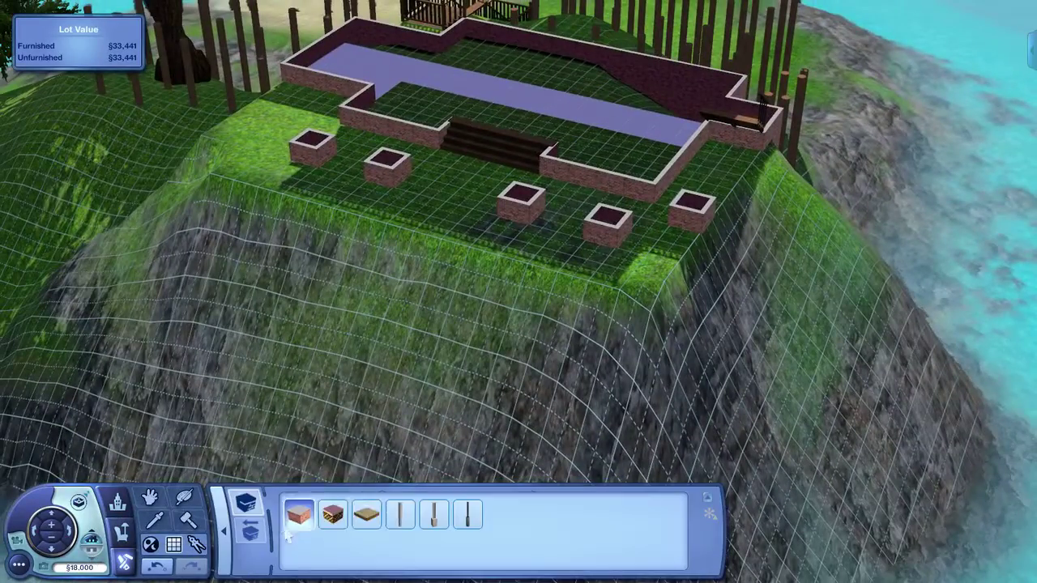
{"action": "mouse_move", "coordinate": [349, 272]}
{"action": "left_mouse_down"}
{"action": "mouse_move", "coordinate": [405, 338]}
{"action": "mouse_move", "coordinate": [389, 360]}
{"action": "left_mouse_up"}
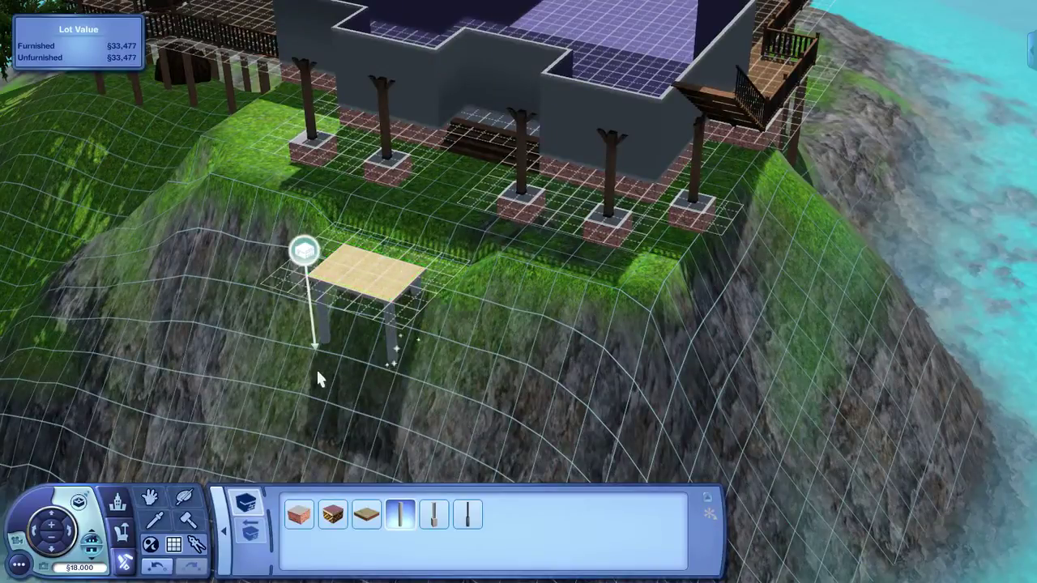
{"action": "mouse_move", "coordinate": [317, 380]}
{"action": "left_mouse_down"}
{"action": "mouse_move", "coordinate": [89, 453]}
{"action": "mouse_move", "coordinate": [261, 478]}
{"action": "mouse_move", "coordinate": [555, 312]}
{"action": "mouse_move", "coordinate": [614, 361]}
{"action": "mouse_move", "coordinate": [624, 428]}
{"action": "left_mouse_up"}
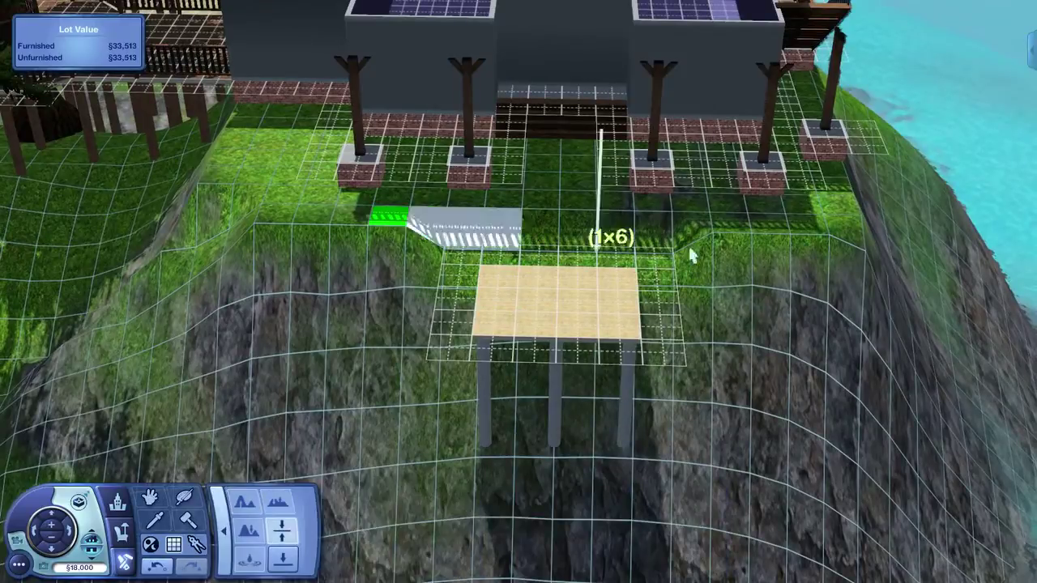
- Extend the platform with a 1x4 strip and floor the 4x4 platform in wood planks
{"action": "left_click_drag", "start_coordinate": [691, 255], "coordinate": [692, 254]}
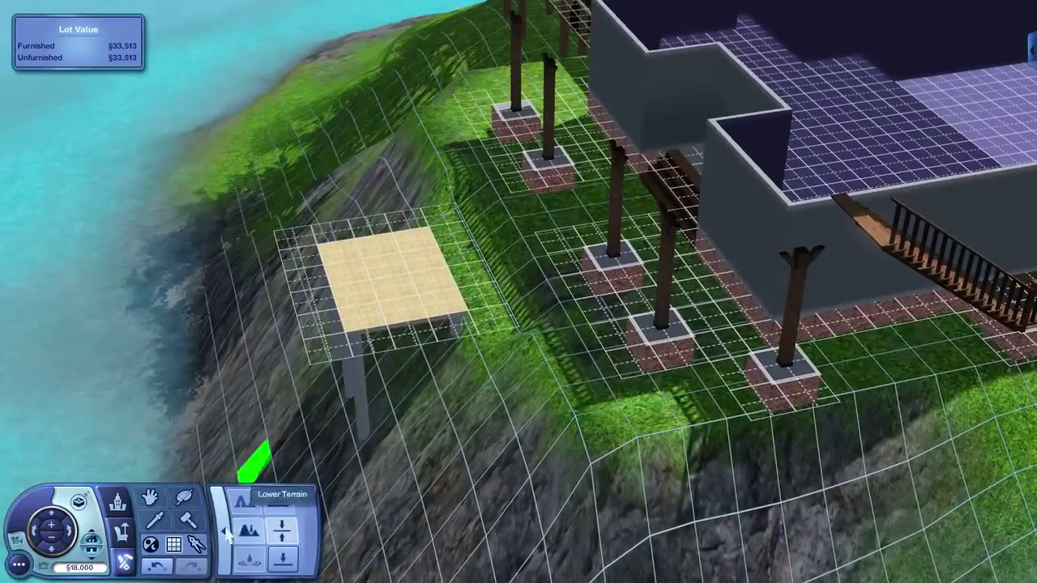
{"action": "left_click", "coordinate": [117, 502]}
{"action": "left_click", "coordinate": [317, 523]}
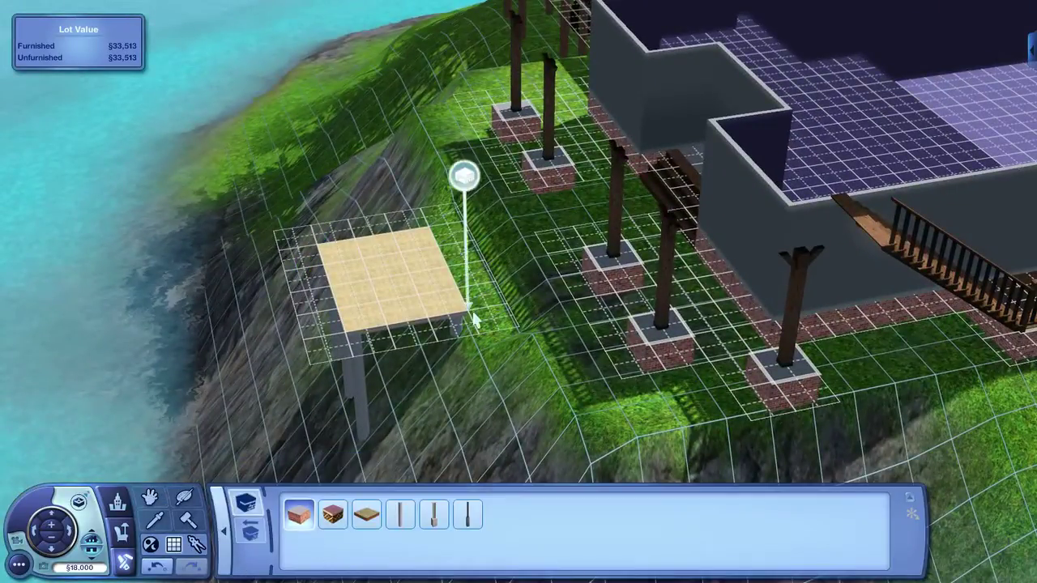
{"action": "left_click_drag", "start_coordinate": [474, 320], "coordinate": [464, 235]}
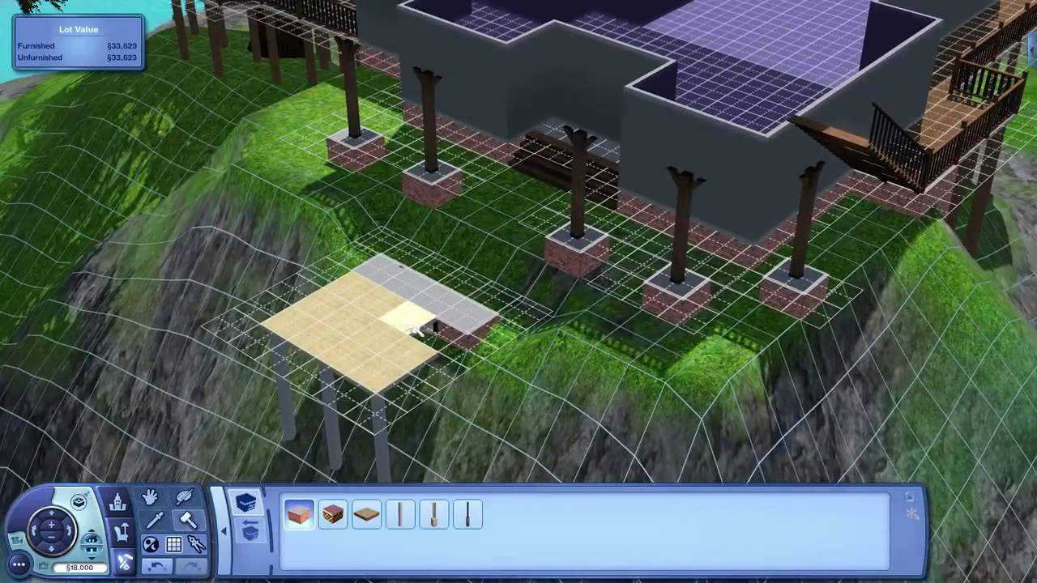
{"action": "left_click", "coordinate": [947, 123]}
{"action": "left_click_drag", "start_coordinate": [324, 292], "coordinate": [382, 375]}
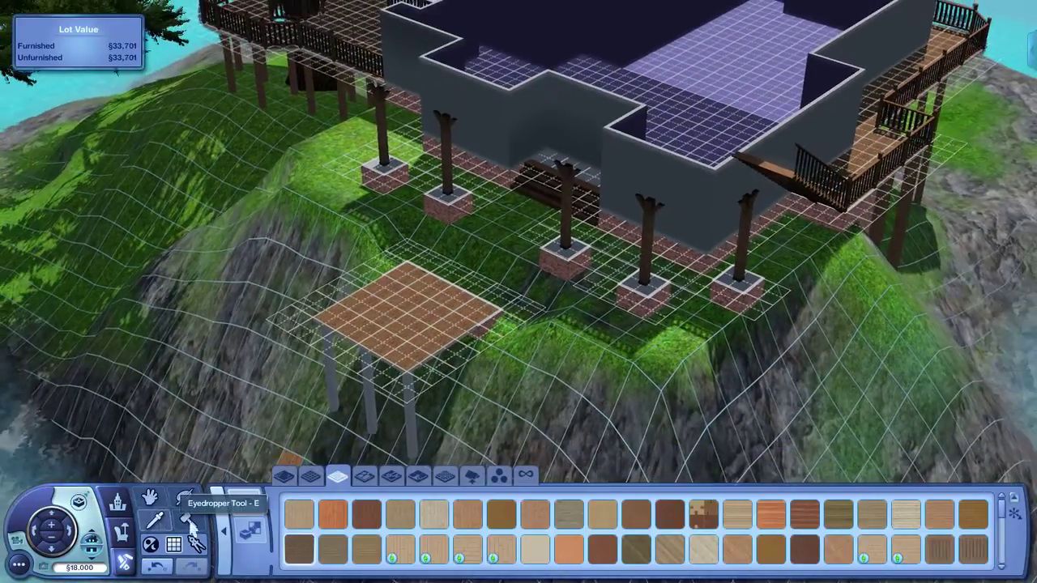
{"action": "scroll", "coordinate": [572, 319], "scroll_direction": "up", "scroll_amount": 3}
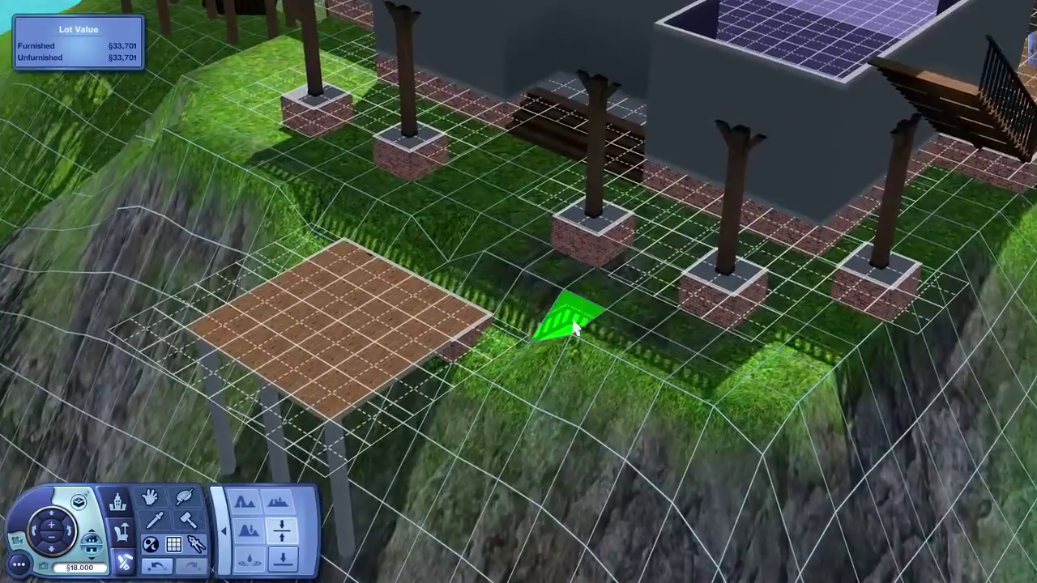
- Raise a terrain ridge behind the platform, then undo it to keep the ground flat
{"action": "left_click", "coordinate": [39, 531]}
{"action": "left_click_drag", "start_coordinate": [577, 311], "coordinate": [654, 275]}
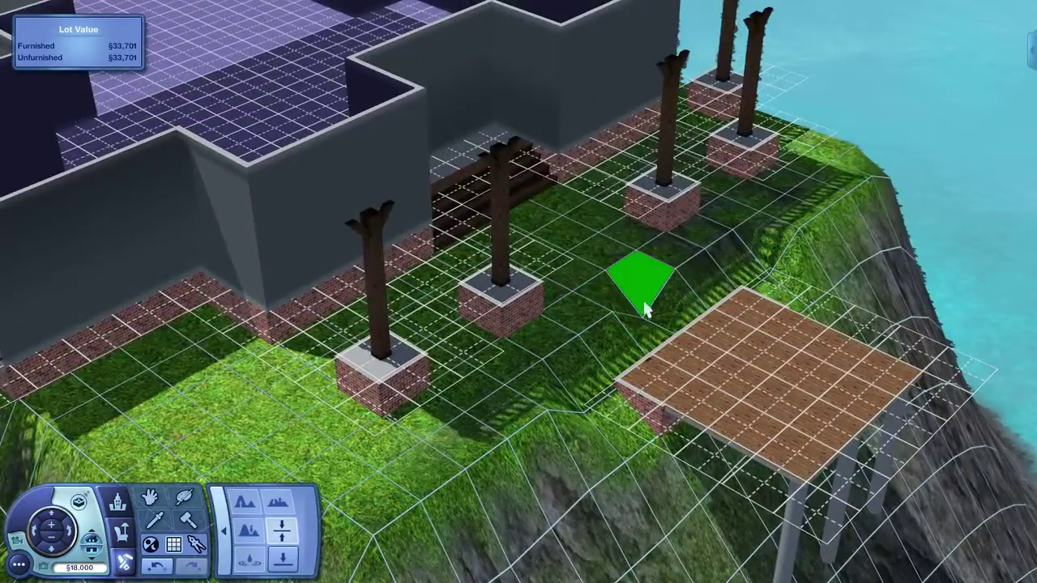
{"action": "scroll", "coordinate": [645, 308], "scroll_direction": "down", "scroll_amount": 5}
{"action": "scroll", "coordinate": [339, 426], "scroll_direction": "up", "scroll_amount": 5}
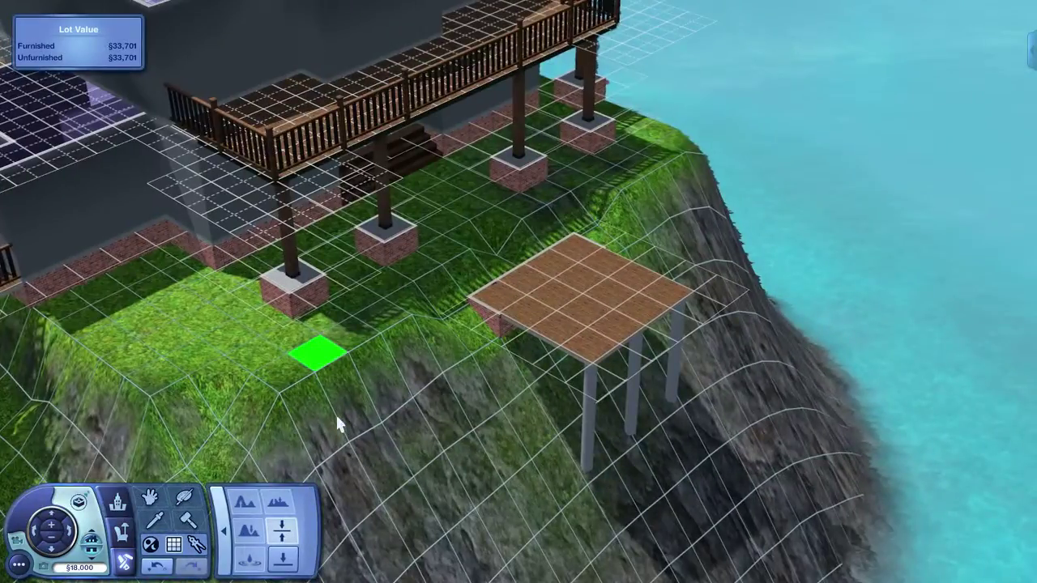
{"action": "type", "text": "constrainfloorelevation"}
{"action": "key", "text": "Return"}
{"action": "left_click_drag", "start_coordinate": [337, 418], "coordinate": [613, 203]}
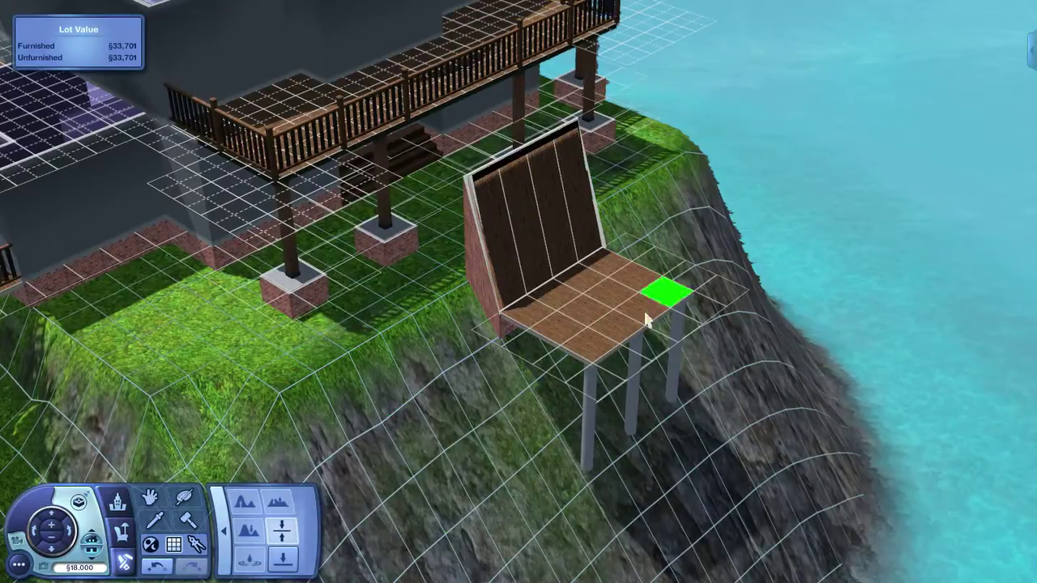
{"action": "key", "text": "ctrl+z"}
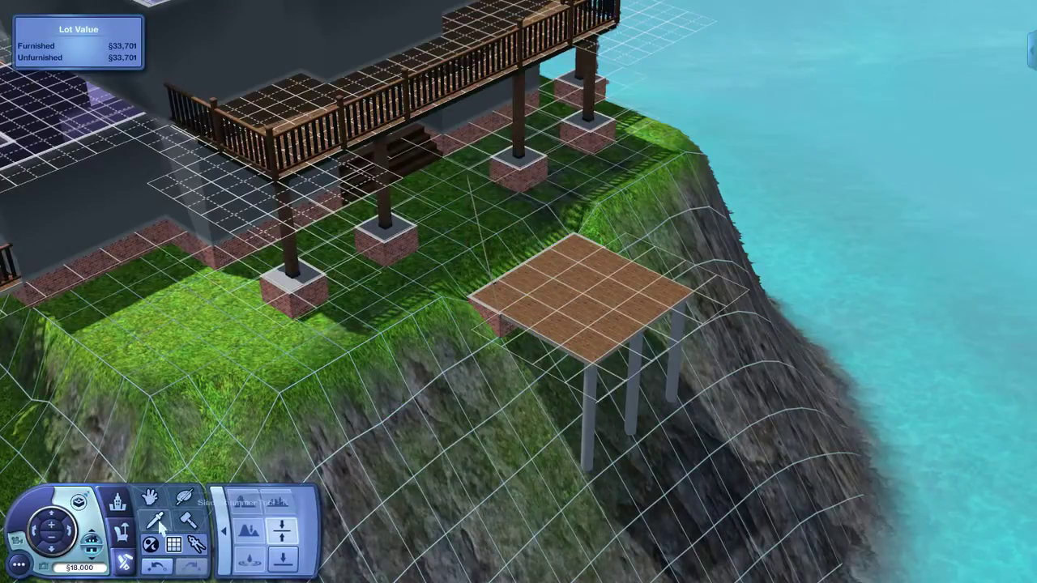
{"action": "left_click", "coordinate": [160, 525]}
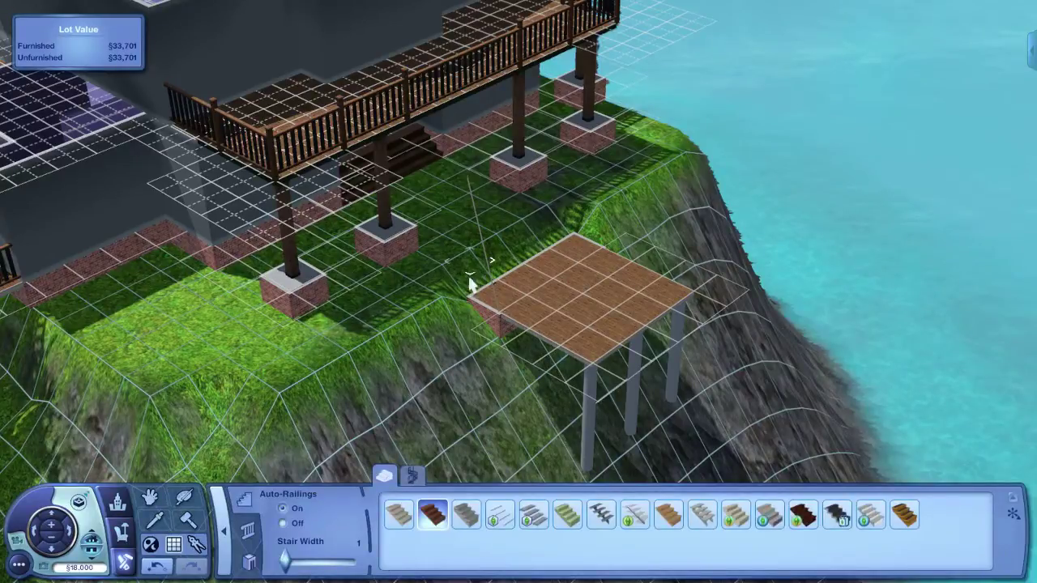
{"action": "key", "text": "Escape"}
{"action": "left_click", "coordinate": [557, 544]}
{"action": "mouse_move", "coordinate": [470, 275]}
{"action": "left_mouse_down"}
{"action": "mouse_move", "coordinate": [567, 214]}
{"action": "mouse_move", "coordinate": [480, 188]}
{"action": "left_mouse_up"}
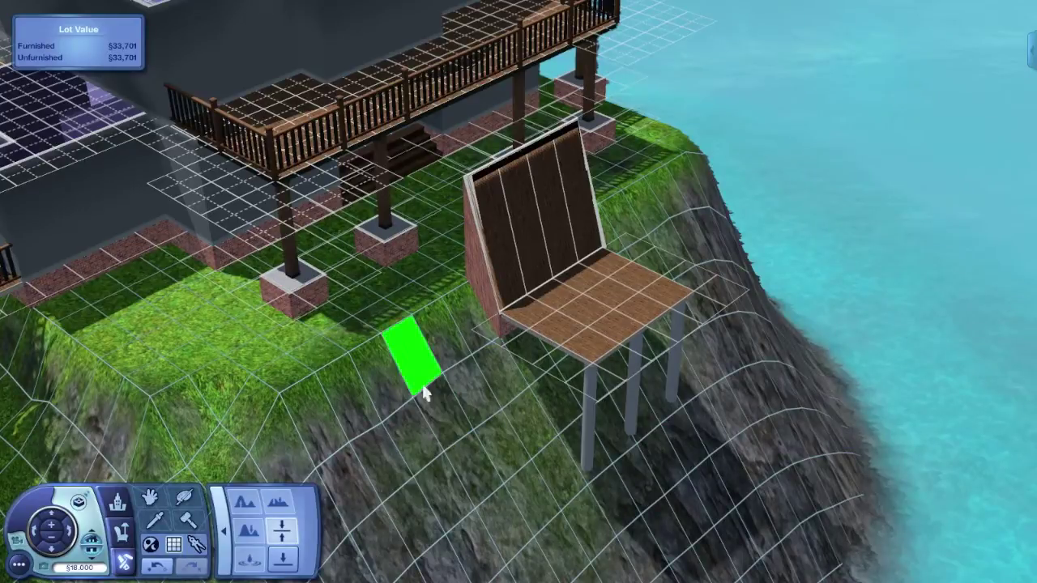
{"action": "mouse_move", "coordinate": [510, 308]}
{"action": "left_mouse_down"}
{"action": "mouse_move", "coordinate": [659, 296]}
{"action": "mouse_move", "coordinate": [587, 204]}
{"action": "left_mouse_up"}
{"action": "key", "text": "Escape"}
{"action": "left_click", "coordinate": [287, 558]}
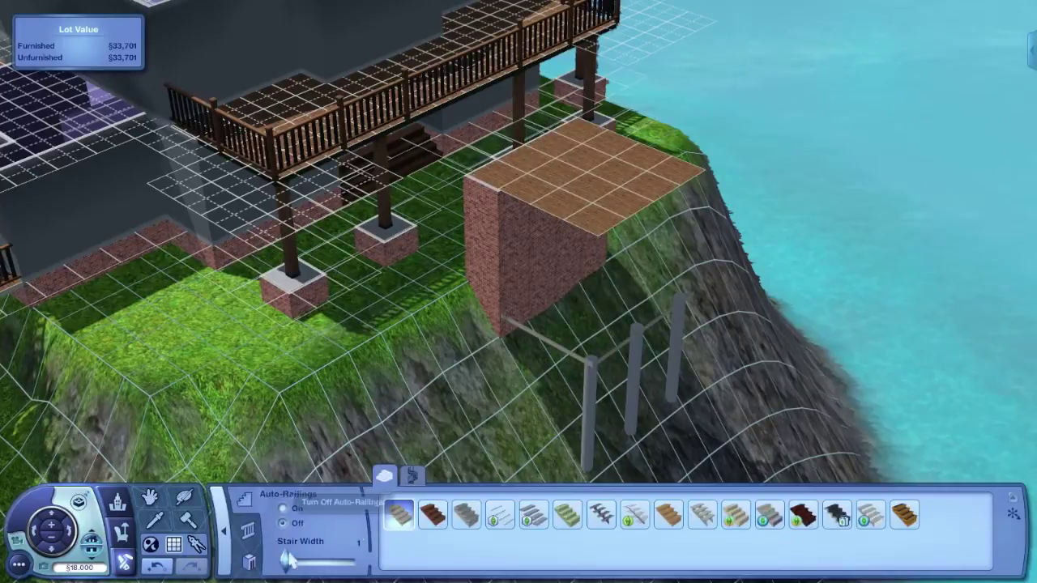
{"action": "left_click", "coordinate": [574, 160]}
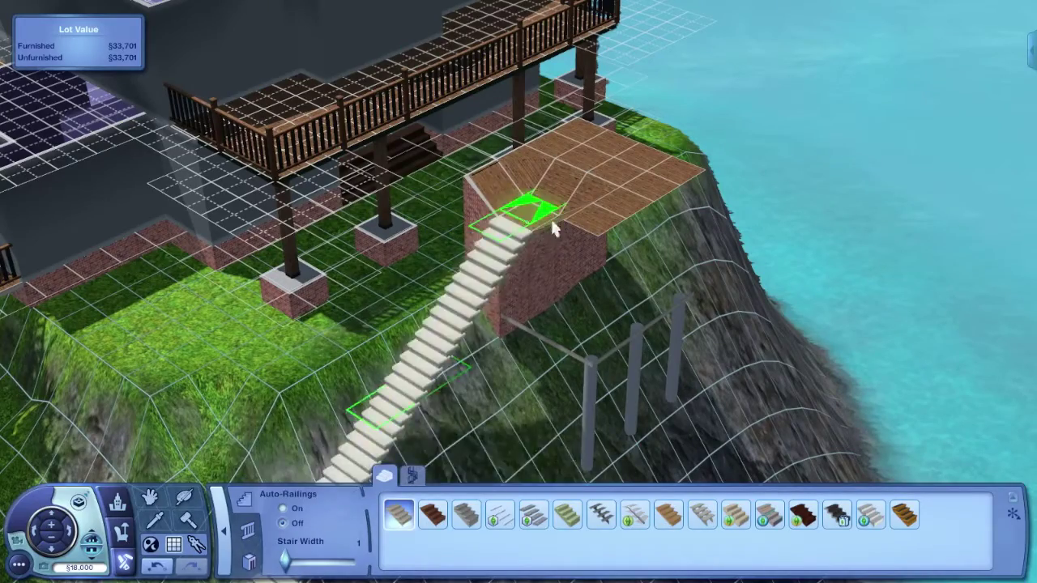
{"action": "scroll", "coordinate": [554, 229], "scroll_direction": "up", "scroll_amount": 3}
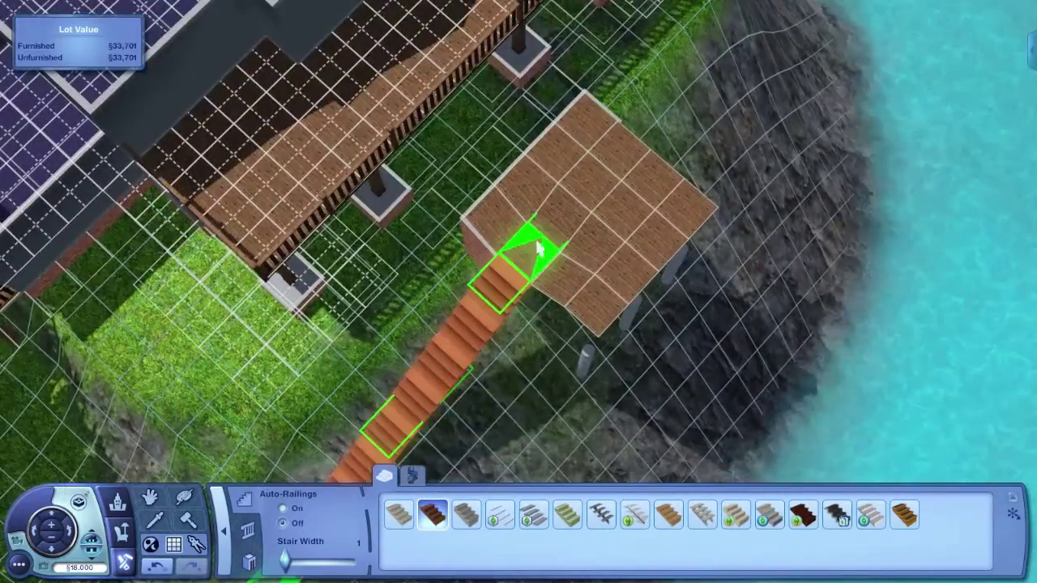
{"action": "key", "text": "e"}
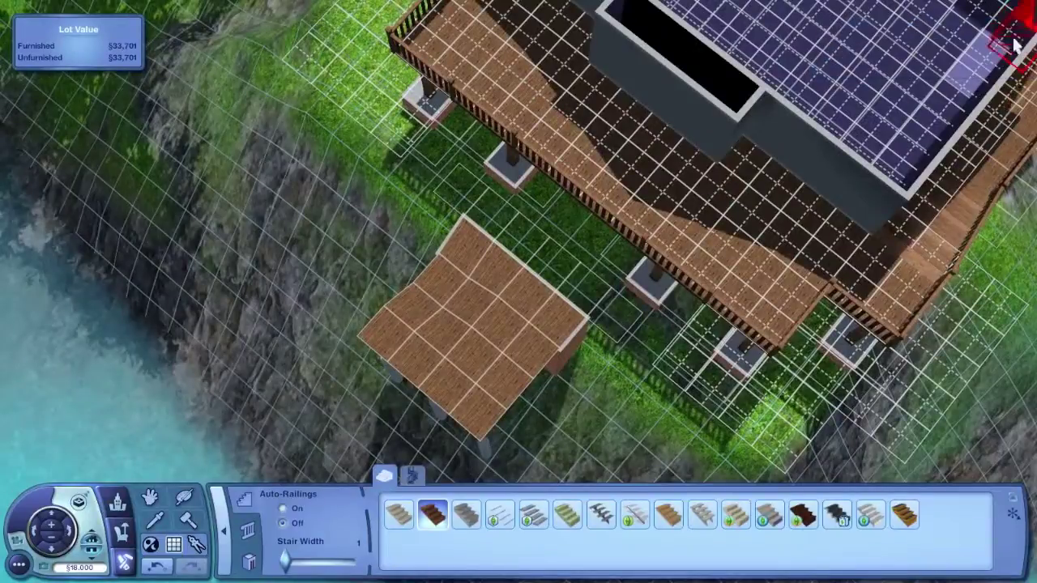
{"action": "key", "text": "s"}
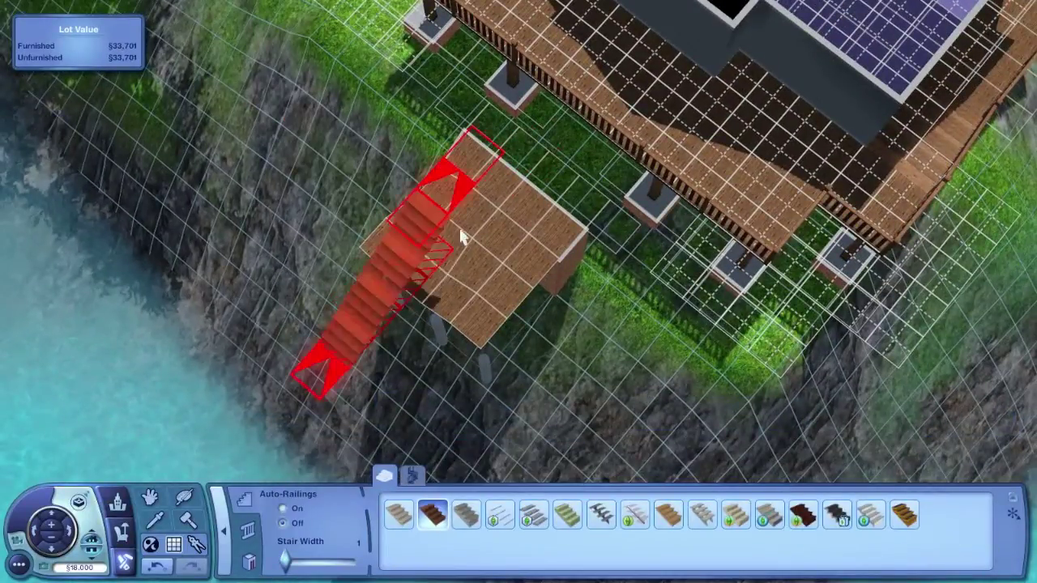
{"action": "left_click", "coordinate": [454, 263]}
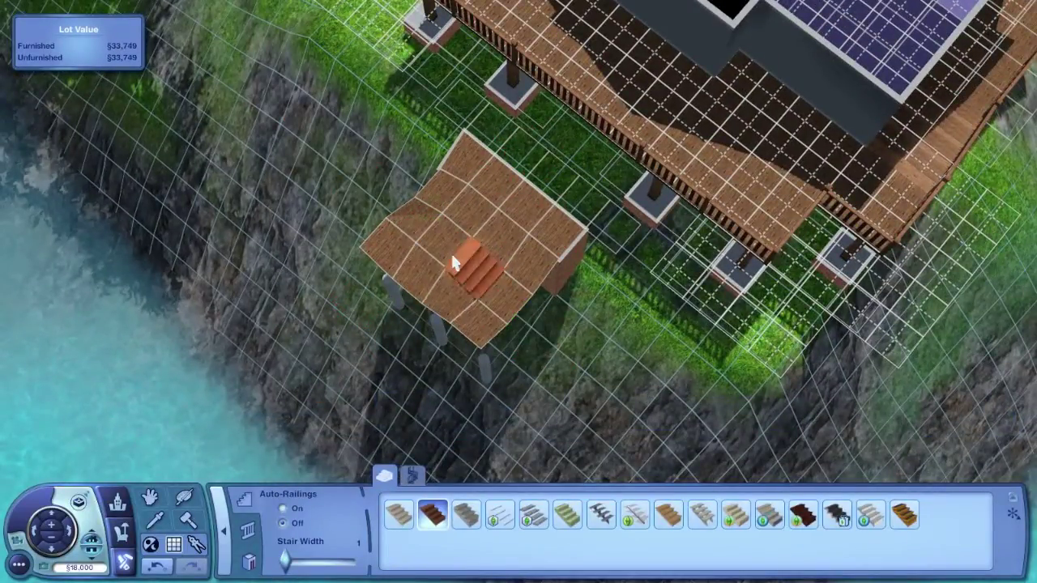
{"action": "left_click", "coordinate": [454, 263]}
{"action": "scroll", "coordinate": [518, 273], "scroll_direction": "down", "scroll_amount": 2}
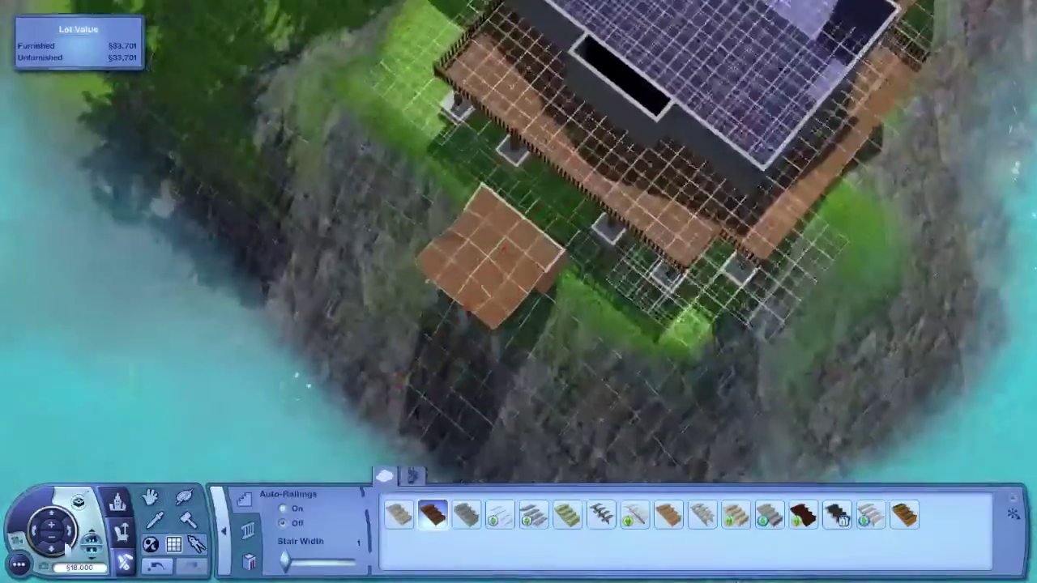
{"action": "scroll", "coordinate": [296, 374], "scroll_direction": "up", "scroll_amount": 5}
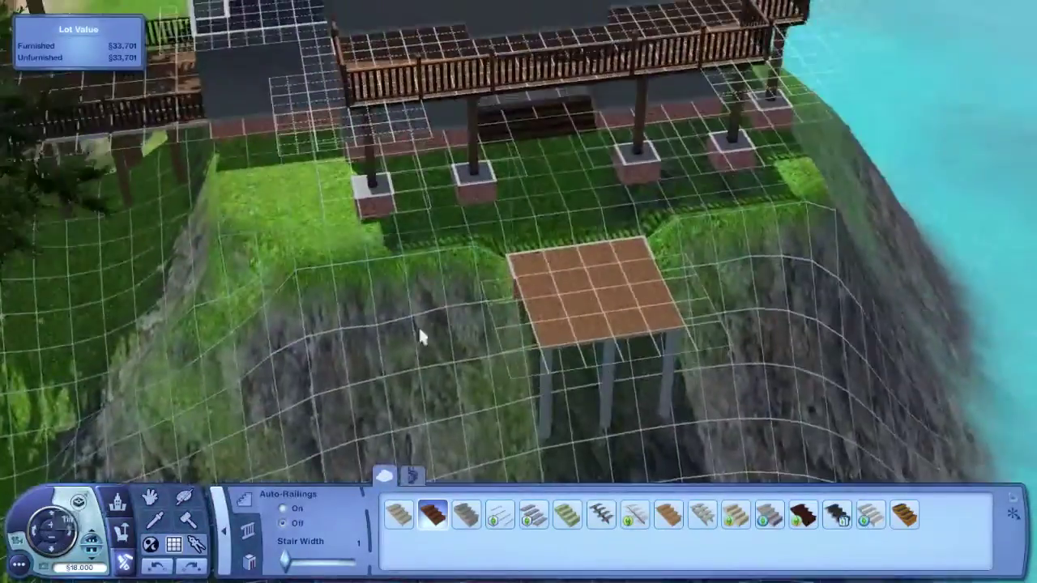
{"action": "scroll", "coordinate": [420, 336], "scroll_direction": "up", "scroll_amount": 2}
{"action": "key", "text": "Escape"}
{"action": "scroll", "coordinate": [519, 292], "scroll_direction": "up", "scroll_amount": 2}
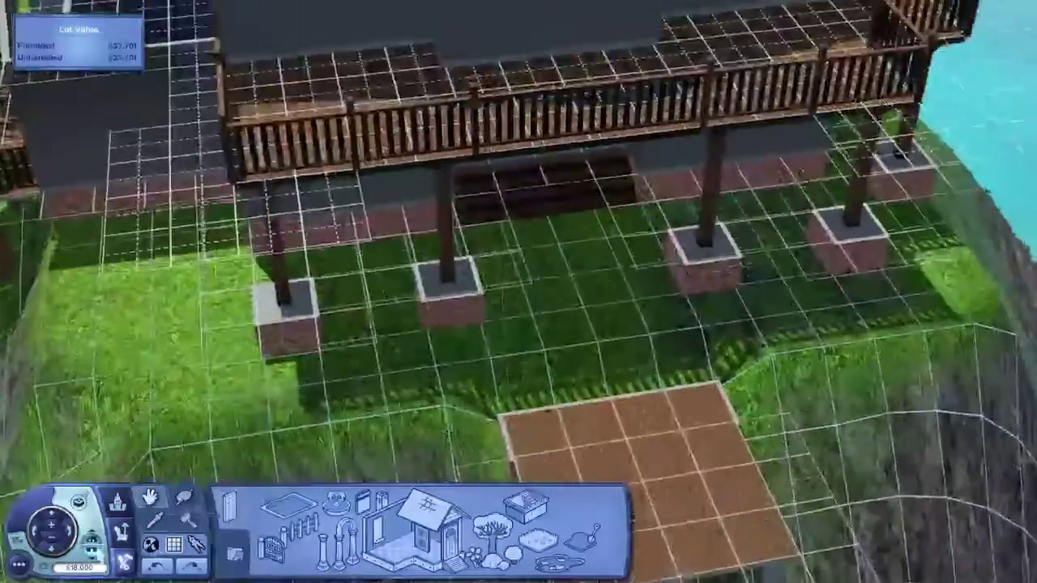
{"action": "key", "text": "Page_Up"}
- Lay out a pillared foundation landing partway down the cliff face
{"action": "scroll", "coordinate": [387, 339], "scroll_direction": "up", "scroll_amount": 3}
{"action": "left_click", "coordinate": [452, 557]}
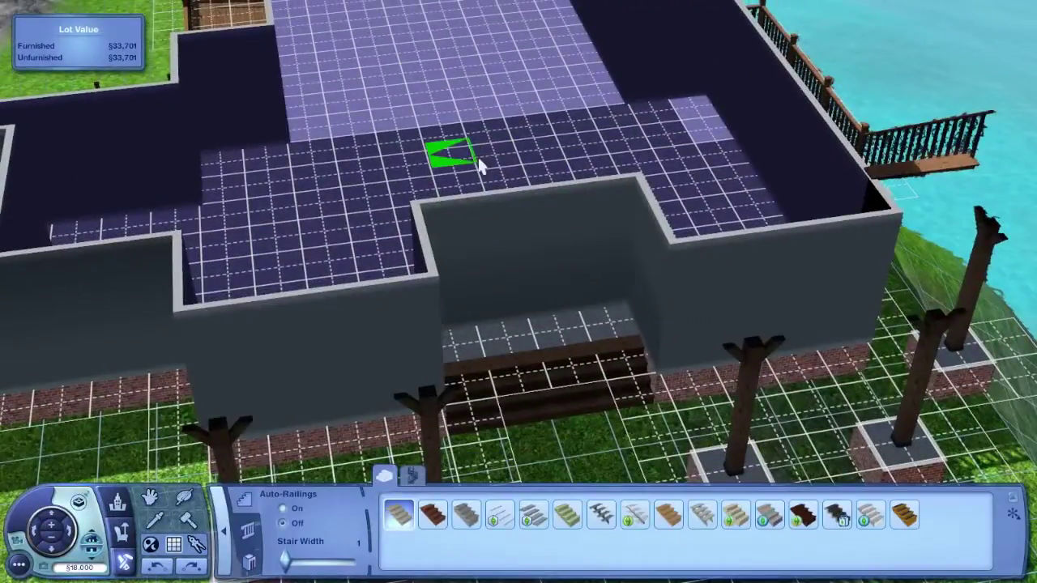
{"action": "scroll", "coordinate": [482, 169], "scroll_direction": "up", "scroll_amount": 1}
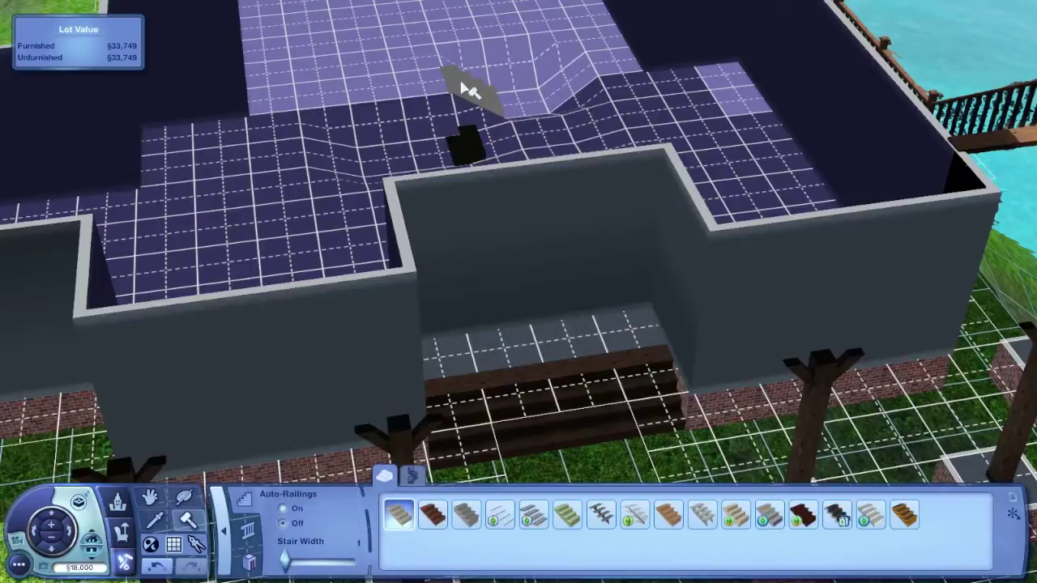
{"action": "left_click", "coordinate": [224, 530]}
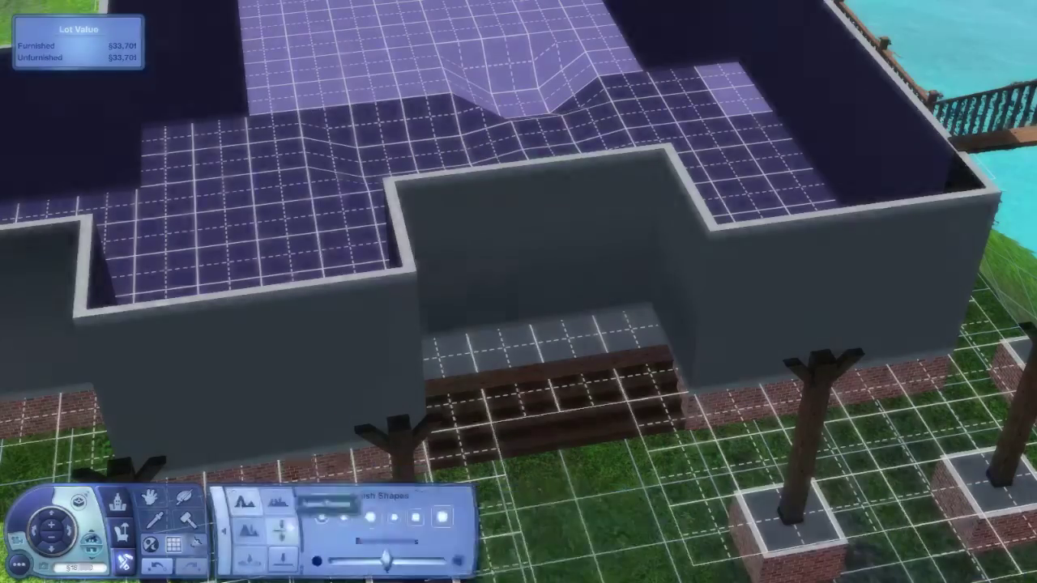
{"action": "key", "text": "period"}
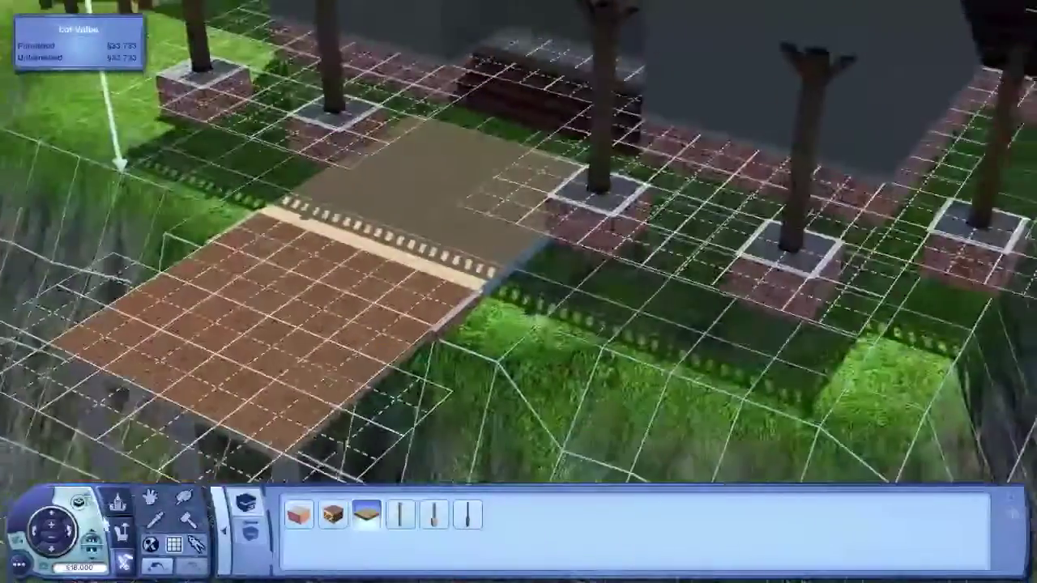
{"action": "scroll", "coordinate": [164, 389], "scroll_direction": "down", "scroll_amount": 5}
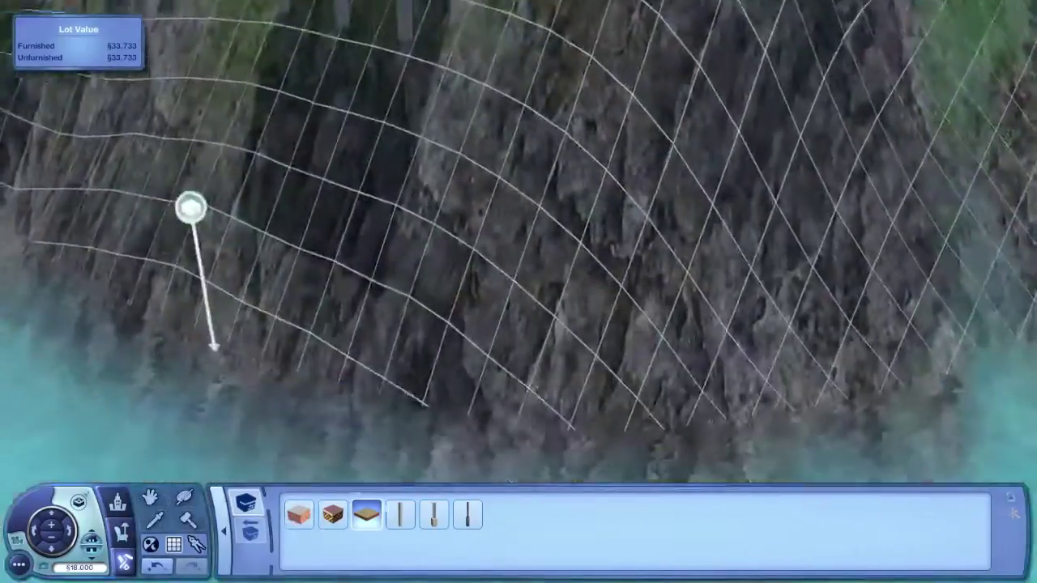
{"action": "key", "text": "period"}
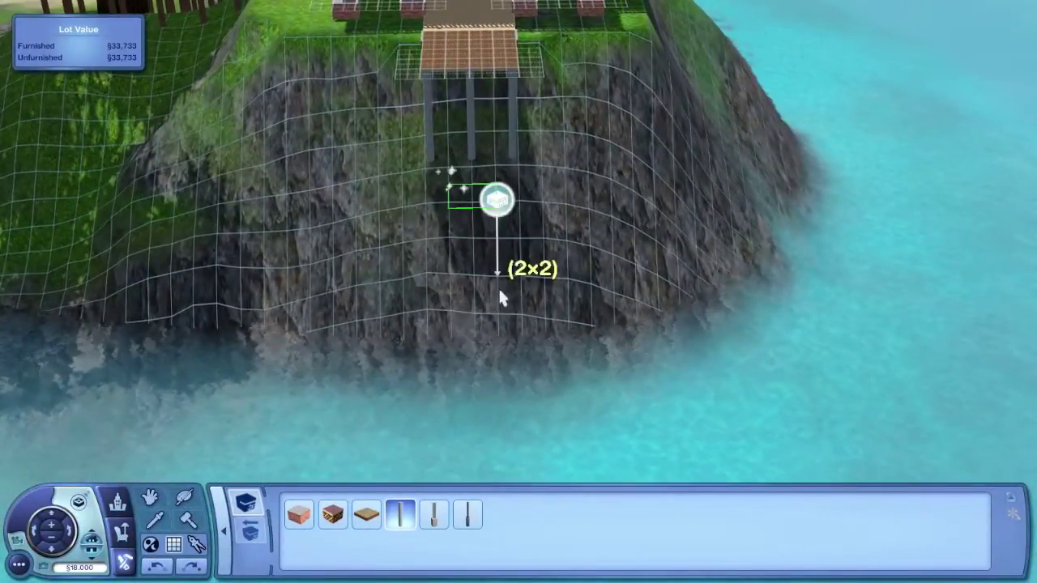
{"action": "left_click_drag", "start_coordinate": [498, 298], "coordinate": [510, 387]}
- Try an extra columned floor section on the landing, cancel it, and pick wooden stairs
{"action": "scroll", "coordinate": [494, 105], "scroll_direction": "up", "scroll_amount": 3}
{"action": "scroll", "coordinate": [490, 105], "scroll_direction": "down", "scroll_amount": 3}
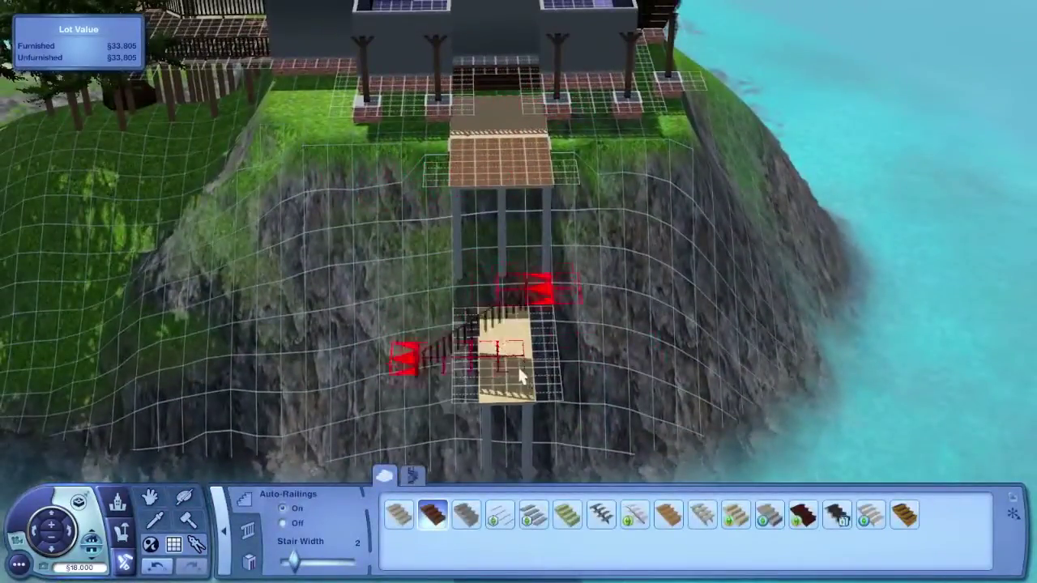
{"action": "scroll", "coordinate": [501, 421], "scroll_direction": "up", "scroll_amount": 3}
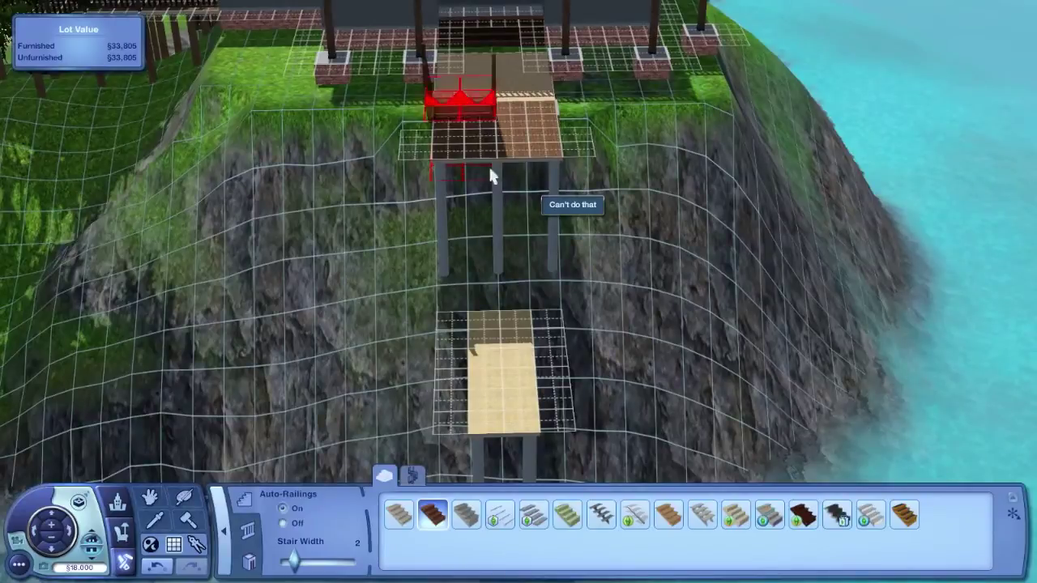
{"action": "key", "text": "comma"}
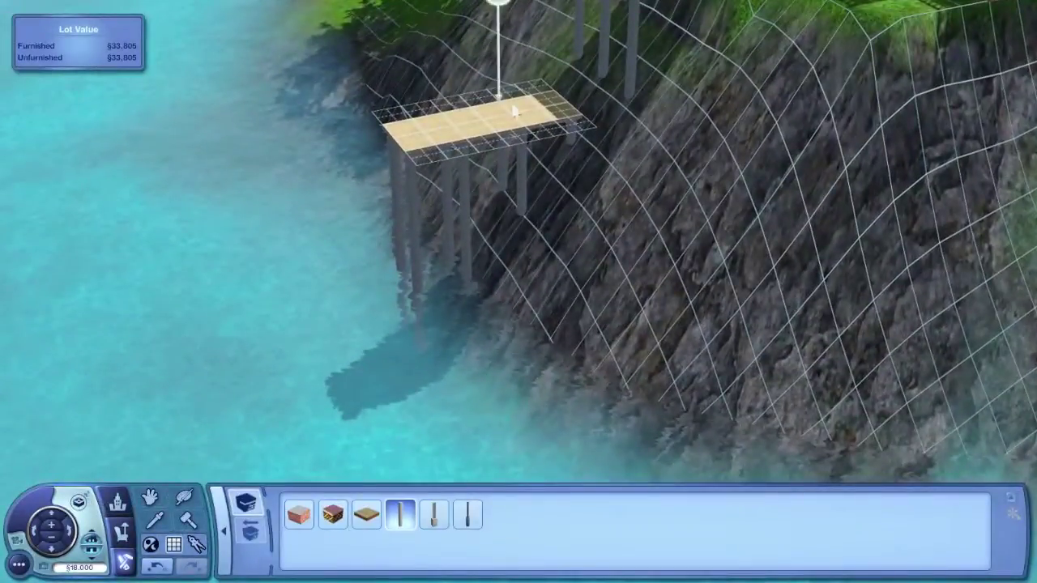
{"action": "left_click", "coordinate": [294, 371]}
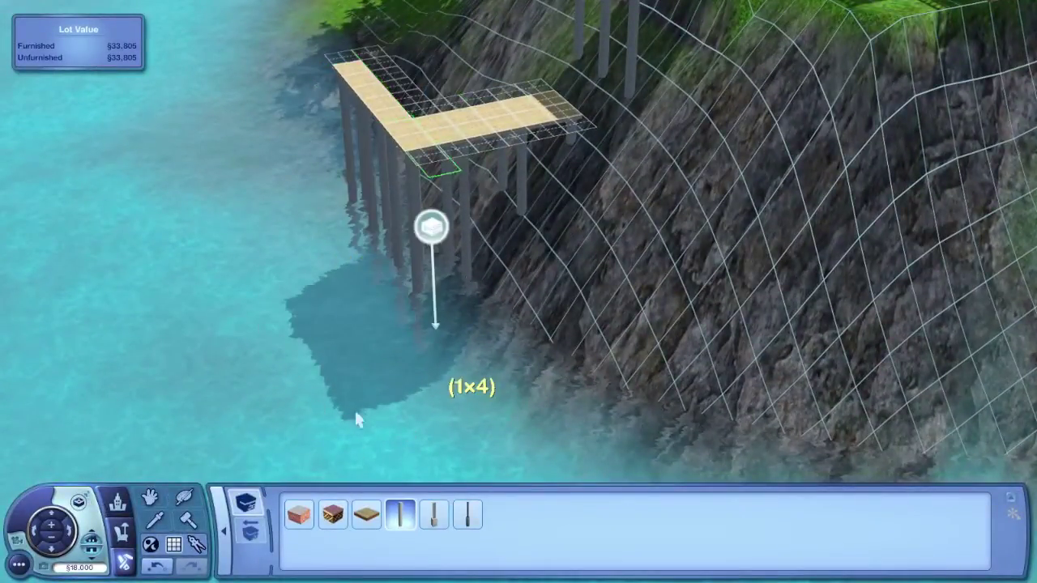
{"action": "left_click_drag", "start_coordinate": [356, 418], "coordinate": [375, 225]}
{"action": "key", "text": "comma"}
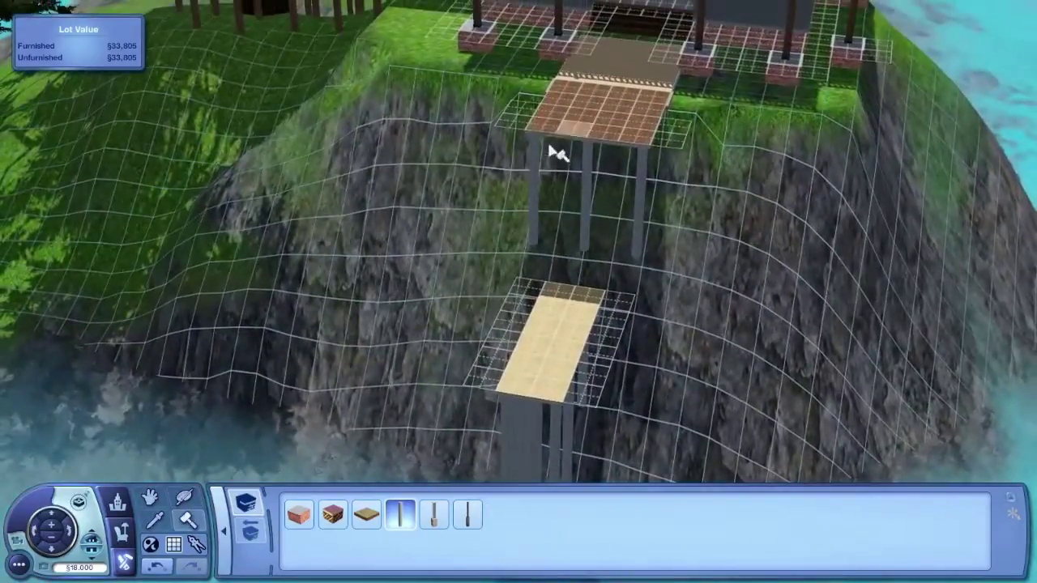
{"action": "left_click", "coordinate": [645, 34]}
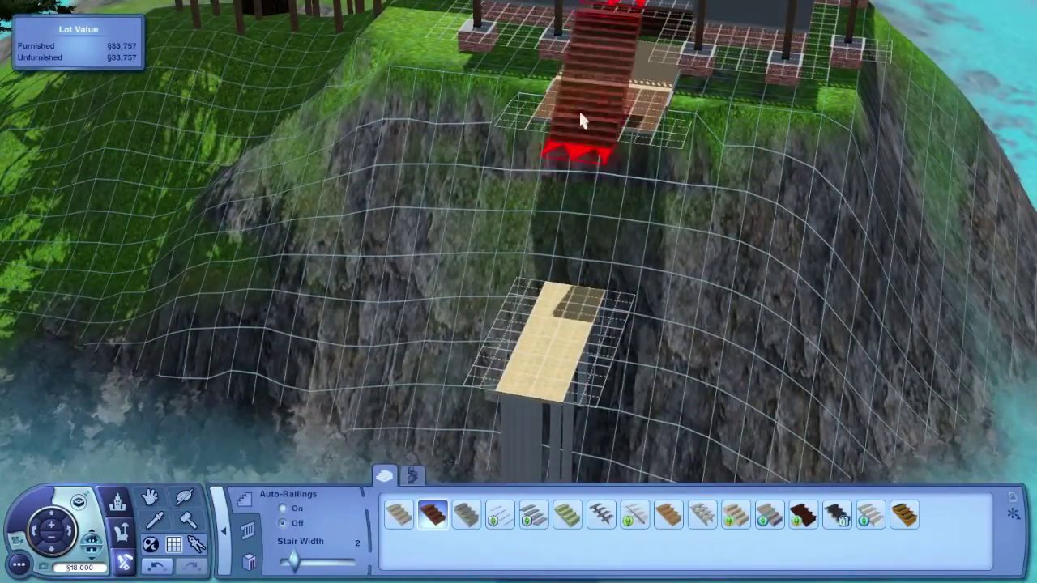
{"action": "scroll", "coordinate": [535, 409], "scroll_direction": "down", "scroll_amount": 2}
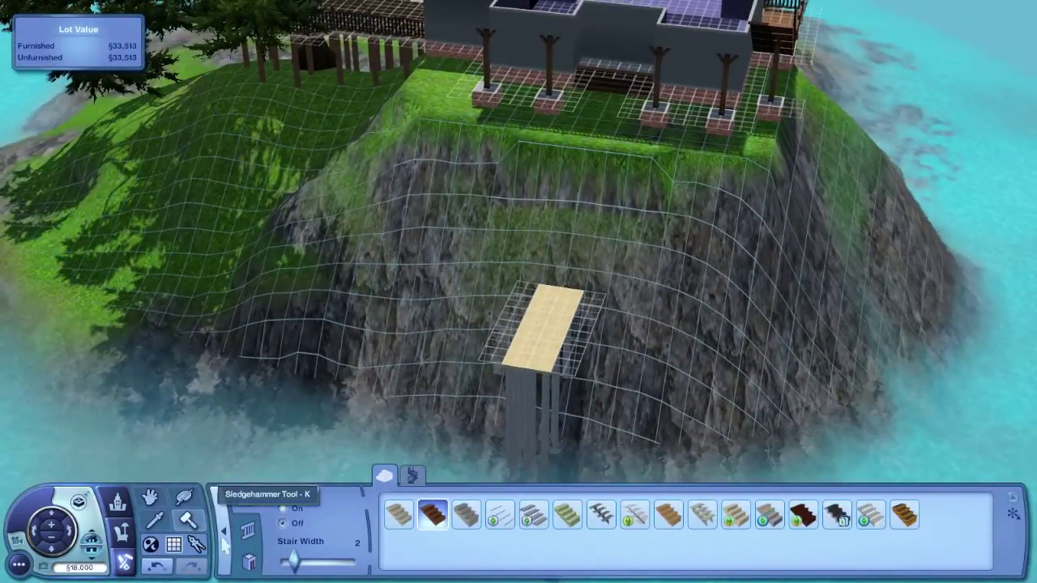
- Drag a long 3x15 pale pillared dock along the waterline at the cliff's base
{"action": "left_click", "coordinate": [398, 514]}
{"action": "scroll", "coordinate": [582, 186], "scroll_direction": "up", "scroll_amount": 2}
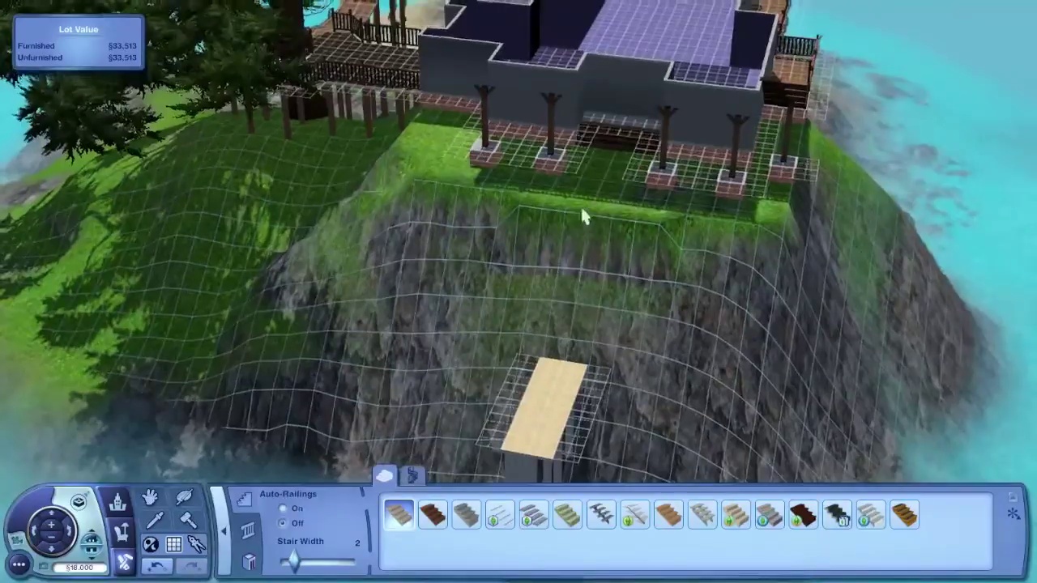
{"action": "key", "text": "s"}
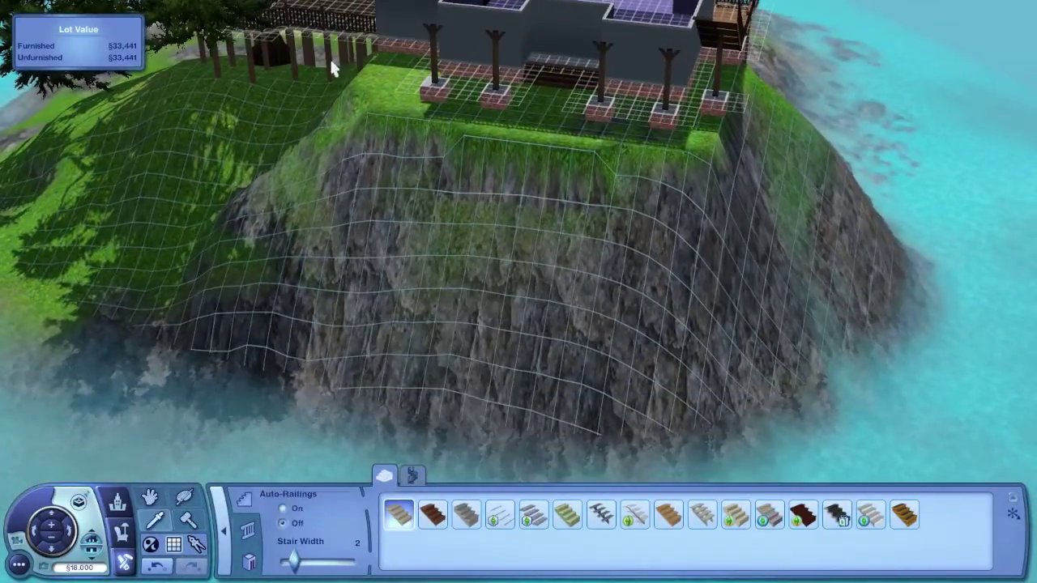
{"action": "left_click_drag", "start_coordinate": [381, 388], "coordinate": [446, 440]}
{"action": "mouse_move", "coordinate": [454, 397]}
{"action": "left_mouse_down"}
{"action": "mouse_move", "coordinate": [509, 458]}
{"action": "mouse_move", "coordinate": [570, 416]}
{"action": "mouse_move", "coordinate": [565, 438]}
{"action": "mouse_move", "coordinate": [738, 472]}
{"action": "left_mouse_up"}
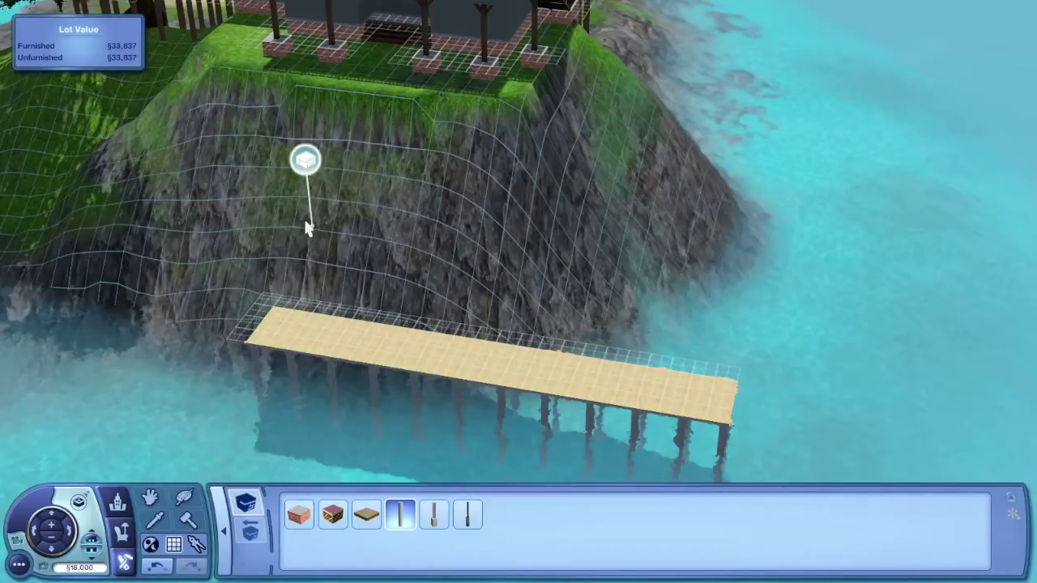
{"action": "left_click", "coordinate": [186, 496]}
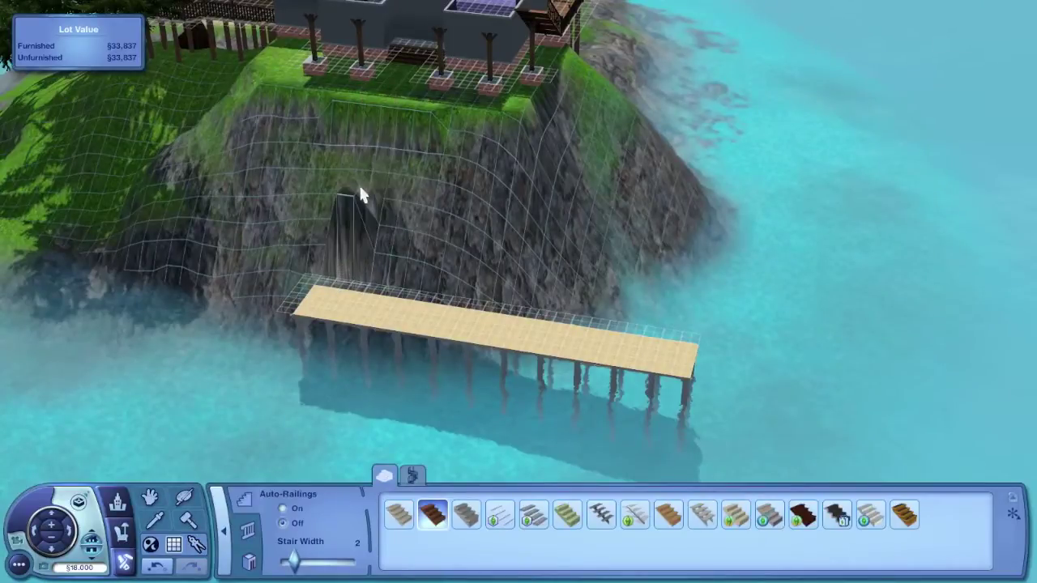
- Place a staircase descending from the clifftop patio down the cliff toward the dock
{"action": "left_click", "coordinate": [364, 199]}
{"action": "scroll", "coordinate": [364, 243], "scroll_direction": "up", "scroll_amount": 3}
{"action": "left_click", "coordinate": [224, 530]}
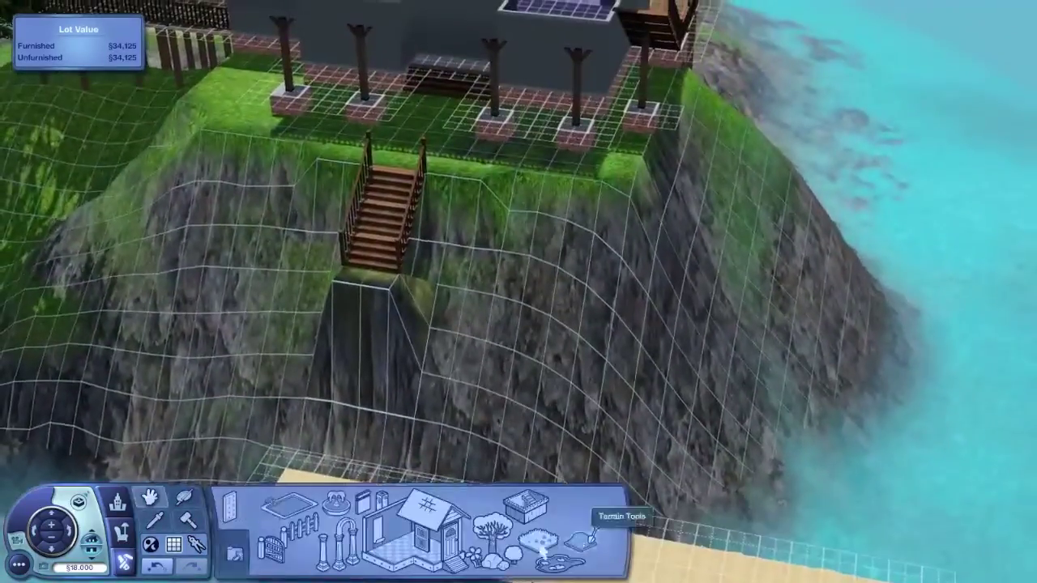
{"action": "left_click", "coordinate": [567, 526]}
{"action": "key", "text": "Escape"}
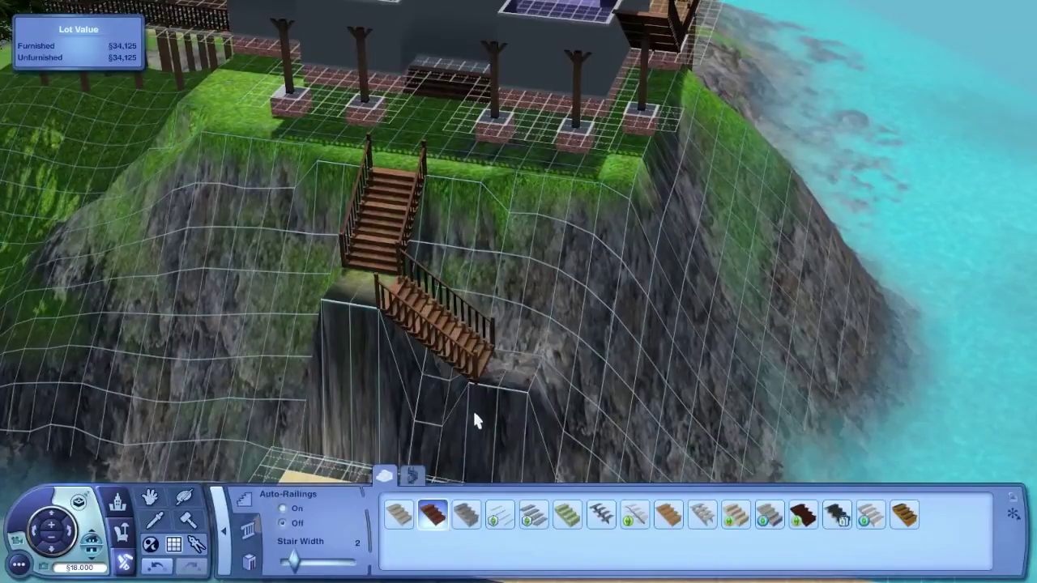
{"action": "scroll", "coordinate": [494, 437], "scroll_direction": "down", "scroll_amount": 3}
{"action": "left_click", "coordinate": [474, 395]}
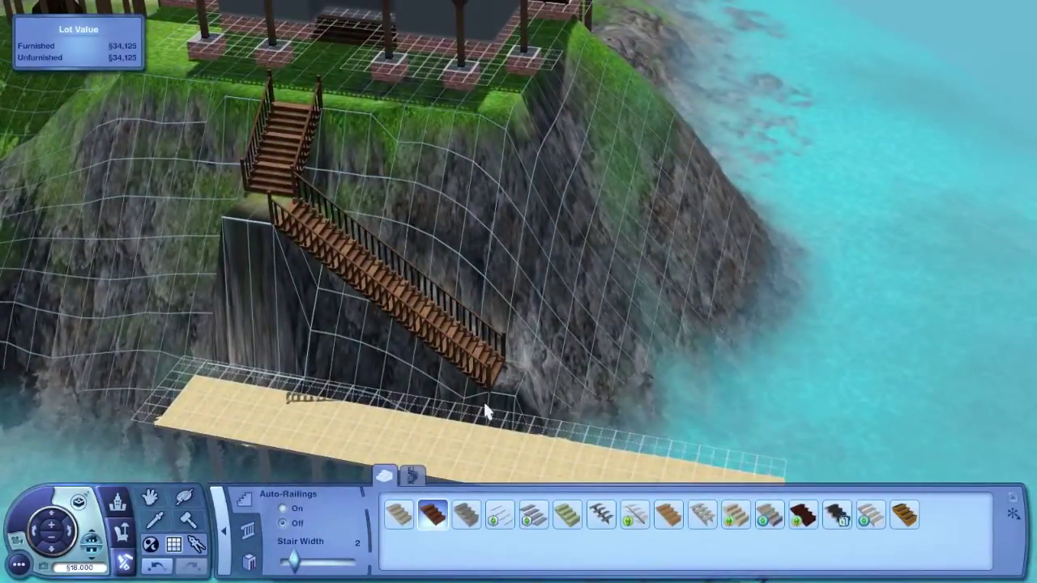
{"action": "scroll", "coordinate": [261, 451], "scroll_direction": "up", "scroll_amount": 3}
{"action": "scroll", "coordinate": [261, 451], "scroll_direction": "up", "scroll_amount": 3}
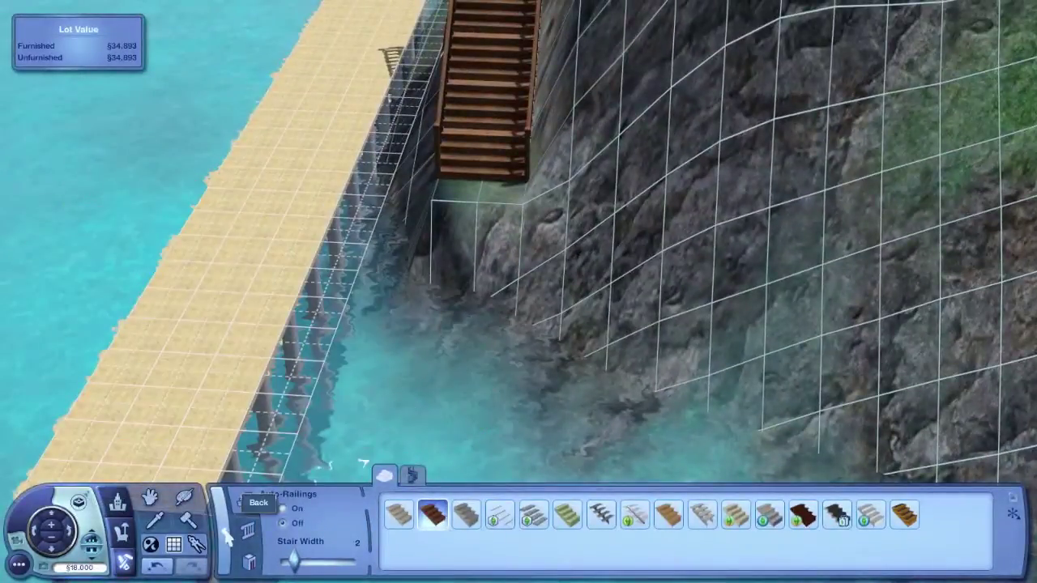
- Flatten the ground at the foot of the stairs and delete the floor tile there
{"action": "left_click", "coordinate": [226, 532]}
{"action": "left_click", "coordinate": [911, 518]}
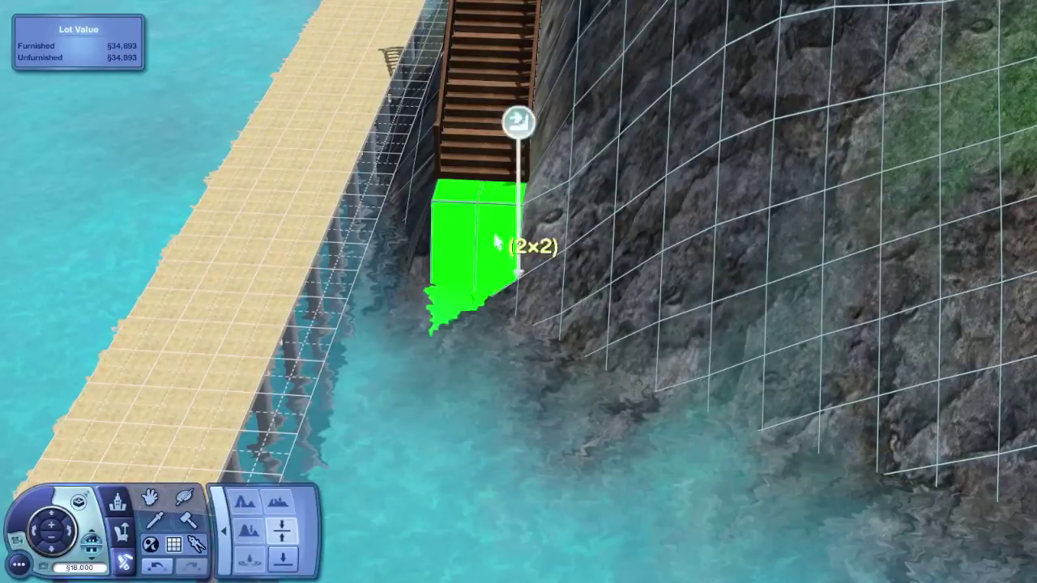
{"action": "left_click_drag", "start_coordinate": [458, 192], "coordinate": [381, 287]}
{"action": "left_click_drag", "start_coordinate": [420, 232], "coordinate": [315, 381]}
{"action": "scroll", "coordinate": [495, 270], "scroll_direction": "down", "scroll_amount": 4}
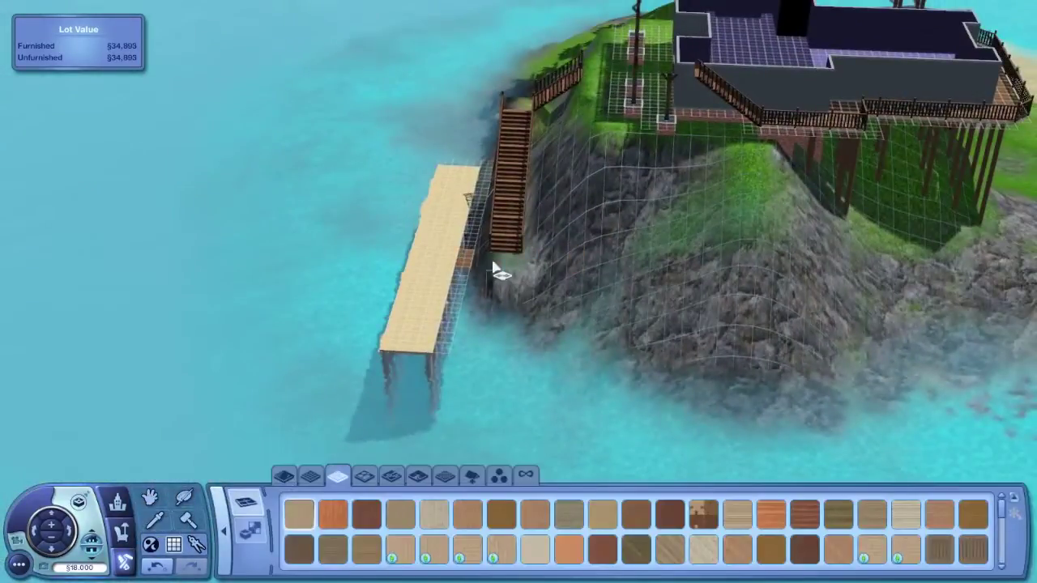
{"action": "scroll", "coordinate": [493, 268], "scroll_direction": "up", "scroll_amount": 5}
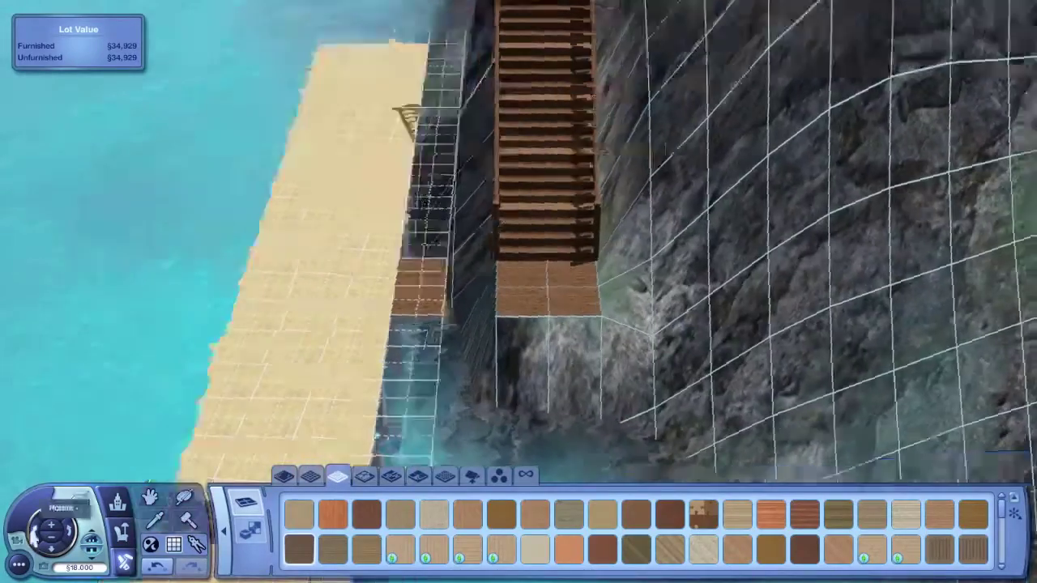
{"action": "left_click", "coordinate": [34, 536]}
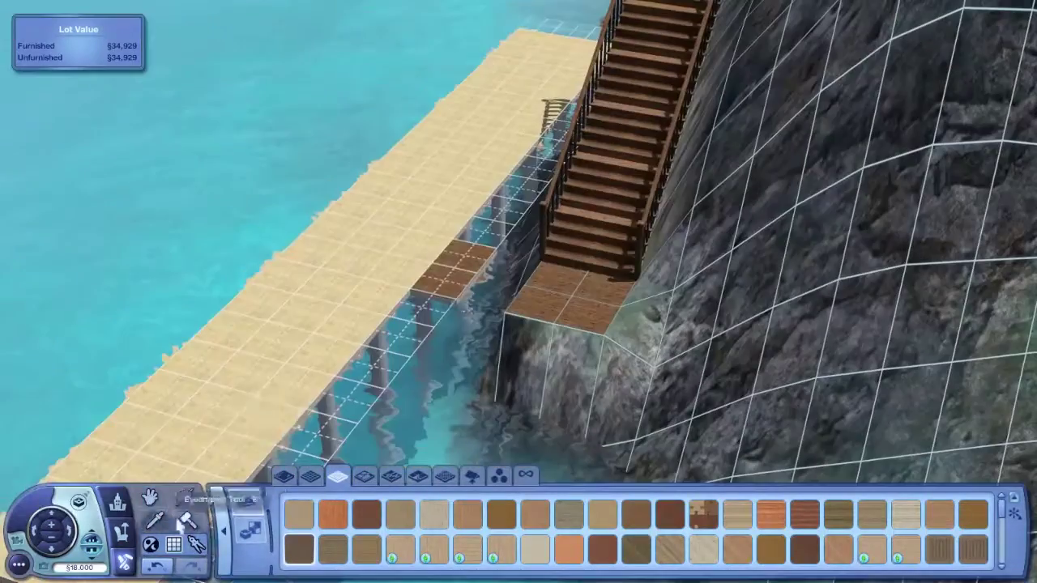
{"action": "left_click", "coordinate": [157, 567]}
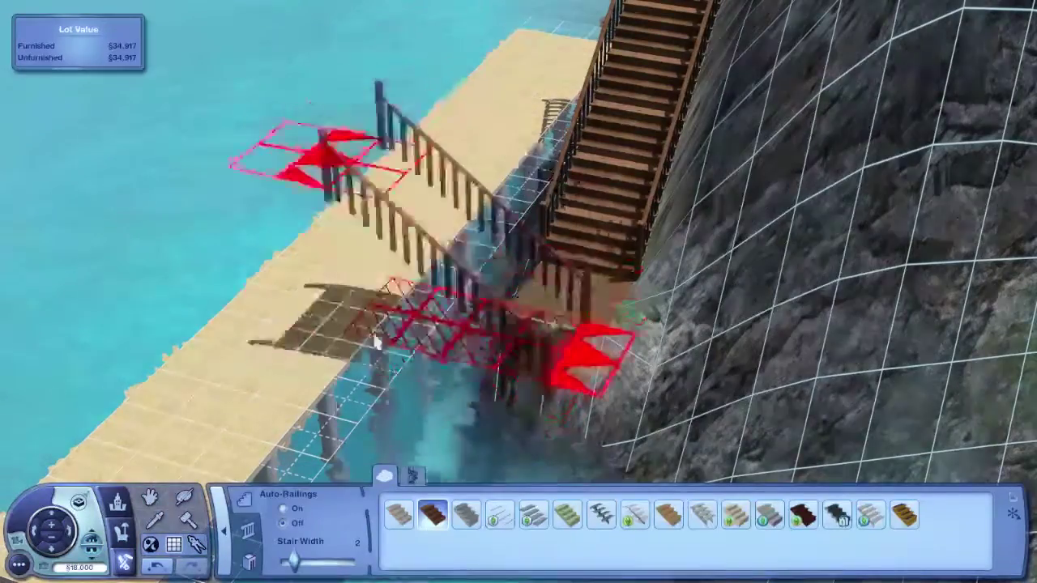
{"action": "scroll", "coordinate": [373, 324], "scroll_direction": "up", "scroll_amount": 2}
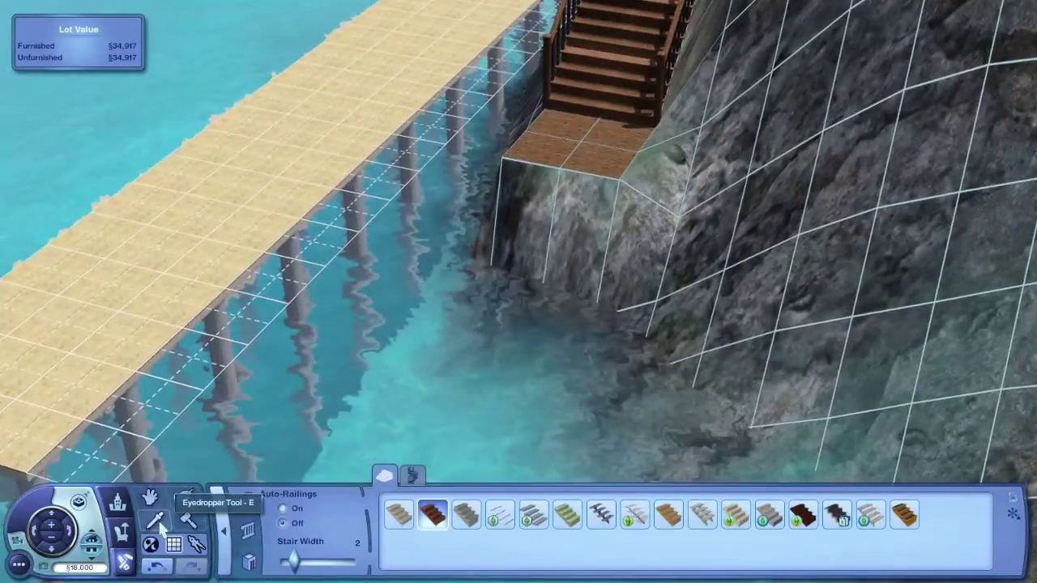
- Extend a 4x2 deck from the dock, apply constrainfloorelevation false, and set stair width to 1
{"action": "mouse_move", "coordinate": [289, 308]}
{"action": "left_mouse_down"}
{"action": "mouse_move", "coordinate": [459, 266]}
{"action": "mouse_move", "coordinate": [577, 365]}
{"action": "left_mouse_up"}
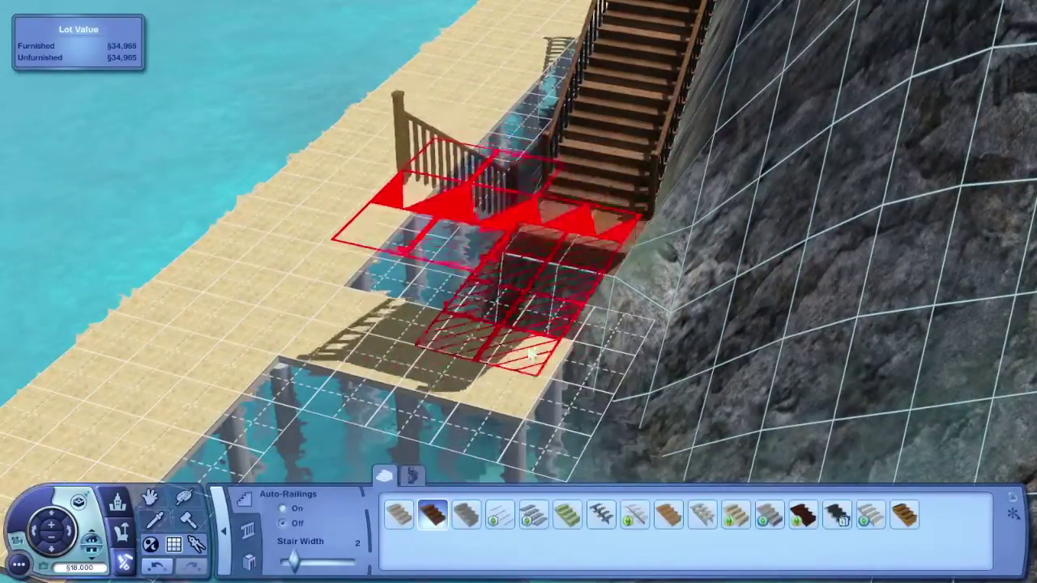
{"action": "key", "text": "ctrl+shift+c"}
{"action": "type", "text": "const"}
{"action": "type", "text": "vation false"}
{"action": "key", "text": "Return"}
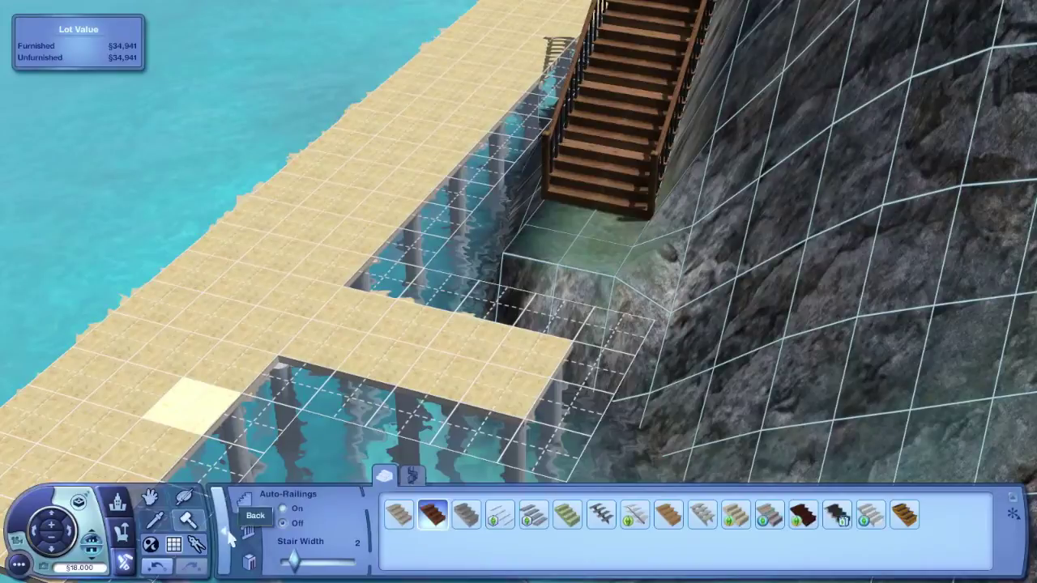
{"action": "left_click_drag", "start_coordinate": [293, 560], "coordinate": [283, 560]}
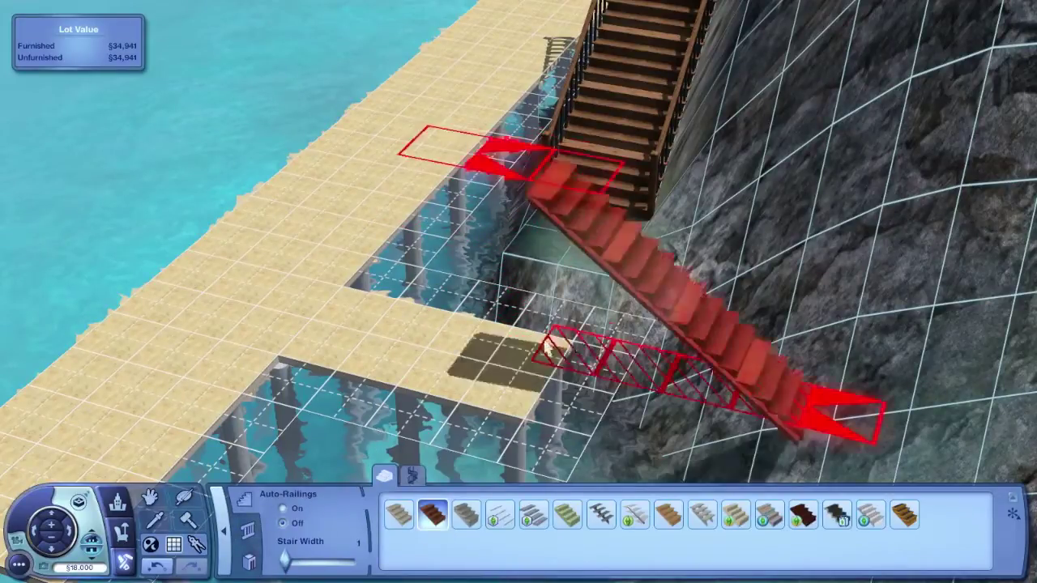
- Raise the terrain beside the deck, then undo the resulting spike
{"action": "key", "text": "comma"}
{"action": "key", "text": "comma"}
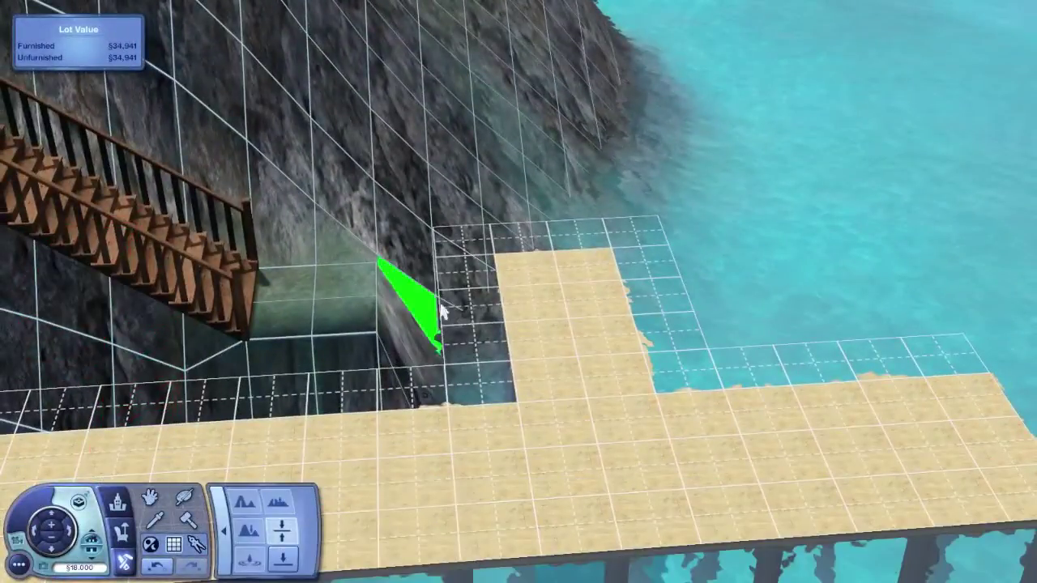
{"action": "left_click", "coordinate": [444, 385]}
{"action": "key", "text": "comma"}
{"action": "key", "text": "comma"}
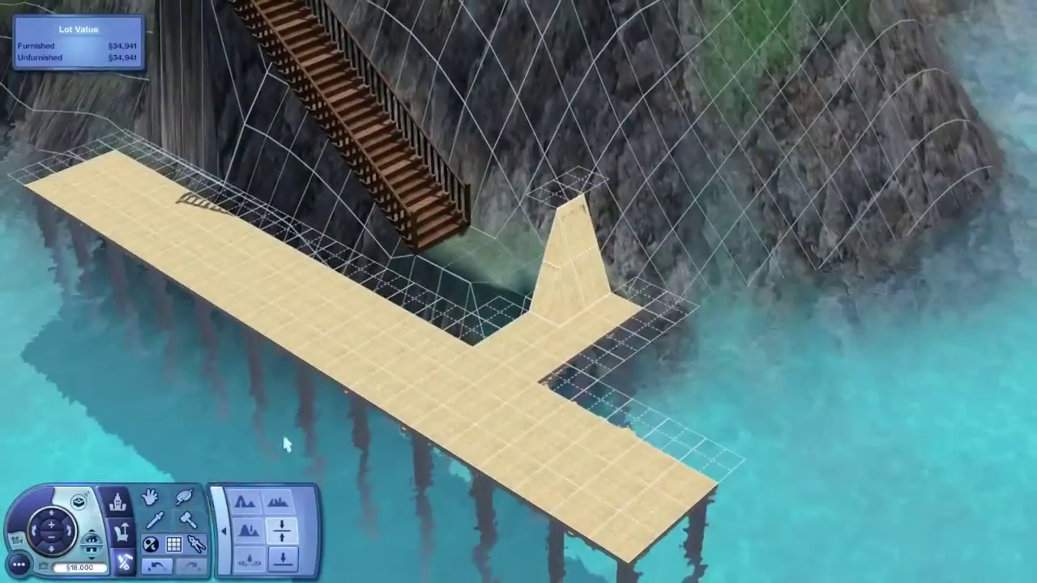
{"action": "left_click", "coordinate": [158, 567]}
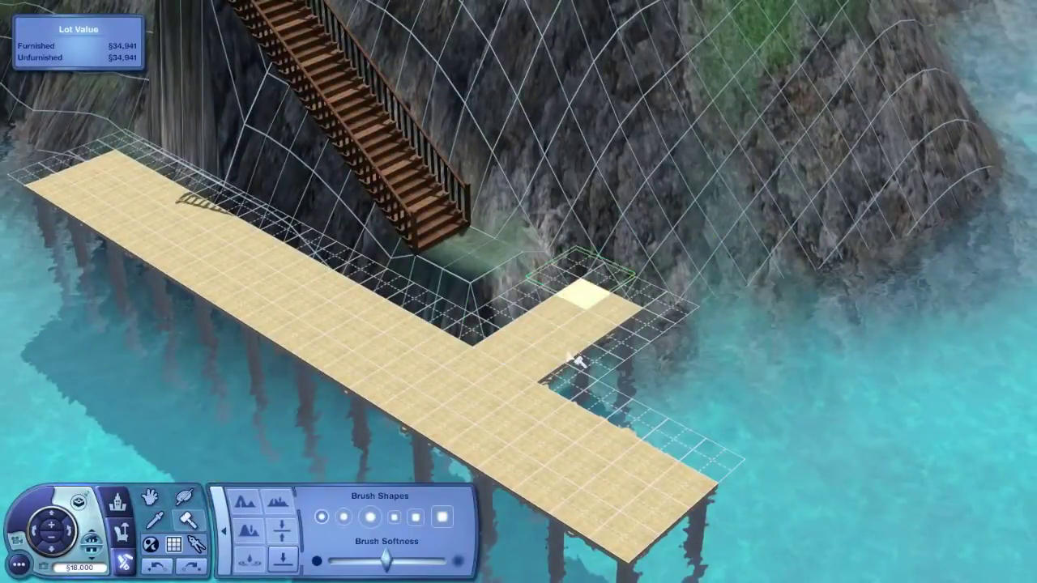
{"action": "scroll", "coordinate": [535, 421], "scroll_direction": "down", "scroll_amount": 2}
{"action": "left_click", "coordinate": [282, 528]}
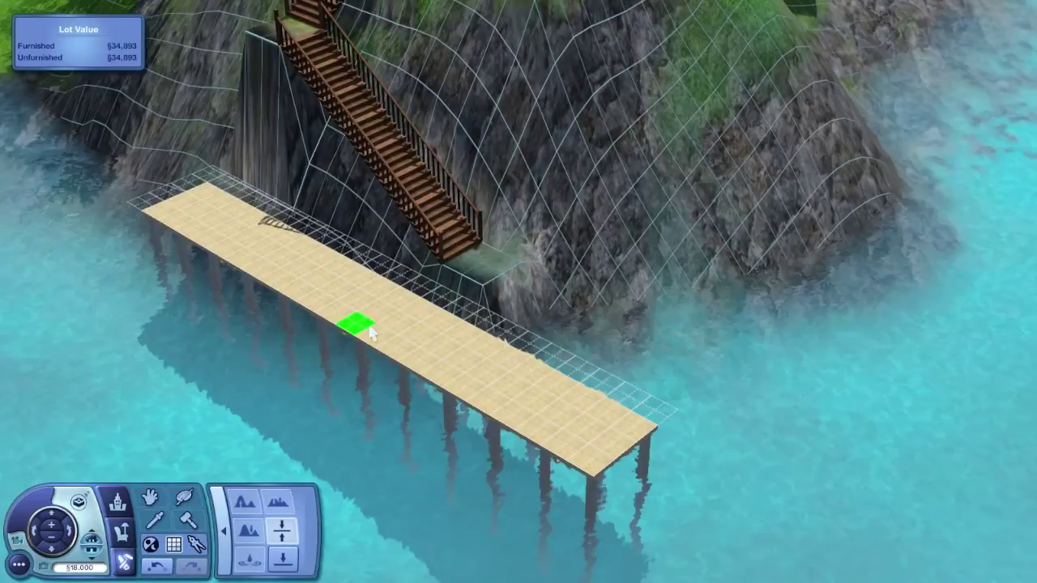
- Draw a short wall segment by the stair base
{"action": "scroll", "coordinate": [368, 332], "scroll_direction": "up", "scroll_amount": 3}
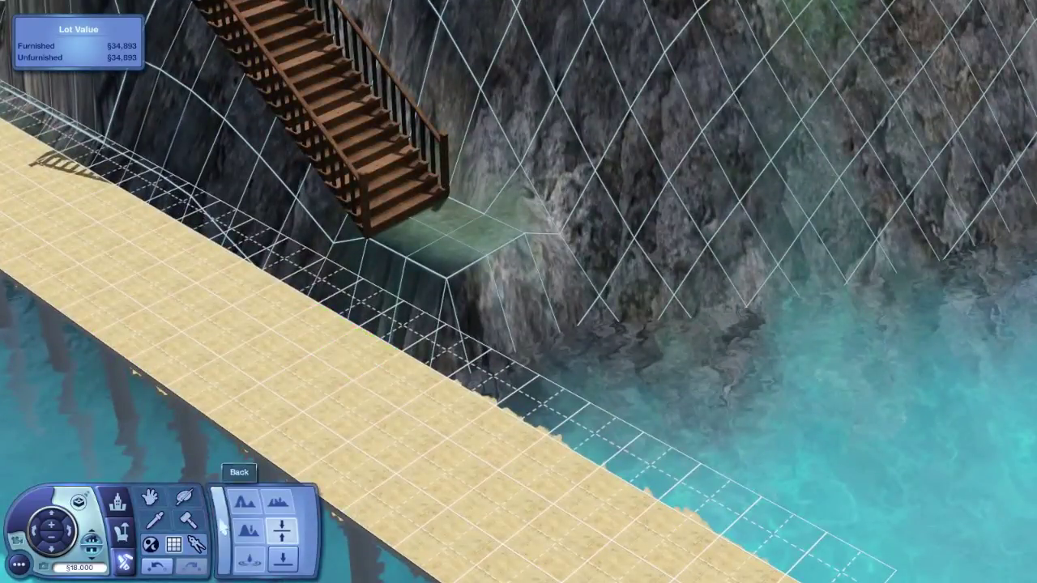
{"action": "left_click", "coordinate": [223, 525]}
{"action": "left_click", "coordinate": [393, 523]}
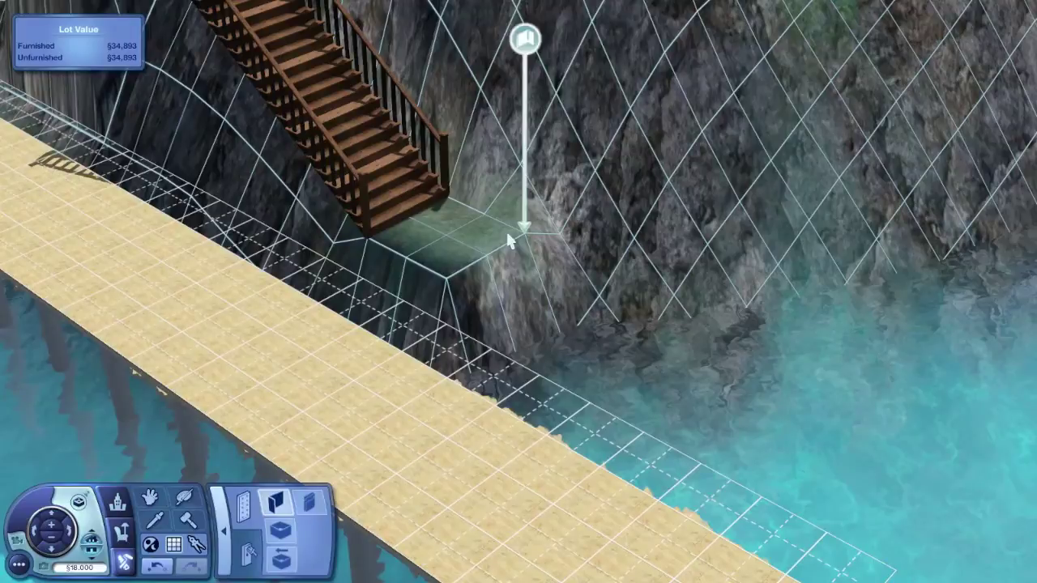
{"action": "left_click_drag", "start_coordinate": [510, 242], "coordinate": [386, 328]}
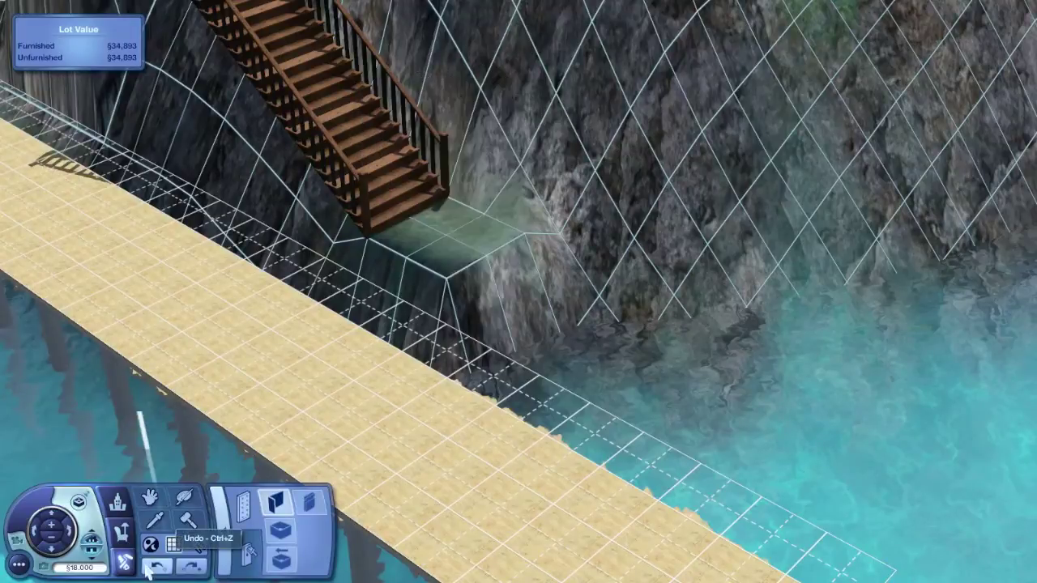
- Lay a 4x2 brick foundation beside the pier and cover it with sand-coloured floor
{"action": "left_click", "coordinate": [280, 530]}
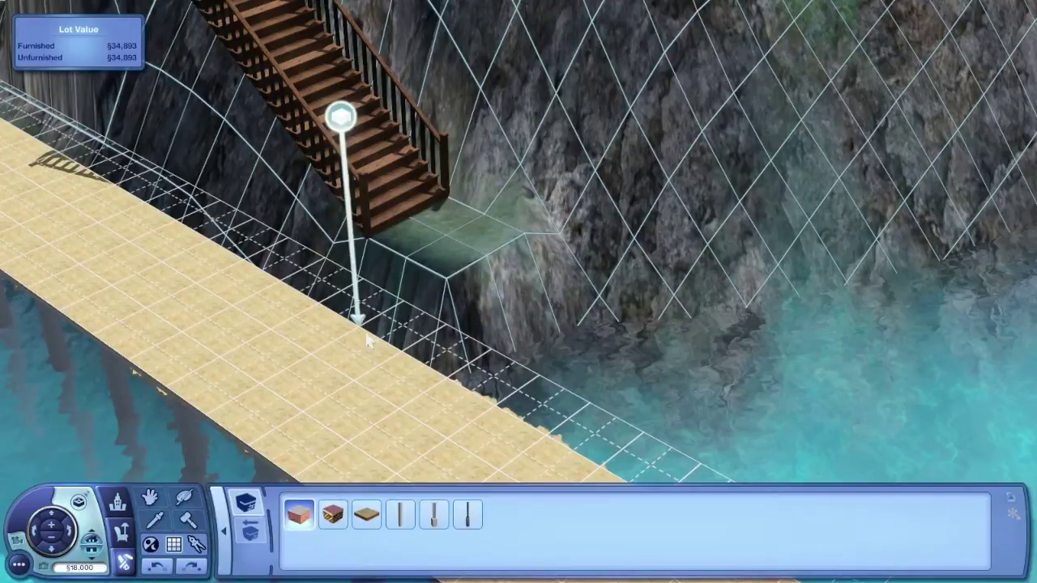
{"action": "key", "text": "e"}
{"action": "mouse_move", "coordinate": [376, 320]}
{"action": "left_mouse_down"}
{"action": "mouse_move", "coordinate": [424, 317]}
{"action": "mouse_move", "coordinate": [391, 279]}
{"action": "left_mouse_up"}
{"action": "left_click_drag", "start_coordinate": [515, 251], "coordinate": [628, 162]}
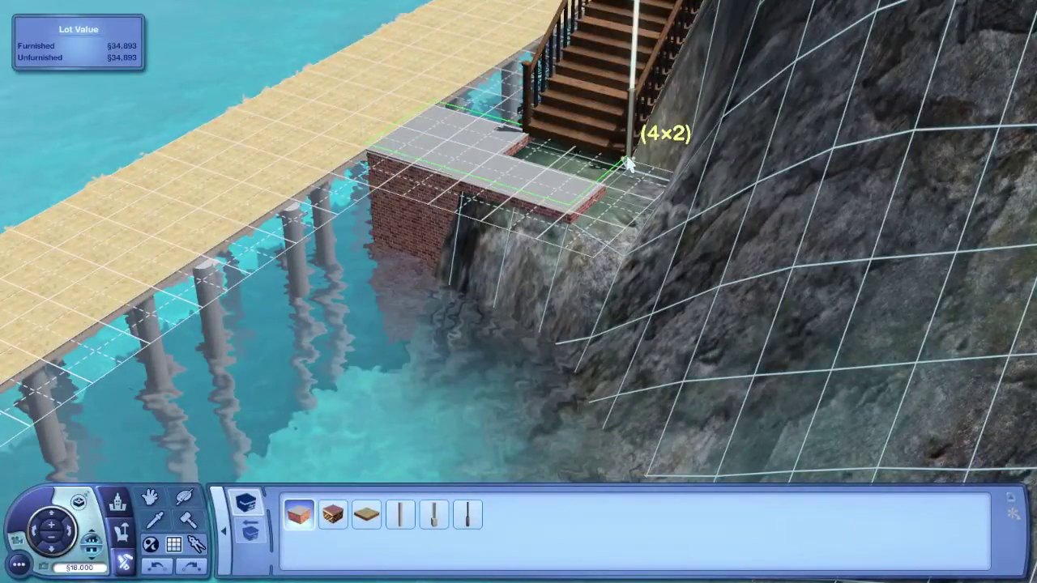
{"action": "left_click", "coordinate": [118, 504]}
{"action": "left_click", "coordinate": [414, 518]}
{"action": "mouse_move", "coordinate": [518, 139]}
{"action": "left_mouse_down"}
{"action": "mouse_move", "coordinate": [589, 180]}
{"action": "mouse_move", "coordinate": [440, 111]}
{"action": "left_mouse_up"}
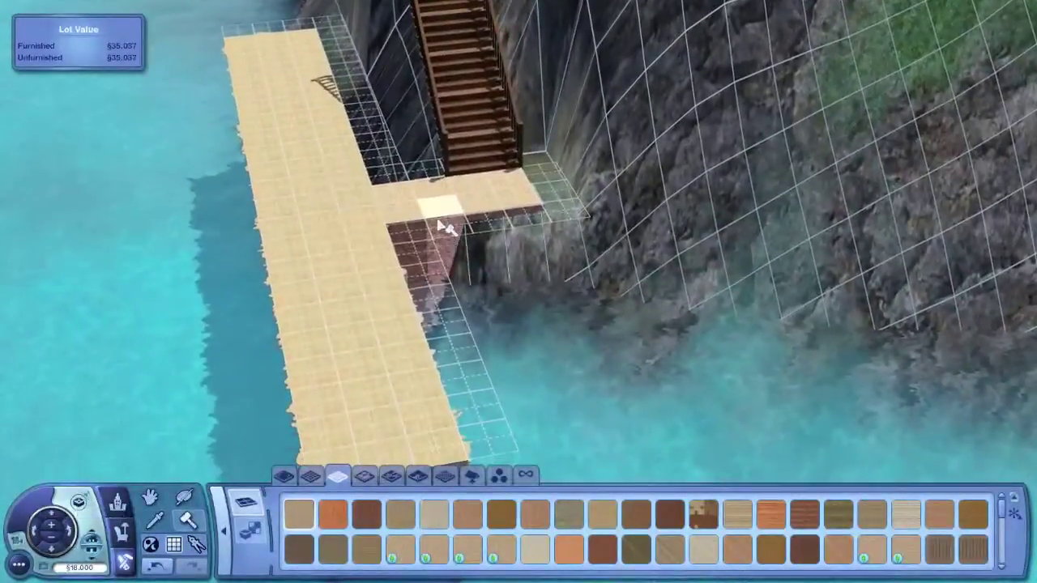
- Delete floor tiles at the foundation junction, then undo back to the flat floor joining the pier
{"action": "left_click", "coordinate": [440, 220], "text": "ctrl"}
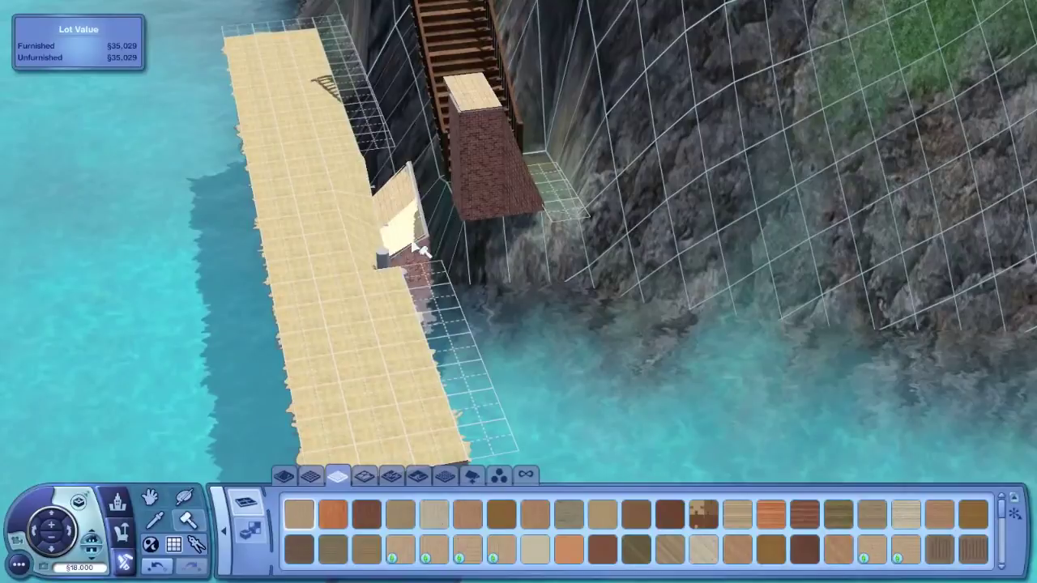
{"action": "left_click", "coordinate": [188, 520]}
{"action": "left_click", "coordinate": [474, 535]}
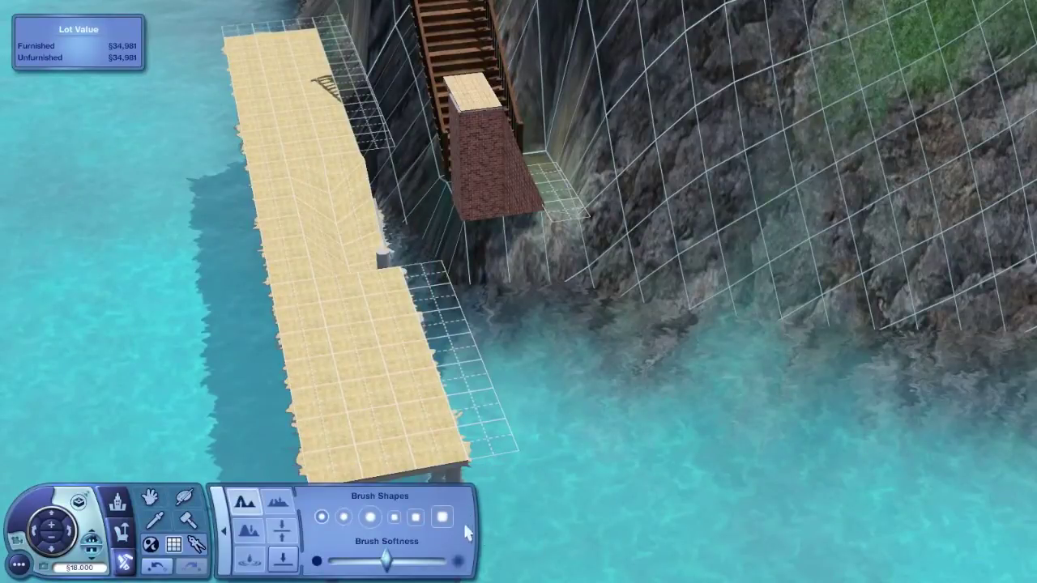
{"action": "left_click", "coordinate": [154, 567]}
{"action": "left_click", "coordinate": [154, 567]}
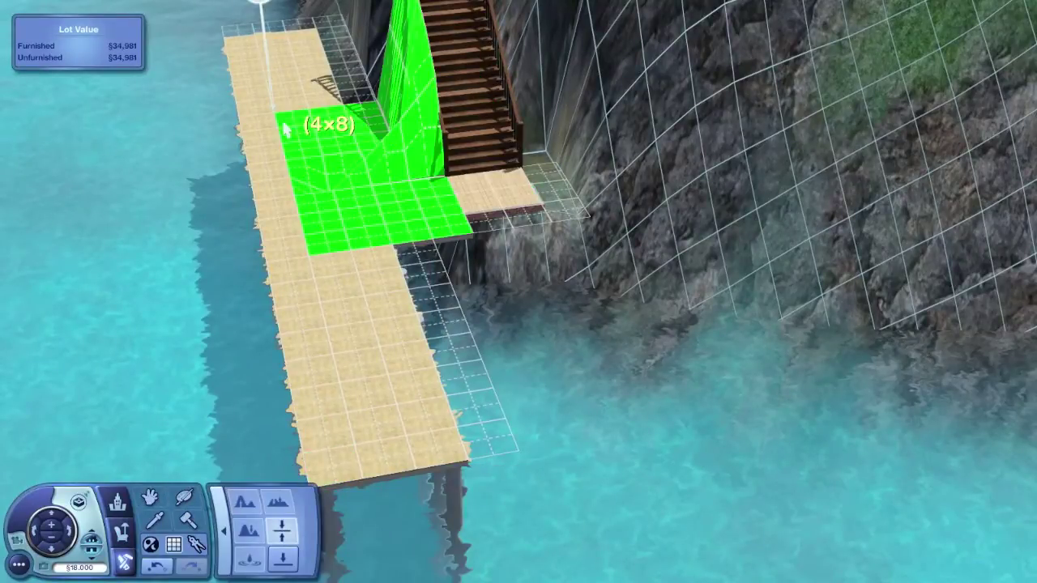
{"action": "left_click", "coordinate": [154, 567]}
{"action": "left_click", "coordinate": [154, 567]}
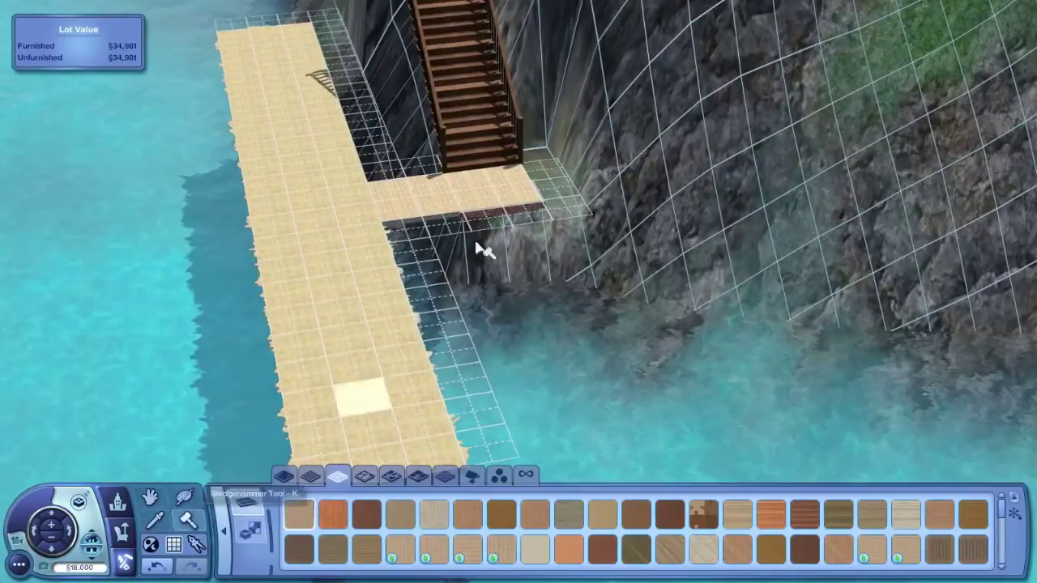
{"action": "key", "text": "ctrl+z"}
{"action": "key", "text": "ctrl+z"}
{"action": "key", "text": "ctrl+z"}
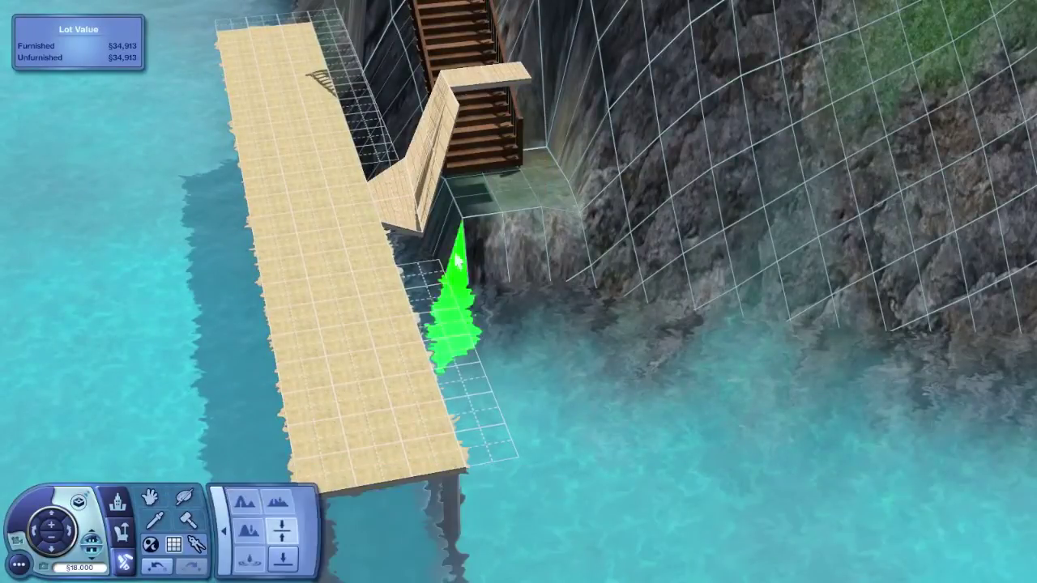
{"action": "key", "text": "ctrl+z"}
{"action": "key", "text": "ctrl+z"}
{"action": "key", "text": "ctrl+z"}
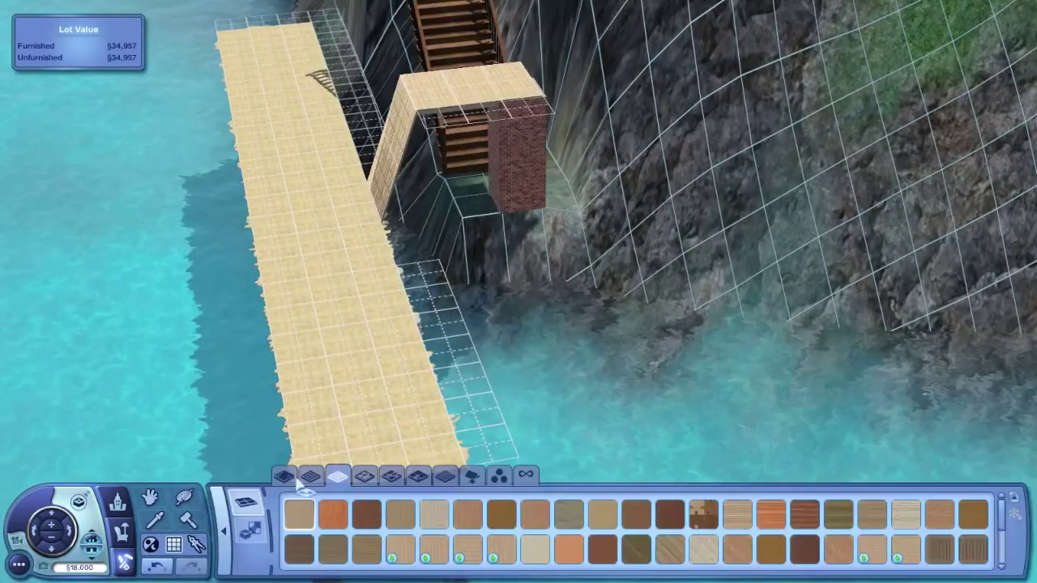
{"action": "key", "text": "ctrl+z"}
{"action": "key", "text": "ctrl+z"}
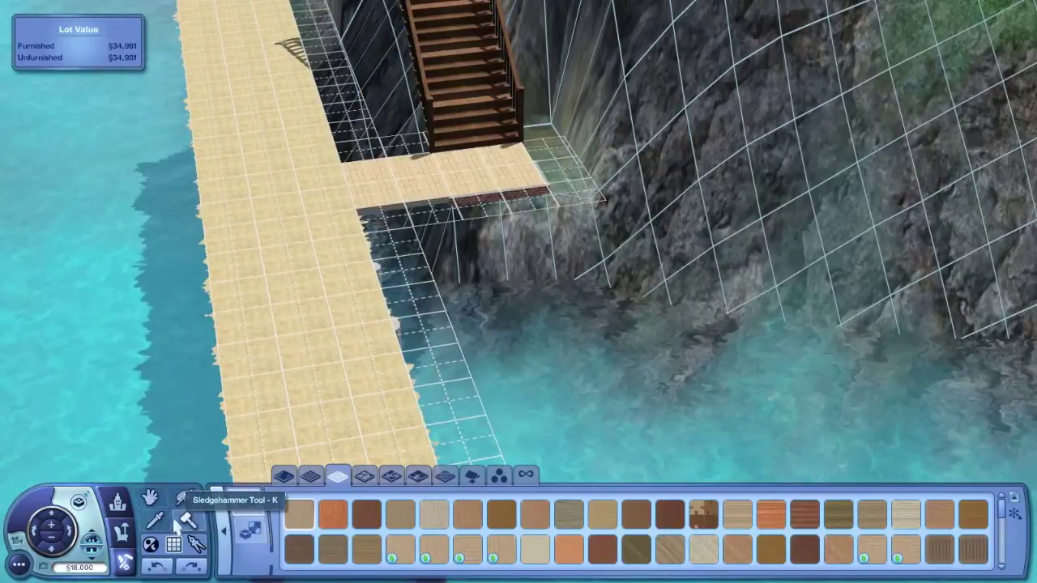
{"action": "key", "text": "ctrl+y"}
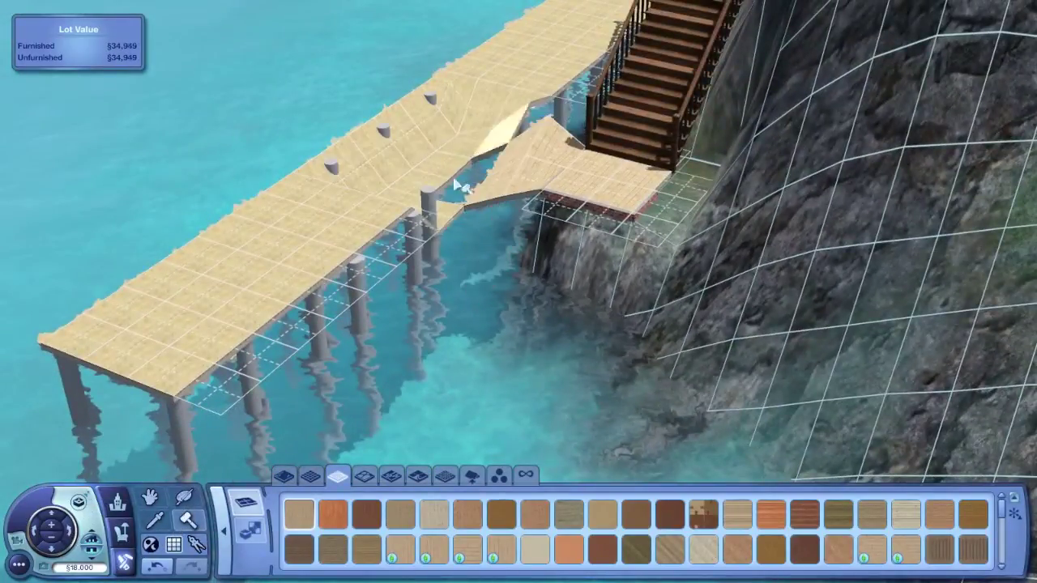
- Undo the tilted floor pieces and re-enable the floor-elevation constraint via the cheat console
{"action": "left_click", "coordinate": [251, 531]}
{"action": "left_click", "coordinate": [589, 549]}
{"action": "left_click", "coordinate": [156, 567]}
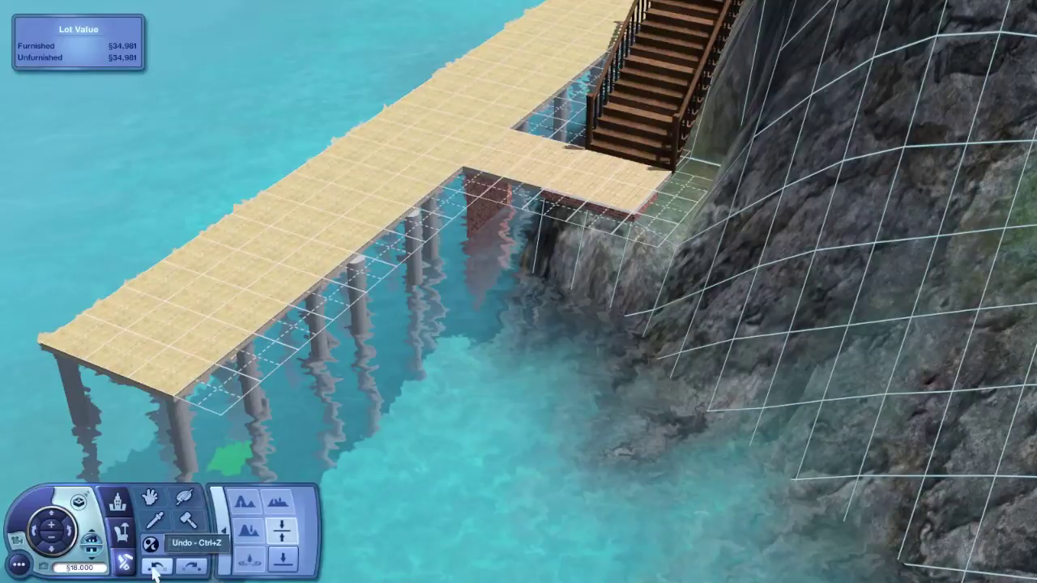
{"action": "key", "text": "ctrl+shift+c"}
{"action": "type", "text": "cons"}
{"action": "type", "text": " true"}
{"action": "key", "text": "Return"}
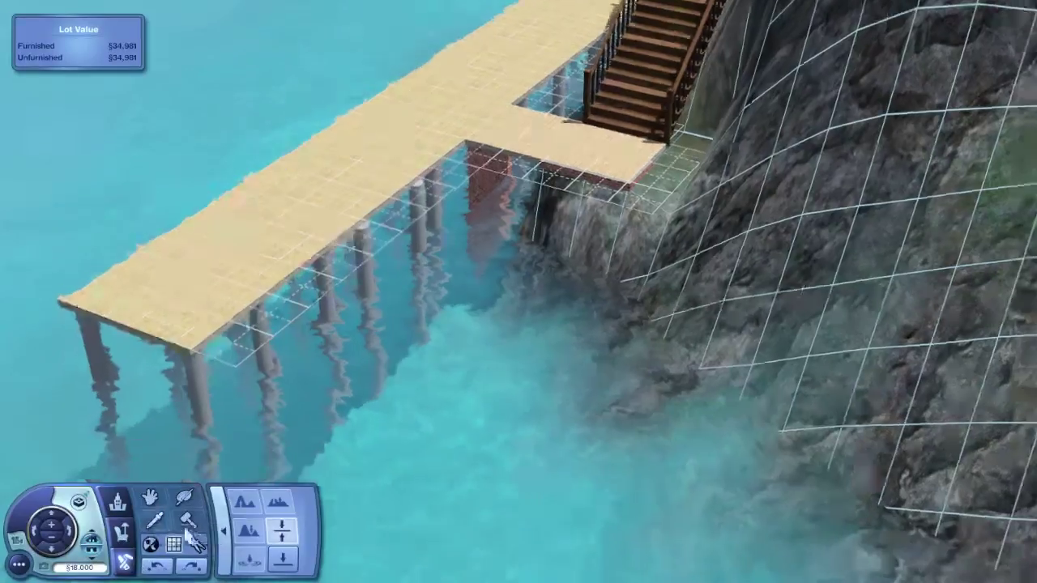
- Remove a stray deck floor tile and draw a new deck strip along the cliff base
{"action": "left_click", "coordinate": [245, 502]}
{"action": "left_click", "coordinate": [483, 156]}
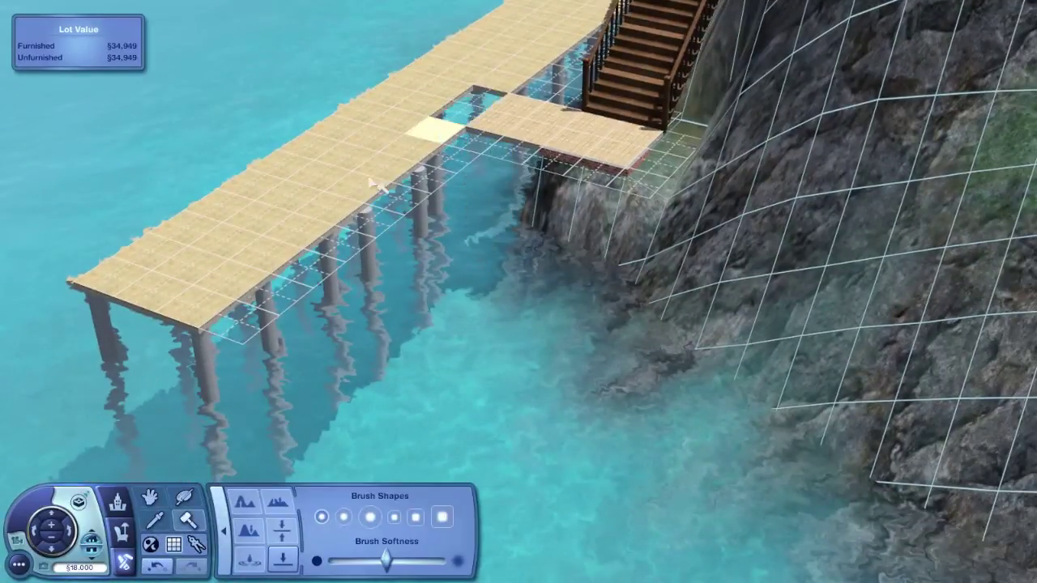
{"action": "left_click", "coordinate": [117, 502]}
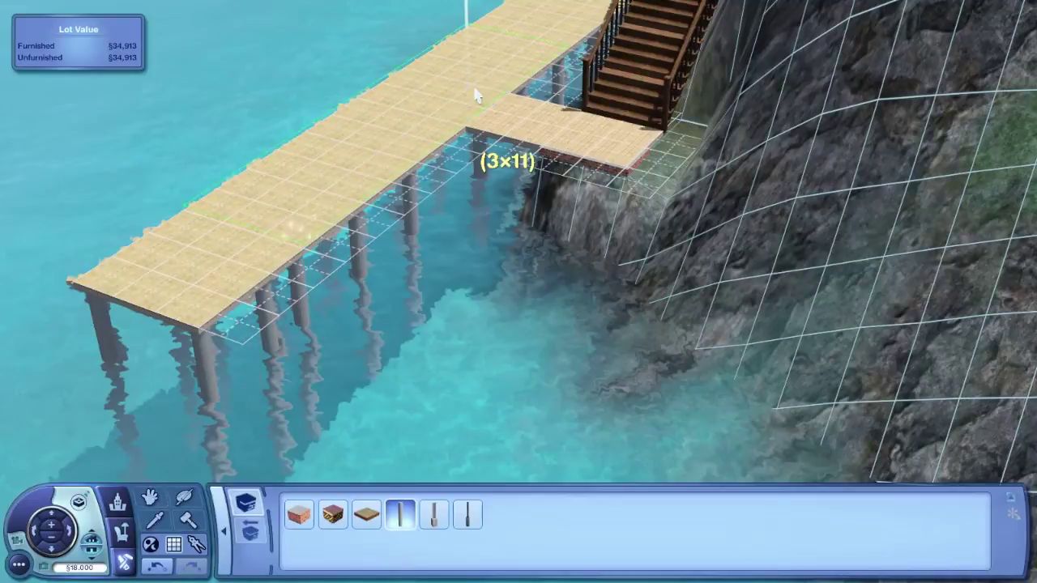
{"action": "mouse_move", "coordinate": [448, 138]}
{"action": "left_mouse_down"}
{"action": "mouse_move", "coordinate": [204, 405]}
{"action": "mouse_move", "coordinate": [517, 93]}
{"action": "mouse_move", "coordinate": [497, 74]}
{"action": "mouse_move", "coordinate": [470, 100]}
{"action": "left_mouse_up"}
- Paint the whole dock with brown tile flooring
{"action": "left_click", "coordinate": [35, 540]}
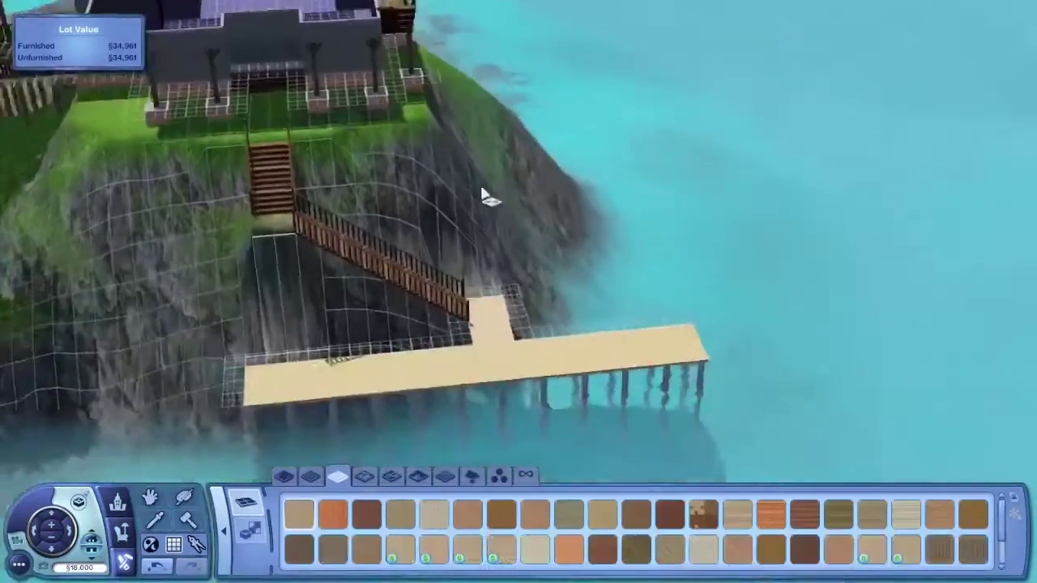
{"action": "scroll", "coordinate": [484, 197], "scroll_direction": "down", "scroll_amount": 3}
{"action": "left_click", "coordinate": [447, 224], "text": "shift"}
{"action": "scroll", "coordinate": [248, 122], "scroll_direction": "up", "scroll_amount": 5}
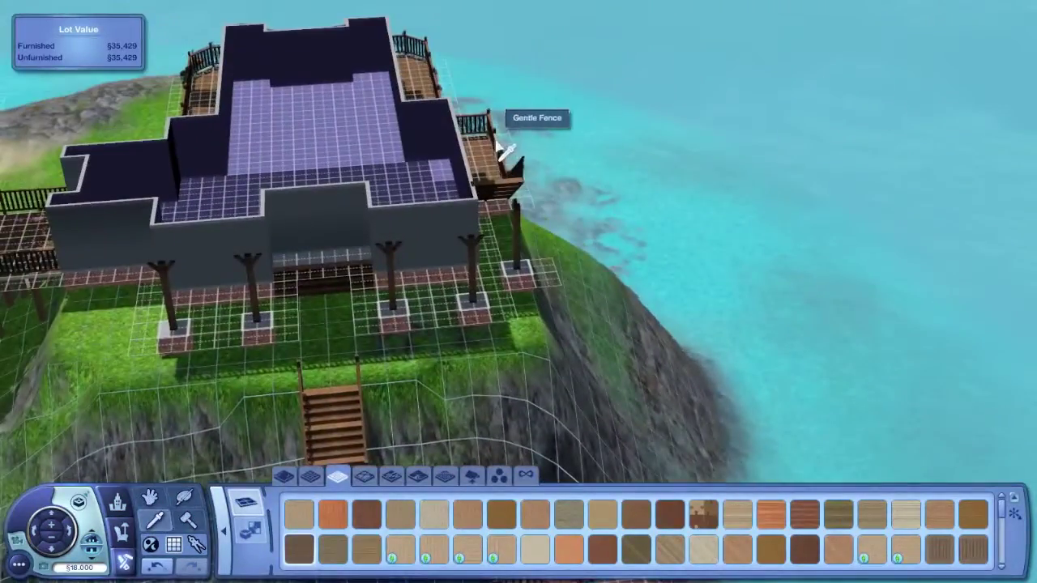
- Add dark railings along the deck edge on both sides of the stair foot
{"action": "left_click", "coordinate": [510, 116]}
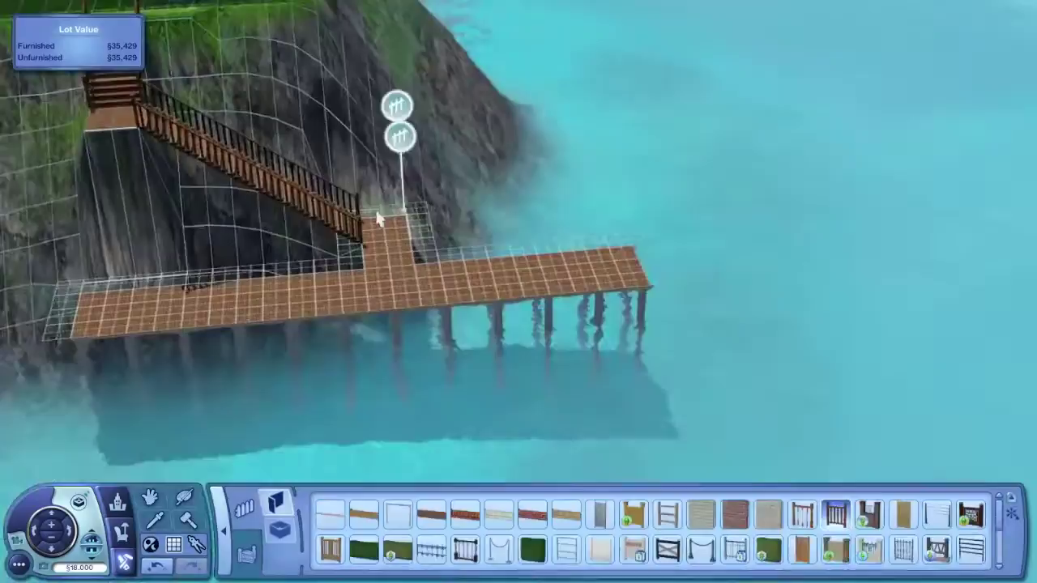
{"action": "left_click", "coordinate": [402, 191]}
{"action": "left_click_drag", "start_coordinate": [414, 231], "coordinate": [598, 218]}
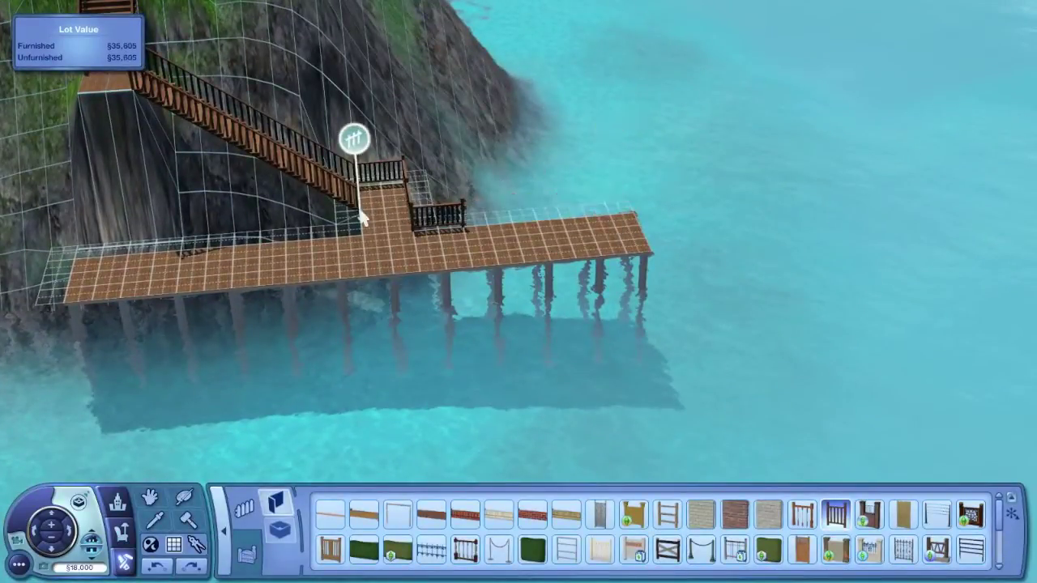
{"action": "left_click_drag", "start_coordinate": [362, 219], "coordinate": [315, 231]}
{"action": "key", "text": "a"}
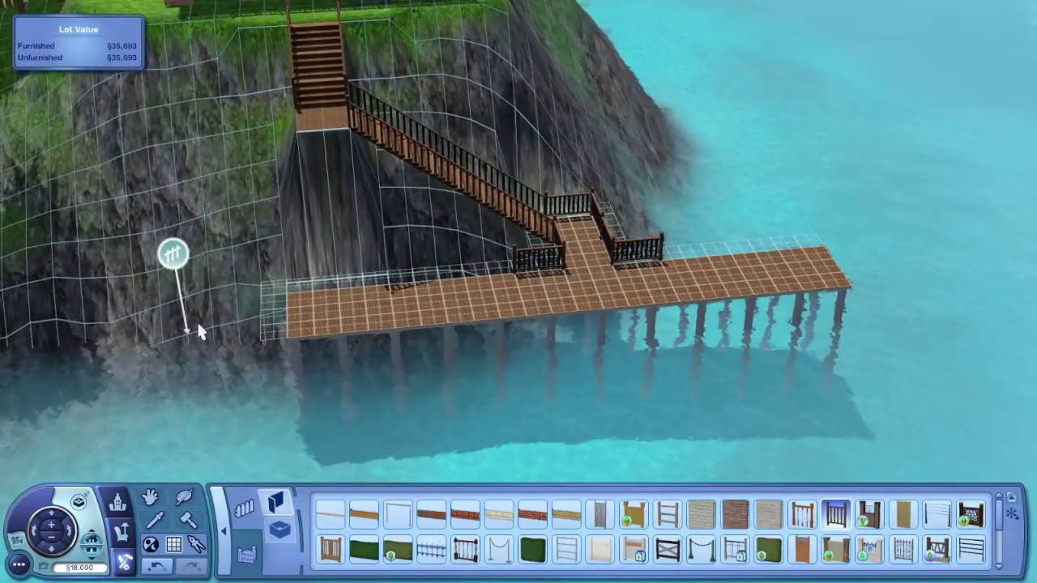
- Turn off the floor-elevation constraint with the constrainfloorelevation false cheat
{"action": "left_click", "coordinate": [243, 555]}
{"action": "key", "text": "ctrl+shift+c"}
{"action": "type", "text": "constrainfloorelevation false"}
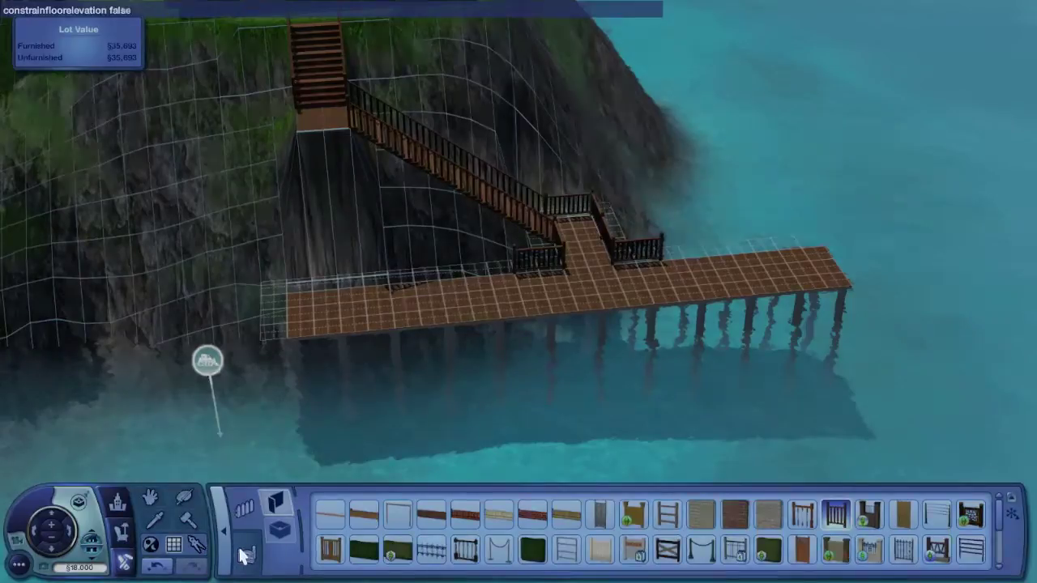
{"action": "key", "text": "Return"}
{"action": "left_click", "coordinate": [259, 559]}
- Reshape the cliff wall below the stairs with the terrain brush
{"action": "scroll", "coordinate": [379, 281], "scroll_direction": "up", "scroll_amount": 2}
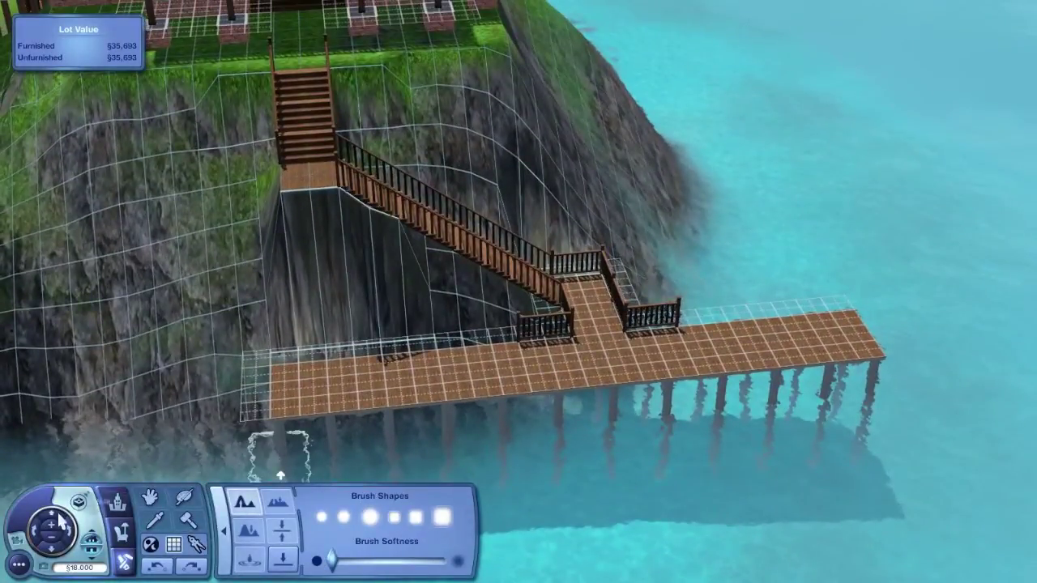
{"action": "scroll", "coordinate": [251, 431], "scroll_direction": "up", "scroll_amount": 2}
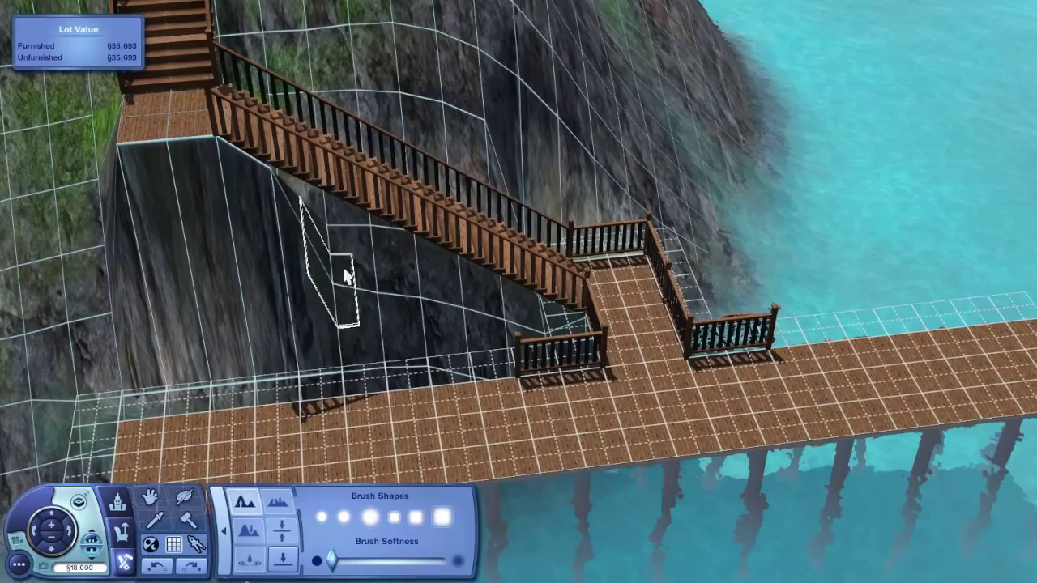
{"action": "left_click", "coordinate": [344, 276]}
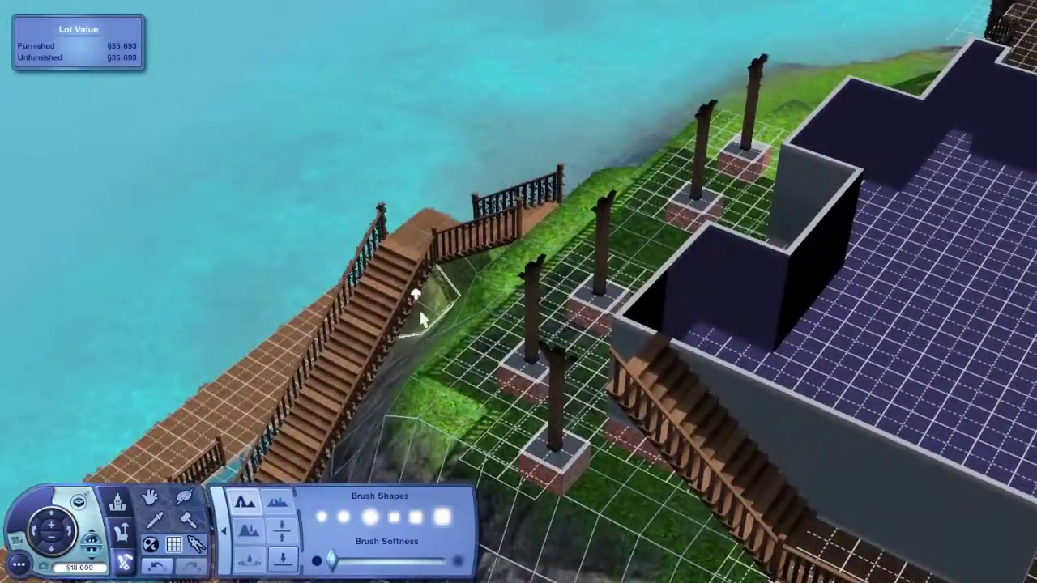
- Sledgehammer the pier tiles and railing left of the stair foot
{"action": "left_click", "coordinate": [34, 530]}
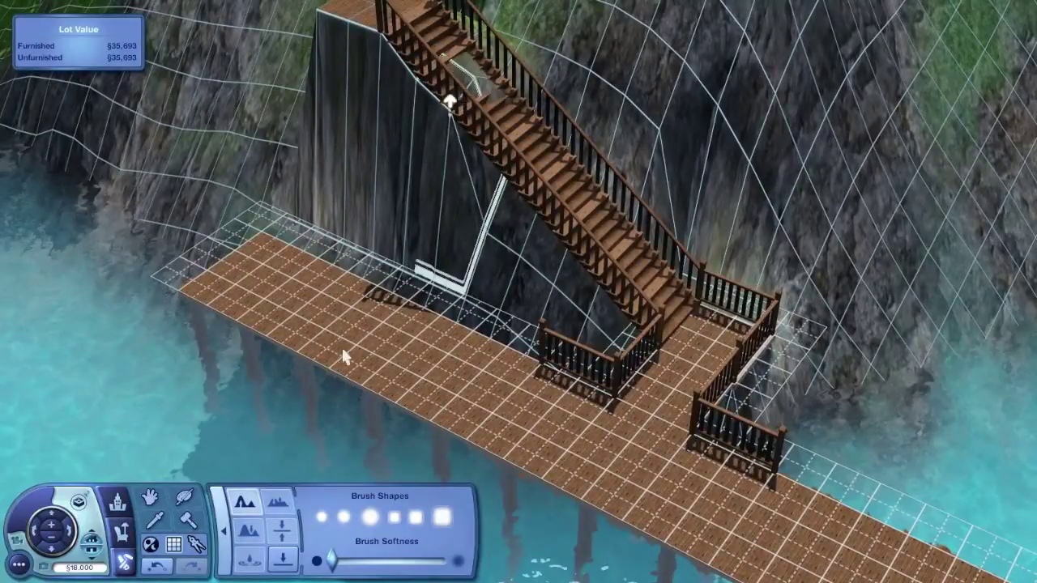
{"action": "key", "text": "e"}
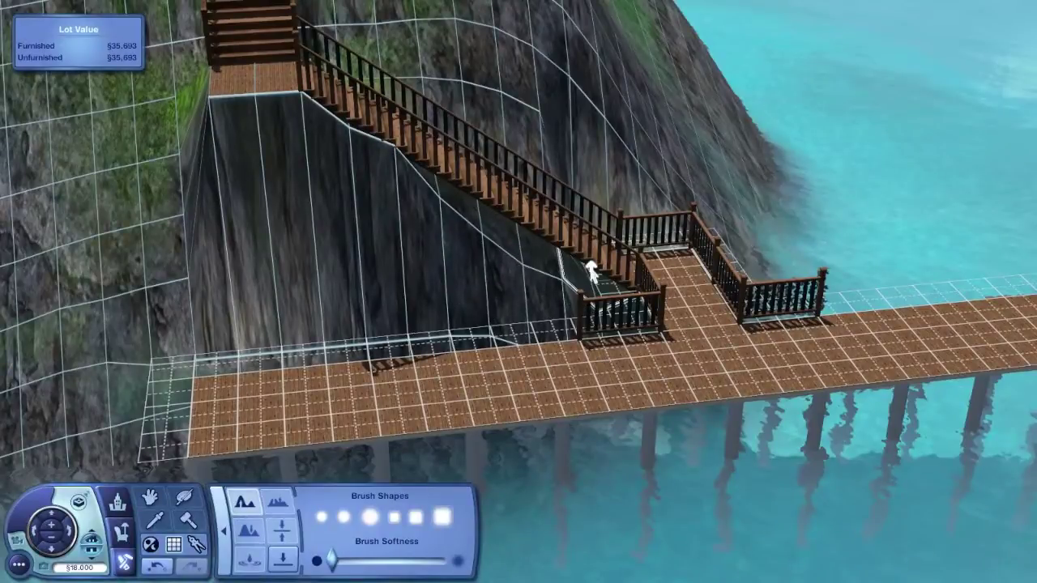
{"action": "key", "text": "e"}
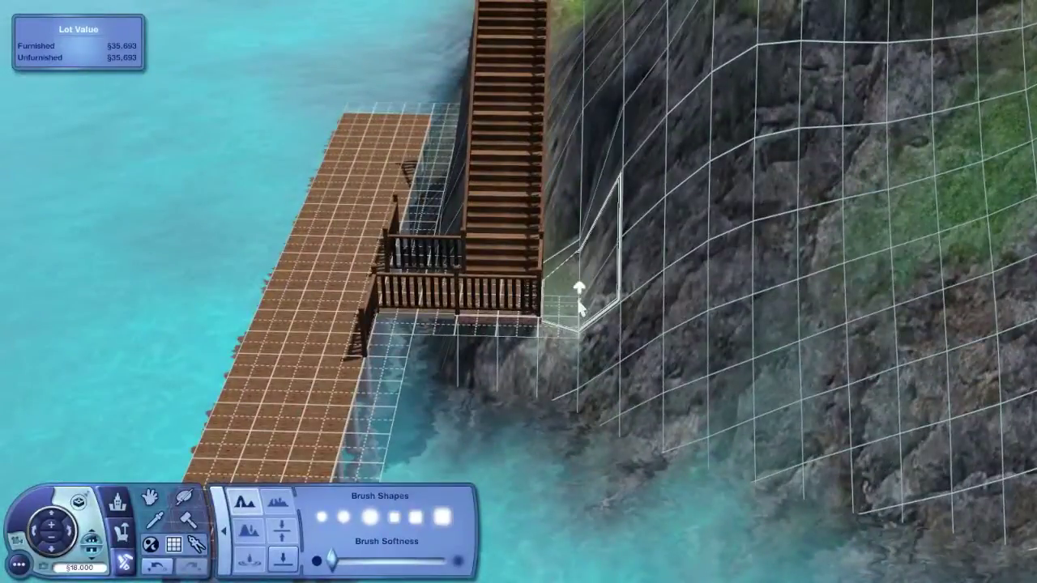
{"action": "scroll", "coordinate": [575, 304], "scroll_direction": "up", "scroll_amount": 2}
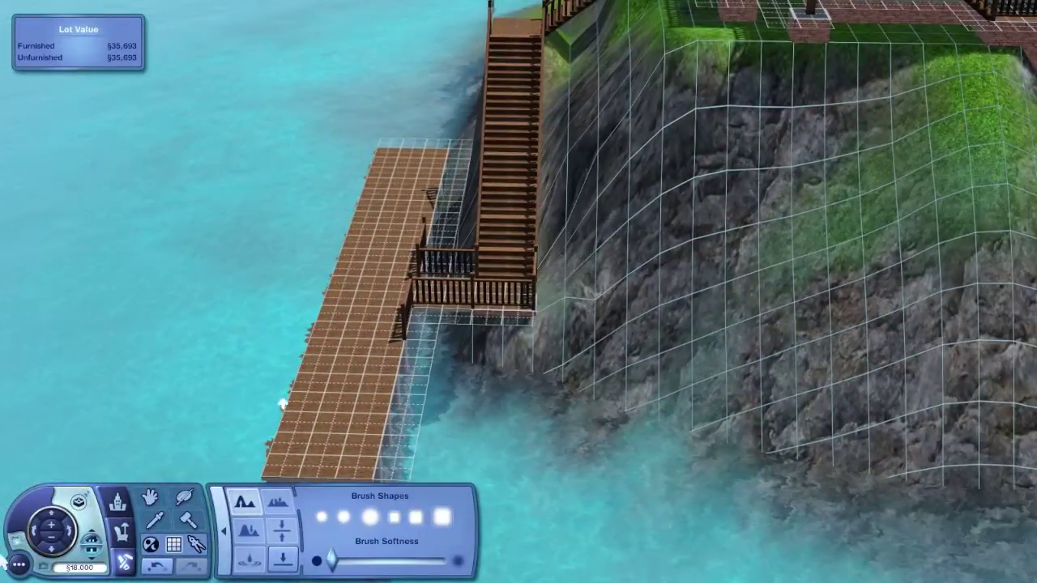
{"action": "key", "text": "e"}
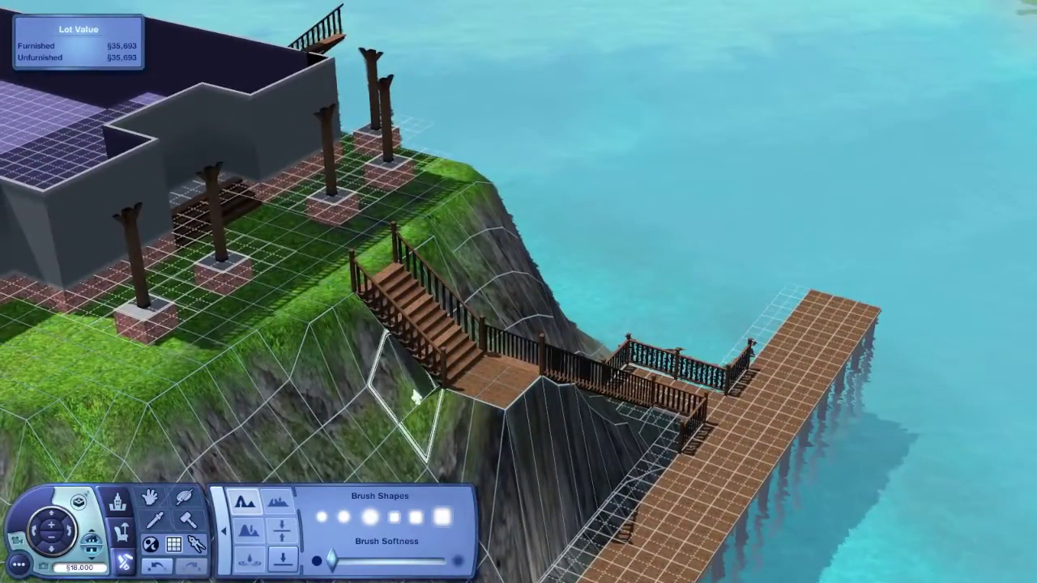
{"action": "key", "text": "e"}
{"action": "scroll", "coordinate": [532, 339], "scroll_direction": "up", "scroll_amount": 2}
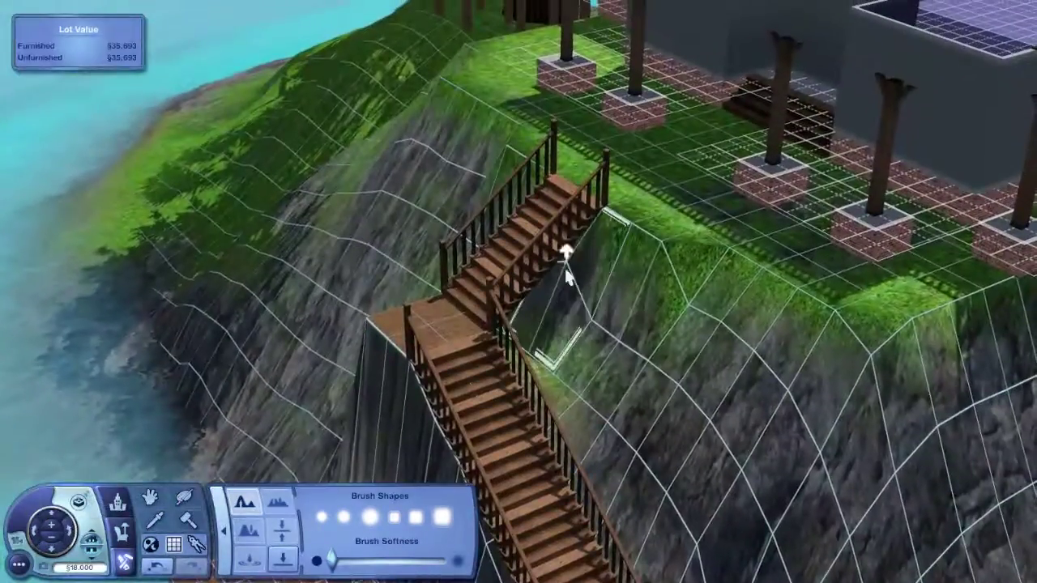
{"action": "key", "text": "s"}
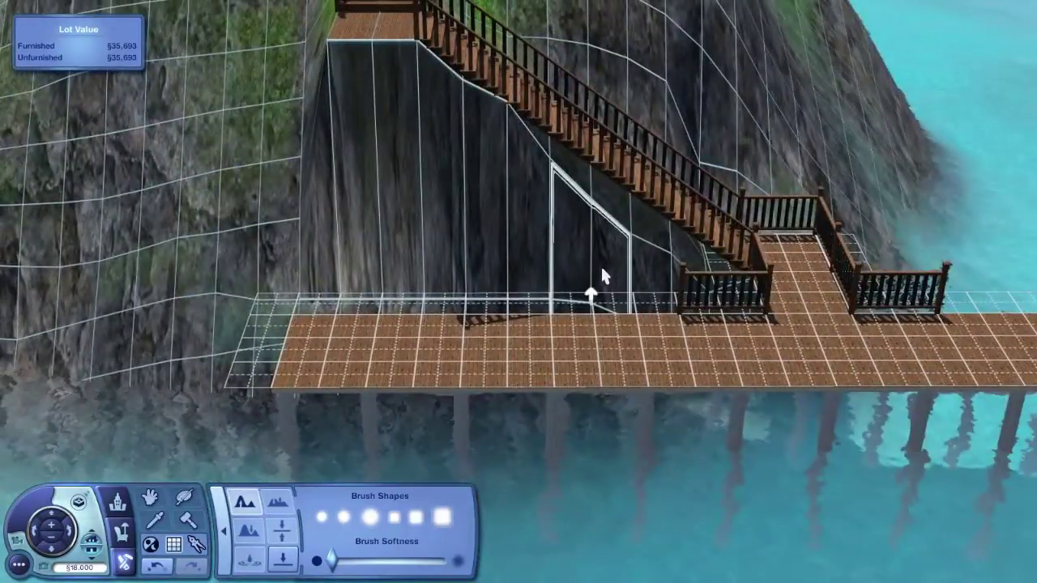
{"action": "scroll", "coordinate": [600, 267], "scroll_direction": "down", "scroll_amount": 2}
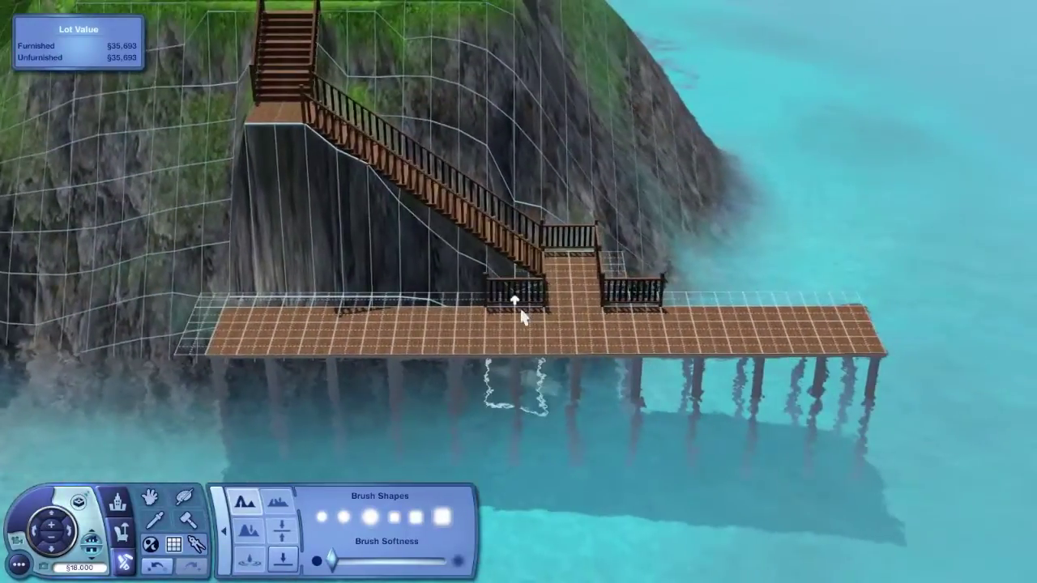
{"action": "key", "text": "k"}
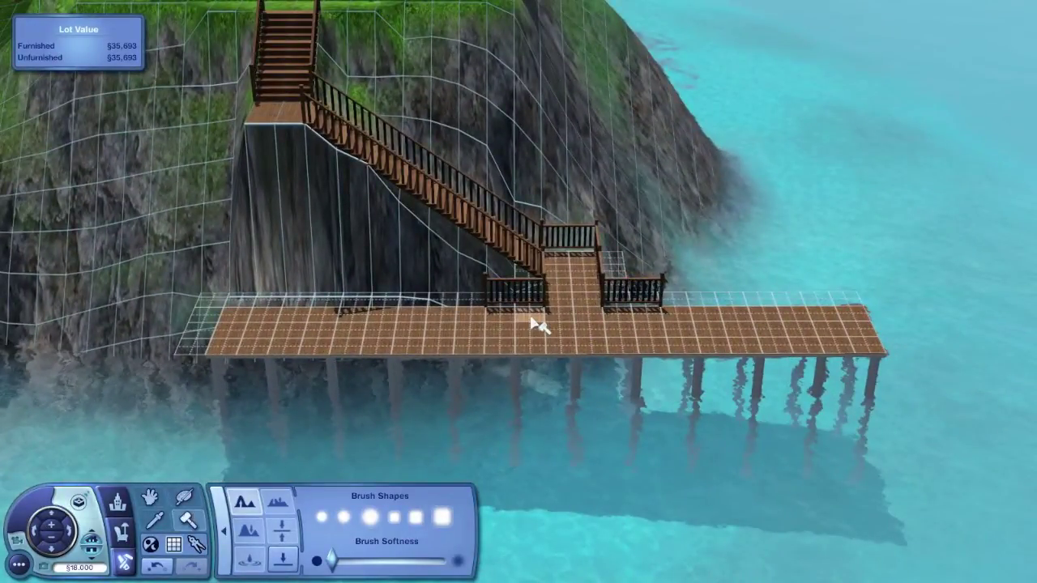
{"action": "left_click_drag", "start_coordinate": [538, 327], "coordinate": [221, 389]}
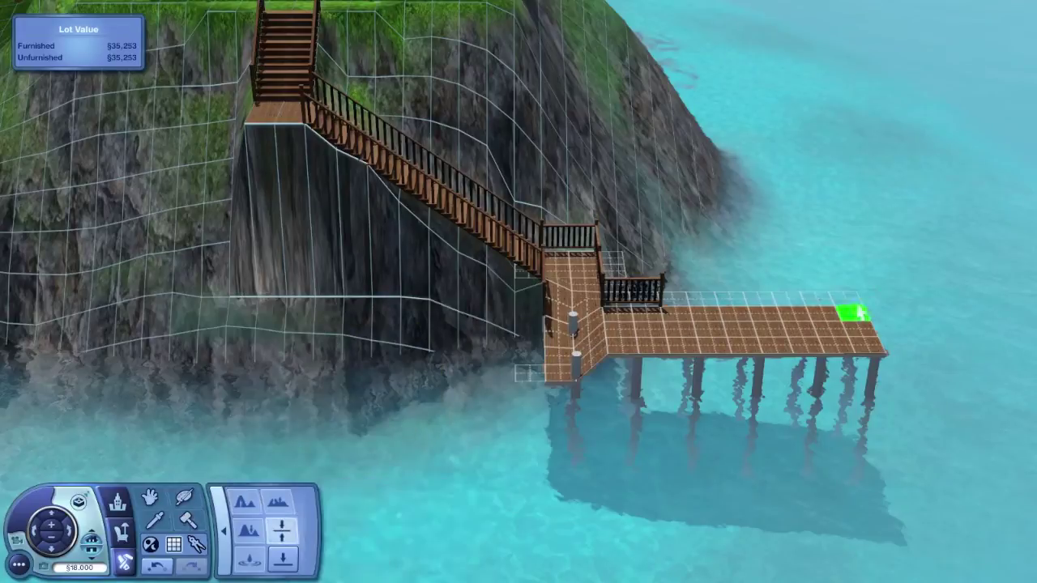
- View the stairs and cliff wall from the water side, then bring up the Railings catalog
{"action": "scroll", "coordinate": [537, 369], "scroll_direction": "up", "scroll_amount": 2}
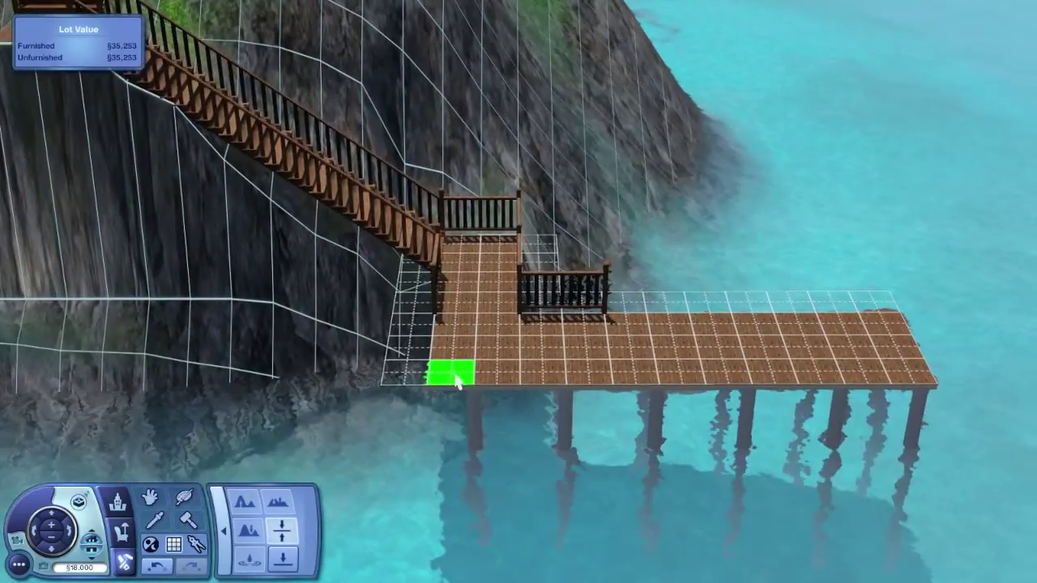
{"action": "key", "text": "Escape"}
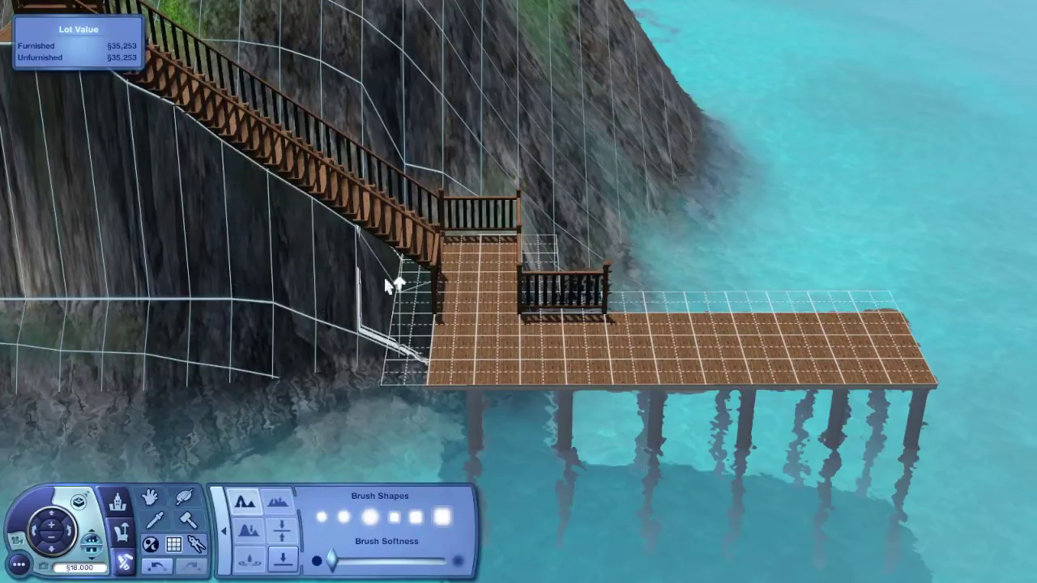
{"action": "left_click", "coordinate": [71, 531]}
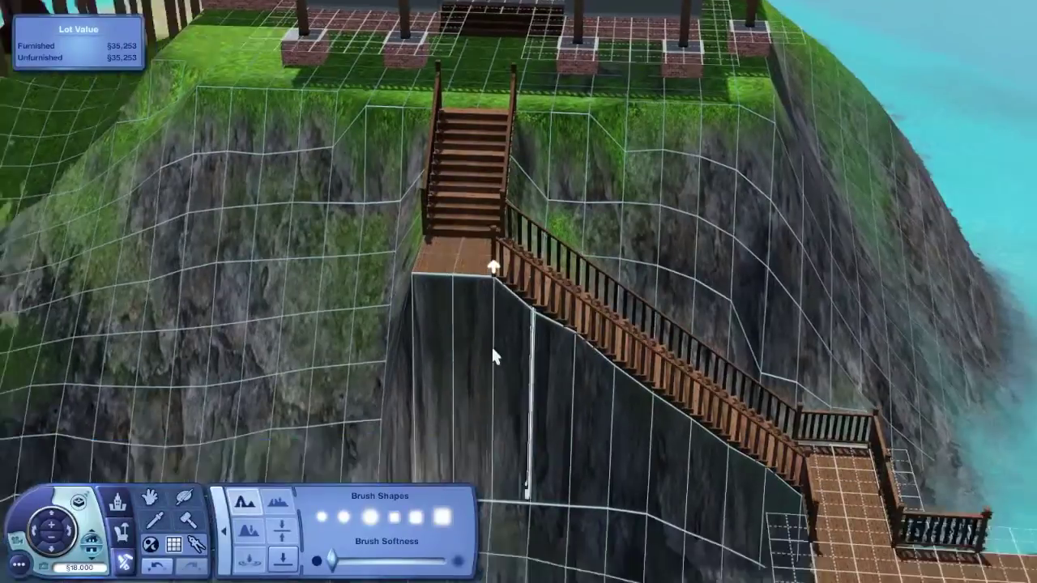
{"action": "left_click", "coordinate": [802, 201]}
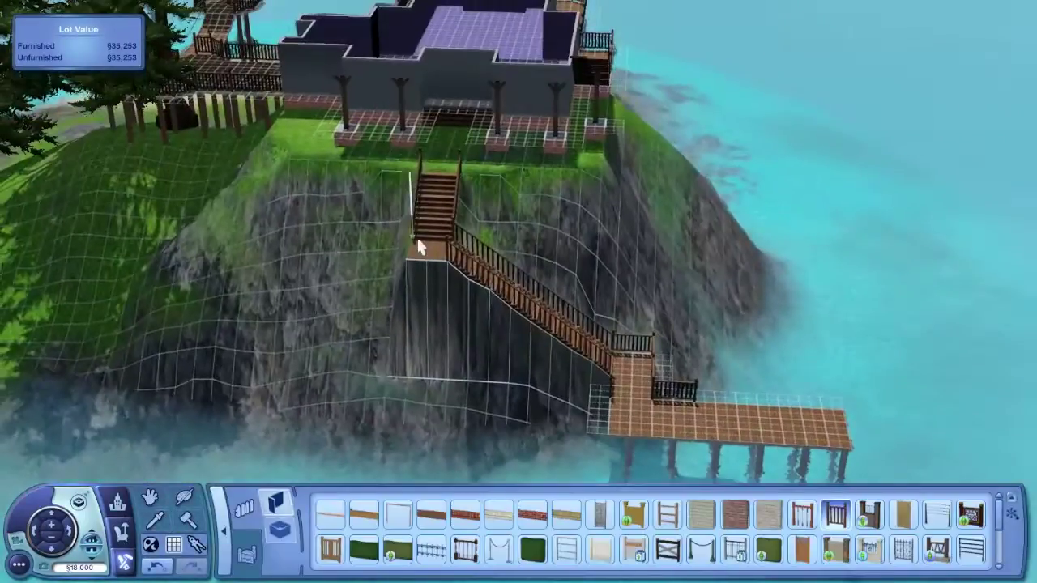
- Rail both sides of the stair top and floor the stair landing and patio below the house
{"action": "left_click_drag", "start_coordinate": [389, 157], "coordinate": [495, 182]}
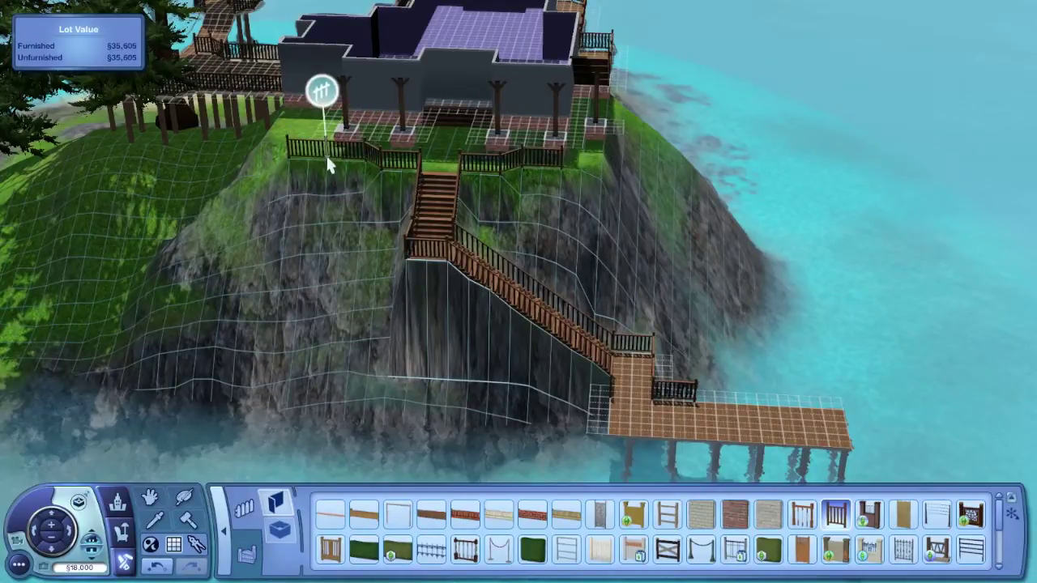
{"action": "scroll", "coordinate": [379, 331], "scroll_direction": "up", "scroll_amount": 4}
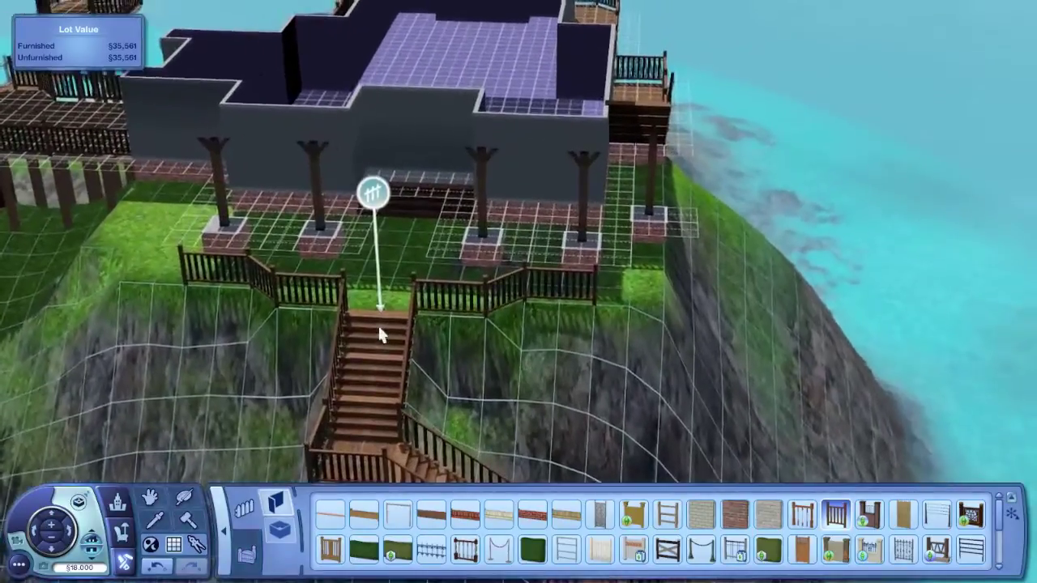
{"action": "left_click", "coordinate": [173, 545]}
{"action": "mouse_move", "coordinate": [371, 231]}
{"action": "left_mouse_down"}
{"action": "mouse_move", "coordinate": [443, 289]}
{"action": "mouse_move", "coordinate": [393, 312]}
{"action": "left_mouse_up"}
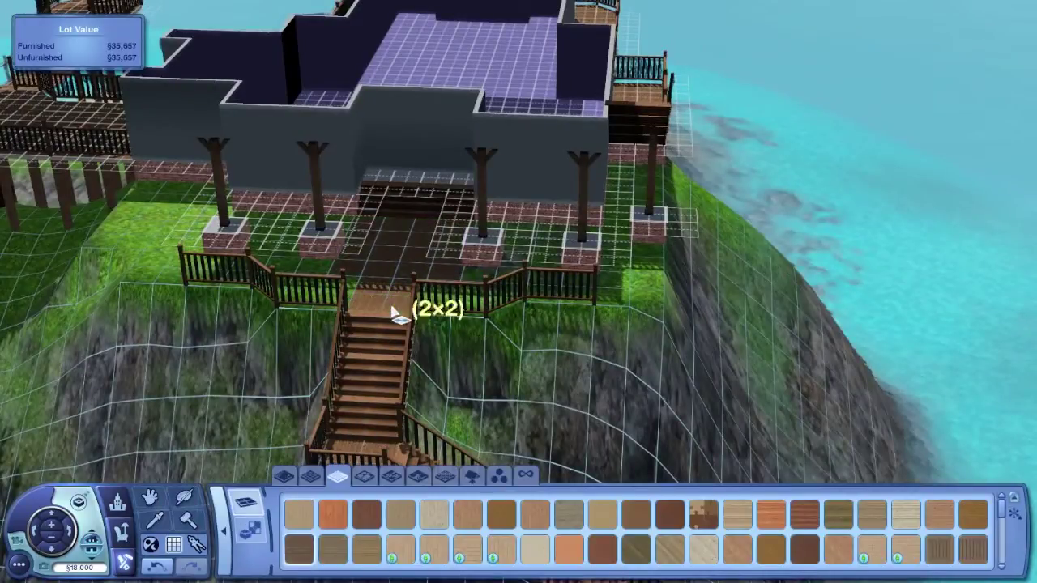
{"action": "scroll", "coordinate": [434, 289], "scroll_direction": "down", "scroll_amount": 2}
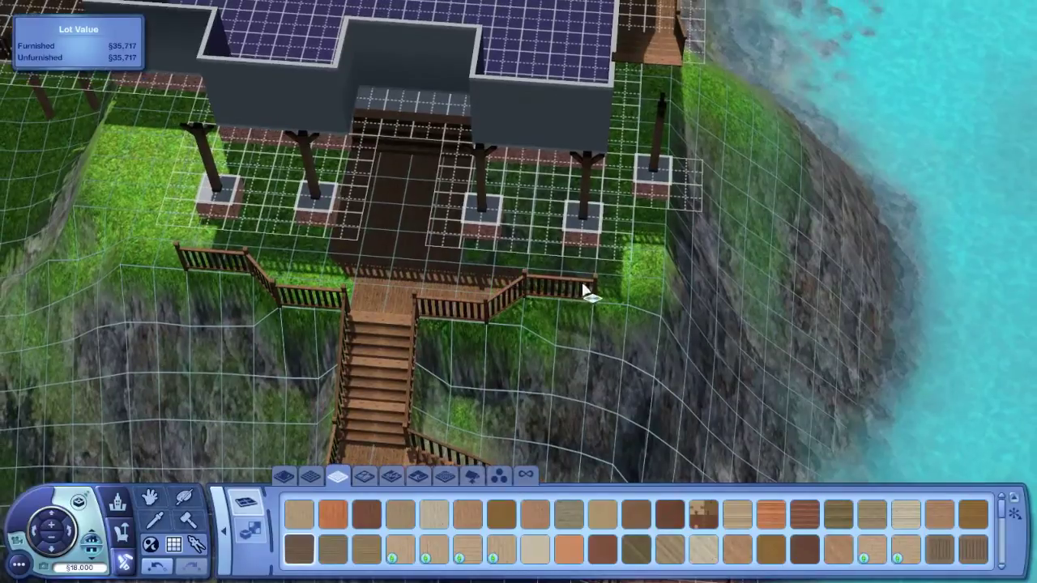
{"action": "mouse_move", "coordinate": [588, 292]}
{"action": "left_mouse_down"}
{"action": "mouse_move", "coordinate": [267, 159]}
{"action": "mouse_move", "coordinate": [227, 166]}
{"action": "left_mouse_up"}
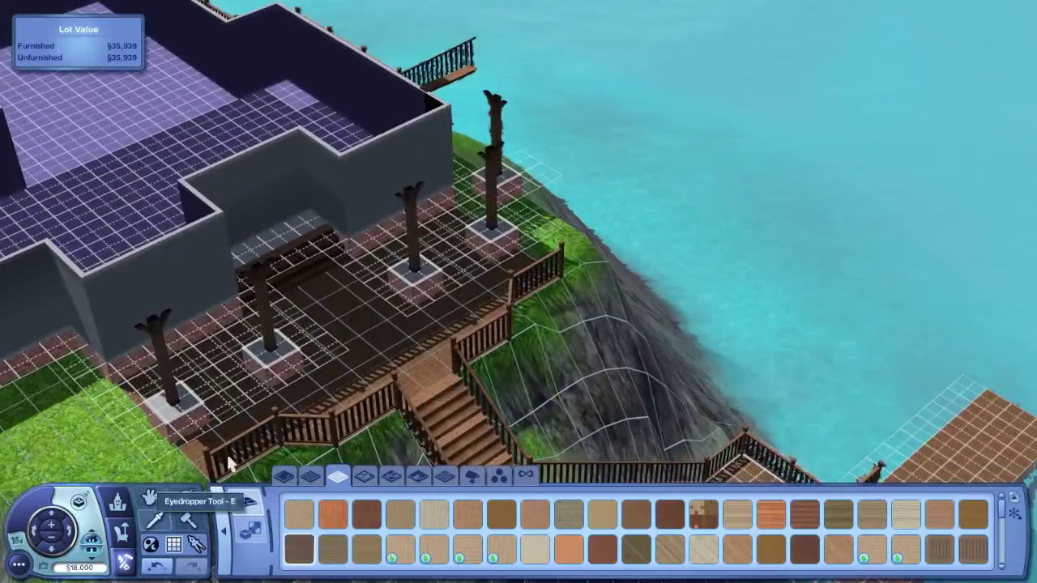
- Finish the patio-edge railing, then go up to the upper deck and undo a stray railing segment
{"action": "left_click", "coordinate": [276, 502]}
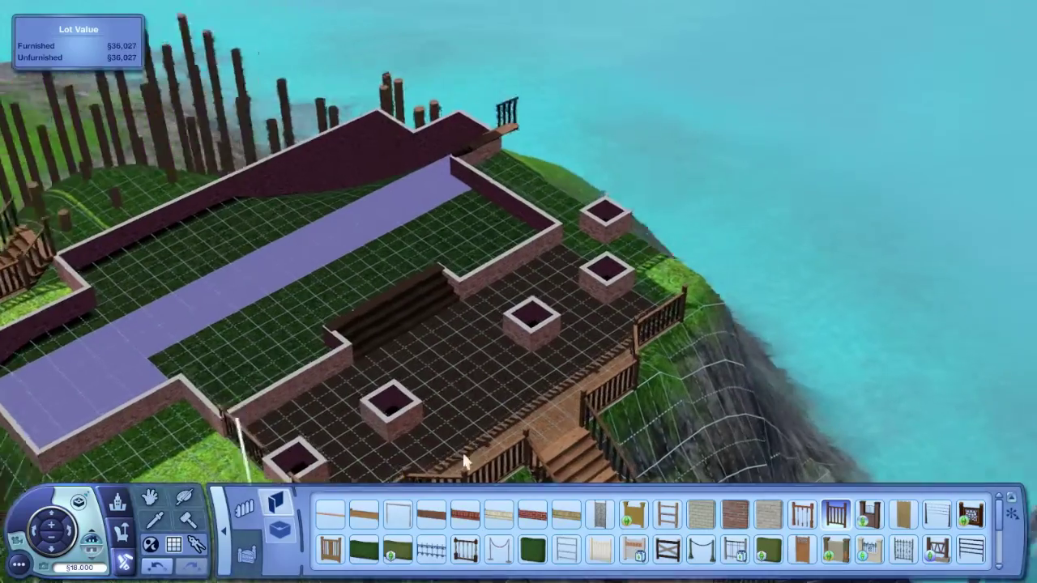
{"action": "left_click", "coordinate": [551, 279]}
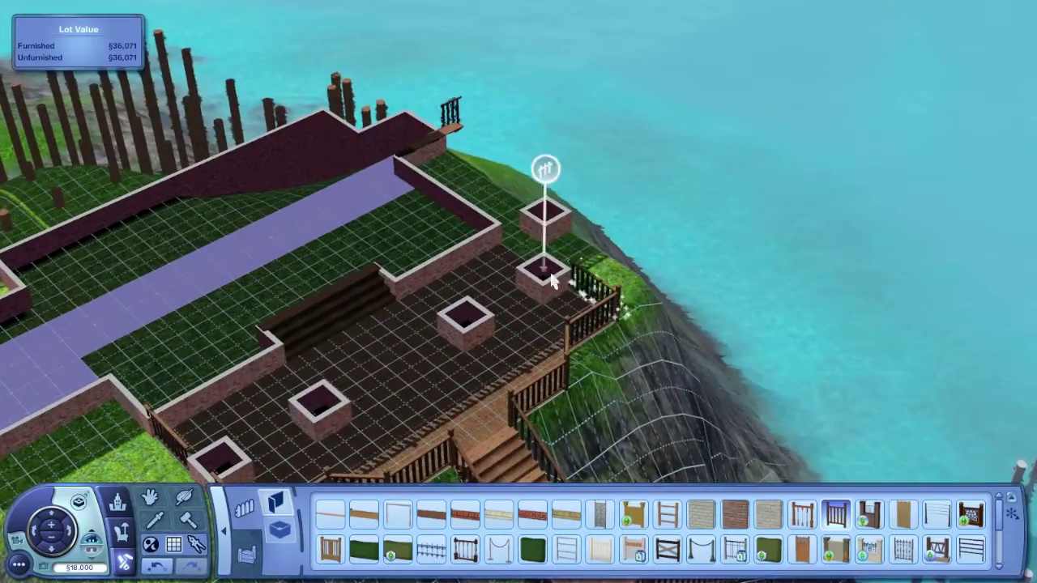
{"action": "left_click", "coordinate": [91, 547]}
{"action": "left_click_drag", "start_coordinate": [235, 364], "coordinate": [229, 276]}
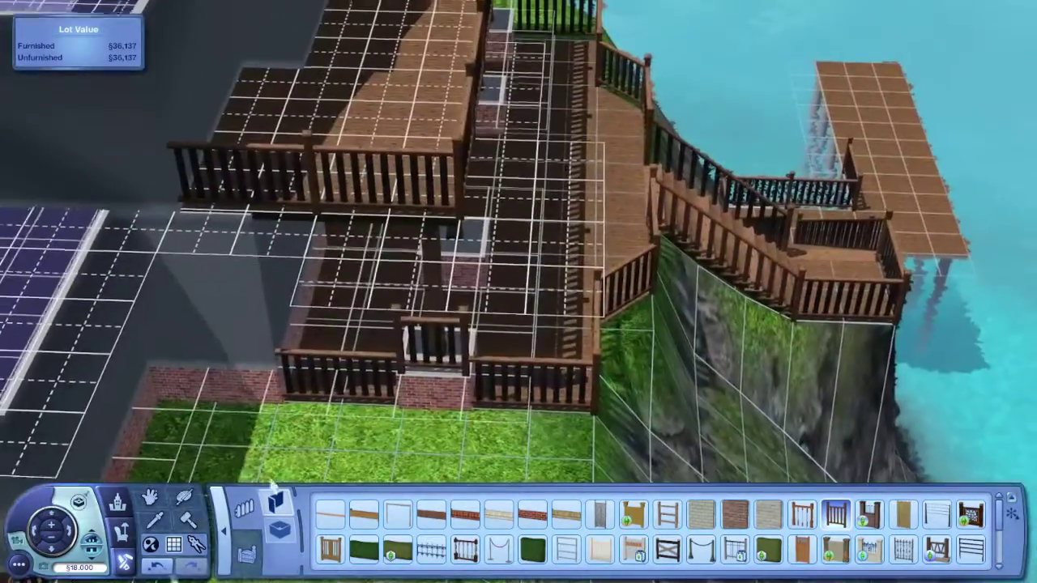
{"action": "left_click", "coordinate": [156, 567]}
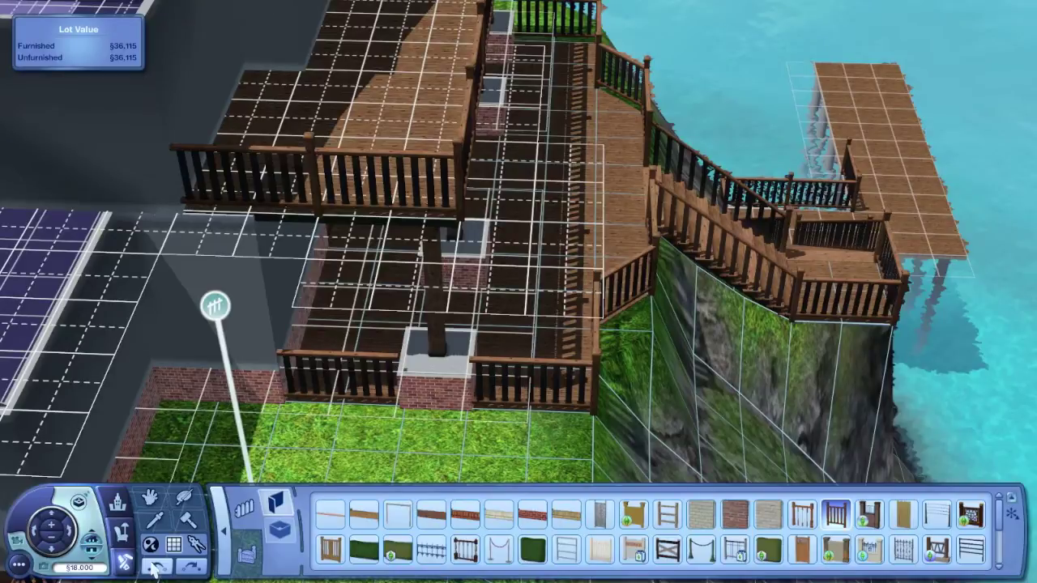
- Replace the front pillar's column with a square column and level a 5x3 patch of ground
{"action": "key", "text": "ctrl+z"}
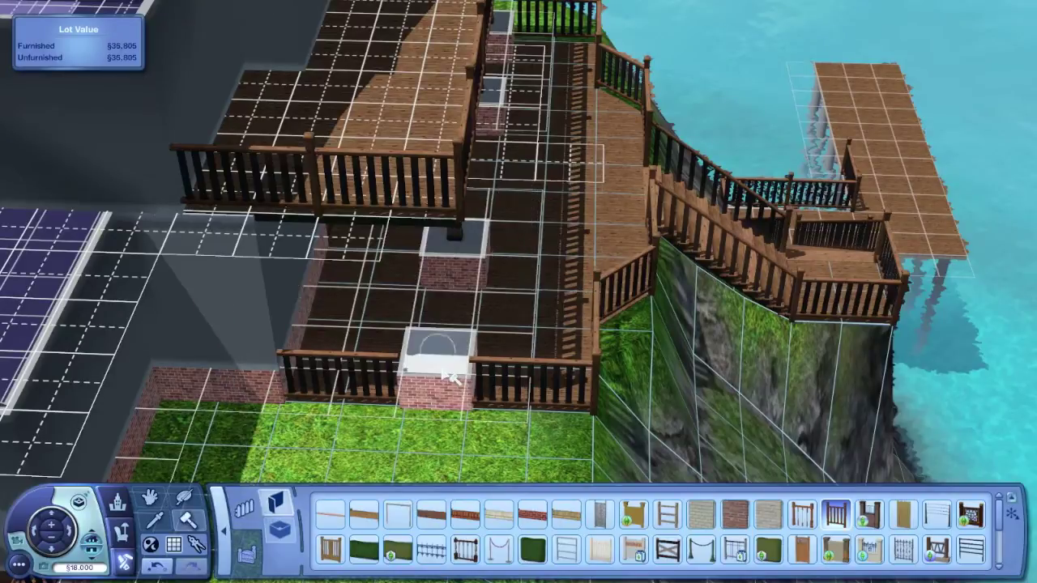
{"action": "left_click", "coordinate": [225, 534]}
{"action": "left_click", "coordinate": [437, 417]}
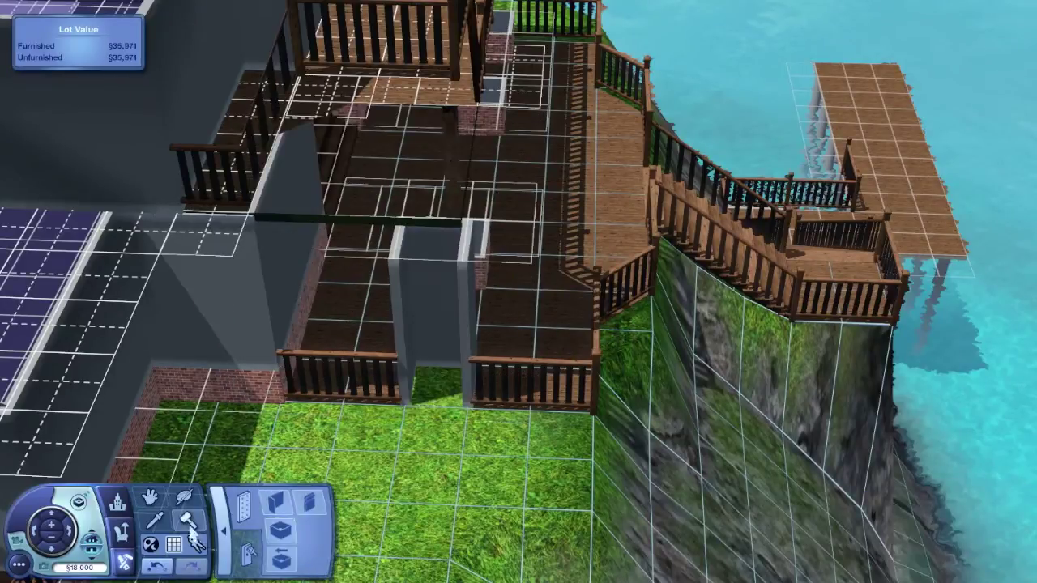
{"action": "mouse_move", "coordinate": [235, 391]}
{"action": "left_mouse_down"}
{"action": "mouse_move", "coordinate": [505, 205]}
{"action": "mouse_move", "coordinate": [461, 390]}
{"action": "mouse_move", "coordinate": [510, 394]}
{"action": "mouse_move", "coordinate": [513, 364]}
{"action": "left_mouse_up"}
- Run a half wall along the lower deck's front edge, extending it further left
{"action": "left_click", "coordinate": [118, 502]}
{"action": "left_click", "coordinate": [430, 514]}
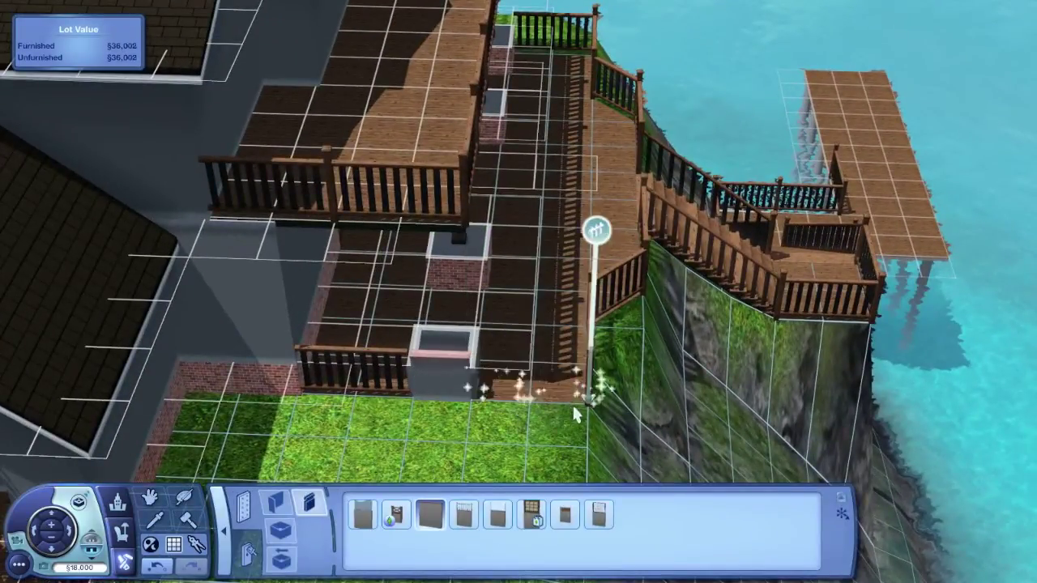
{"action": "left_click_drag", "start_coordinate": [578, 409], "coordinate": [411, 401]}
{"action": "left_click_drag", "start_coordinate": [349, 409], "coordinate": [331, 452]}
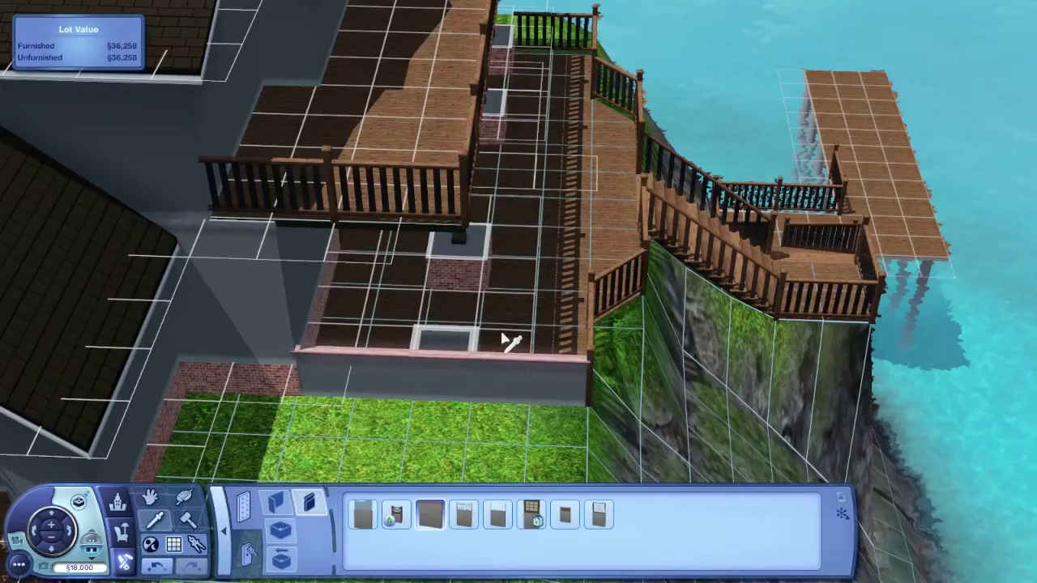
- Browse the column styles catalog
{"action": "left_click", "coordinate": [174, 544]}
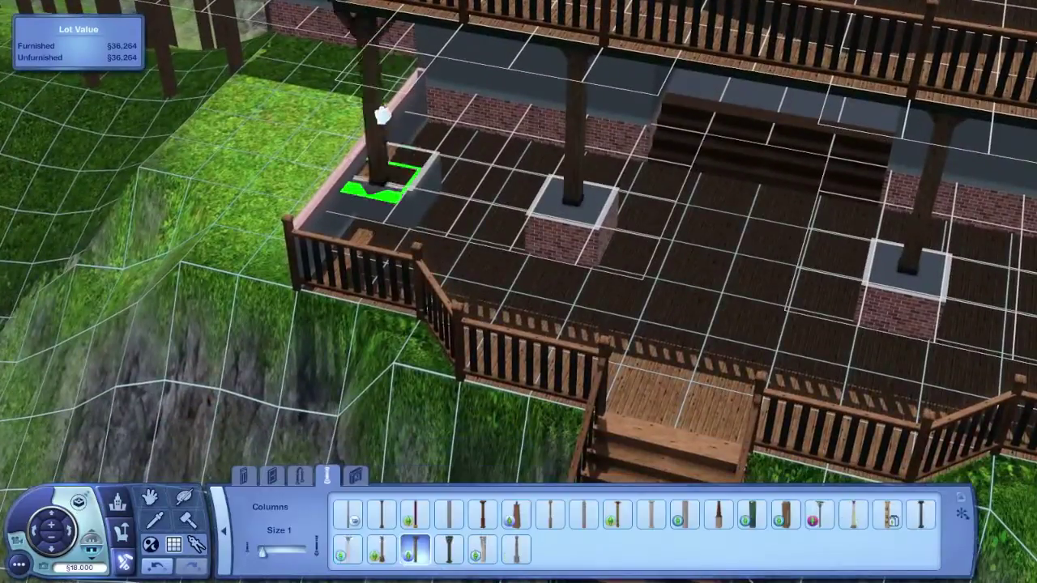
{"action": "scroll", "coordinate": [479, 248], "scroll_direction": "down", "scroll_amount": 3}
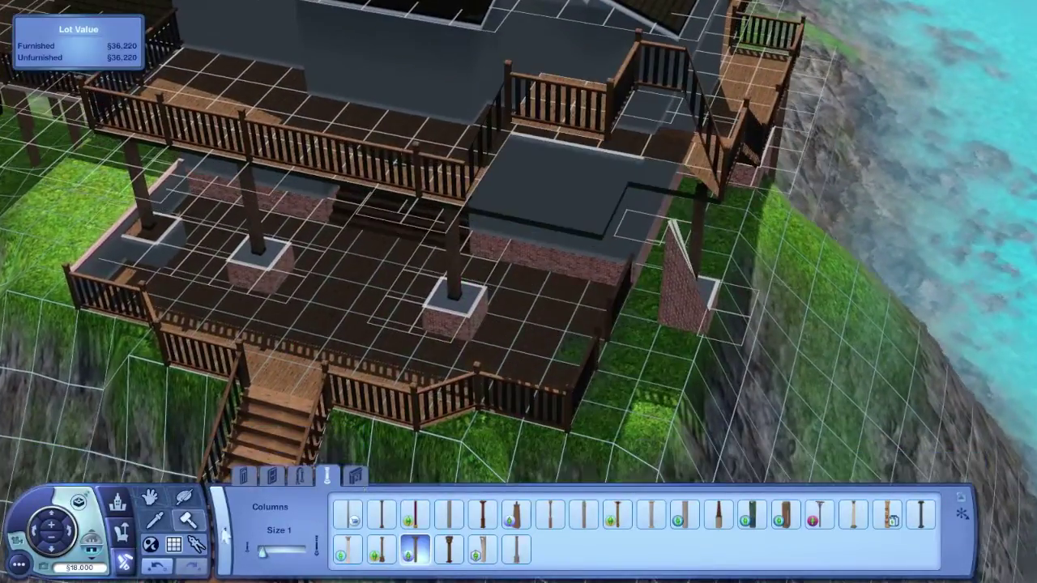
{"action": "left_click", "coordinate": [188, 518]}
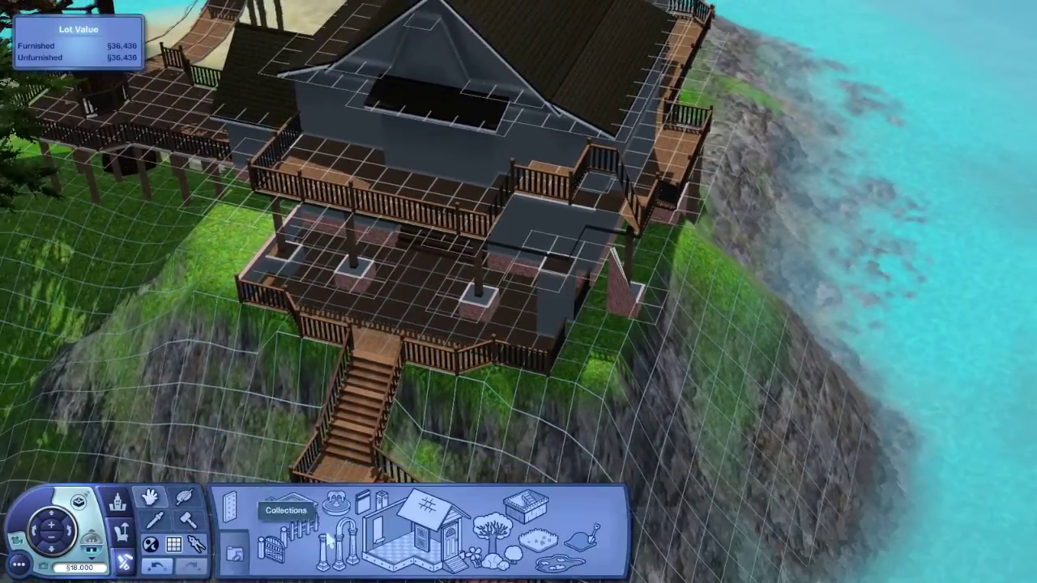
{"action": "scroll", "coordinate": [640, 267], "scroll_direction": "down", "scroll_amount": 3}
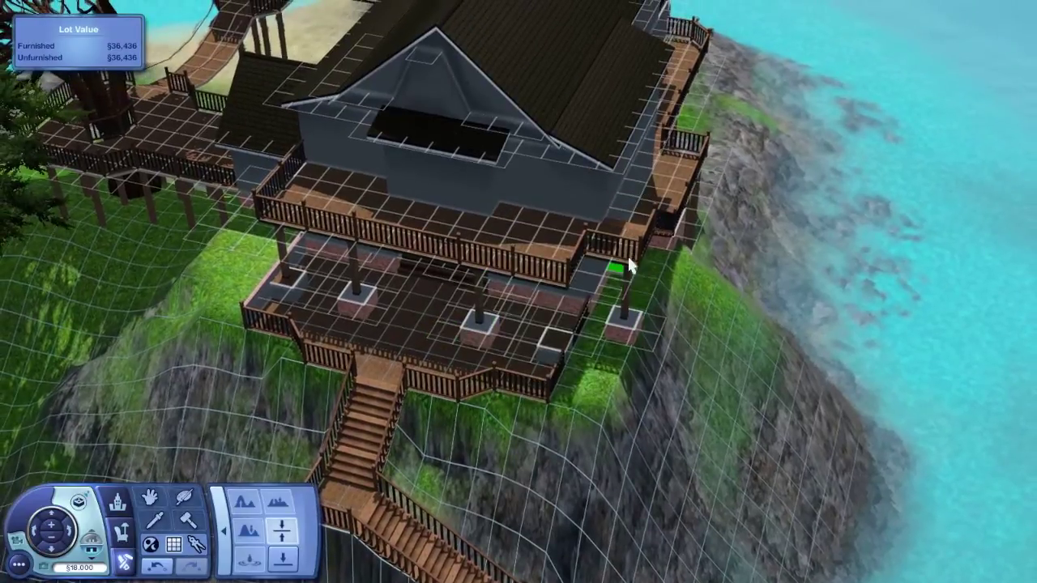
{"action": "scroll", "coordinate": [627, 253], "scroll_direction": "up", "scroll_amount": 4}
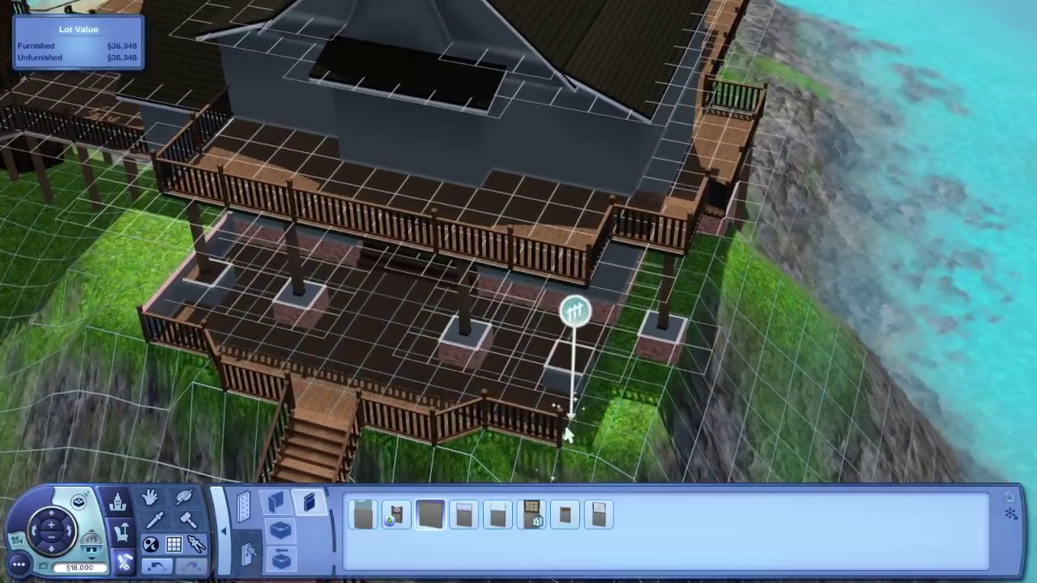
- Fence the deck's right edge and sample the Long, Narrow-Width Planks floor
{"action": "mouse_move", "coordinate": [567, 434]}
{"action": "left_mouse_down"}
{"action": "mouse_move", "coordinate": [292, 421]}
{"action": "mouse_move", "coordinate": [442, 283]}
{"action": "mouse_move", "coordinate": [90, 445]}
{"action": "mouse_move", "coordinate": [532, 239]}
{"action": "mouse_move", "coordinate": [506, 235]}
{"action": "mouse_move", "coordinate": [539, 231]}
{"action": "mouse_move", "coordinate": [478, 229]}
{"action": "left_mouse_up"}
{"action": "left_click", "coordinate": [243, 507]}
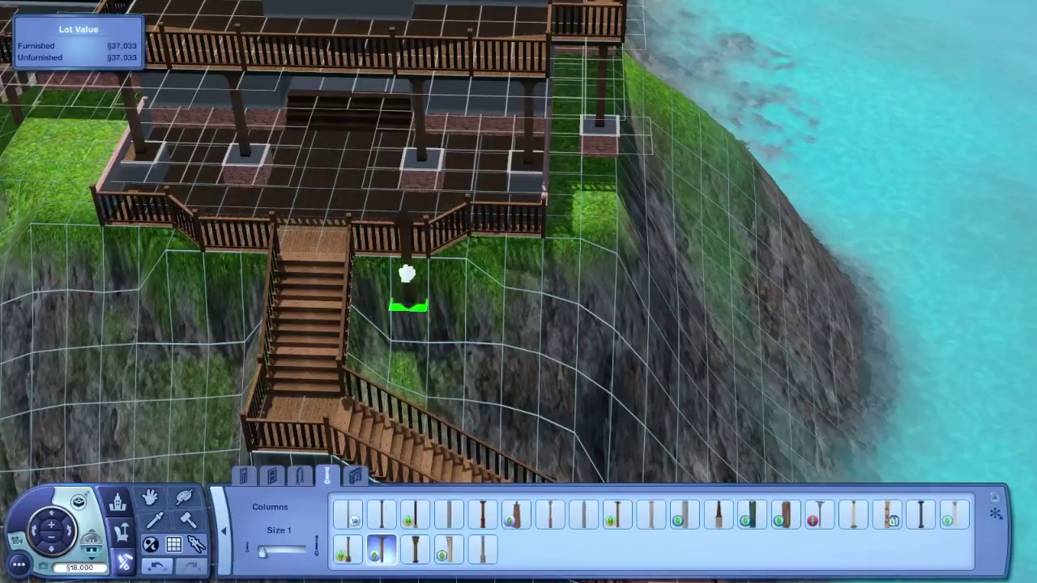
{"action": "left_click", "coordinate": [527, 168]}
- Try repainting the dock floor in light wood, then undo it
{"action": "left_click", "coordinate": [59, 550]}
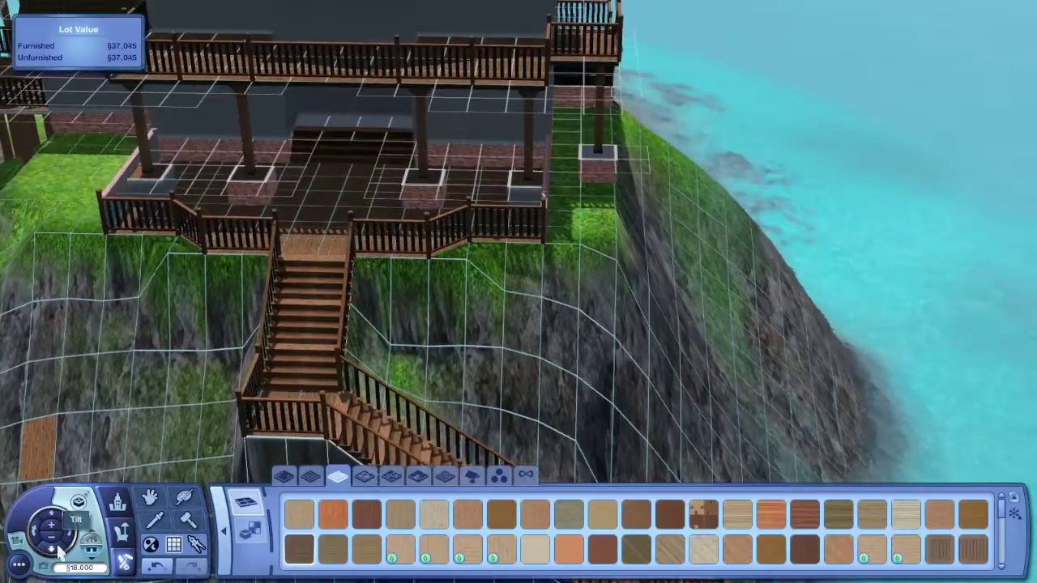
{"action": "left_click", "coordinate": [603, 161]}
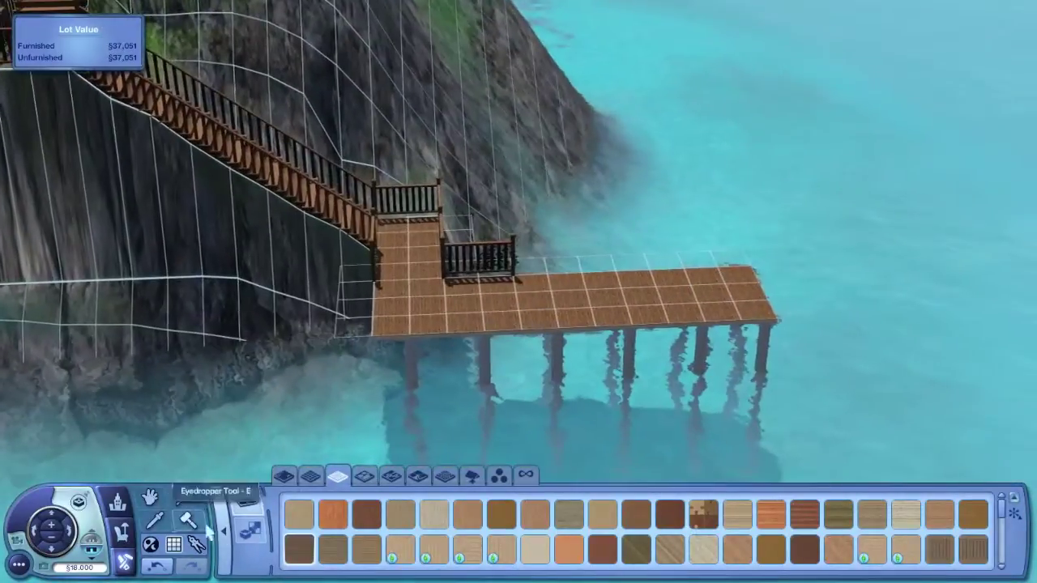
{"action": "left_click", "coordinate": [382, 284]}
{"action": "mouse_move", "coordinate": [385, 297]}
{"action": "left_mouse_down"}
{"action": "mouse_move", "coordinate": [556, 348]}
{"action": "mouse_move", "coordinate": [770, 379]}
{"action": "left_mouse_up"}
{"action": "key", "text": "ctrl+z"}
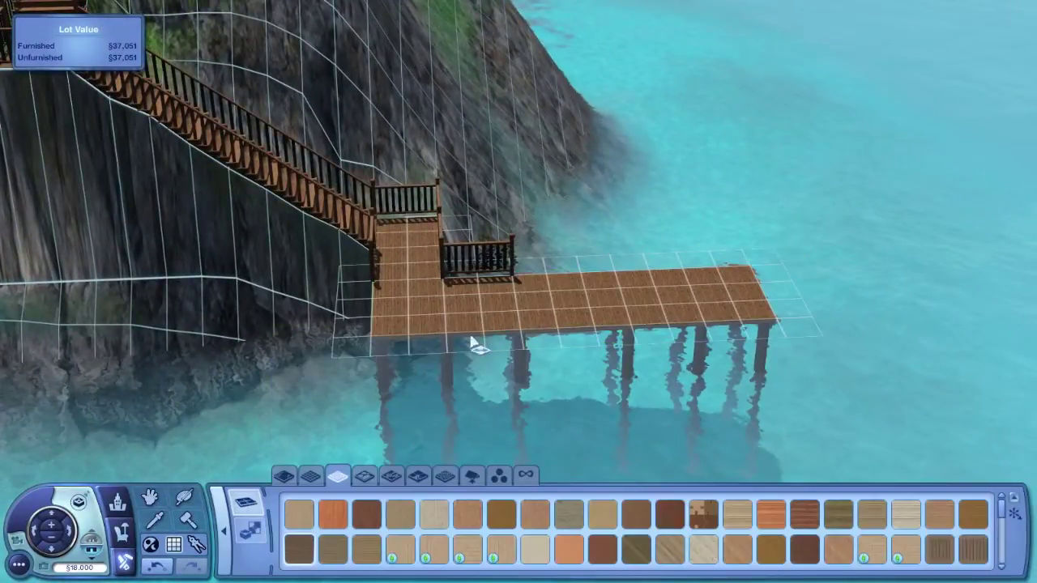
- Run a two-tile railing along the dock landing's edge
{"action": "left_click", "coordinate": [486, 225]}
{"action": "mouse_move", "coordinate": [371, 247]}
{"action": "left_mouse_down"}
{"action": "mouse_move", "coordinate": [374, 323]}
{"action": "mouse_move", "coordinate": [442, 332]}
{"action": "left_mouse_up"}
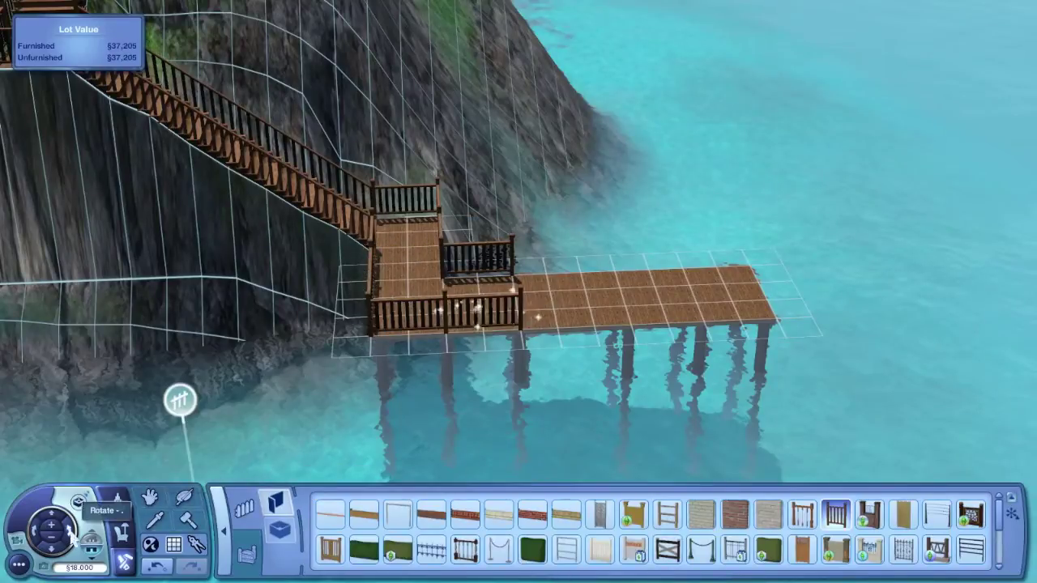
{"action": "left_click", "coordinate": [32, 535]}
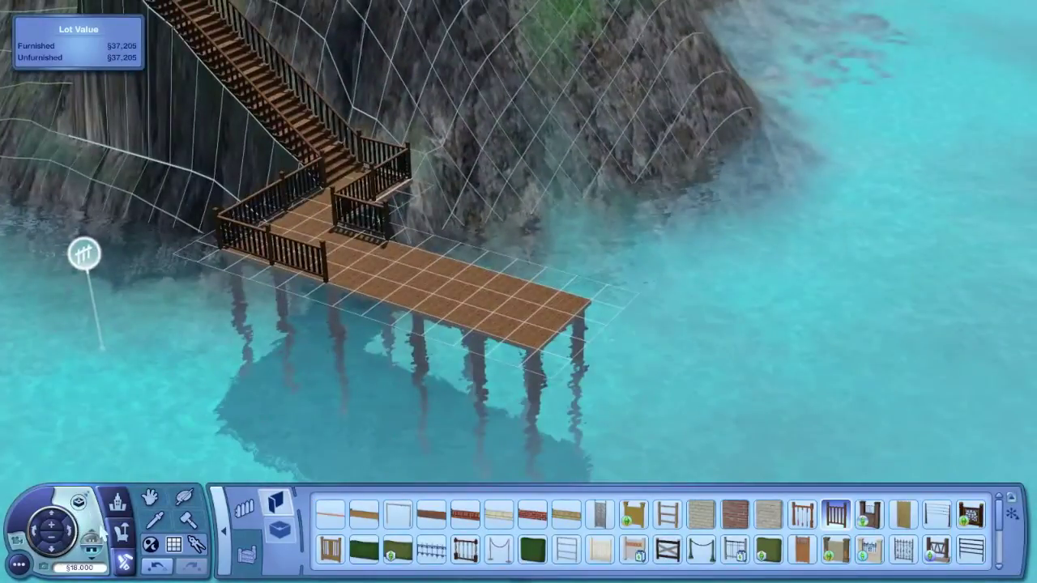
- Flatten the ground under the pier
{"action": "left_click", "coordinate": [222, 548]}
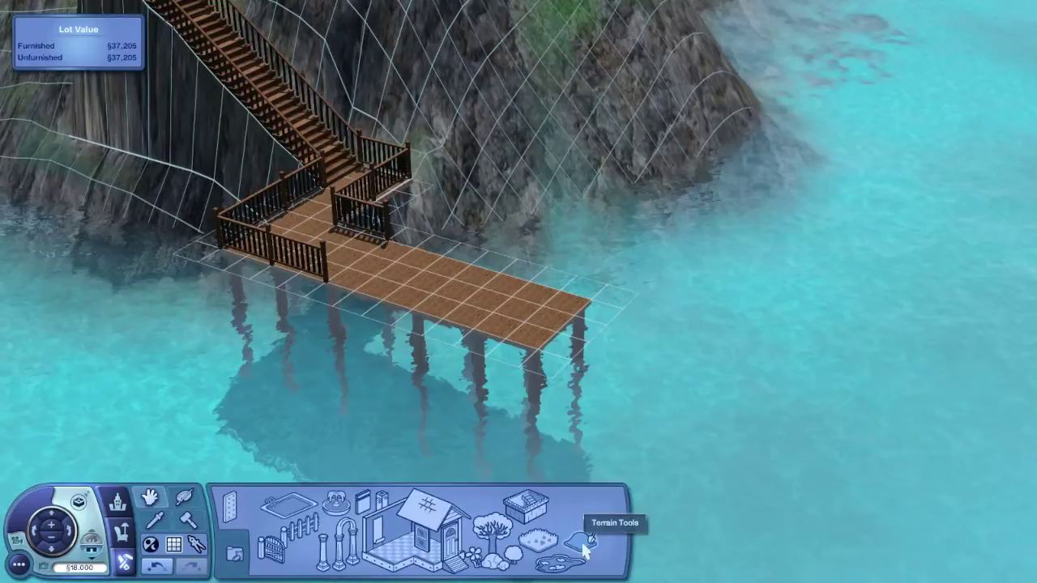
{"action": "left_click", "coordinate": [456, 563]}
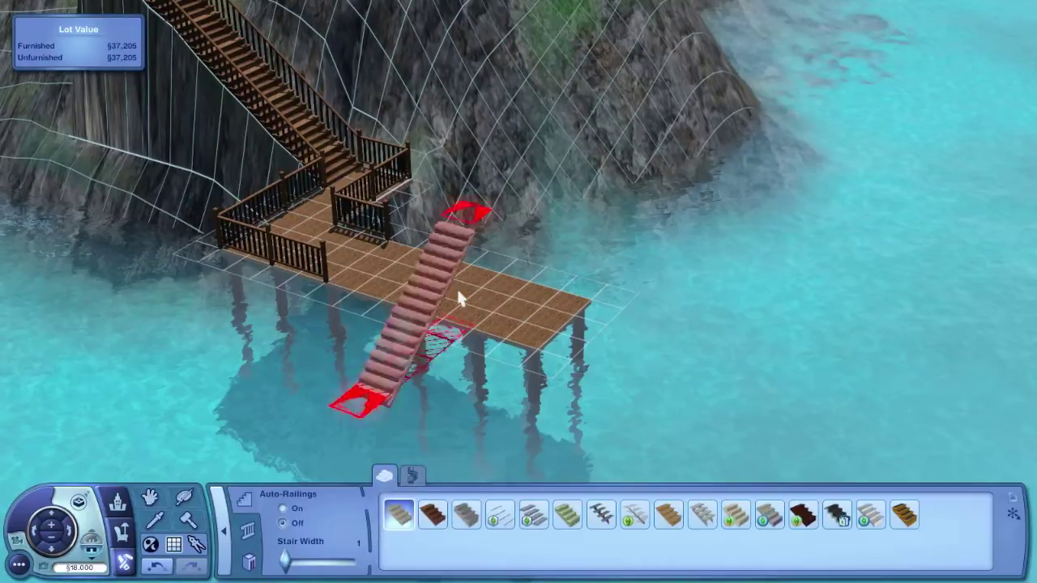
{"action": "left_click", "coordinate": [224, 526]}
{"action": "mouse_move", "coordinate": [578, 290]}
{"action": "left_mouse_down"}
{"action": "mouse_move", "coordinate": [429, 232]}
{"action": "mouse_move", "coordinate": [479, 323]}
{"action": "left_mouse_up"}
- Lay a new dock platform section on the pier, painted to match the existing dock floor
{"action": "left_click", "coordinate": [222, 550]}
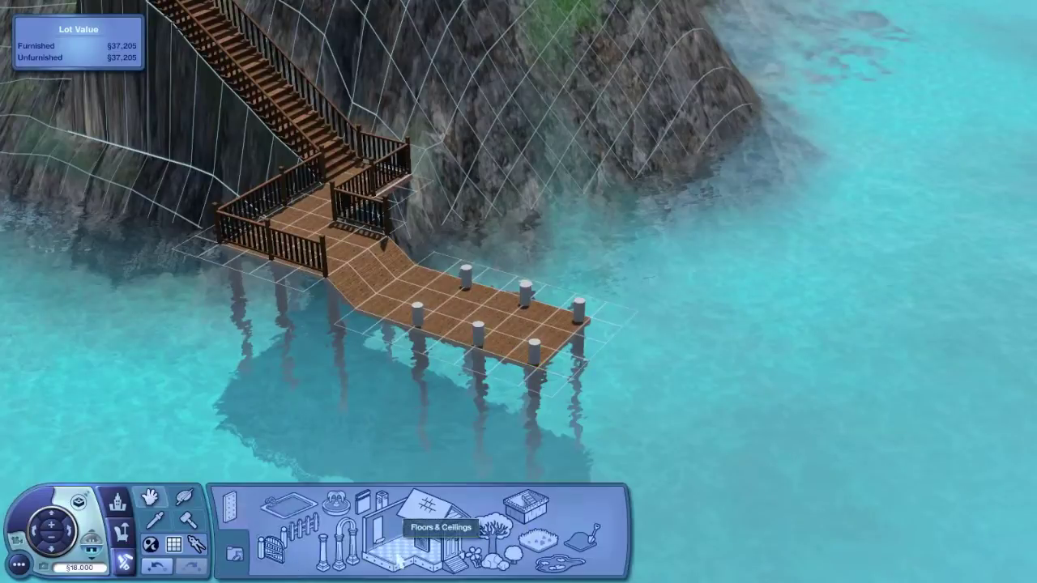
{"action": "left_click", "coordinate": [398, 559]}
{"action": "left_click", "coordinate": [400, 515]}
{"action": "mouse_move", "coordinate": [534, 368]}
{"action": "left_mouse_down"}
{"action": "mouse_move", "coordinate": [412, 279]}
{"action": "mouse_move", "coordinate": [435, 278]}
{"action": "left_mouse_up"}
{"action": "key", "text": "e"}
{"action": "left_click", "coordinate": [397, 292]}
- Test a staircase on the sloped dock, adjusting its width and railings, then undo it
{"action": "left_click", "coordinate": [340, 166]}
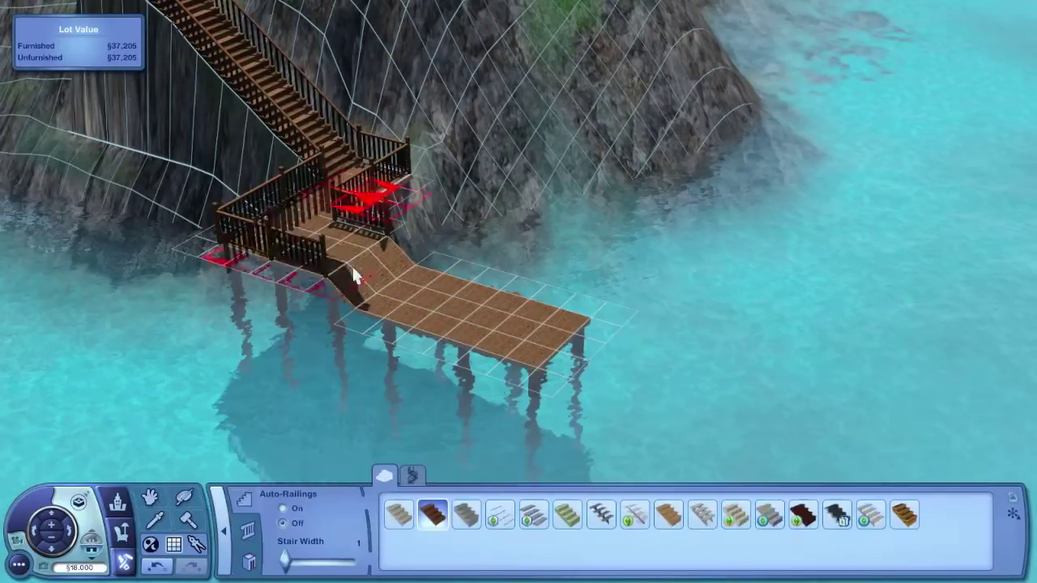
{"action": "mouse_move", "coordinate": [285, 560]}
{"action": "left_mouse_down"}
{"action": "mouse_move", "coordinate": [301, 558]}
{"action": "mouse_move", "coordinate": [284, 560]}
{"action": "left_mouse_up"}
{"action": "left_click", "coordinate": [283, 509]}
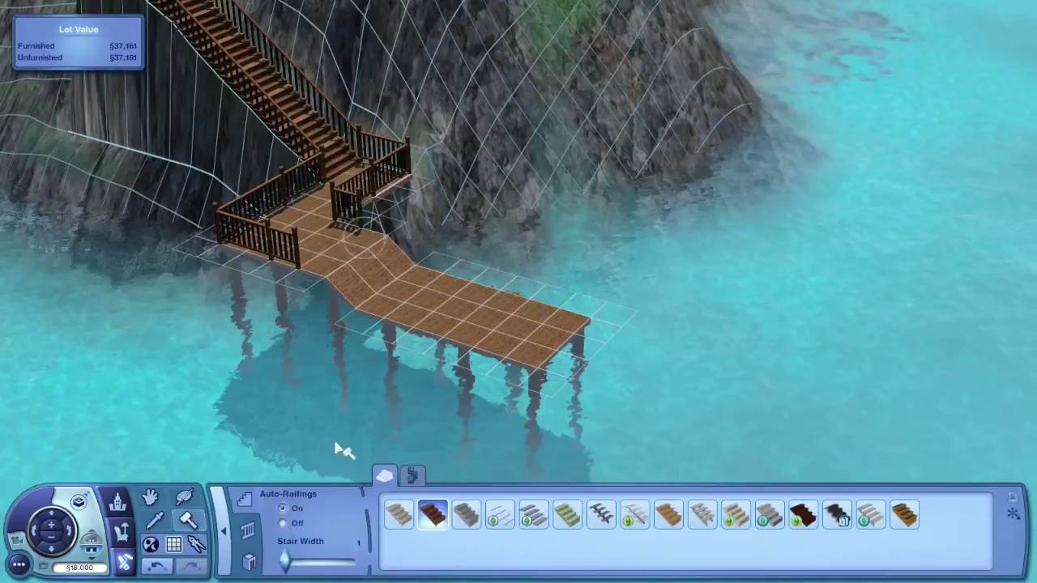
{"action": "key", "text": "e"}
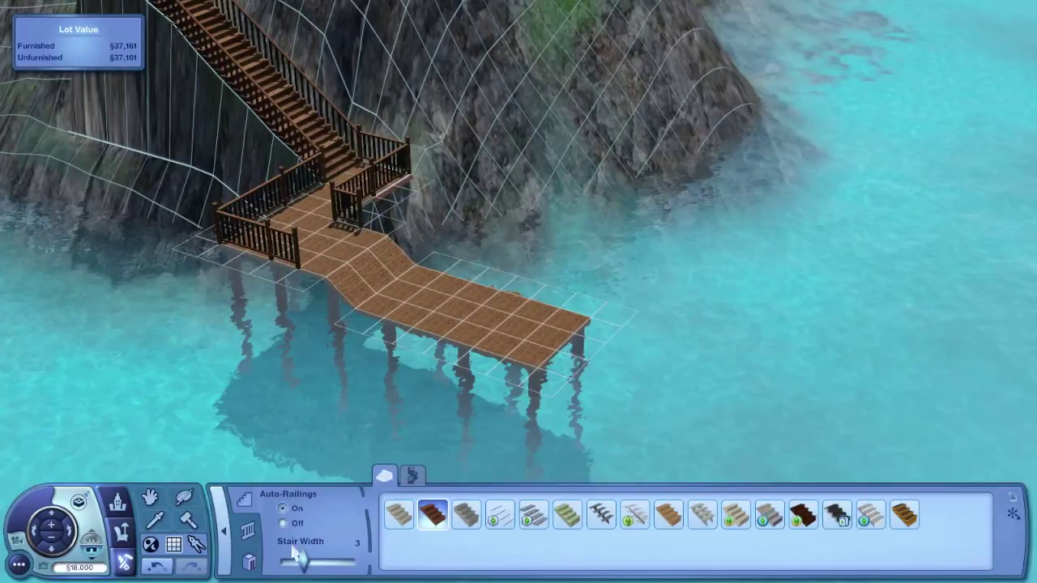
{"action": "left_click_drag", "start_coordinate": [298, 559], "coordinate": [284, 561]}
{"action": "scroll", "coordinate": [375, 248], "scroll_direction": "up", "scroll_amount": 2}
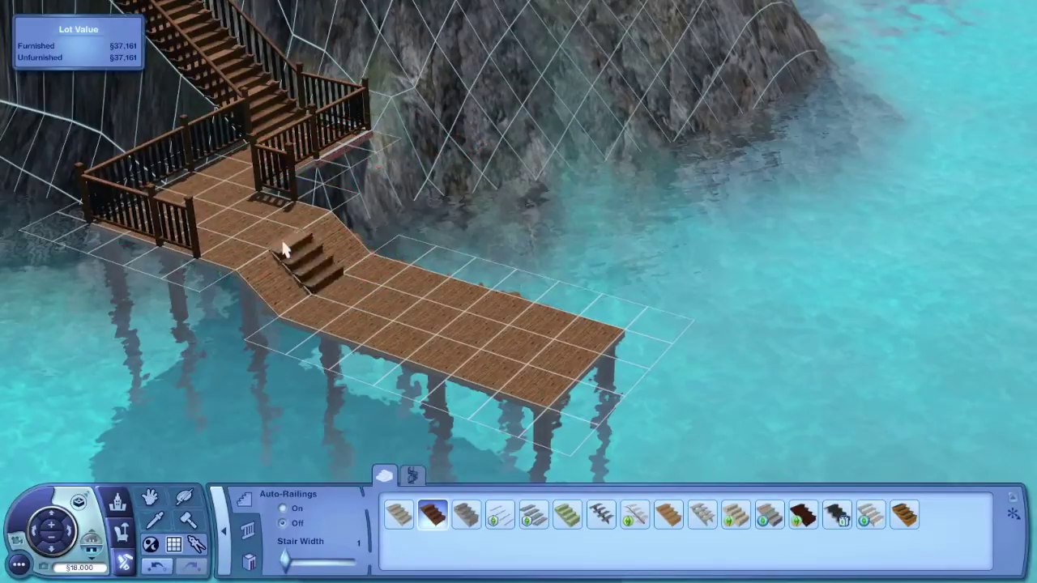
{"action": "left_click", "coordinate": [311, 259]}
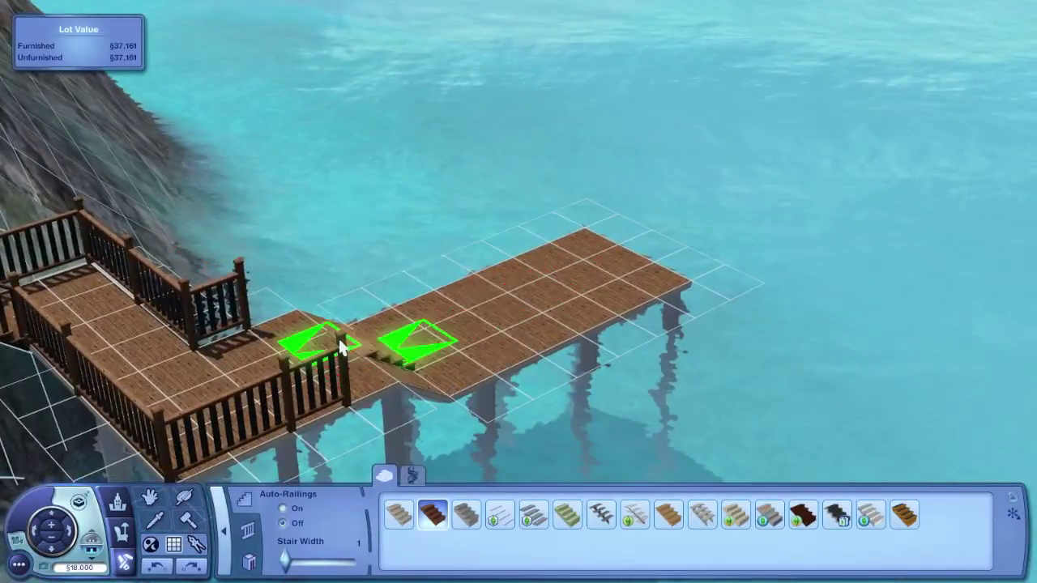
{"action": "mouse_move", "coordinate": [342, 342]}
{"action": "left_mouse_down"}
{"action": "mouse_move", "coordinate": [405, 373]}
{"action": "mouse_move", "coordinate": [97, 449]}
{"action": "mouse_move", "coordinate": [168, 553]}
{"action": "left_mouse_up"}
{"action": "left_click", "coordinate": [158, 570]}
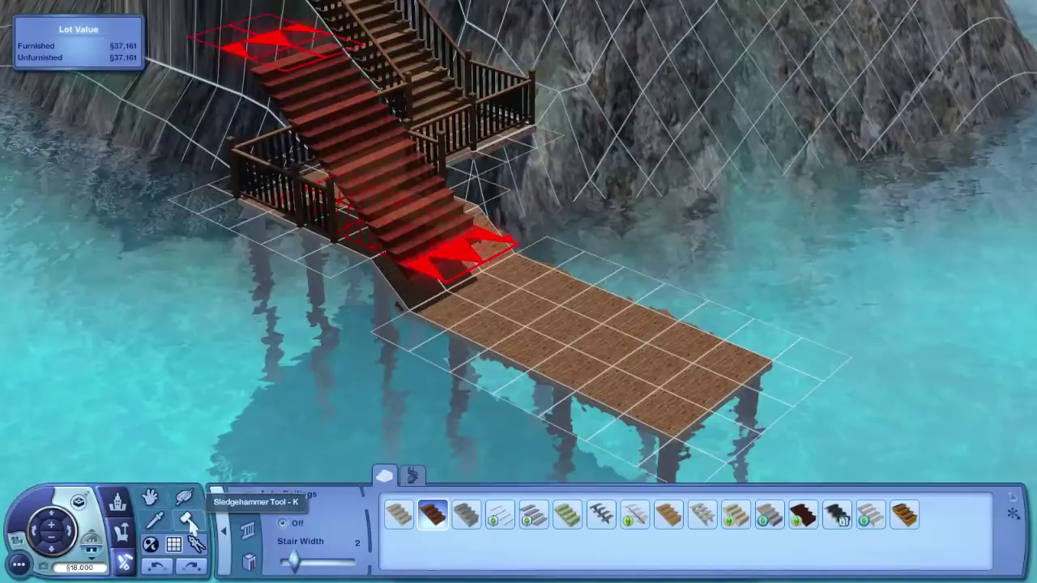
- Mark out a 2x3 Concrete Stilted Foundation platform, then undo it
{"action": "left_click", "coordinate": [223, 530]}
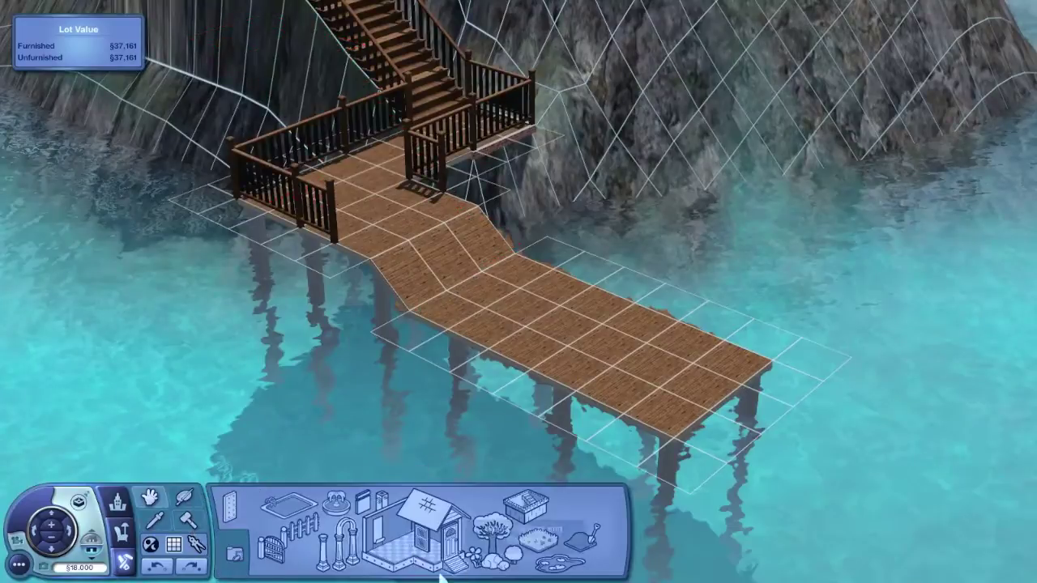
{"action": "left_click", "coordinate": [440, 566]}
{"action": "mouse_move", "coordinate": [412, 323]}
{"action": "left_mouse_down"}
{"action": "mouse_move", "coordinate": [381, 414]}
{"action": "mouse_move", "coordinate": [330, 445]}
{"action": "mouse_move", "coordinate": [209, 459]}
{"action": "left_mouse_up"}
{"action": "left_click", "coordinate": [160, 571]}
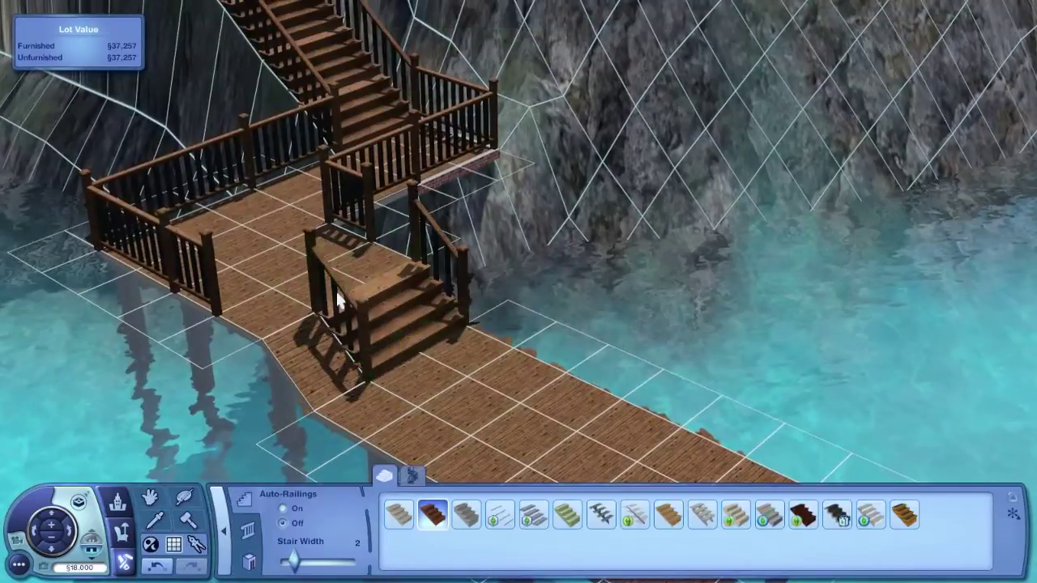
- Demolish the stairs and white railing on the dock
{"action": "key", "text": "j"}
{"action": "left_click", "coordinate": [285, 347]}
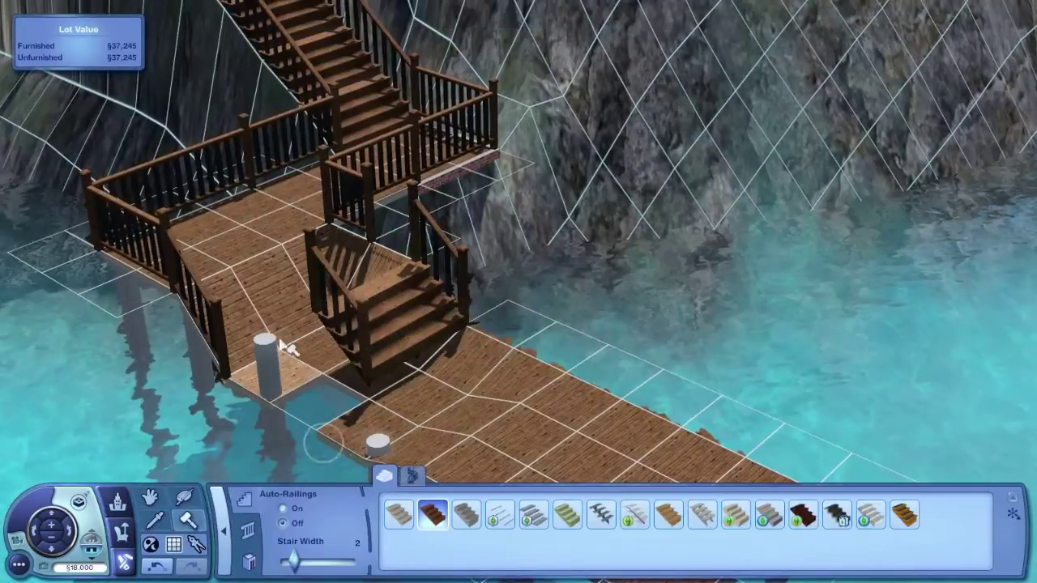
{"action": "left_click", "coordinate": [130, 341]}
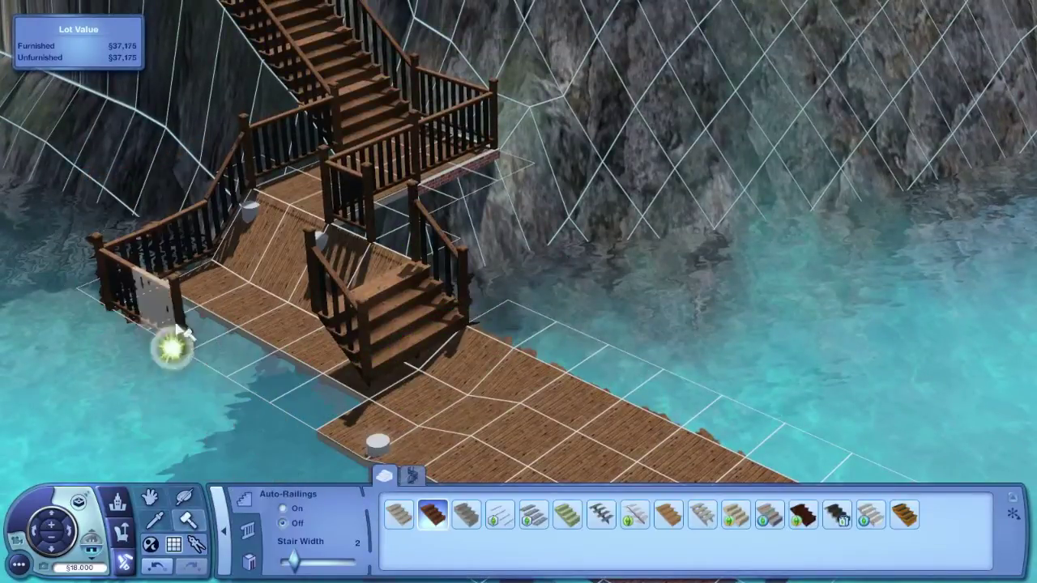
{"action": "left_click", "coordinate": [209, 253]}
{"action": "key", "text": "Escape"}
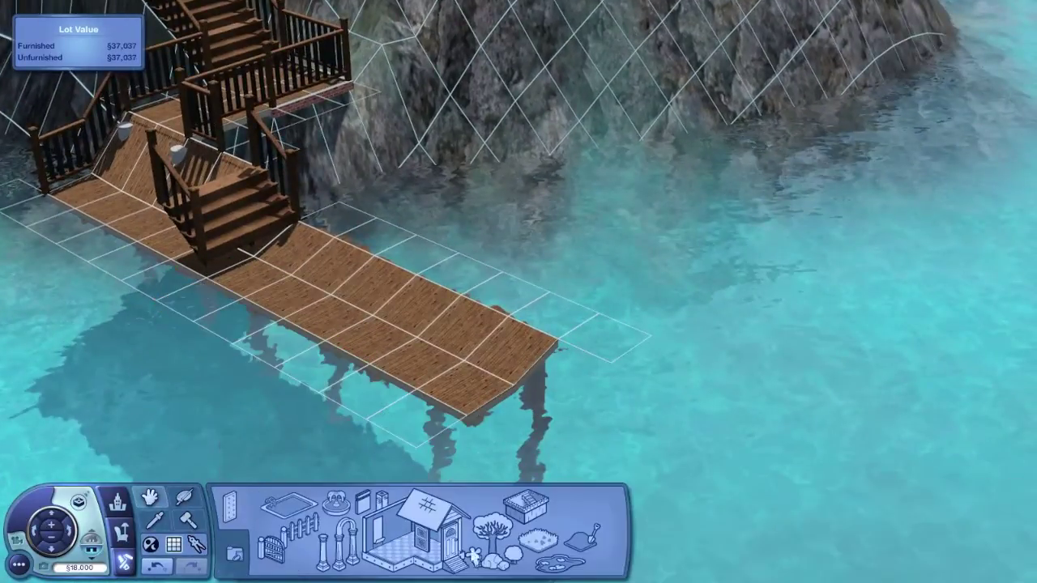
- Extend a deck platform from the dock end and beside the stairs
{"action": "left_click", "coordinate": [452, 559]}
{"action": "mouse_move", "coordinate": [484, 391]}
{"action": "left_mouse_down"}
{"action": "mouse_move", "coordinate": [349, 293]}
{"action": "mouse_move", "coordinate": [332, 298]}
{"action": "left_mouse_up"}
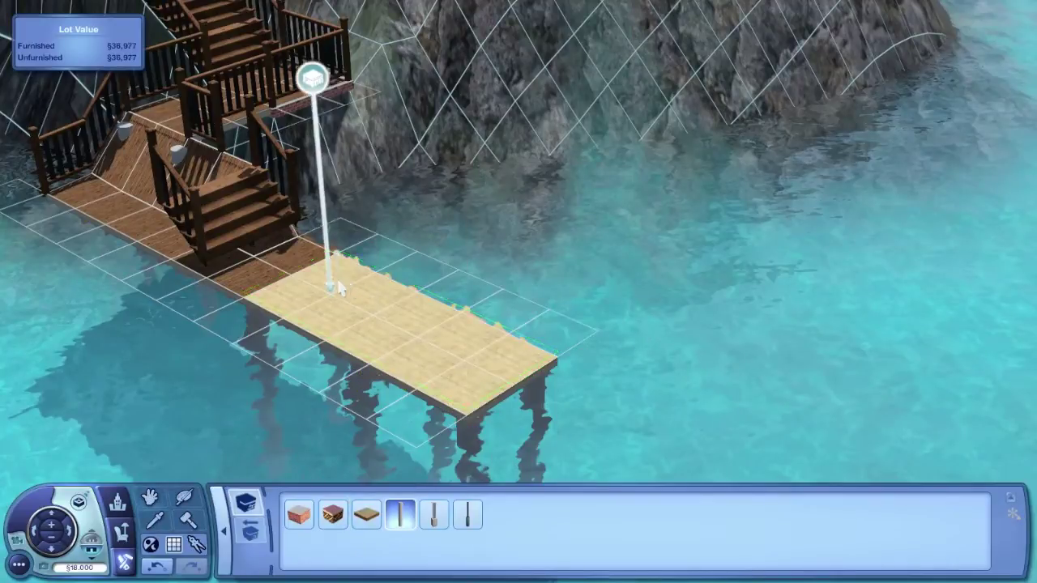
{"action": "left_click_drag", "start_coordinate": [225, 344], "coordinate": [204, 336]}
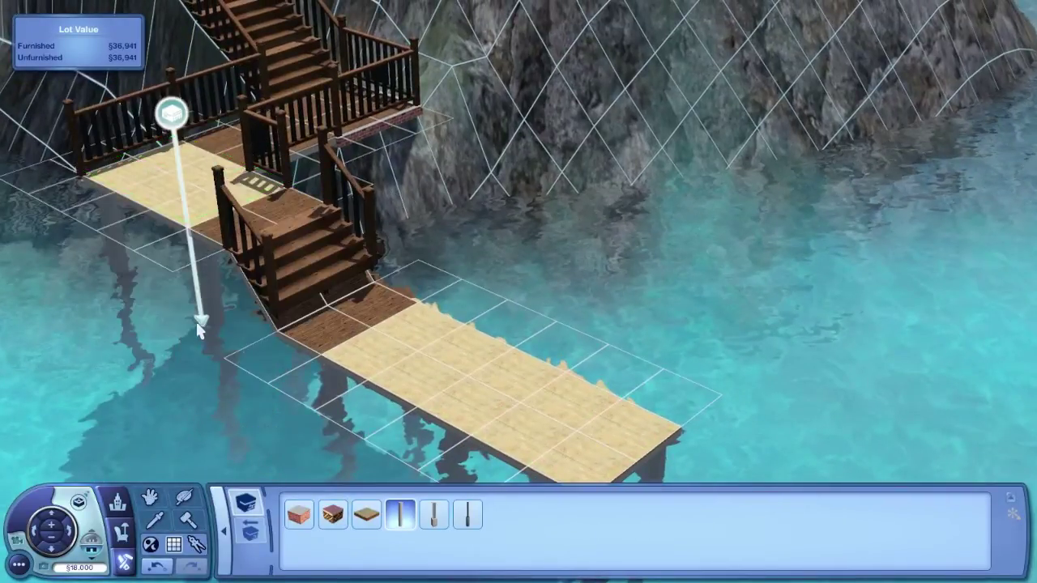
{"action": "left_click", "coordinate": [305, 331]}
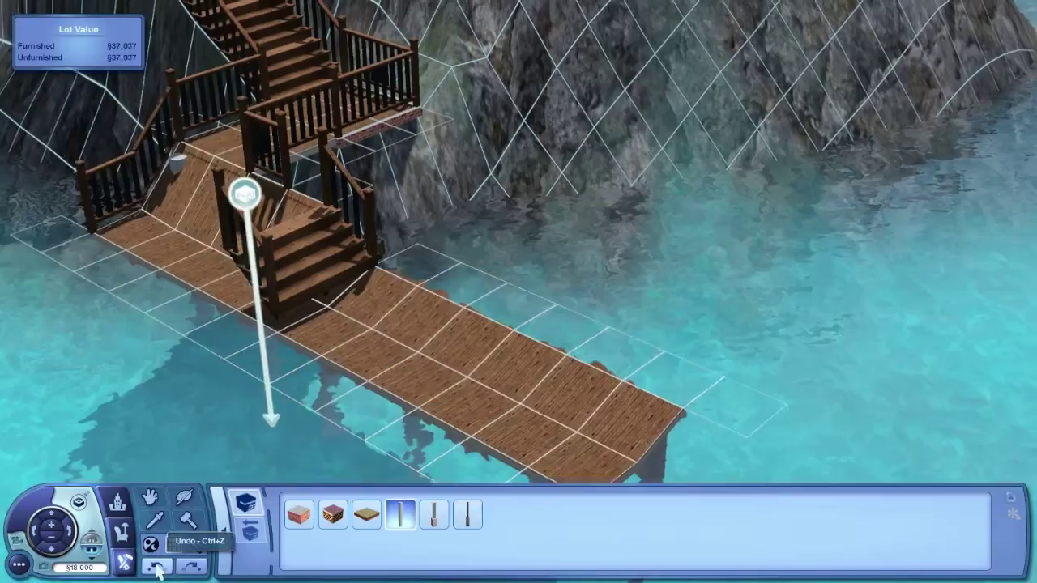
{"action": "left_click", "coordinate": [224, 530]}
- Flatten the sloped deck area left of the stairs and browse floor-covering patterns
{"action": "left_click", "coordinate": [581, 543]}
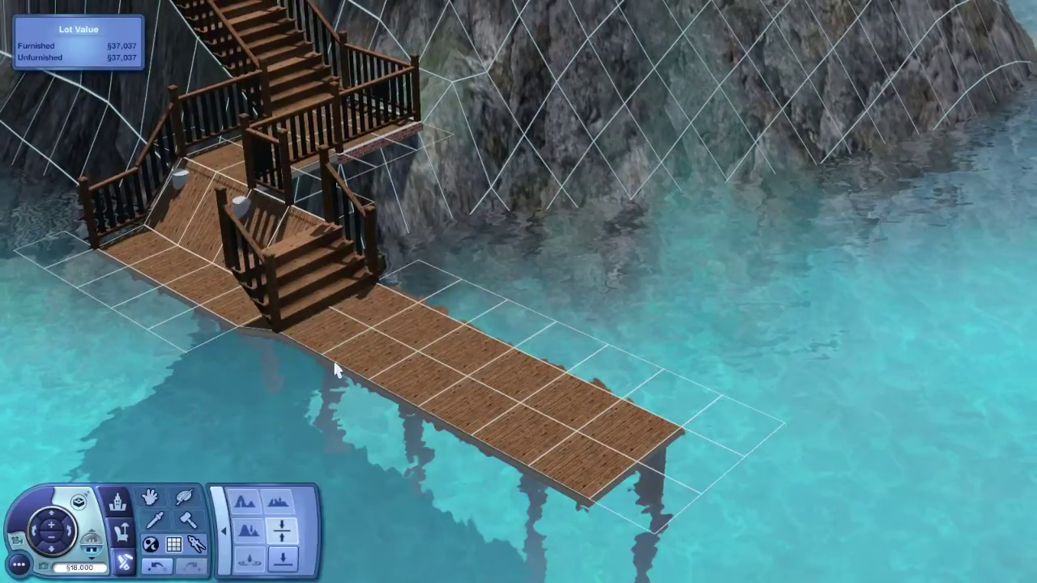
{"action": "left_click_drag", "start_coordinate": [223, 171], "coordinate": [197, 245]}
{"action": "key", "text": "f"}
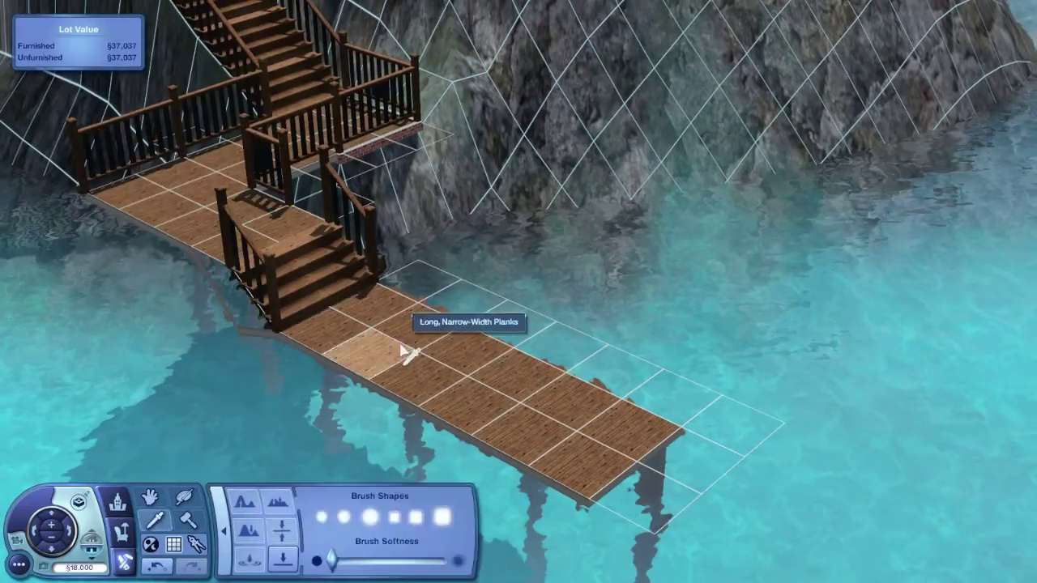
{"action": "scroll", "coordinate": [483, 328], "scroll_direction": "down", "scroll_amount": 2}
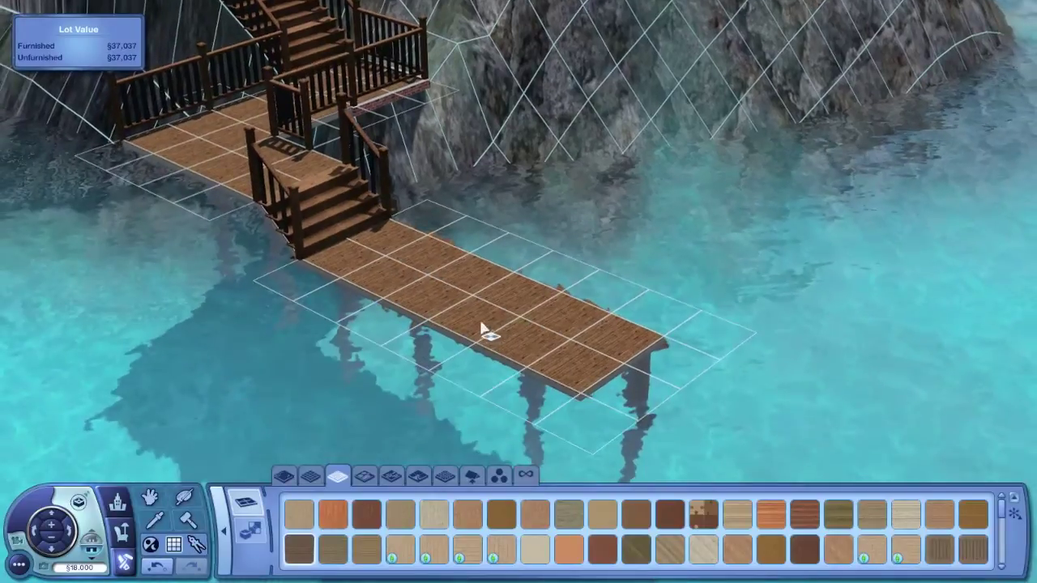
{"action": "left_click", "coordinate": [118, 498]}
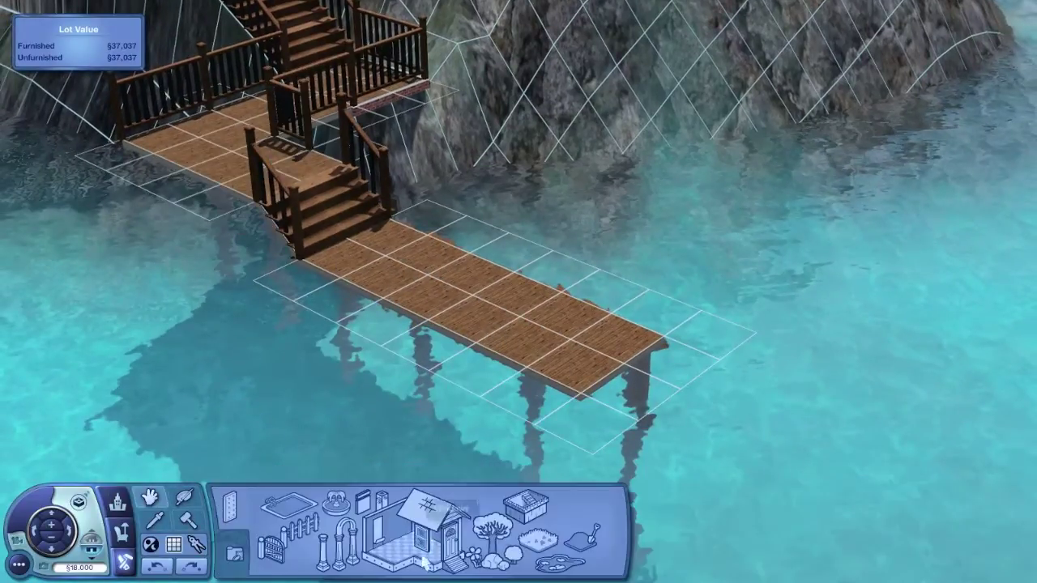
{"action": "left_click", "coordinate": [428, 559]}
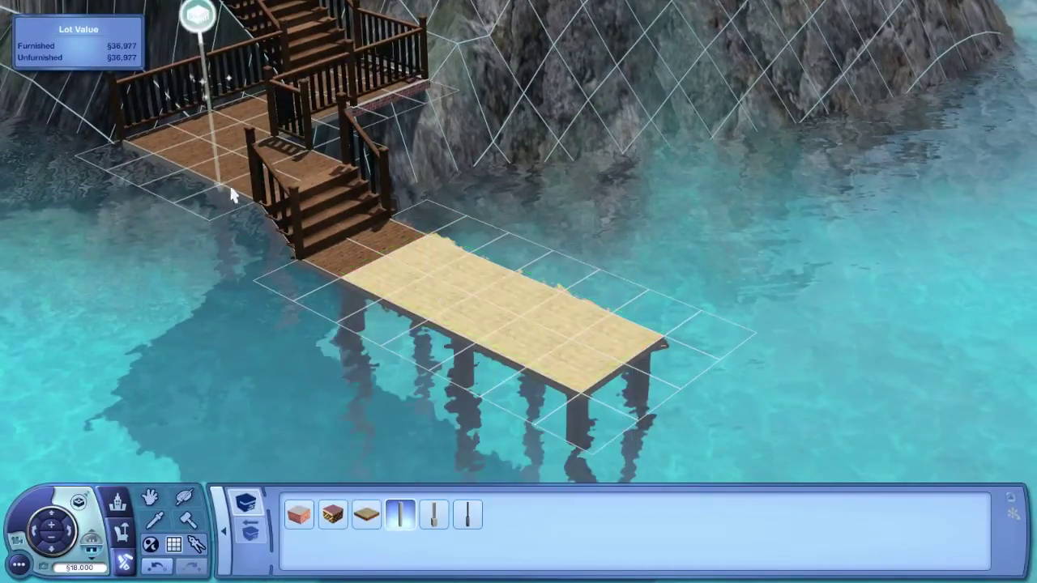
{"action": "left_click", "coordinate": [597, 350]}
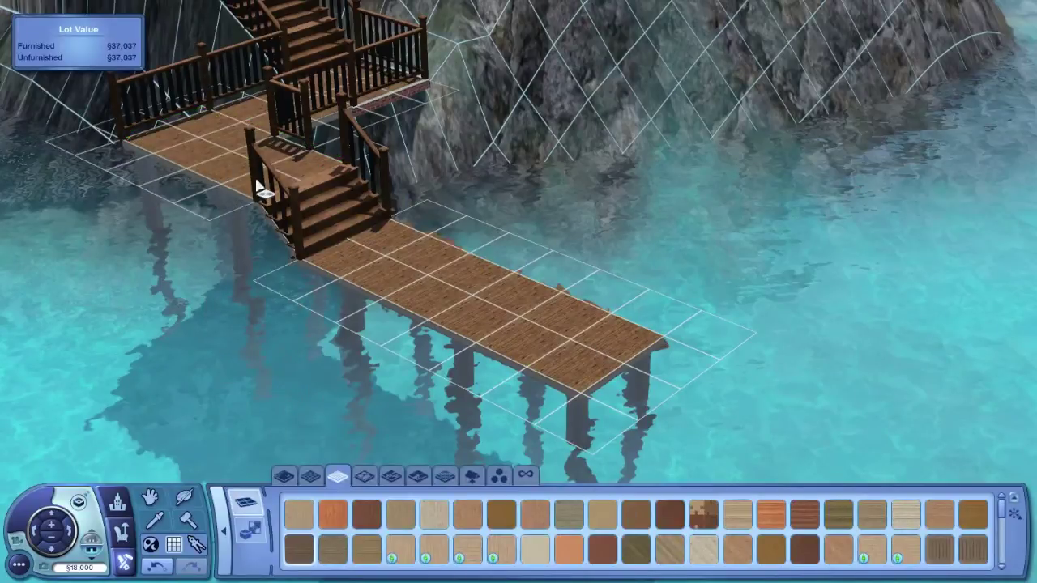
{"action": "key", "text": "e"}
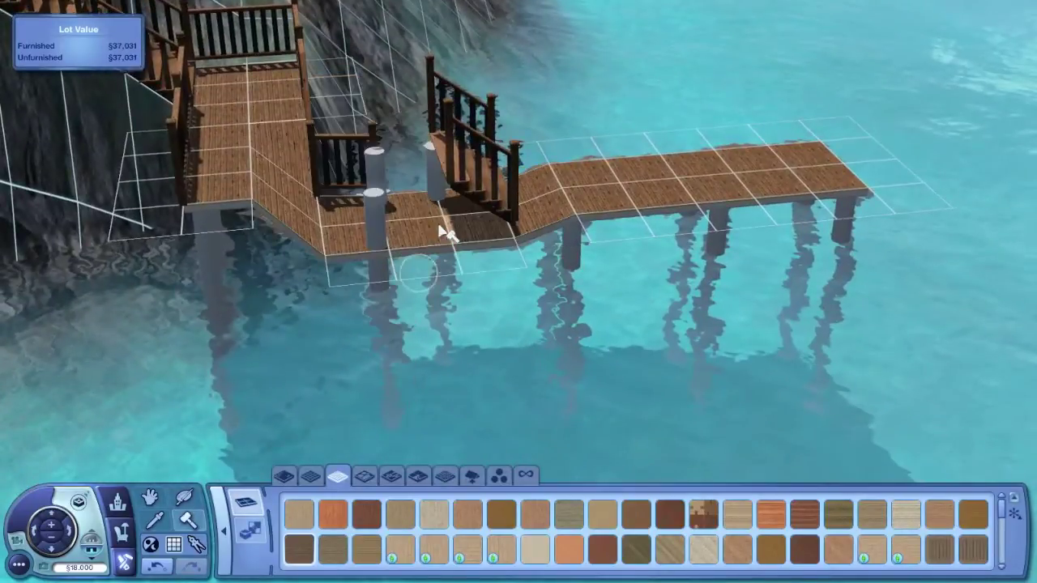
{"action": "key", "text": "e"}
- Apply the terrain brush to the ground near the dock
{"action": "left_click", "coordinate": [249, 525]}
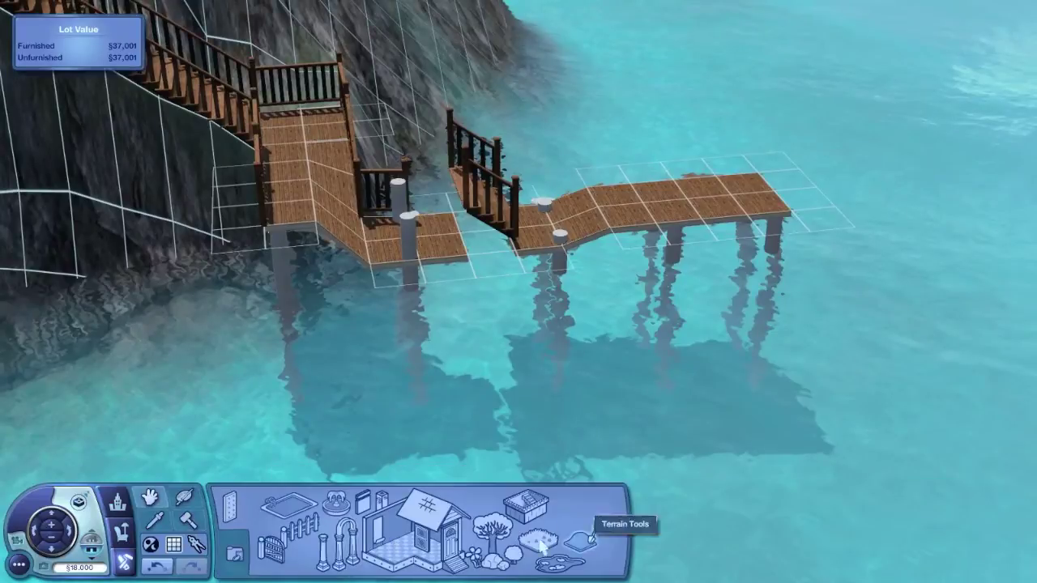
{"action": "left_click", "coordinate": [603, 535]}
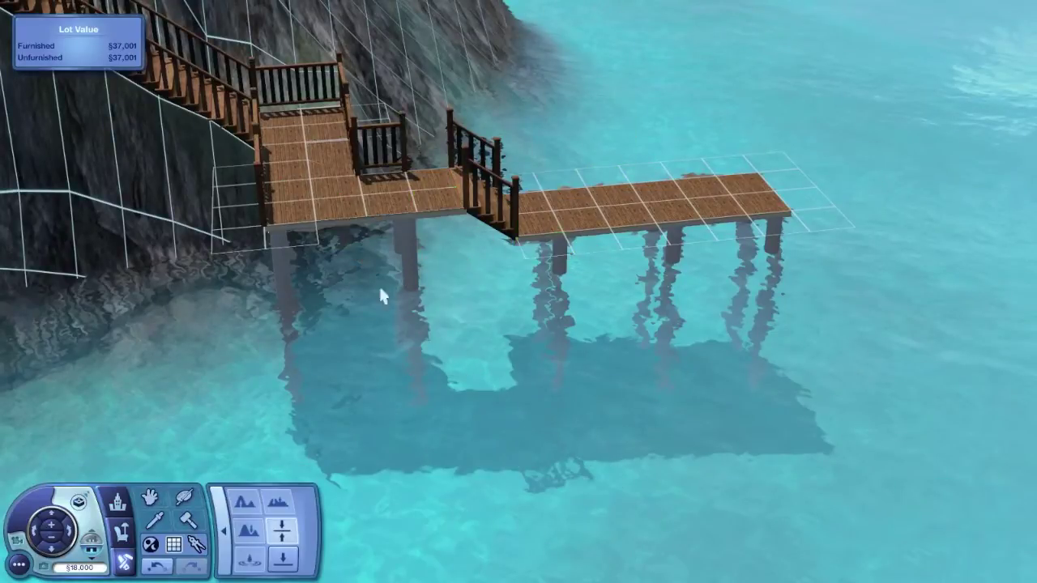
{"action": "scroll", "coordinate": [290, 246], "scroll_direction": "down", "scroll_amount": 3}
{"action": "left_click_drag", "start_coordinate": [428, 197], "coordinate": [340, 166]}
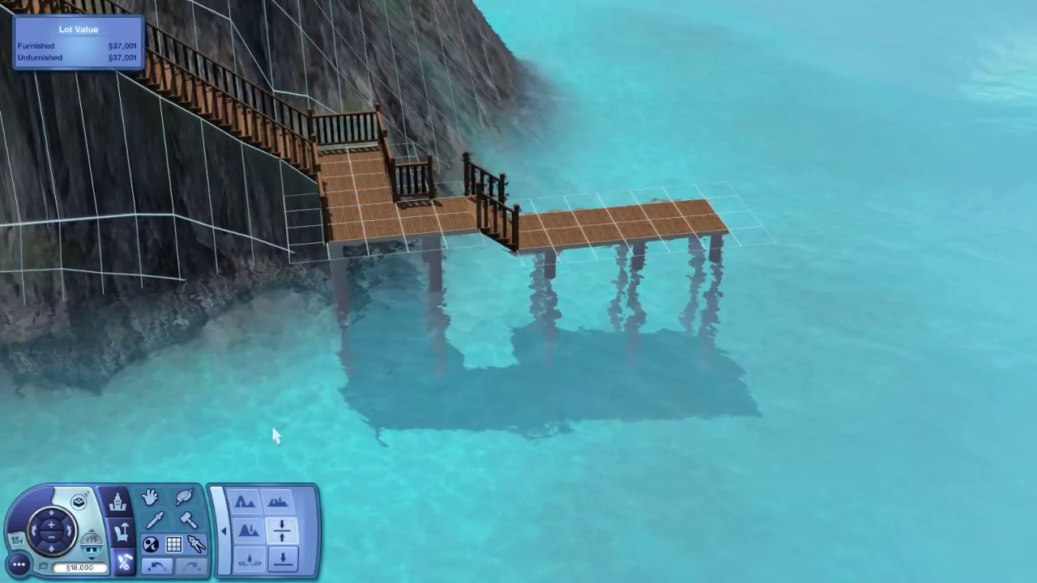
{"action": "key", "text": "e"}
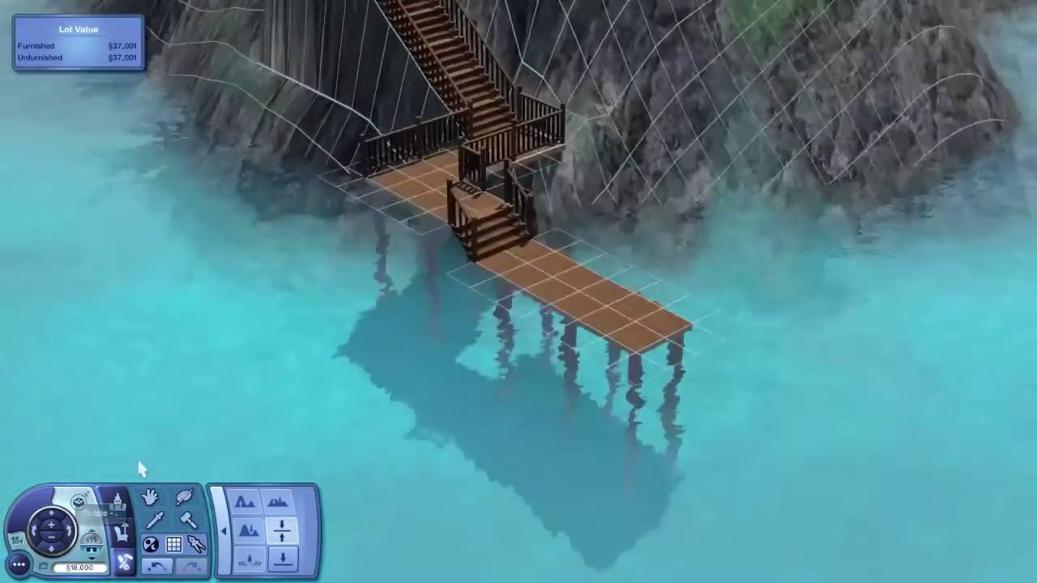
{"action": "scroll", "coordinate": [139, 468], "scroll_direction": "down", "scroll_amount": 5}
- Open style customisation for the dock's wooden decking material
{"action": "left_click", "coordinate": [248, 559]}
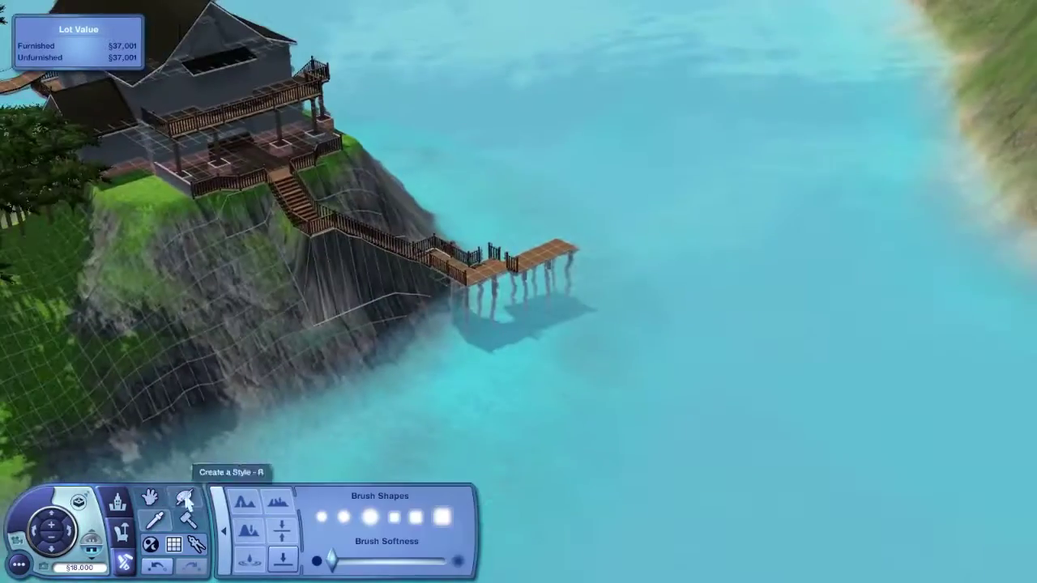
{"action": "left_click", "coordinate": [235, 494]}
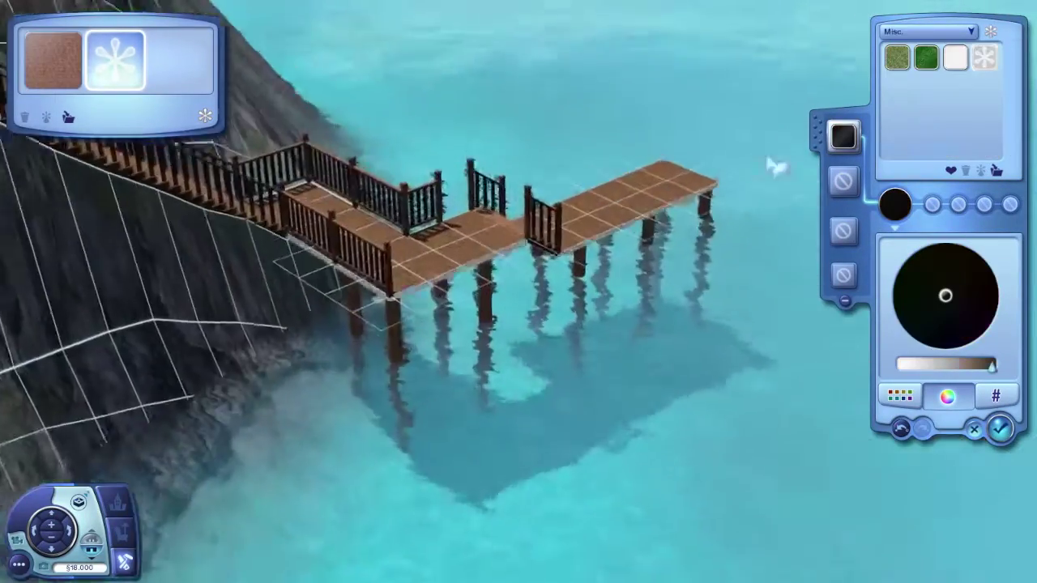
{"action": "mouse_move", "coordinate": [623, 279]}
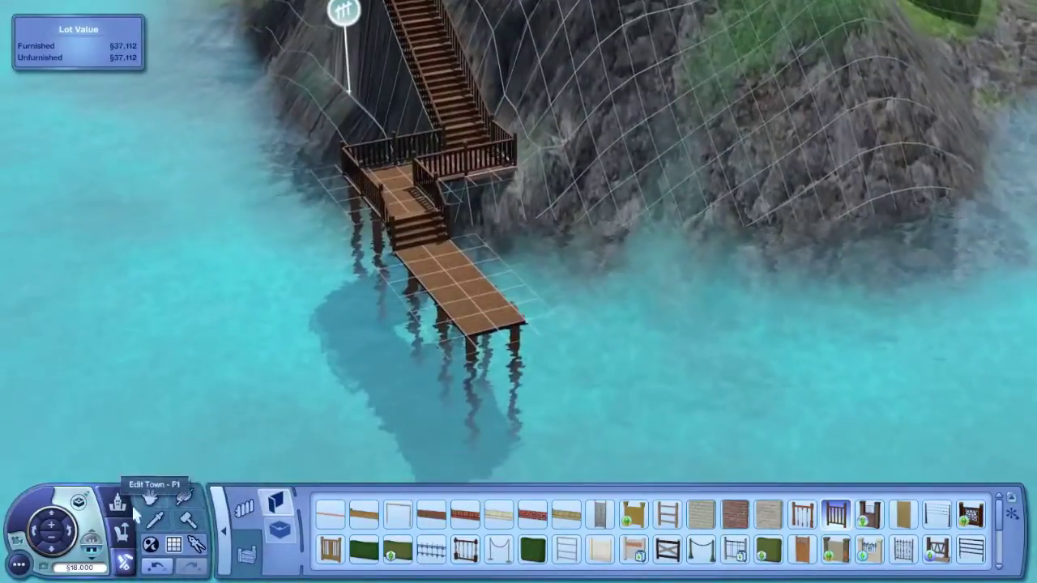
- Place a Mooring Post from the Boats catalogue beside the pier
{"action": "left_click", "coordinate": [121, 532]}
{"action": "left_click", "coordinate": [328, 559]}
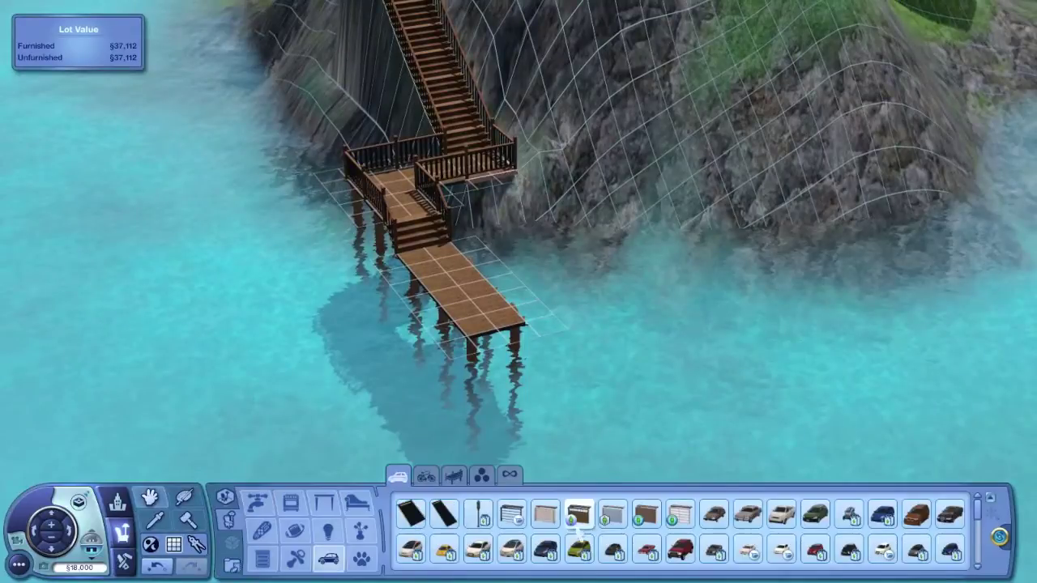
{"action": "scroll", "coordinate": [978, 518], "scroll_direction": "down", "scroll_amount": 2}
{"action": "scroll", "coordinate": [978, 519], "scroll_direction": "up", "scroll_amount": 2}
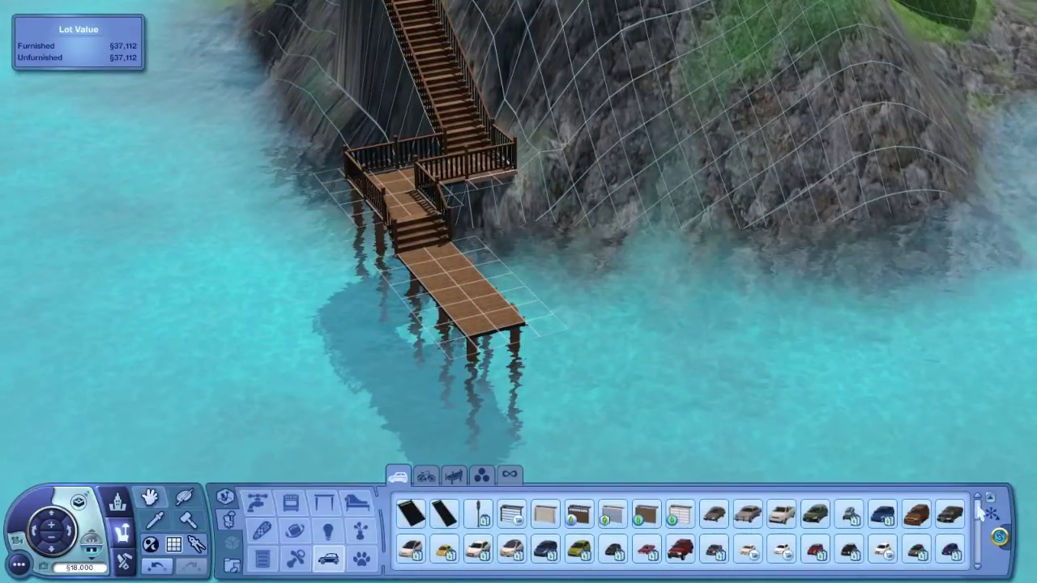
{"action": "scroll", "coordinate": [979, 519], "scroll_direction": "down", "scroll_amount": 2}
{"action": "left_click", "coordinate": [454, 475]}
{"action": "left_click", "coordinate": [511, 514]}
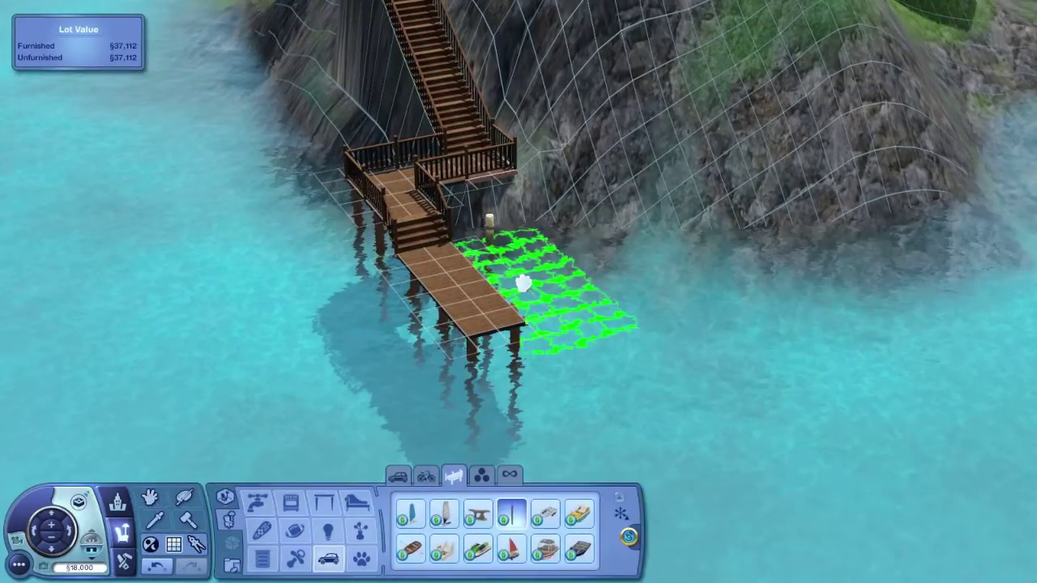
{"action": "left_click", "coordinate": [489, 220]}
- Place the speedboat by the mooring and restyle its material
{"action": "left_click", "coordinate": [578, 549]}
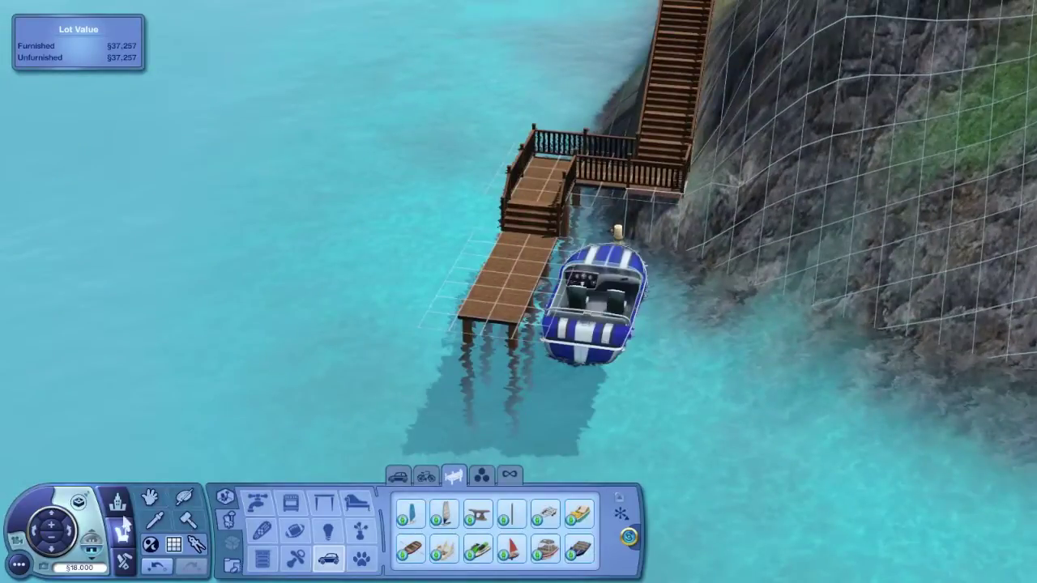
{"action": "left_click", "coordinate": [595, 304]}
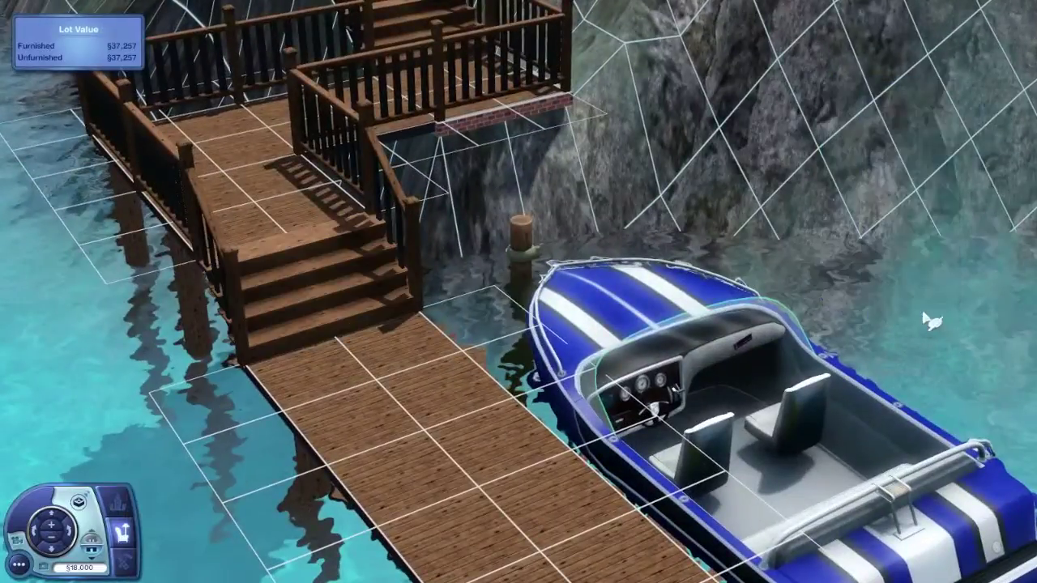
{"action": "left_click", "coordinate": [930, 319]}
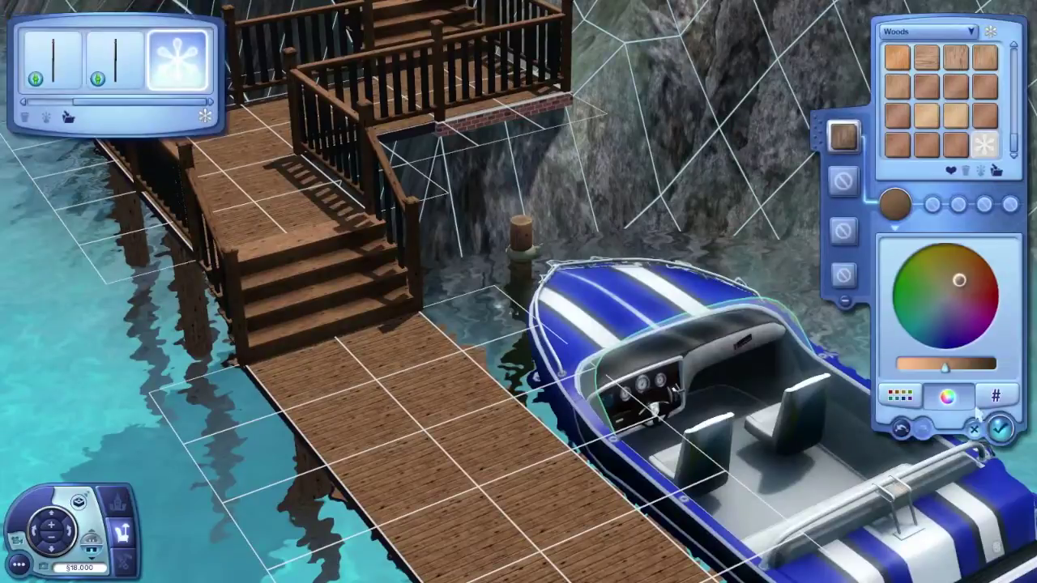
{"action": "left_click", "coordinate": [977, 415]}
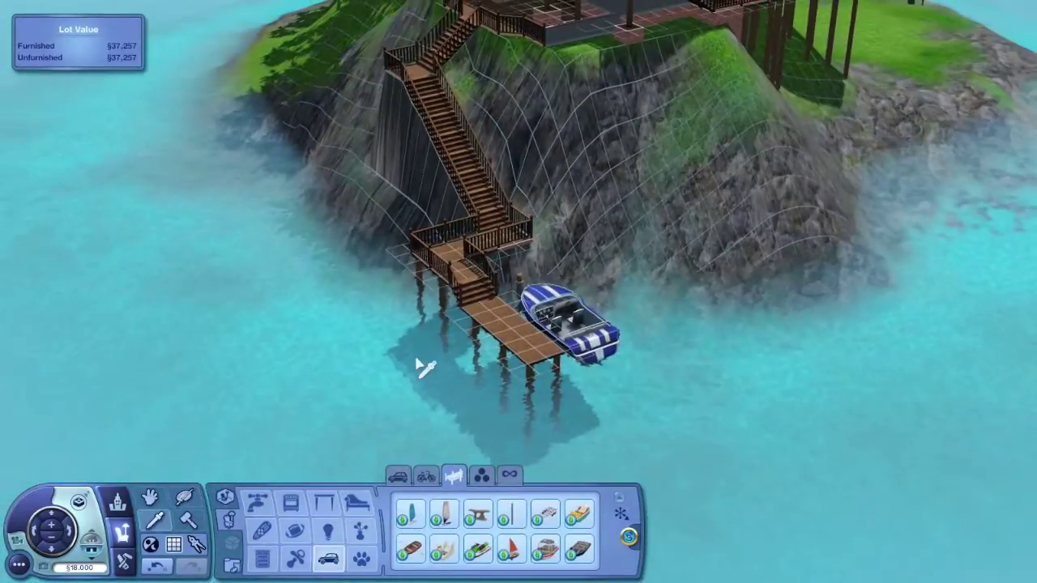
- Add two railing sections along the pier
{"action": "scroll", "coordinate": [417, 364], "scroll_direction": "up", "scroll_amount": 3}
{"action": "left_click", "coordinate": [489, 372]}
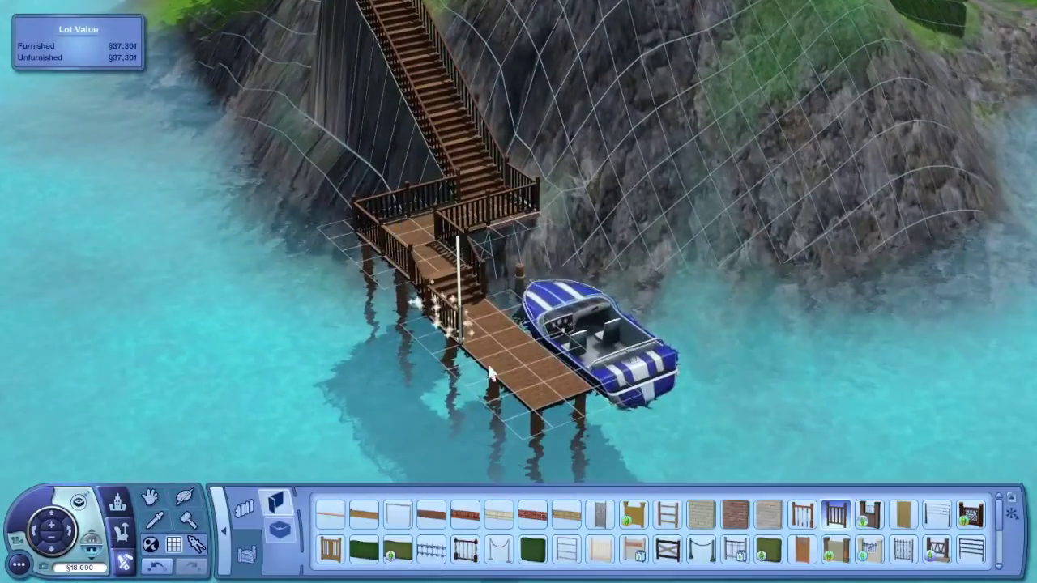
{"action": "left_click", "coordinate": [499, 317]}
{"action": "left_click", "coordinate": [68, 530]}
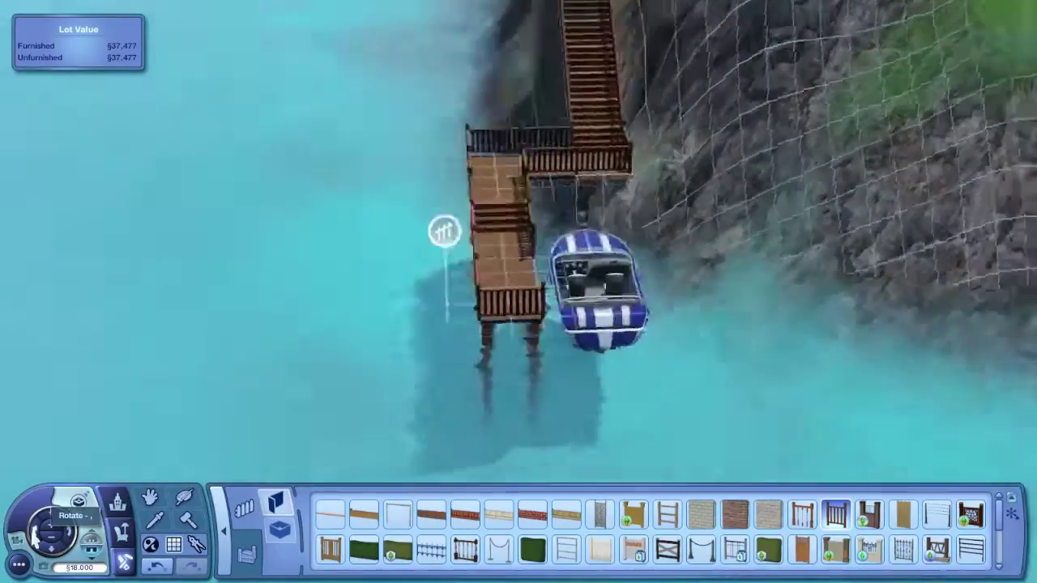
{"action": "scroll", "coordinate": [118, 452], "scroll_direction": "down", "scroll_amount": 5}
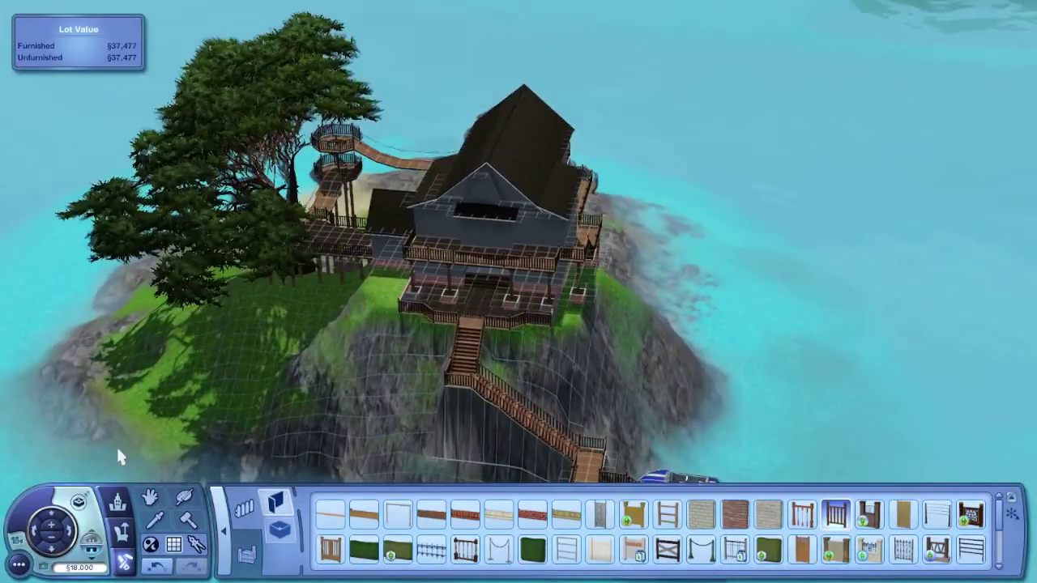